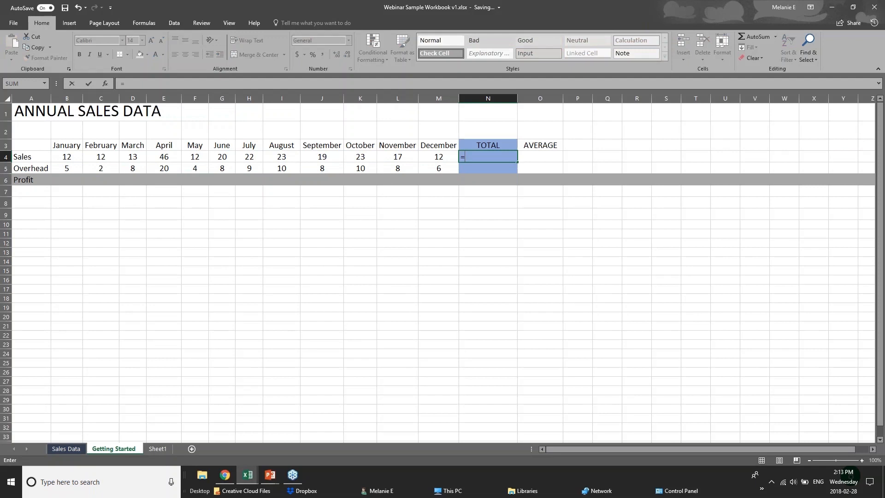
# Step: Abandon a partial SUM formula and enter =12+12 in N4, showing 24
pyautogui.write('su')
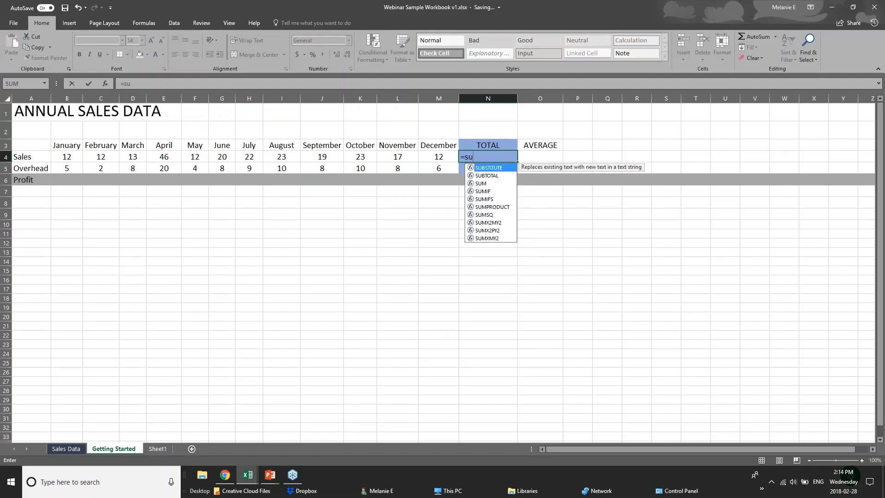
pyautogui.write('m')
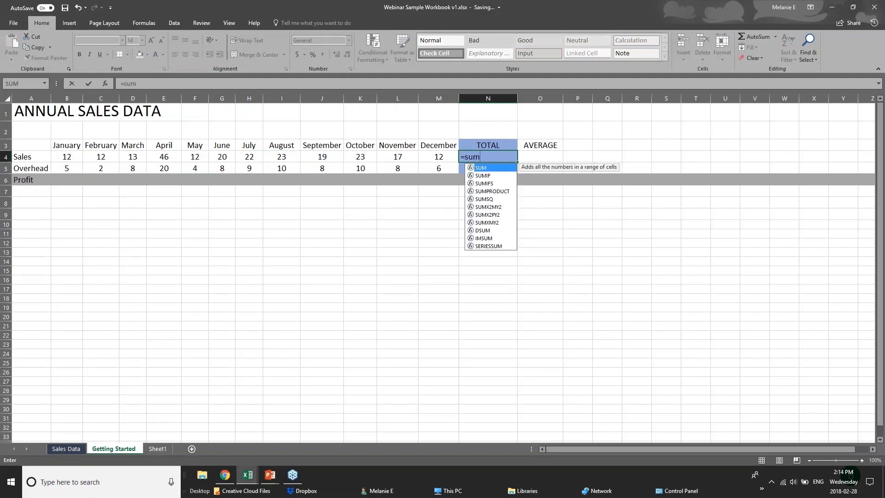
pyautogui.press('BackSpace')
pyautogui.press('BackSpace')
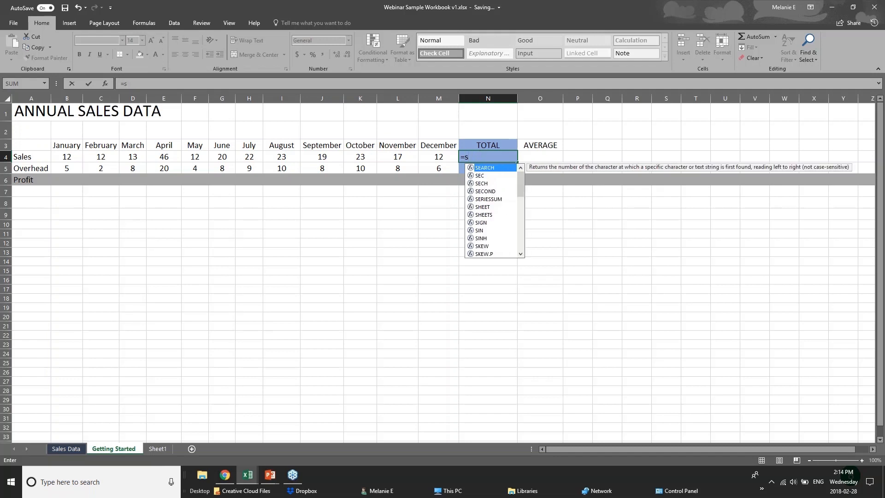
pyautogui.press('BackSpace')
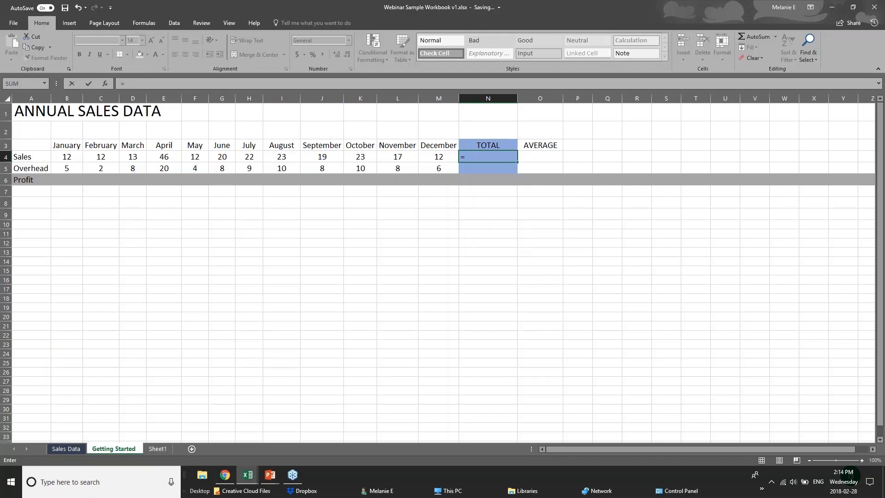
pyautogui.write('sum')
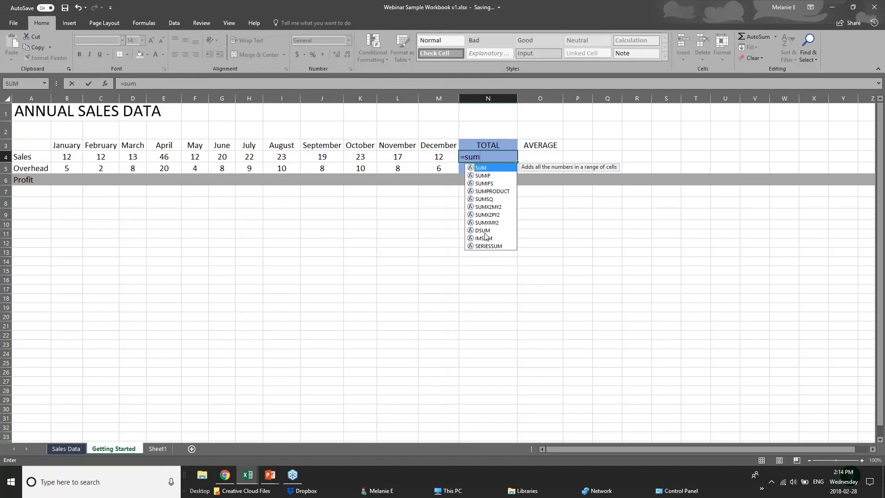
pyautogui.write('(')
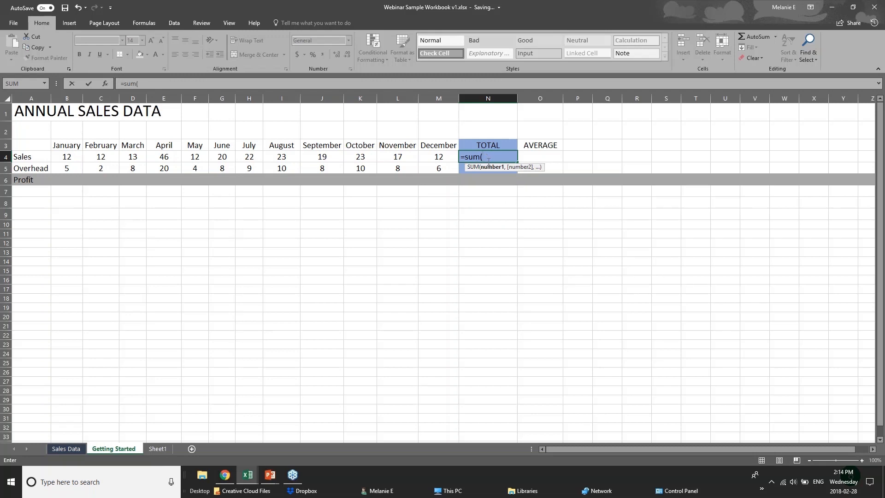
pyautogui.press('BackSpace')
pyautogui.press('BackSpace')
pyautogui.press('BackSpace')
pyautogui.press('BackSpace')
pyautogui.press('BackSpace')
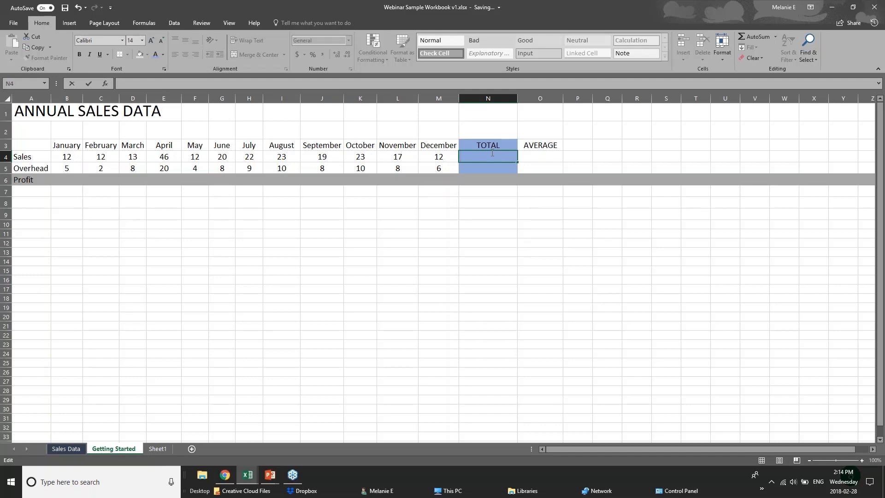
pyautogui.write('=')
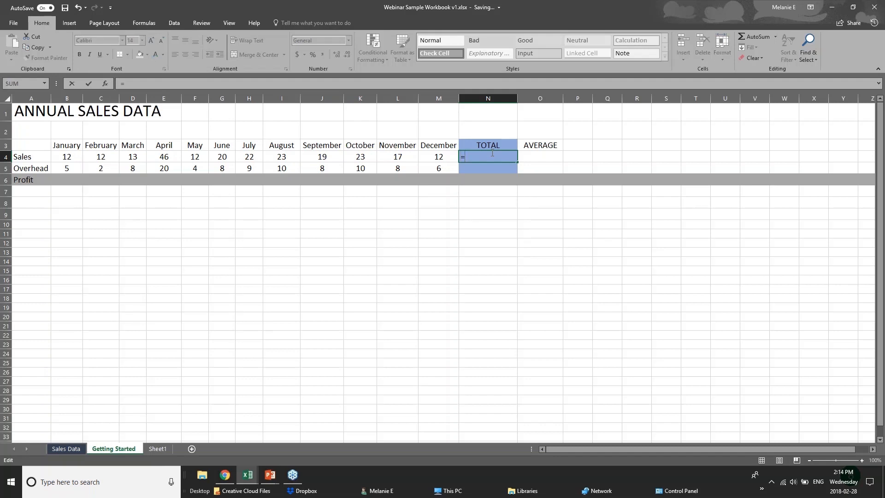
pyautogui.write('12=12')
pyautogui.press('BackSpace')
pyautogui.press('BackSpace')
pyautogui.press('BackSpace')
pyautogui.write('+12')
pyautogui.click(75, 158)
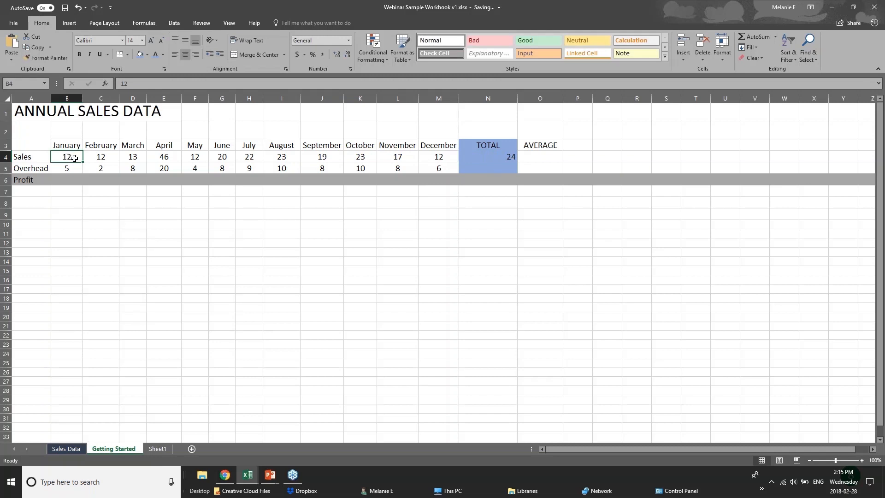
# Step: Step along the row 4 Sales values, then reselect N4 to inspect its =12+12 formula
pyautogui.click(104, 158)
pyautogui.click(138, 159)
pyautogui.click(156, 159)
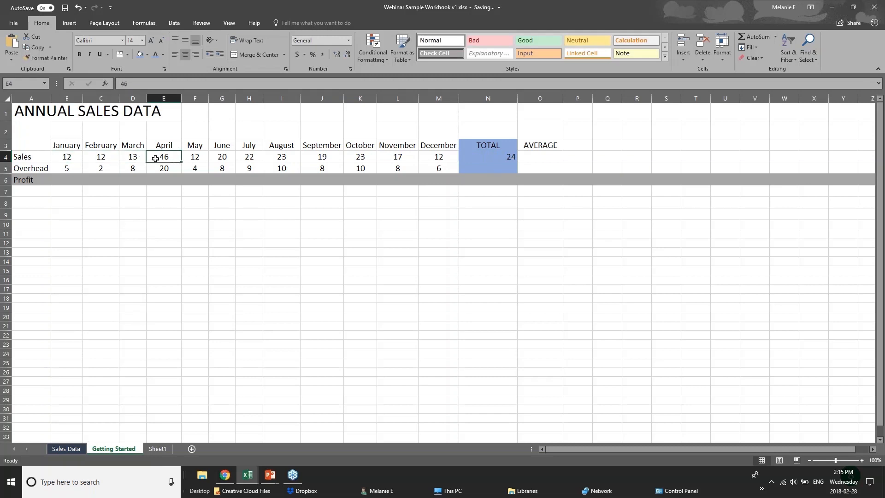
pyautogui.click(497, 157)
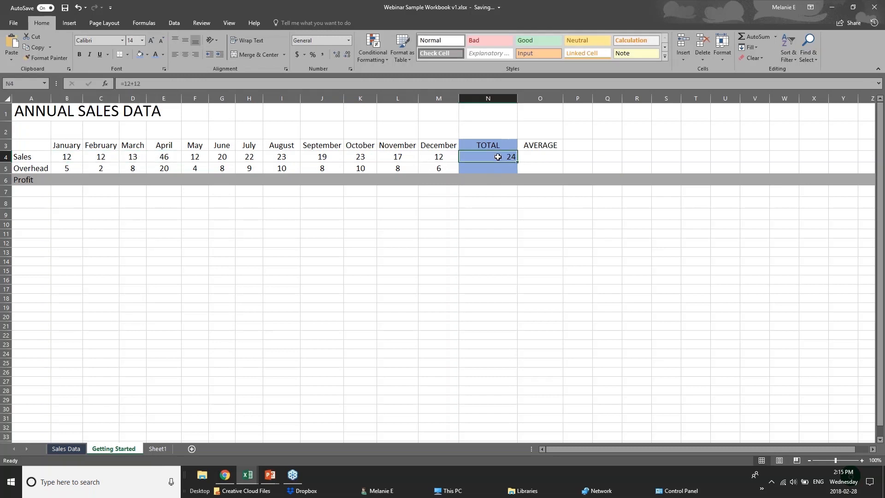
pyautogui.doubleClick(502, 156)
pyautogui.click(473, 215)
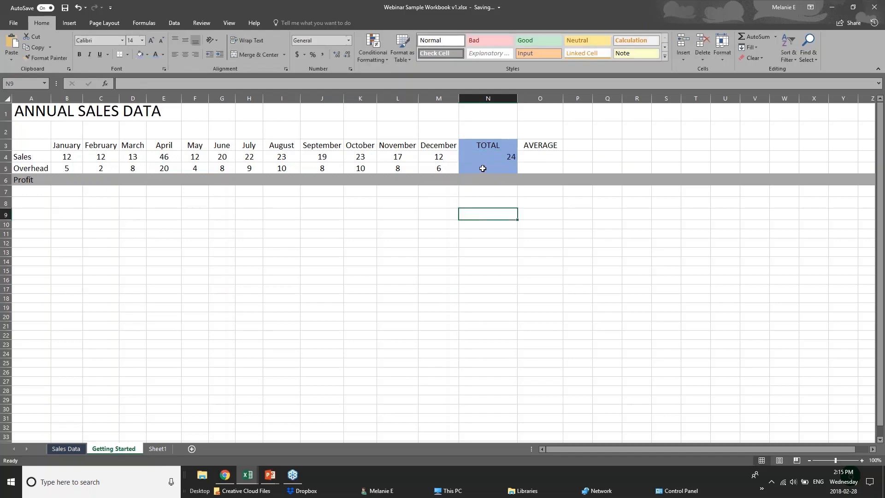
pyautogui.click(483, 157)
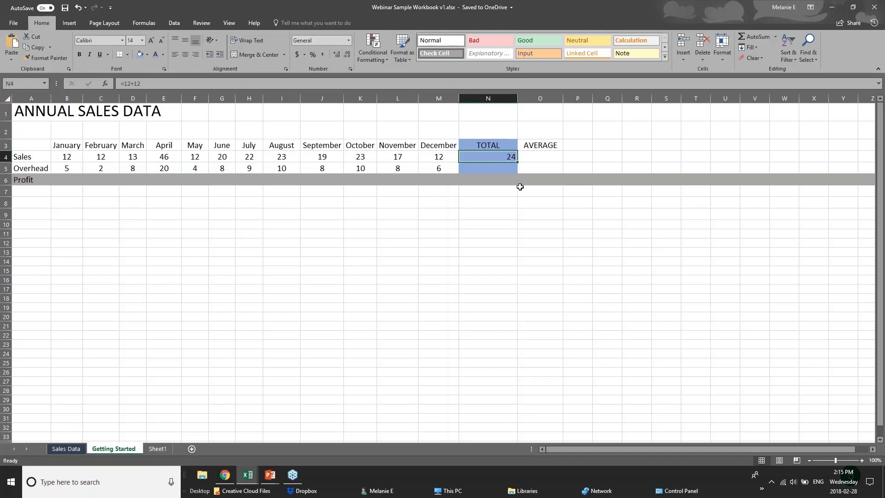
# Step: Replace N4 with =SUM(B4:M4) over January–December sales, giving 231
pyautogui.press('Delete')
pyautogui.write('=sum')
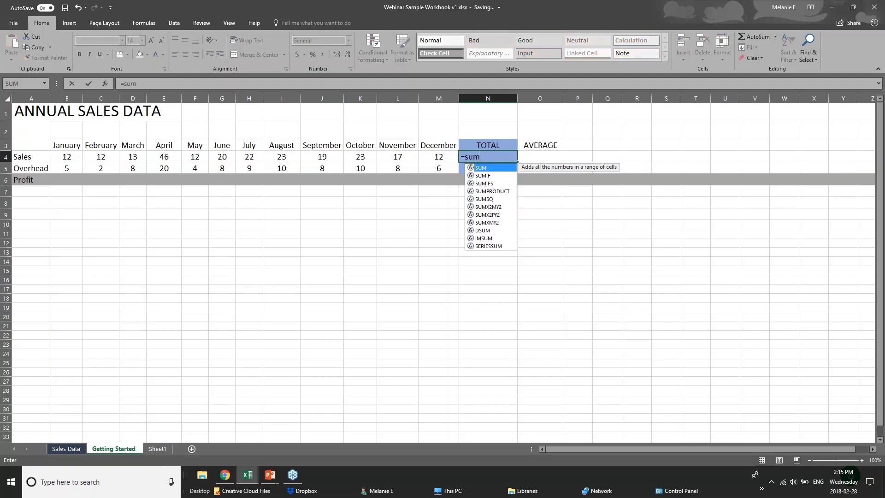
pyautogui.write('(')
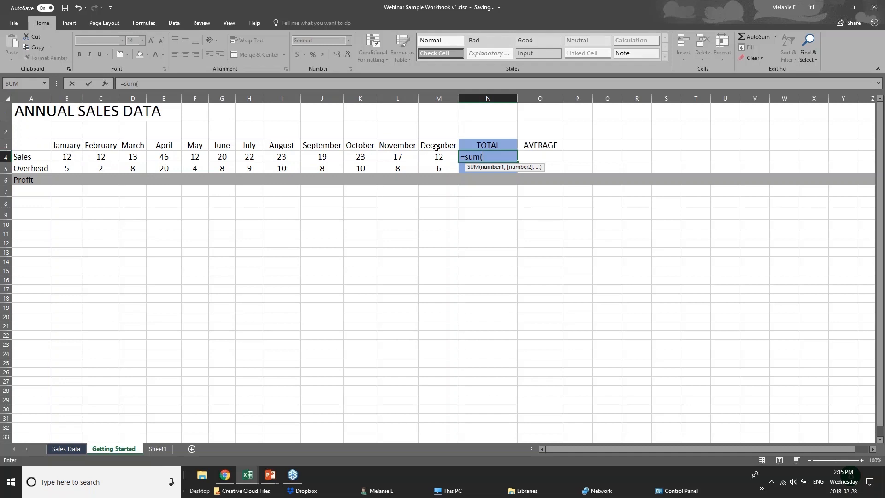
pyautogui.write('b4')
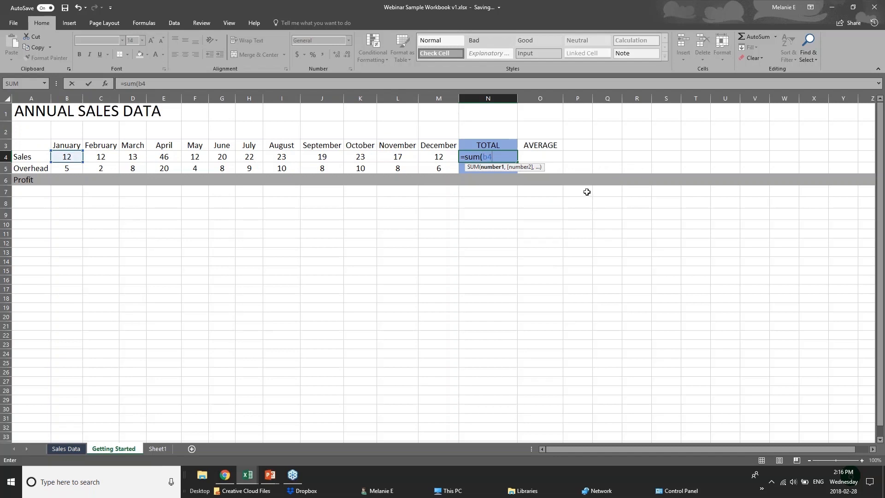
pyautogui.write('=')
pyautogui.press('BackSpace')
pyautogui.write('+c4')
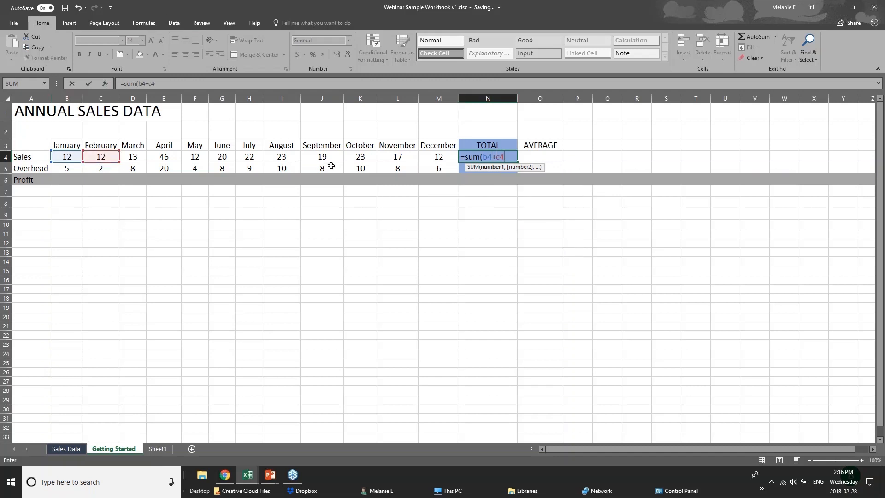
pyautogui.write('+d')
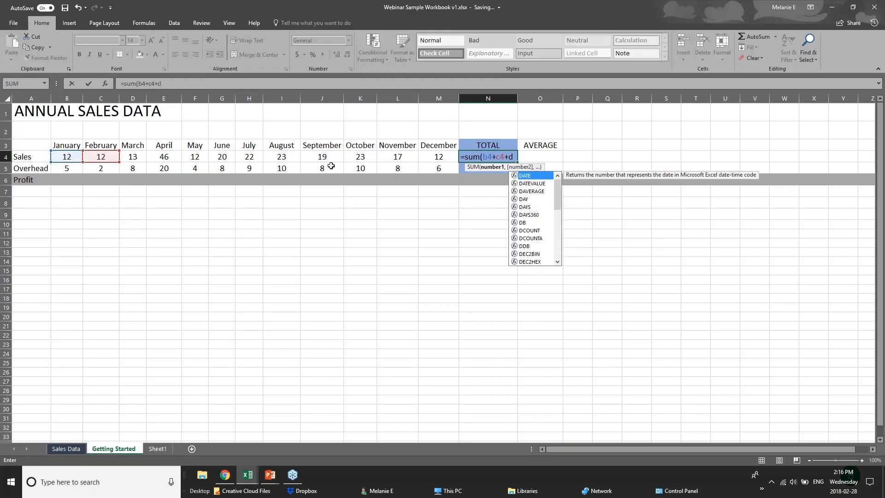
pyautogui.write('4')
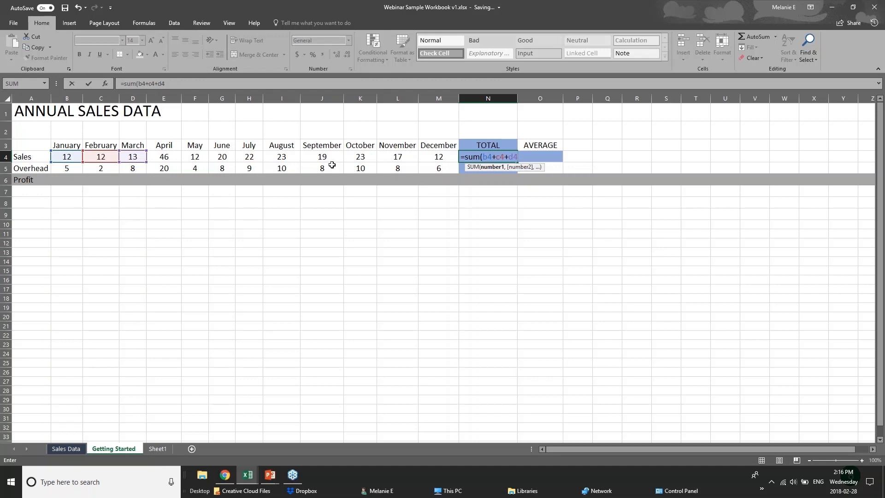
pyautogui.press('BackSpace')
pyautogui.press('BackSpace')
pyautogui.press('BackSpace')
pyautogui.press('BackSpace')
pyautogui.press('BackSpace')
pyautogui.press('BackSpace')
pyautogui.press('BackSpace')
pyautogui.press('BackSpace')
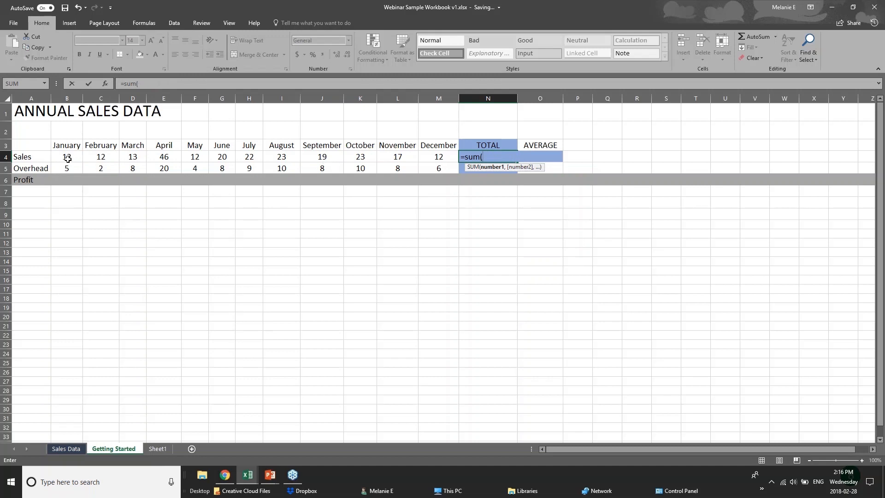
pyautogui.moveTo(65, 157); pyautogui.dragTo(427, 158)
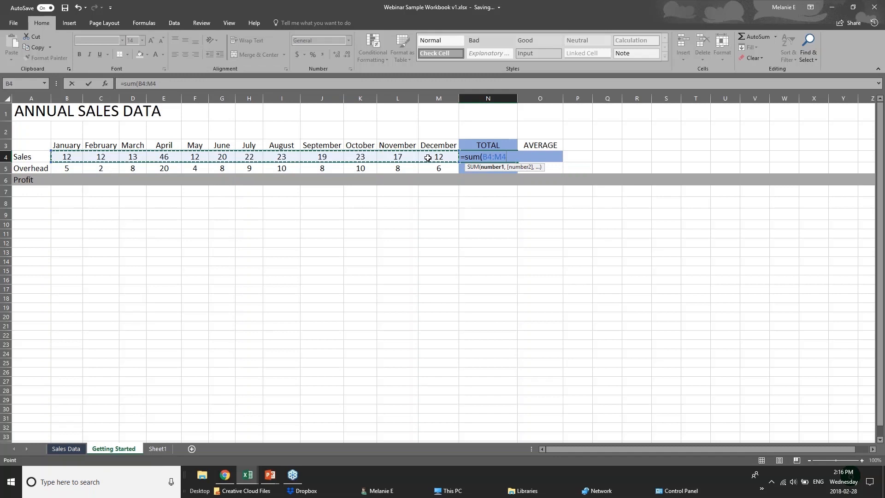
pyautogui.press('Return')
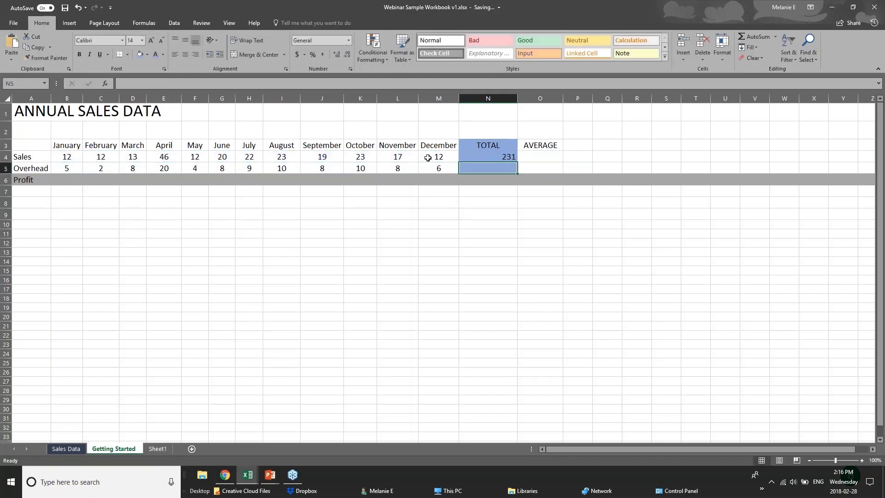
pyautogui.click(486, 158)
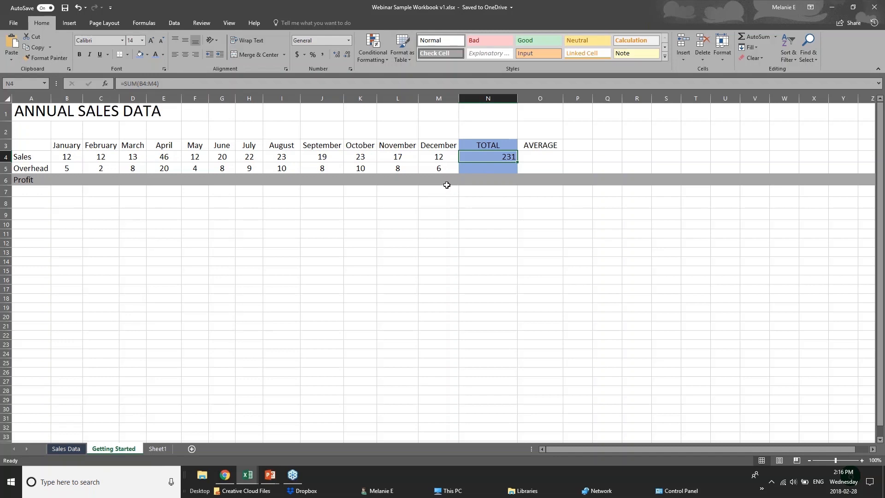
# Step: Clear N4 and AutoSum the Sales row as =SUM(B4:M4), then review B4:N5
pyautogui.press('Delete')
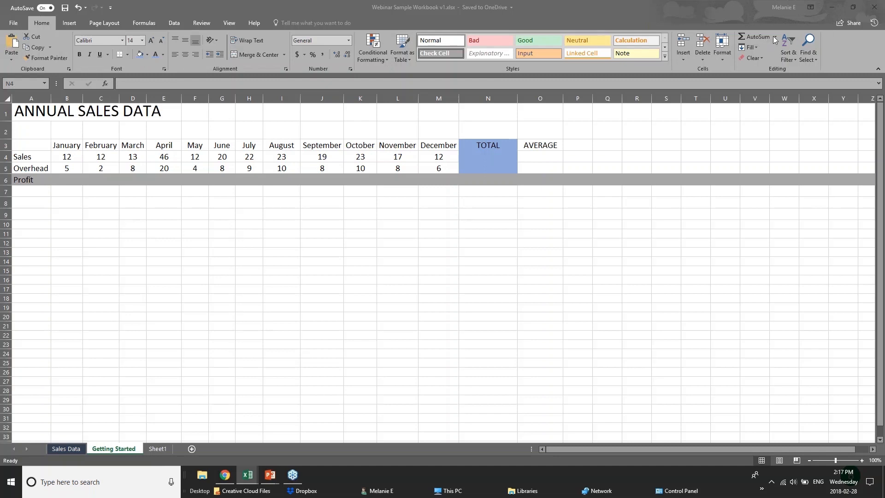
pyautogui.click(507, 162)
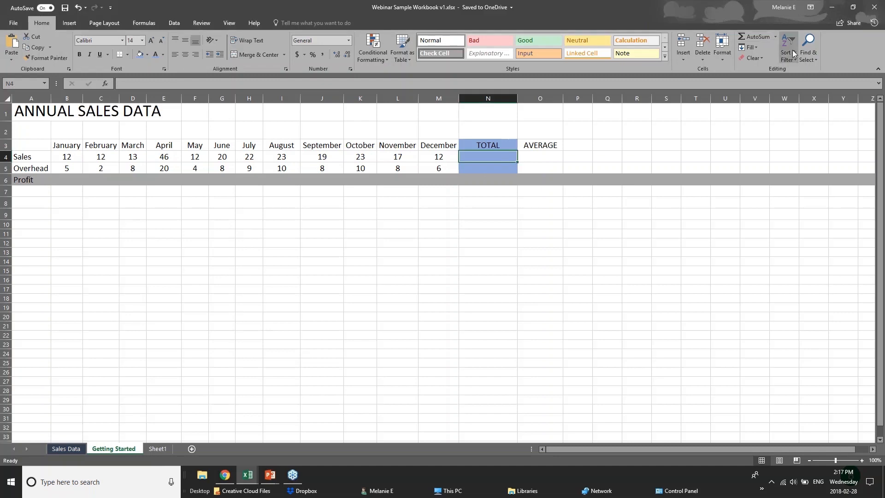
pyautogui.click(748, 37)
pyautogui.click(748, 37)
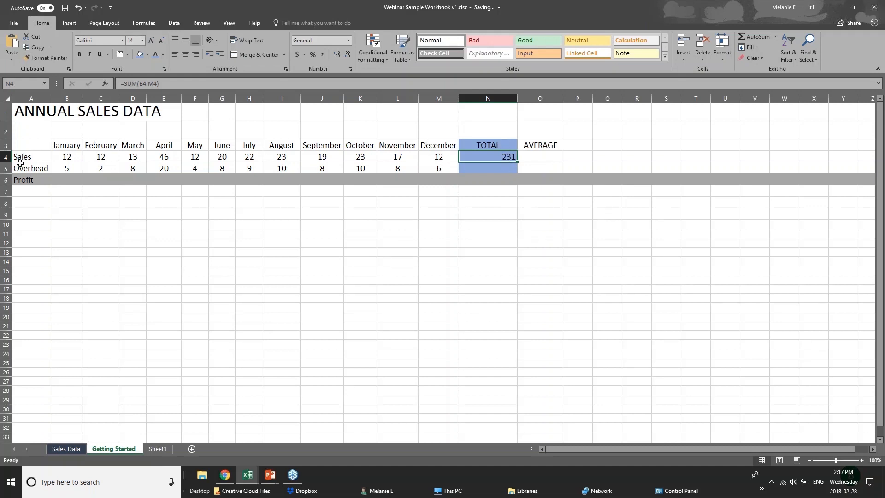
pyautogui.click(61, 157)
pyautogui.moveTo(62, 157); pyautogui.dragTo(466, 164)
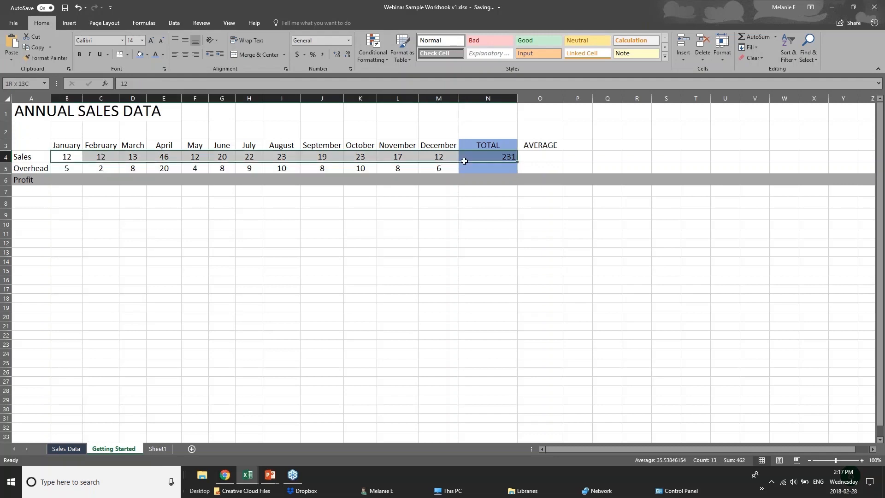
pyautogui.click(465, 157)
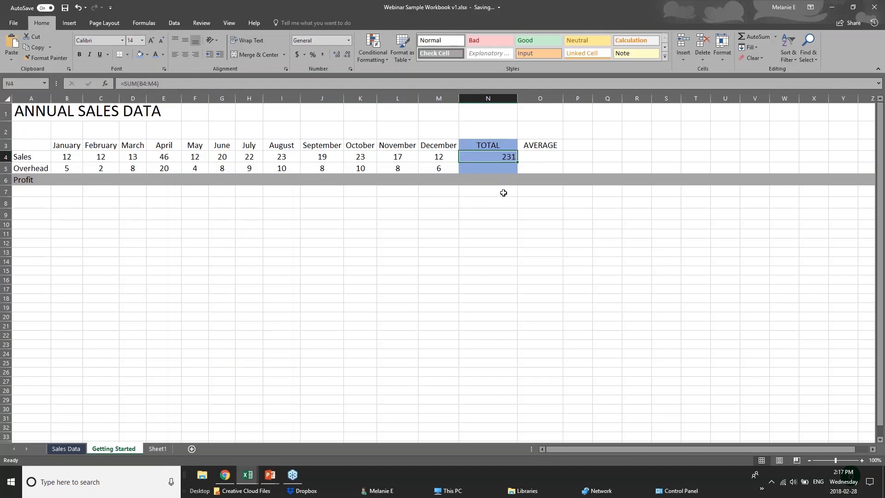
# Step: Put =AVERAGE(B5:M5) in N5 via AutoSum's Average, giving 8.166666667
pyautogui.click(511, 170)
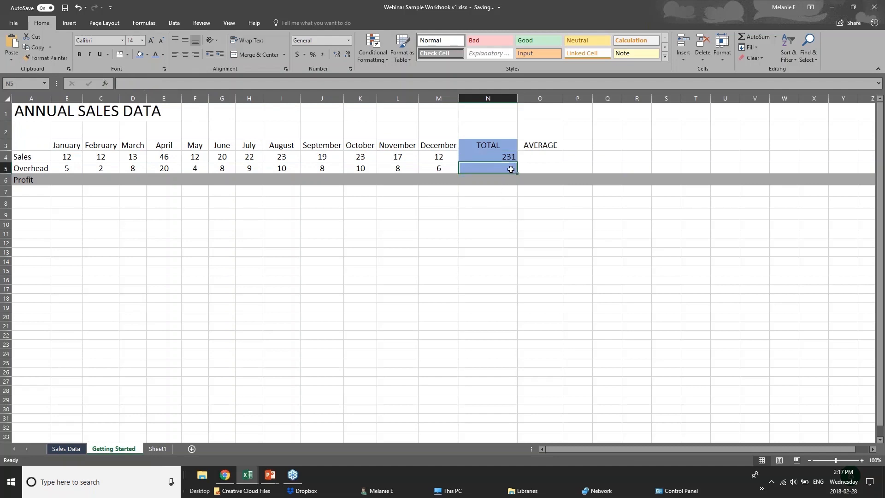
pyautogui.doubleClick(759, 37)
pyautogui.press('Delete')
pyautogui.click(776, 37)
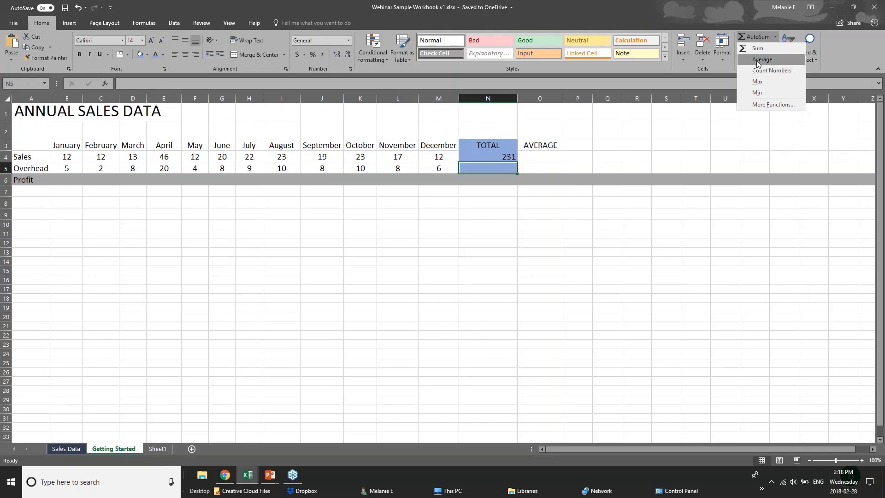
pyautogui.click(756, 60)
pyautogui.click(756, 59)
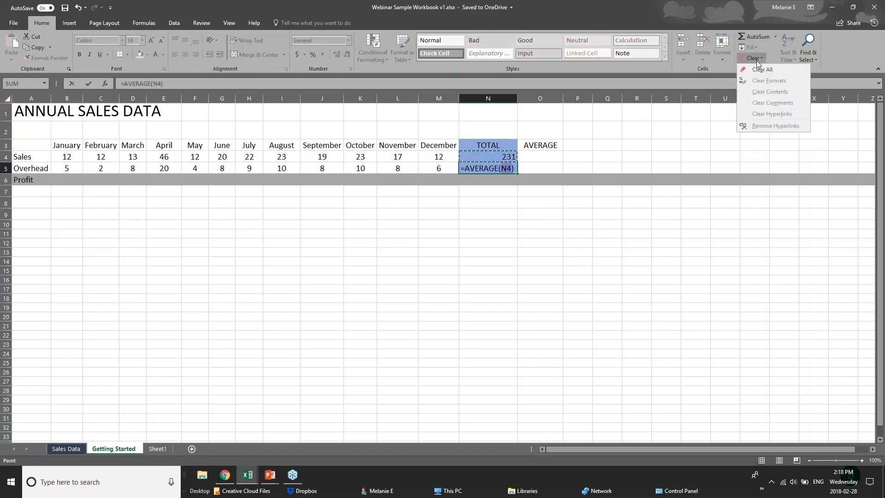
pyautogui.click(492, 220)
pyautogui.click(502, 169)
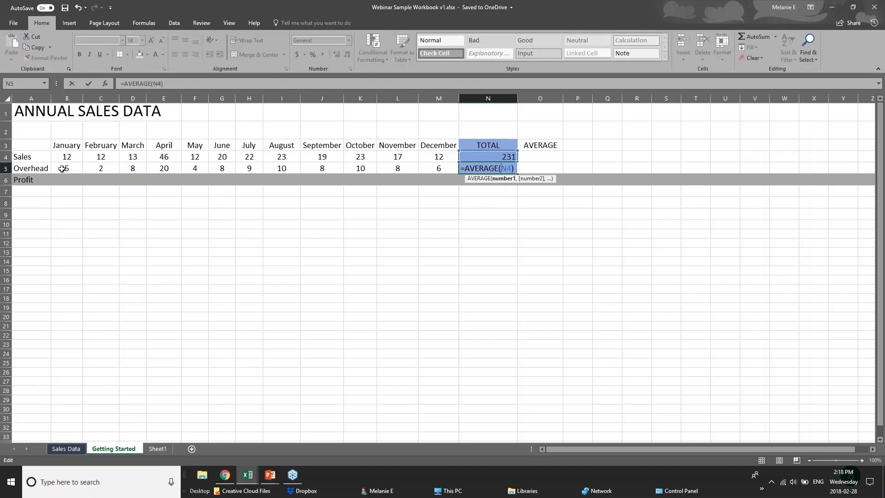
pyautogui.moveTo(62, 169); pyautogui.dragTo(439, 168)
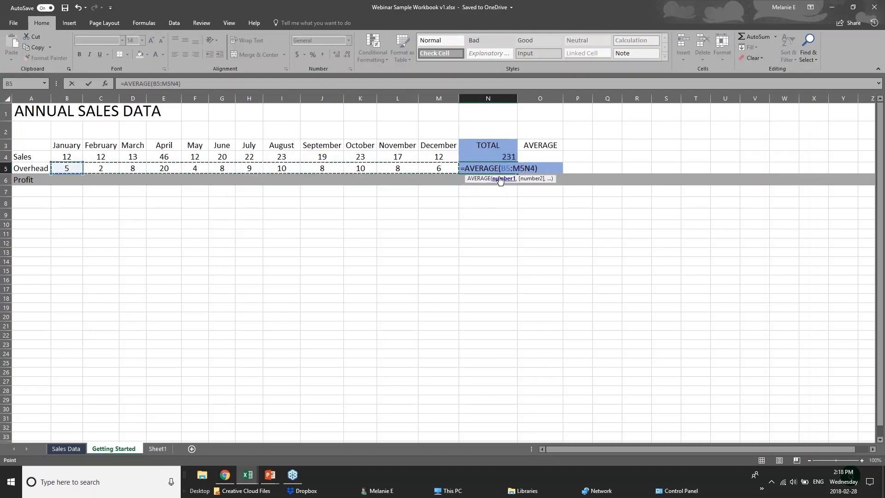
pyautogui.press('Delete')
pyautogui.press('Delete')
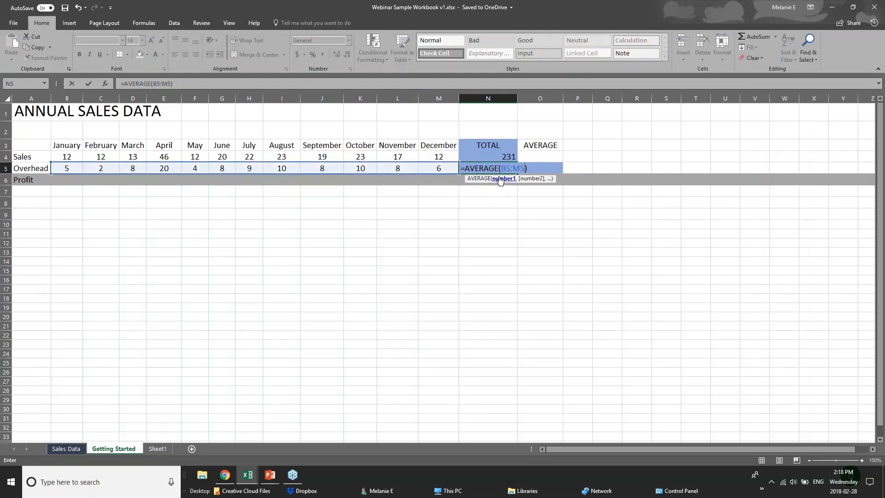
pyautogui.press('Return')
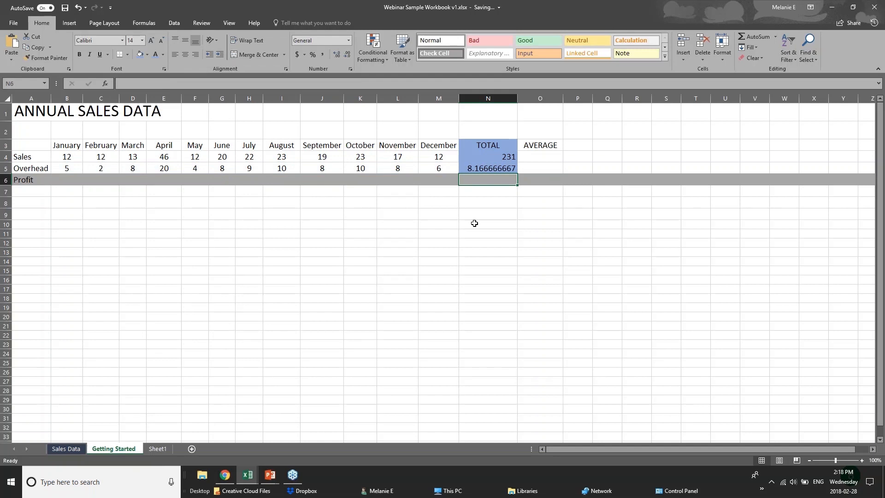
pyautogui.click(491, 168)
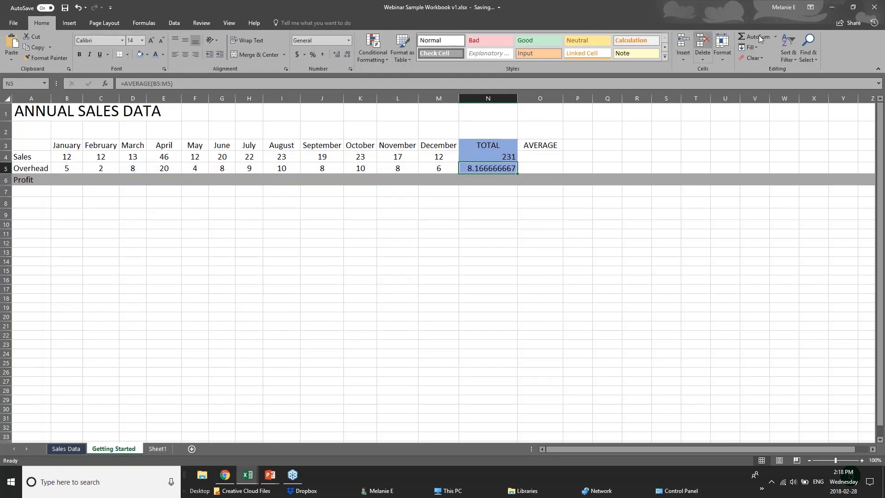
# Step: Select the Overhead values B5:M5 to verify the 8.166666667 average, then select B4
pyautogui.moveTo(70, 167); pyautogui.dragTo(433, 169)
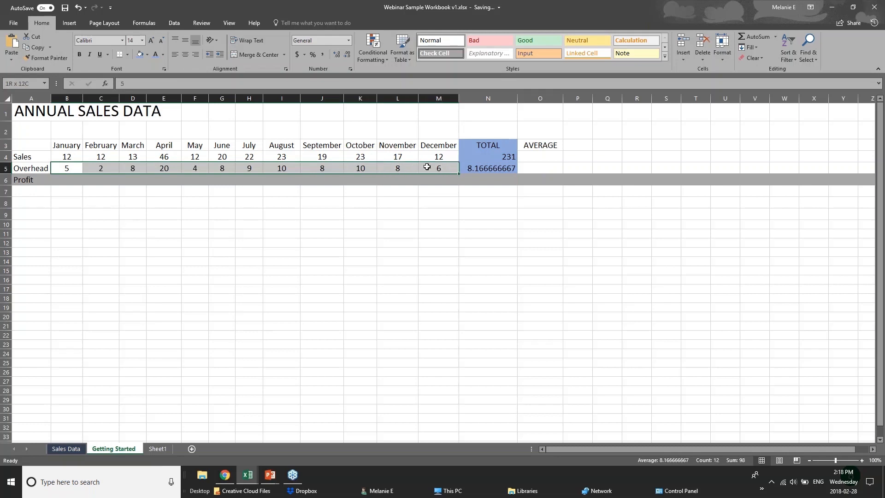
pyautogui.click(473, 169)
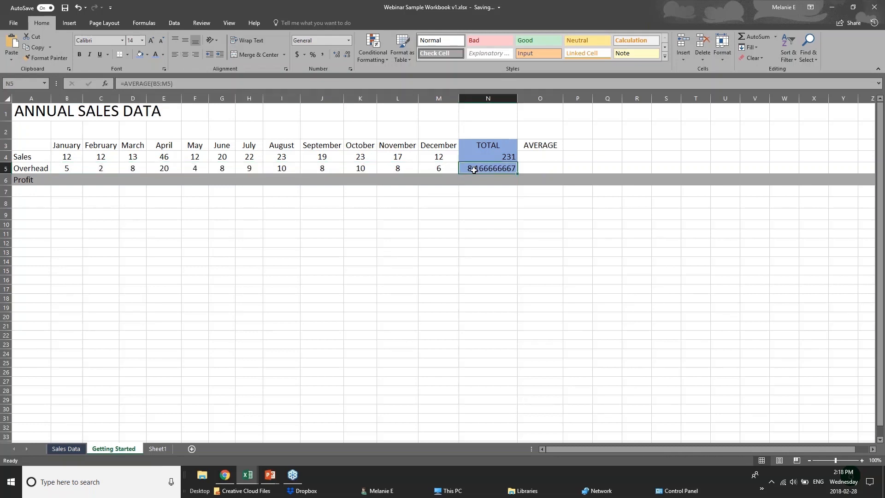
pyautogui.click(63, 159)
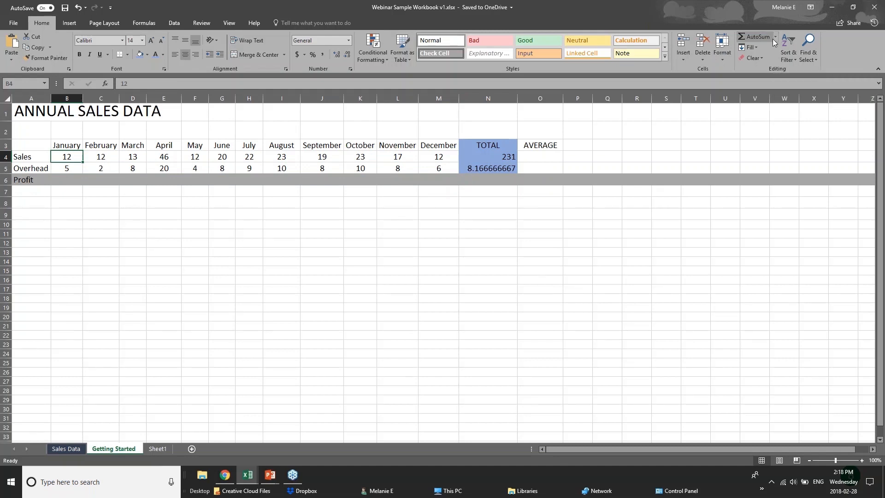
pyautogui.click(150, 20)
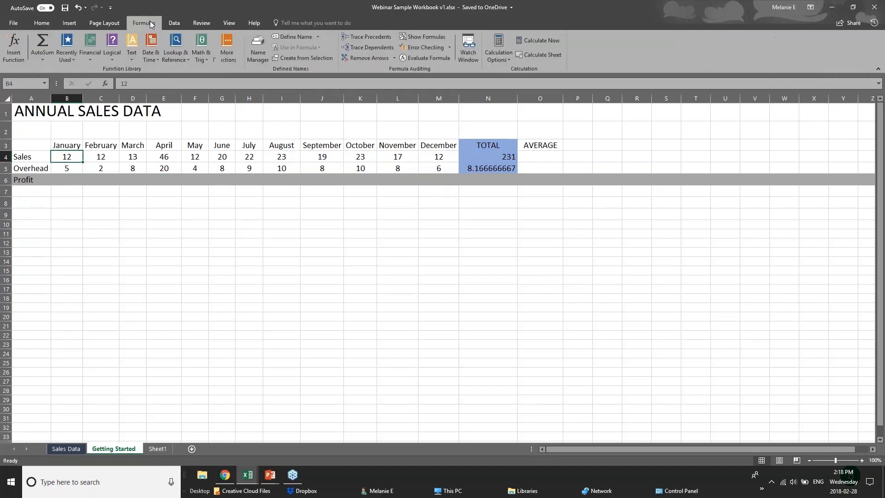
pyautogui.click(49, 61)
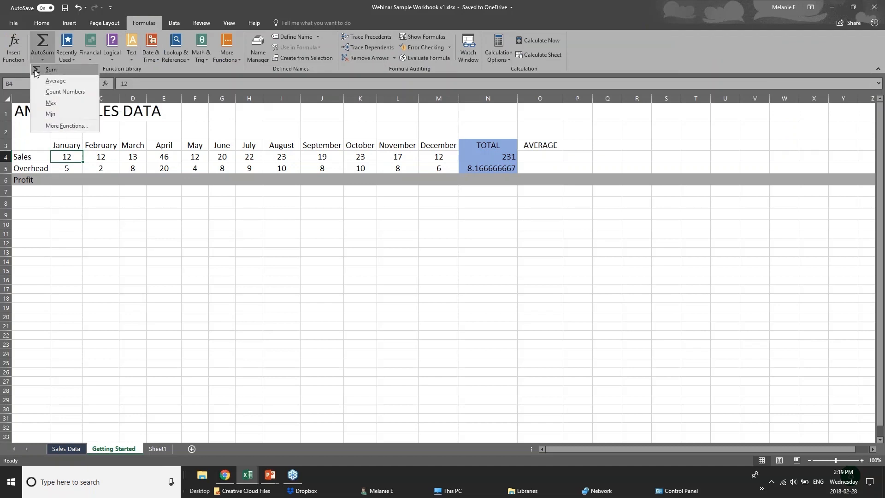
pyautogui.click(45, 41)
pyautogui.hotkey('ctrl', 'z')
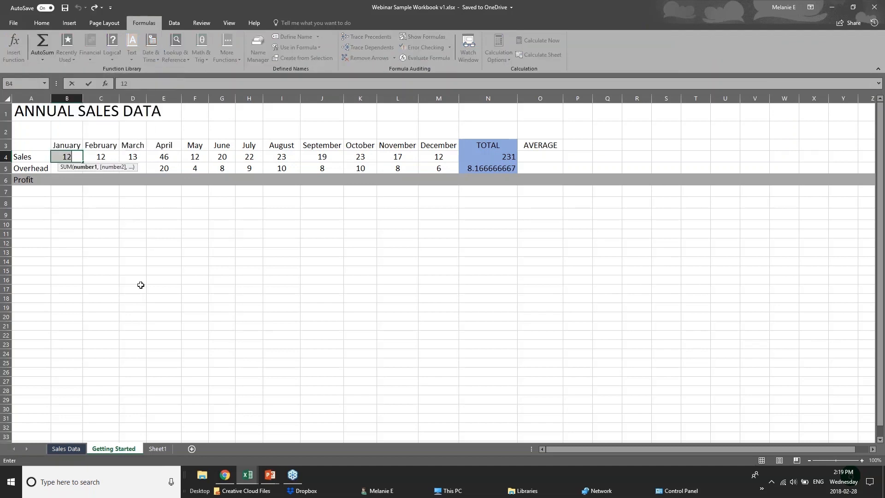
pyautogui.click(151, 243)
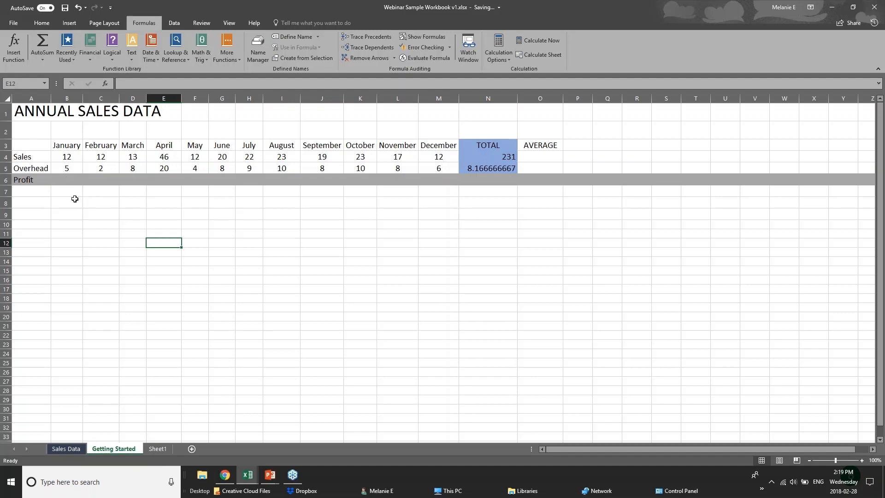
pyautogui.click(75, 191)
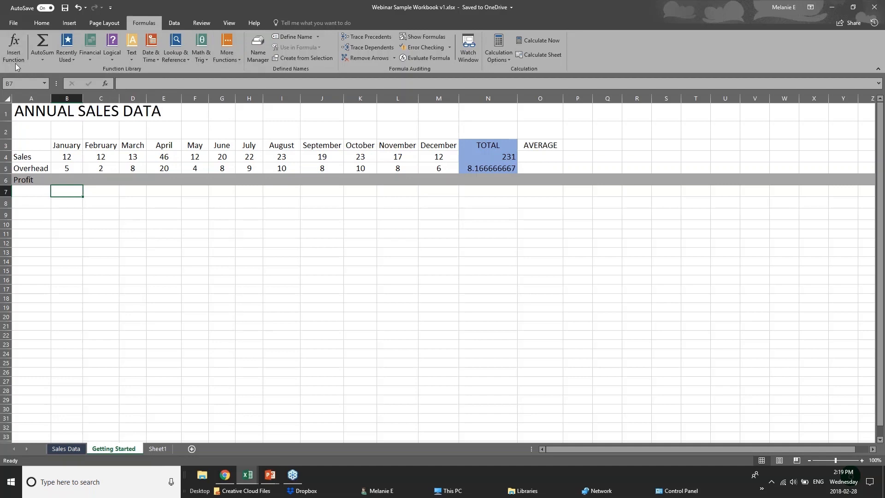
pyautogui.click(64, 59)
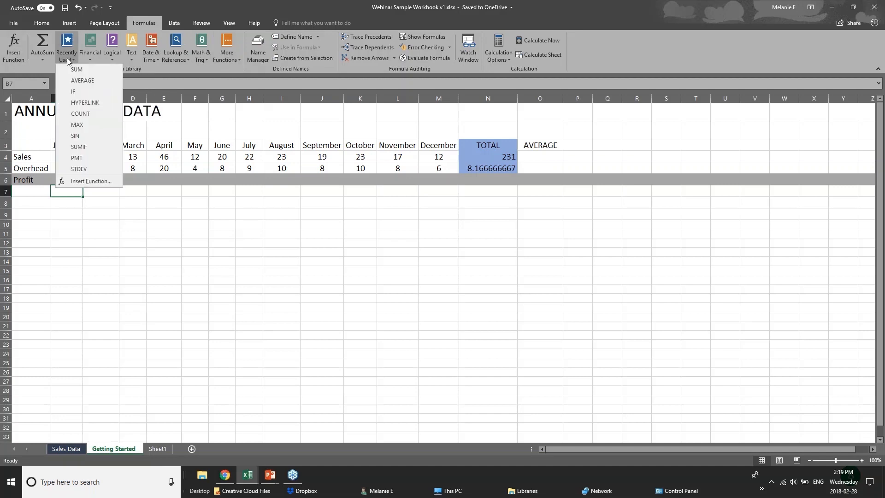
pyautogui.click(181, 65)
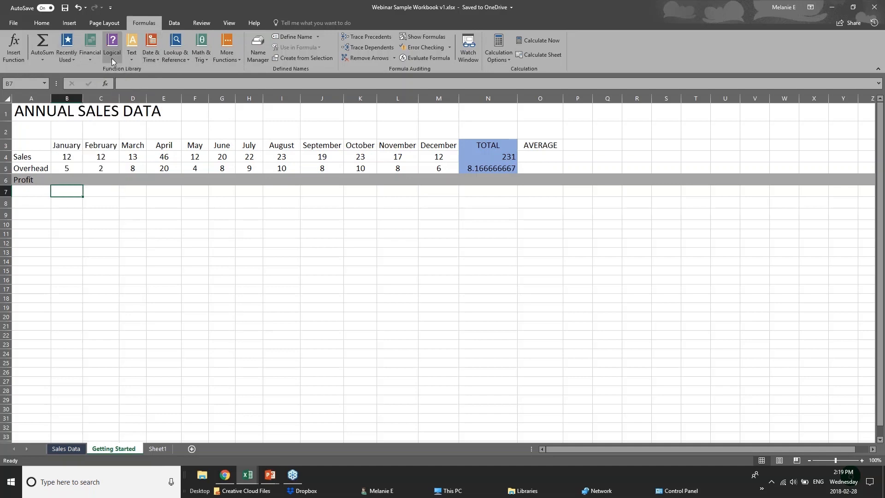
pyautogui.click(112, 58)
pyautogui.click(173, 68)
pyautogui.click(132, 61)
pyautogui.click(208, 68)
pyautogui.click(203, 60)
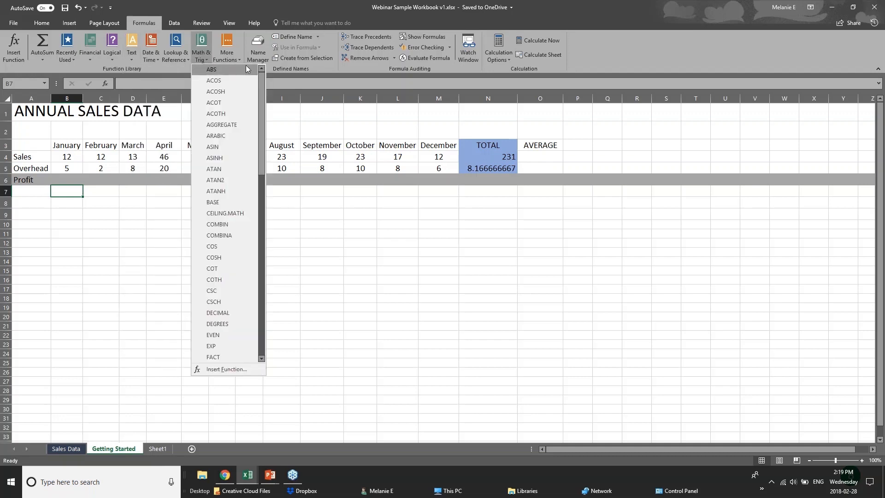
pyautogui.click(173, 60)
pyautogui.click(173, 60)
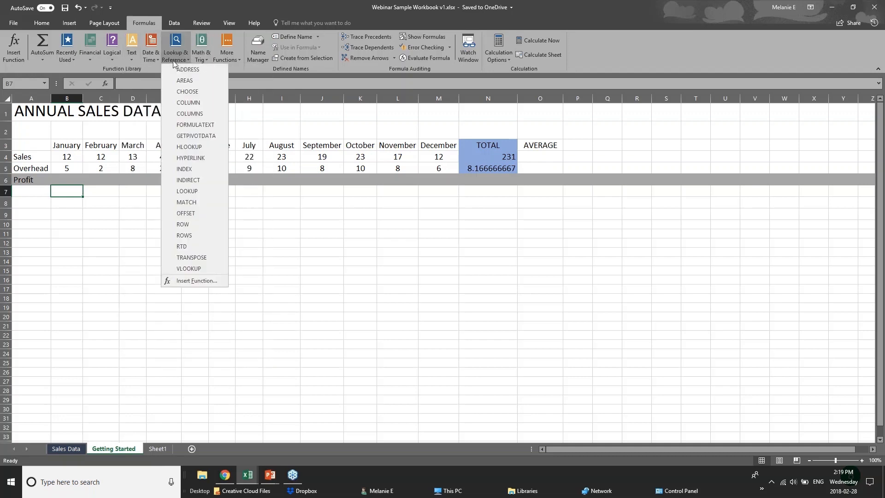
pyautogui.click(149, 60)
pyautogui.click(151, 60)
pyautogui.click(213, 67)
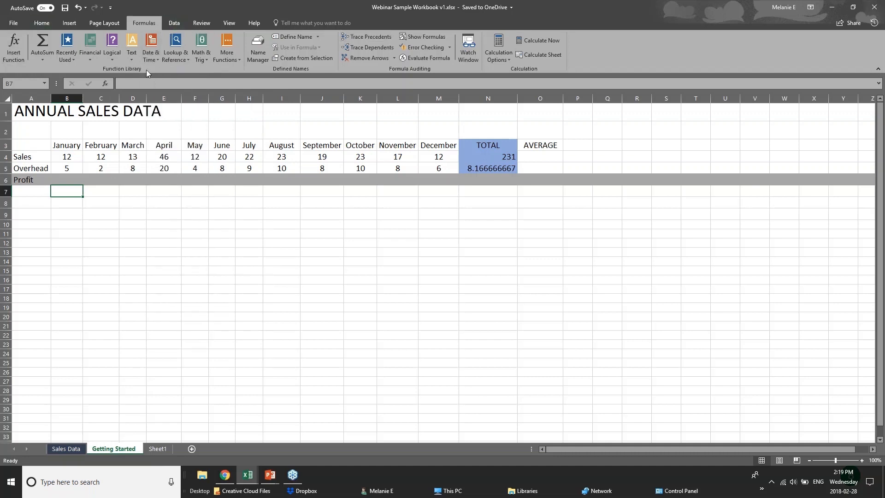
pyautogui.click(43, 59)
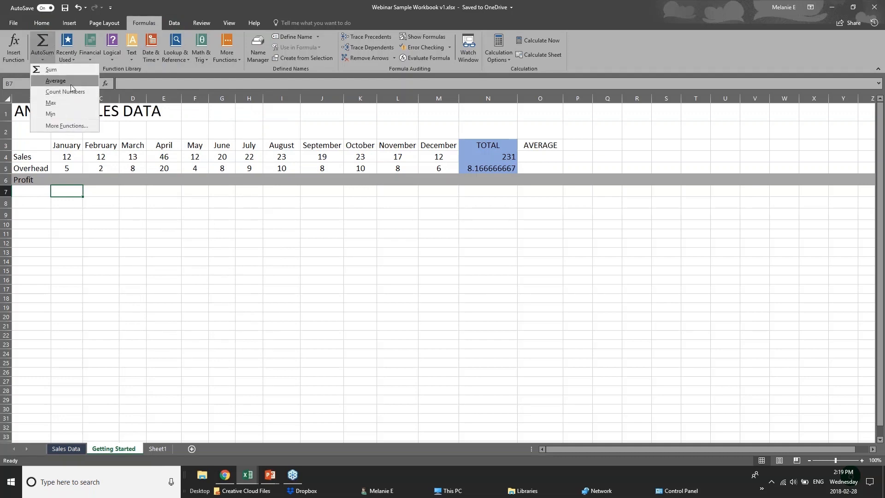
pyautogui.click(76, 189)
pyautogui.click(73, 180)
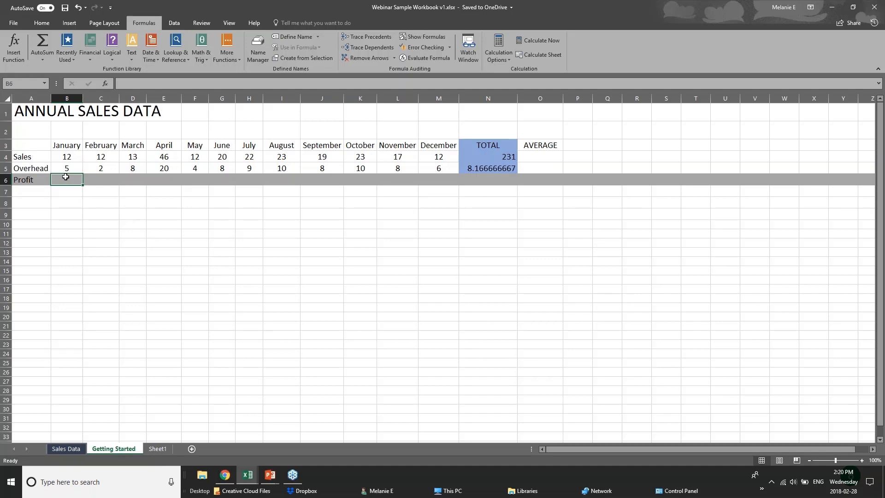
# Step: Select the Profit cell B6 and discard a mistyped function name
pyautogui.click(67, 158)
pyautogui.click(67, 168)
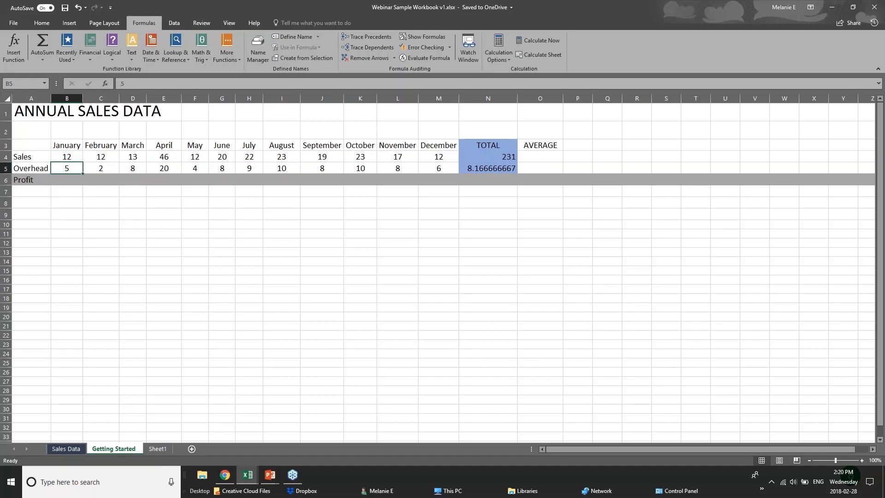
pyautogui.click(68, 179)
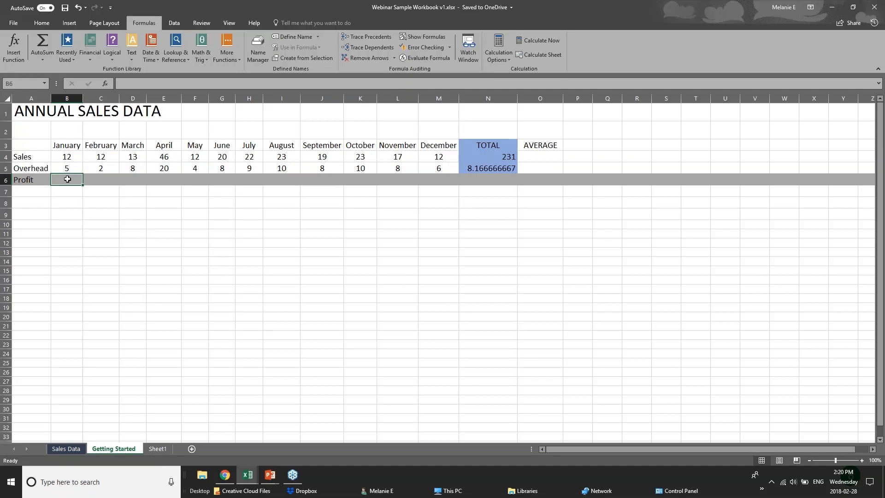
pyautogui.write('=')
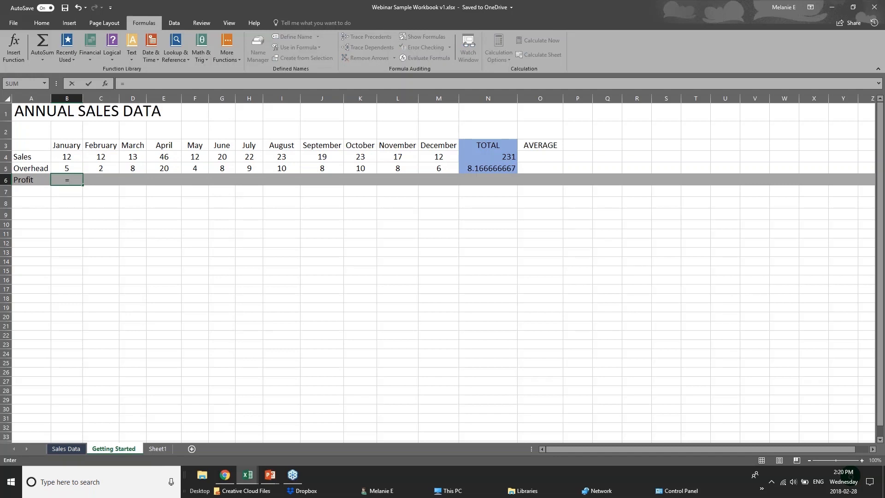
pyautogui.write('sub')
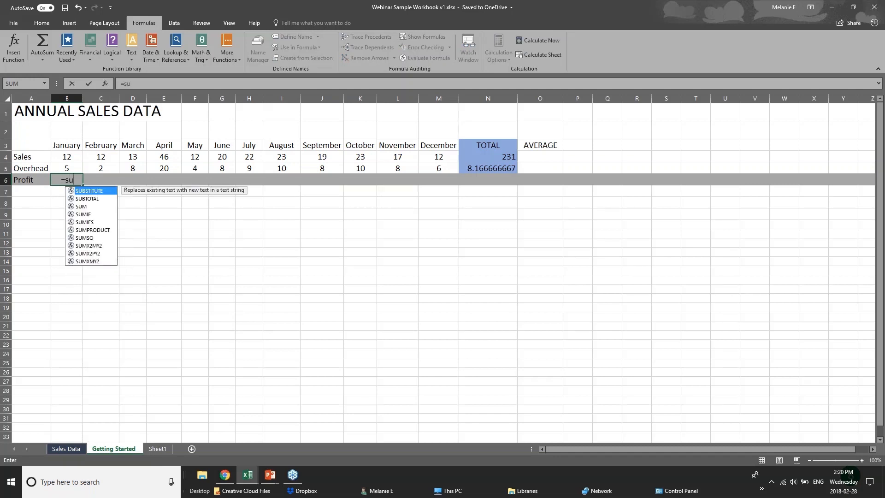
pyautogui.press('BackSpace')
pyautogui.press('BackSpace')
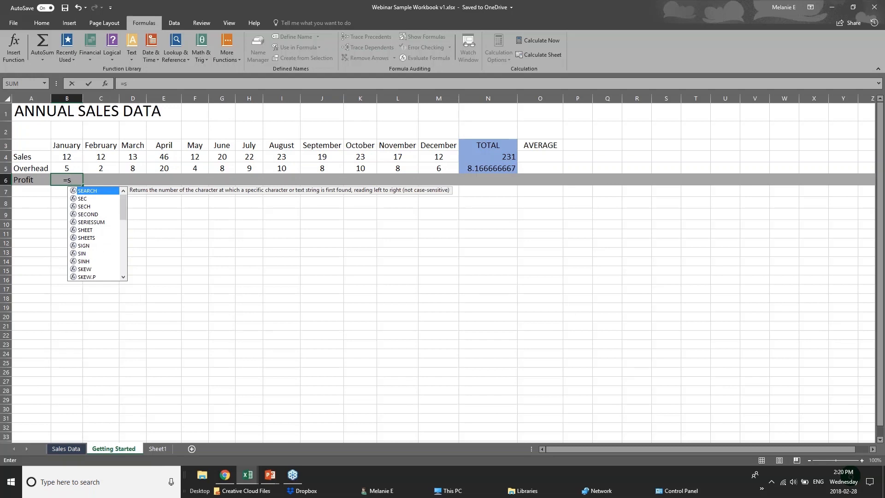
pyautogui.write('ub')
pyautogui.press('BackSpace')
pyautogui.press('BackSpace')
pyautogui.press('BackSpace')
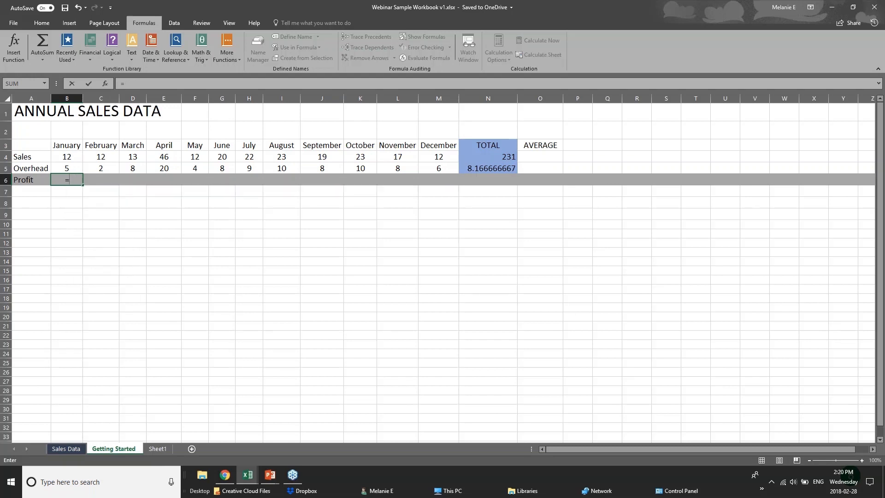
# Step: Build =B4-B5 in B6 so January profit shows 7, then recheck it
pyautogui.click(73, 157)
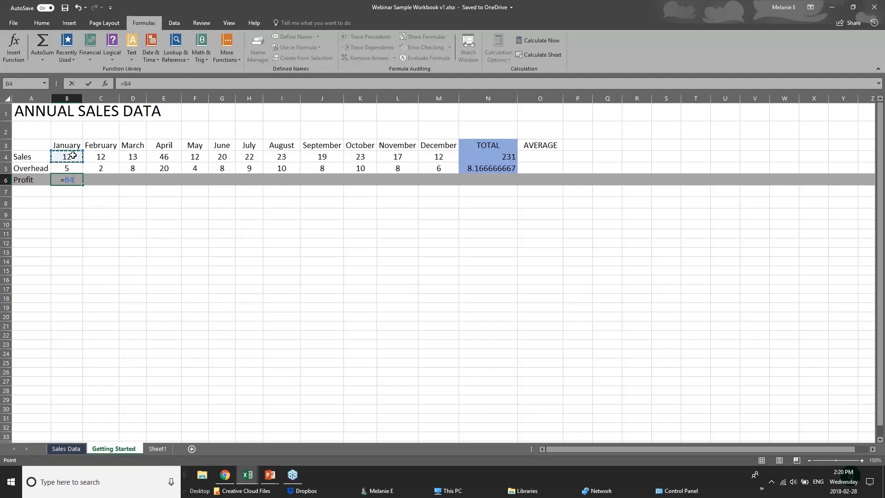
pyautogui.write('-')
pyautogui.click(75, 168)
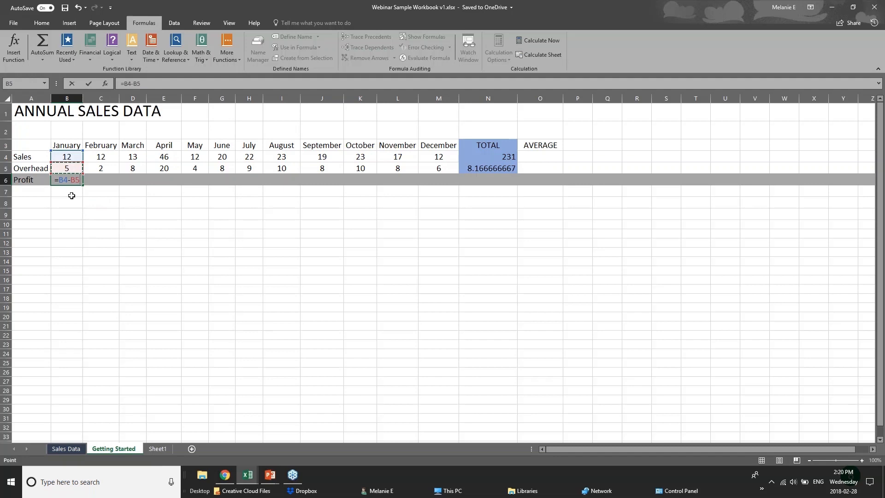
pyautogui.press('Return')
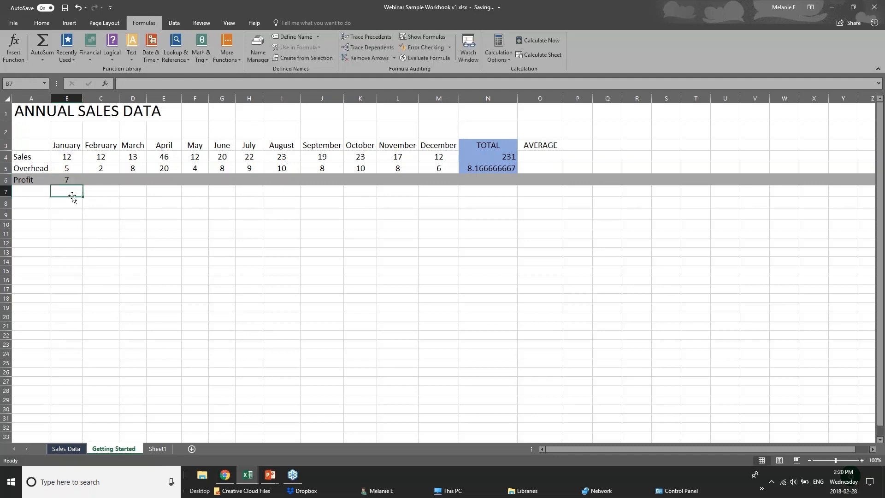
pyautogui.press('Up')
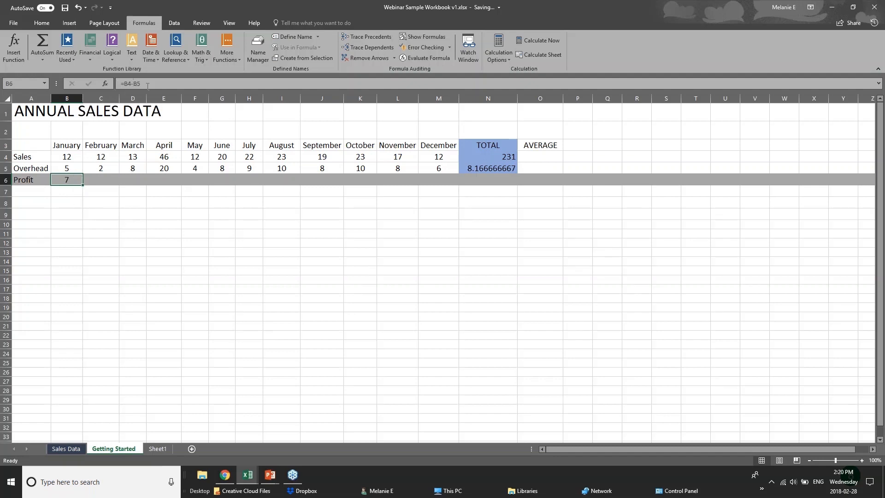
pyautogui.click(111, 176)
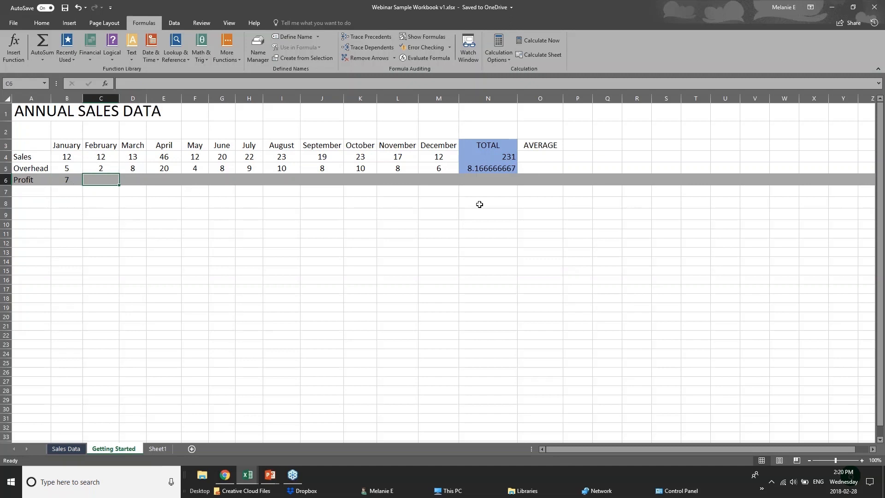
pyautogui.click(59, 180)
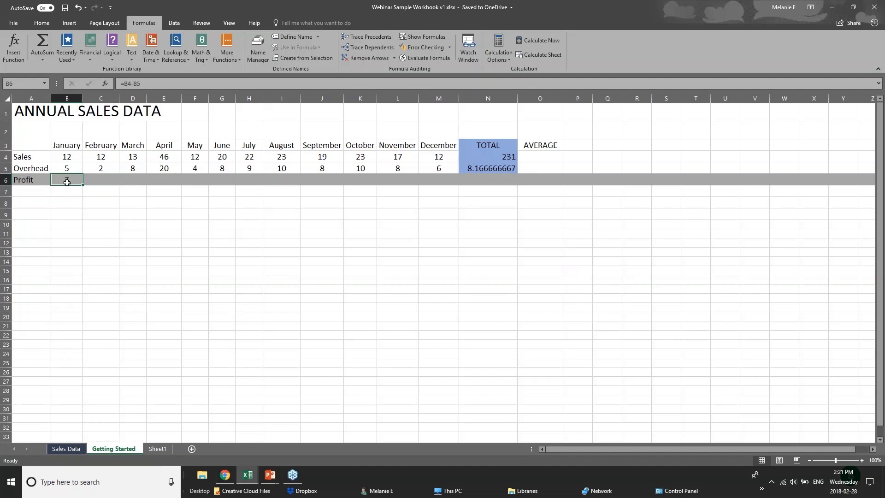
# Step: Copy B6's profit formula into C6 as formulas only and fill it across to M6
pyautogui.rightClick(67, 181)
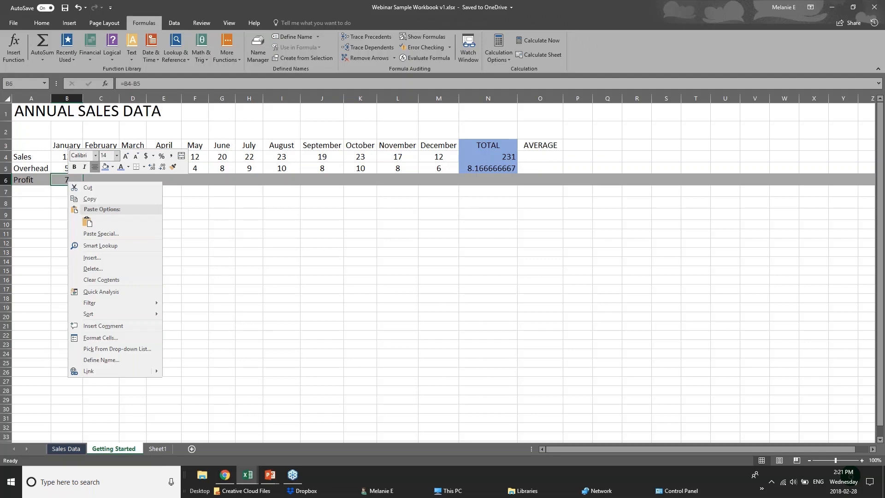
pyautogui.click(88, 198)
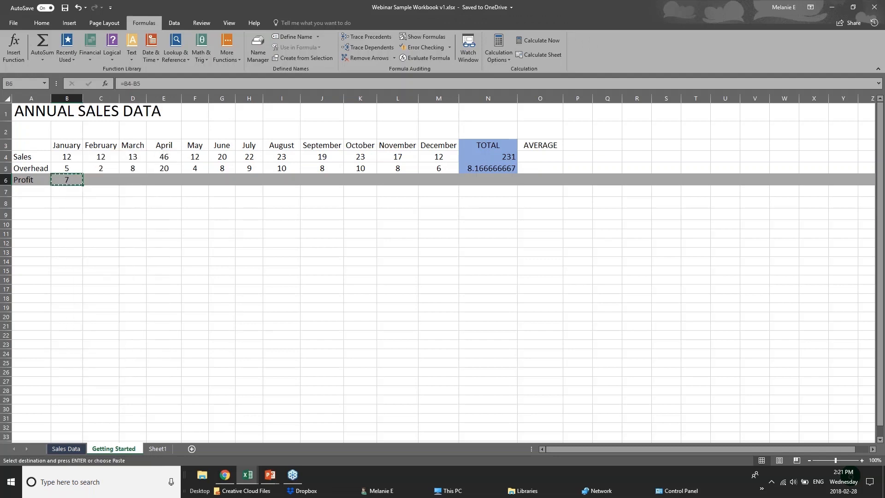
pyautogui.rightClick(97, 180)
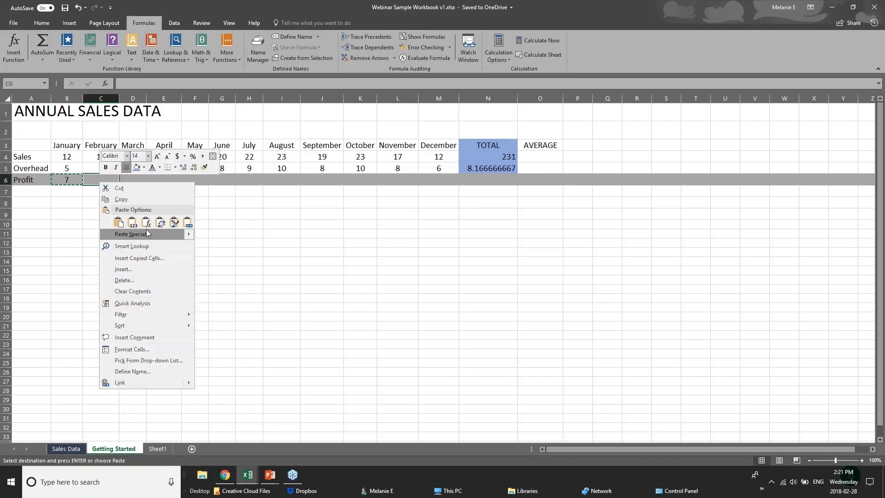
pyautogui.click(147, 225)
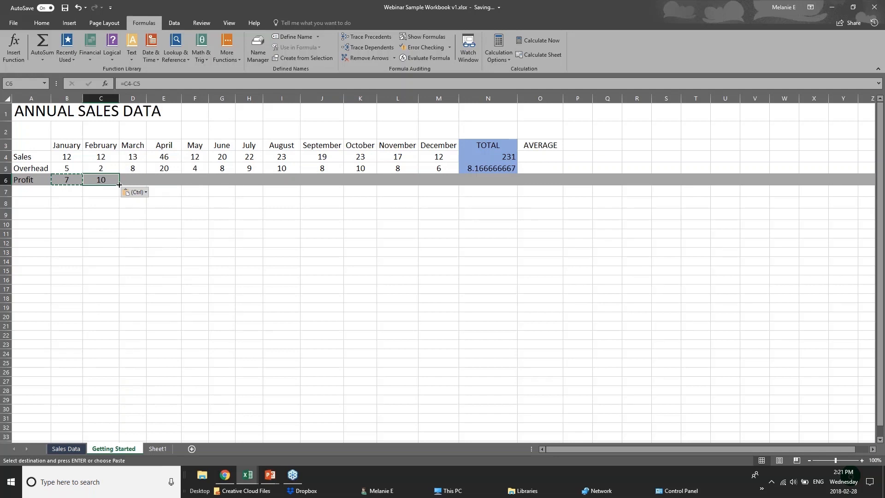
pyautogui.moveTo(118, 185); pyautogui.dragTo(444, 185)
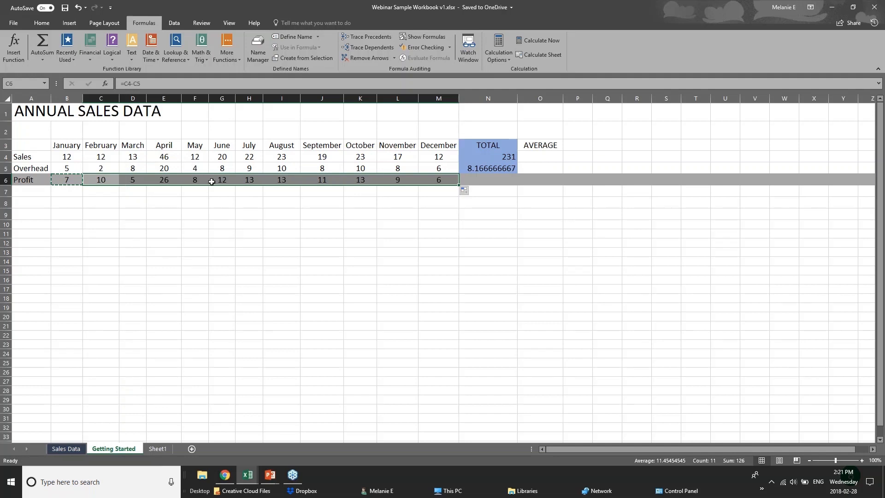
pyautogui.click(55, 154)
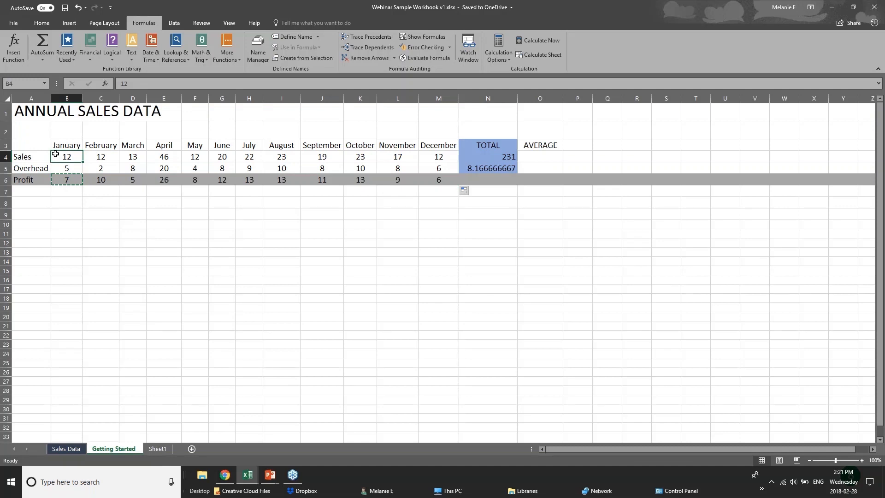
pyautogui.click(74, 191)
pyautogui.click(505, 181)
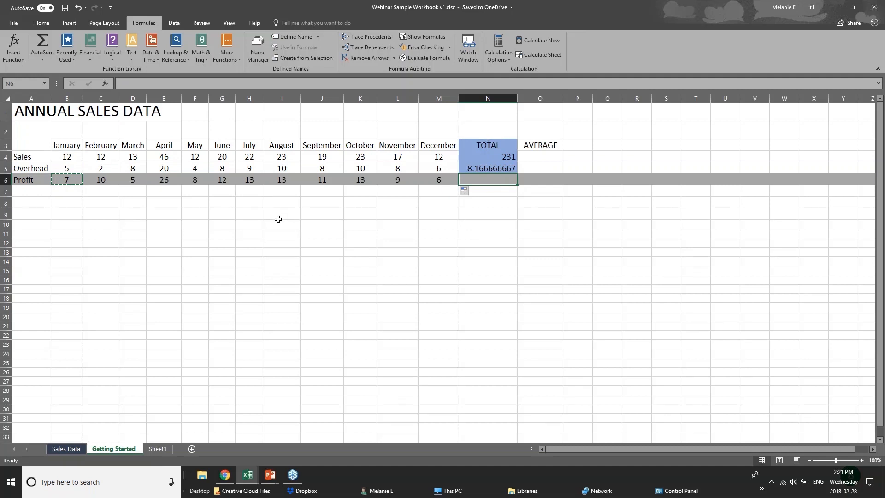
# Step: Advance the PowerPoint slide show to the Formatting Worksheets slide
pyautogui.click(270, 475)
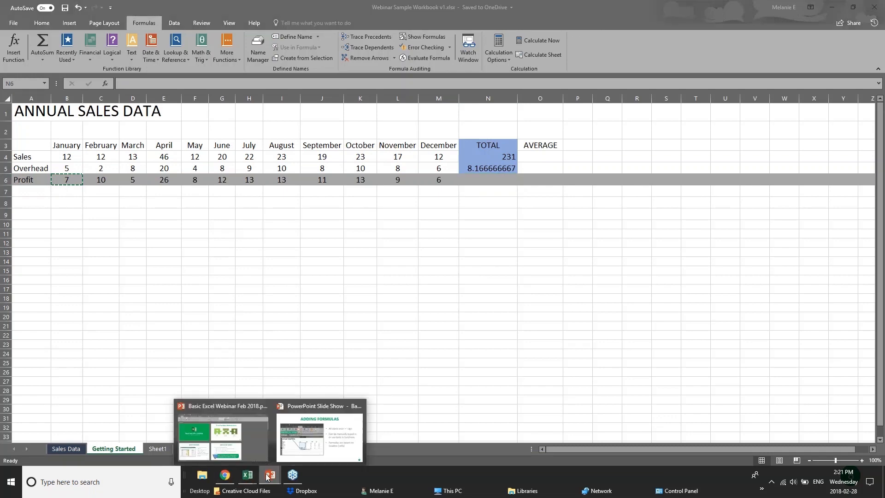
pyautogui.click(314, 433)
pyautogui.press('Right')
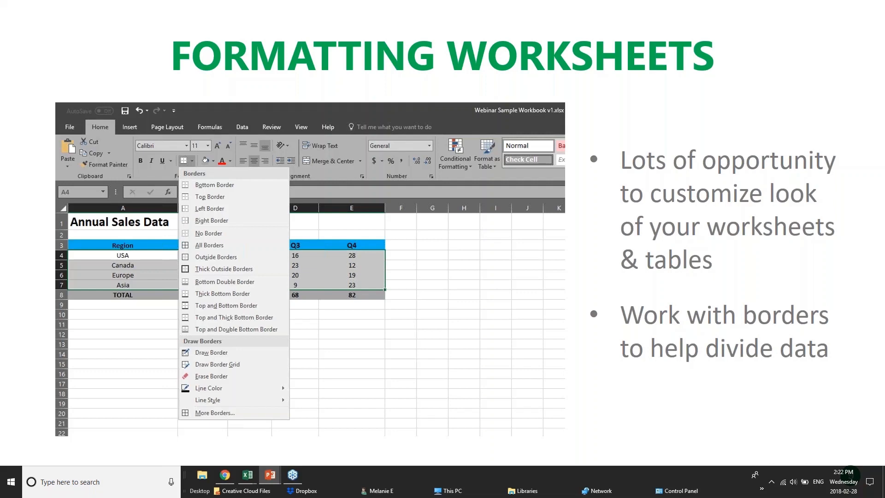
# Step: Return to the webinar sample workbook and show its Sales Data sheet
pyautogui.click(250, 476)
pyautogui.click(345, 428)
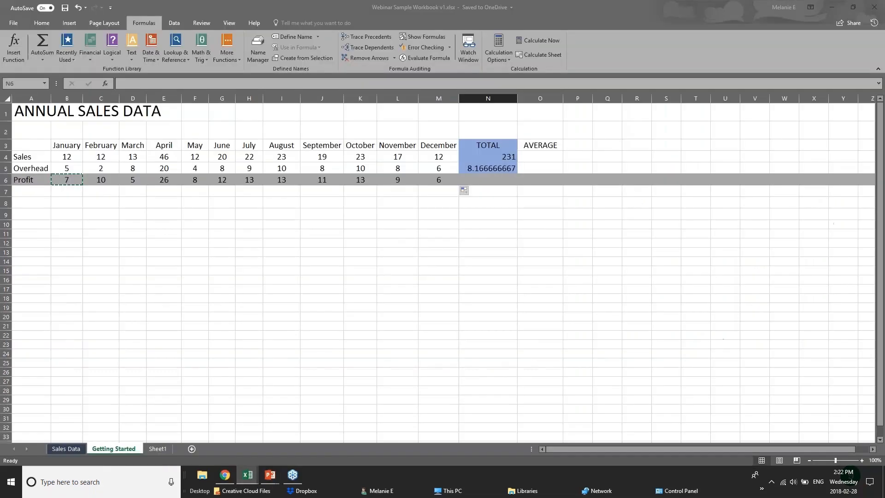
pyautogui.click(257, 213)
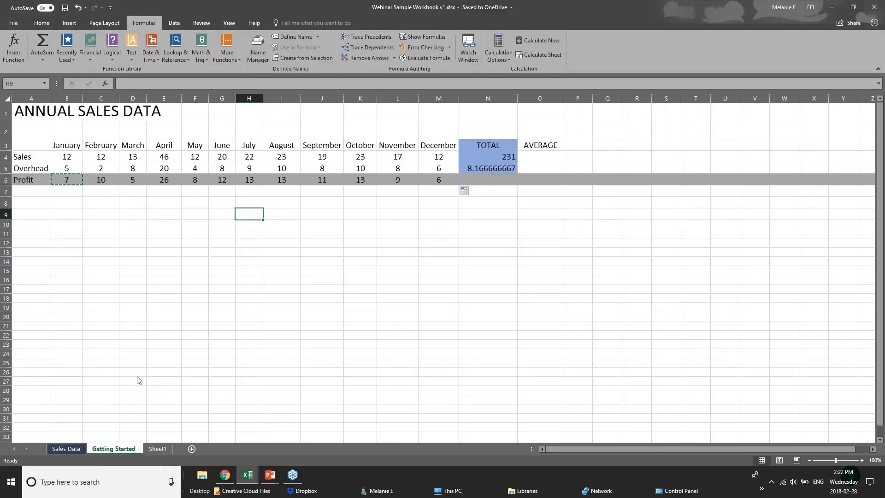
pyautogui.click(67, 448)
# Step: Bring the pivotTables.xlsx workbook to the front
pyautogui.moveTo(248, 475)
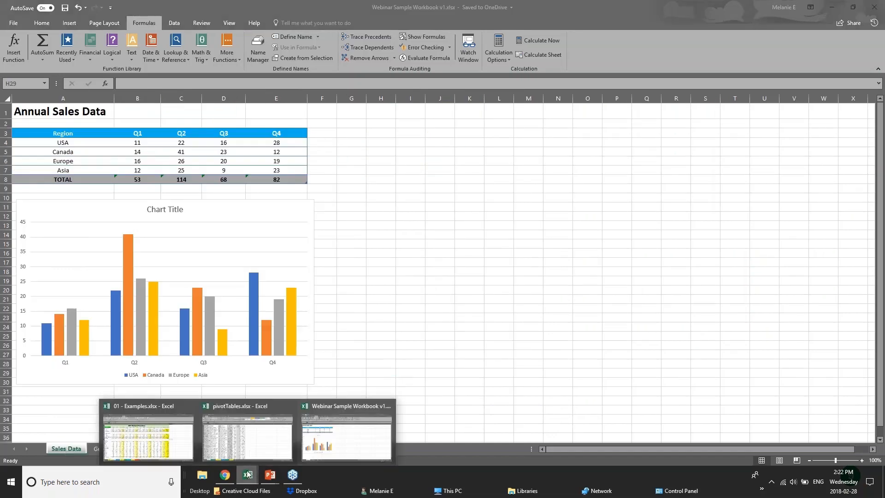
pyautogui.click(266, 449)
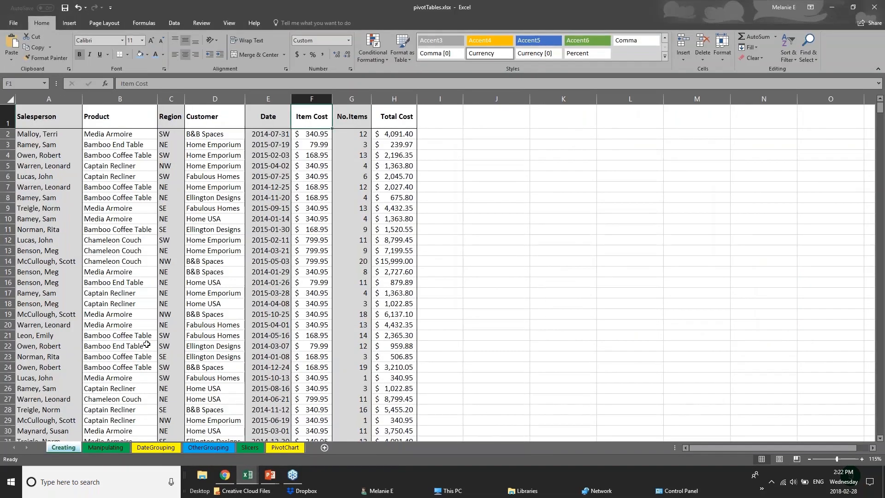
pyautogui.scroll(-17, 146, 343)
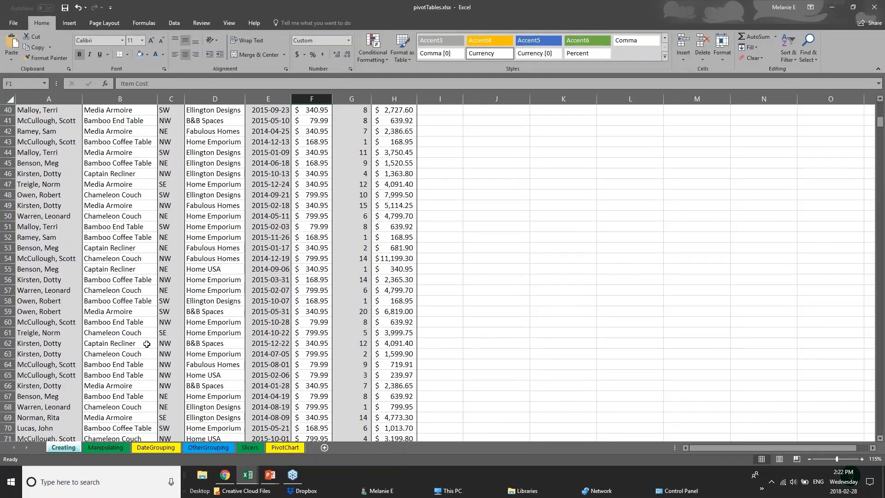
pyautogui.scroll(15, 146, 344)
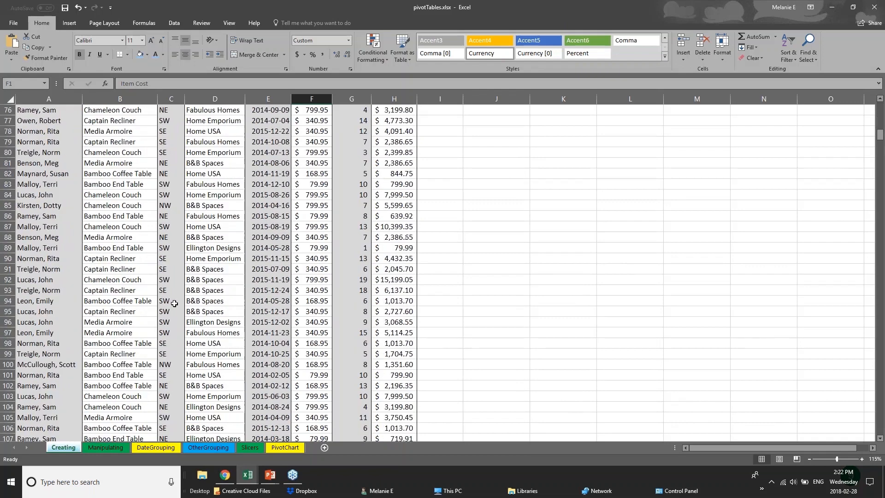
pyautogui.scroll(3, 175, 302)
# Step: Select columns A through H in turn, ending on the Salesperson column A
pyautogui.click(52, 144)
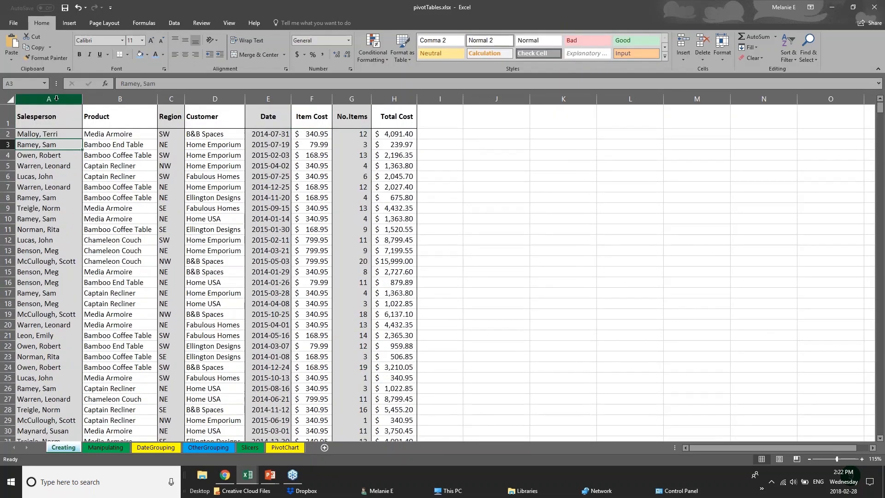
pyautogui.click(52, 121)
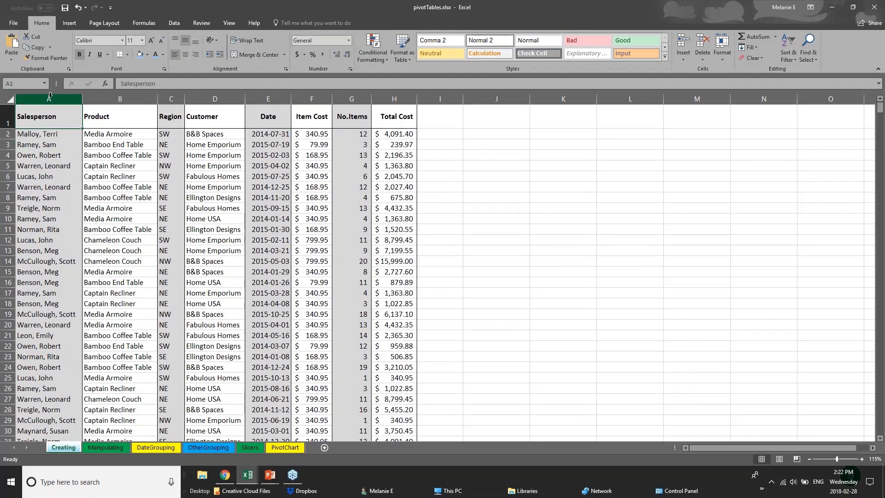
pyautogui.click(49, 97)
pyautogui.click(122, 96)
pyautogui.click(172, 96)
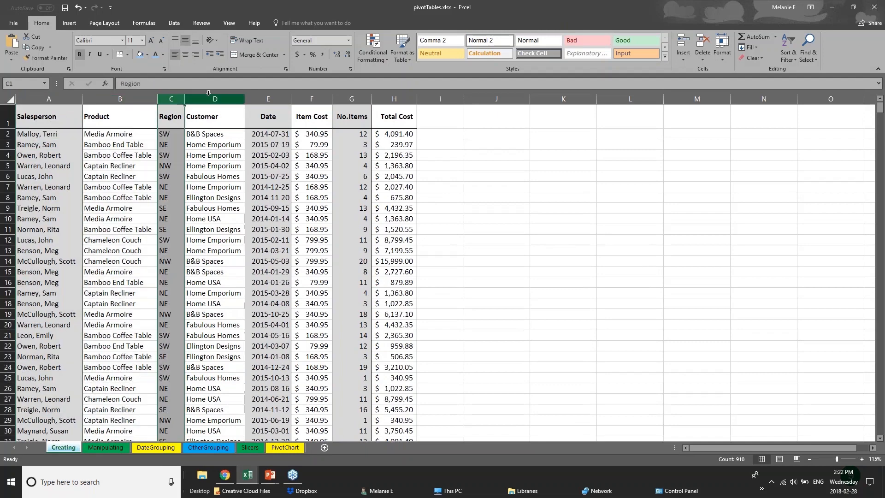
pyautogui.click(216, 95)
pyautogui.click(265, 96)
pyautogui.click(311, 96)
pyautogui.click(352, 95)
pyautogui.click(394, 95)
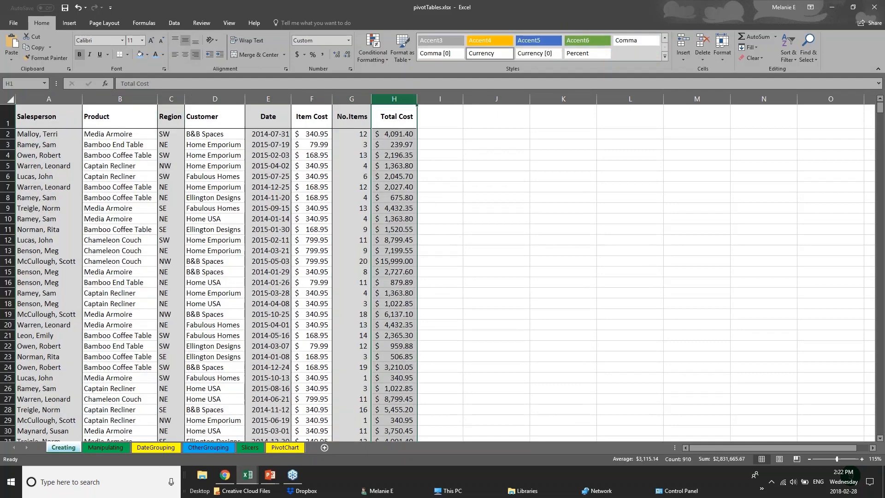
pyautogui.click(49, 97)
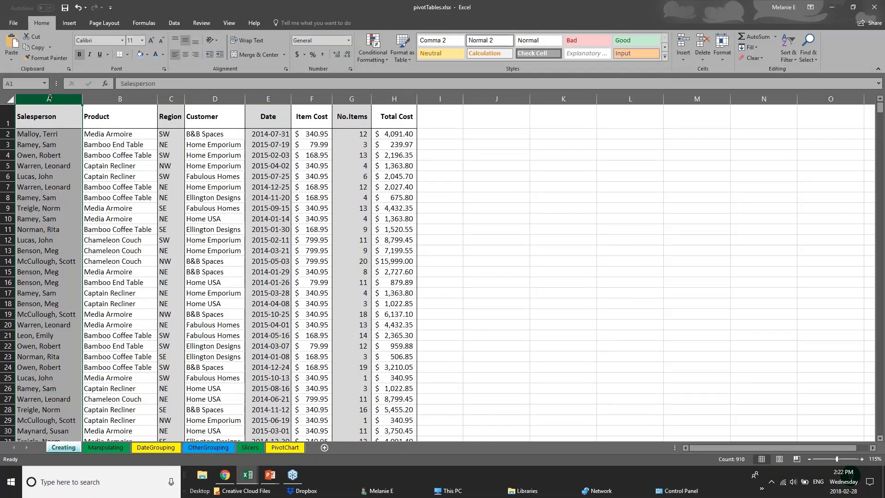
# Step: Fill the Salesperson column A with light blue
pyautogui.rightClick(49, 98)
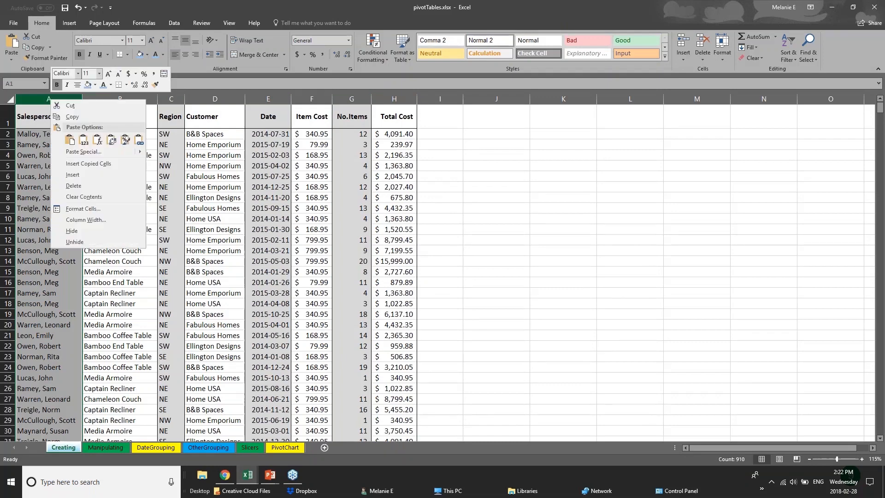
pyautogui.click(95, 86)
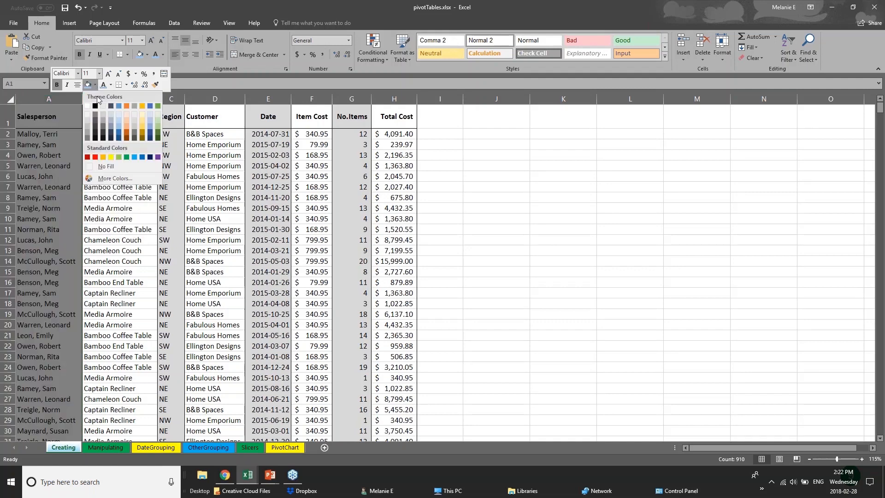
pyautogui.click(119, 128)
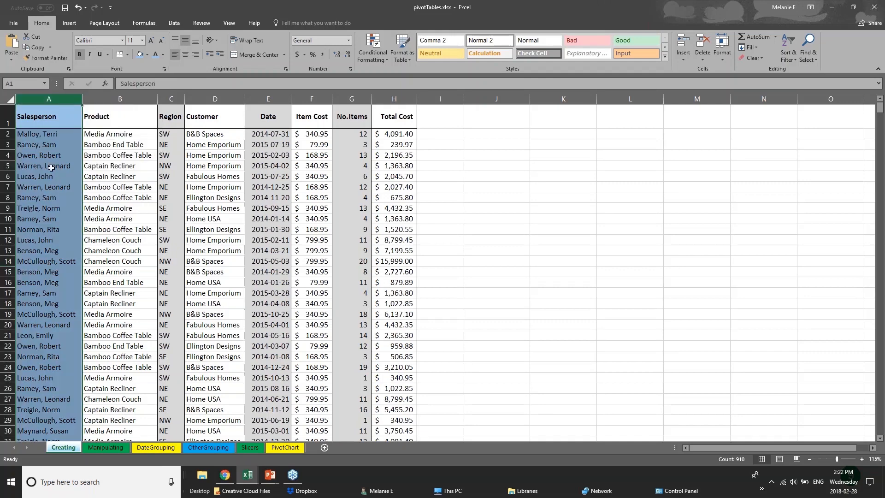
pyautogui.click(46, 147)
# Step: Give header row 1 (Salesperson to Total Cost) a thick bottom border
pyautogui.click(66, 120)
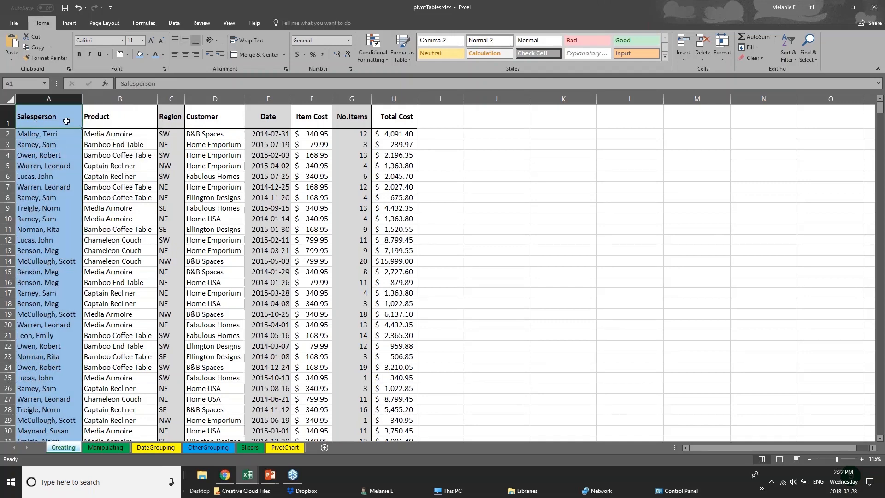
pyautogui.moveTo(66, 121); pyautogui.dragTo(396, 119)
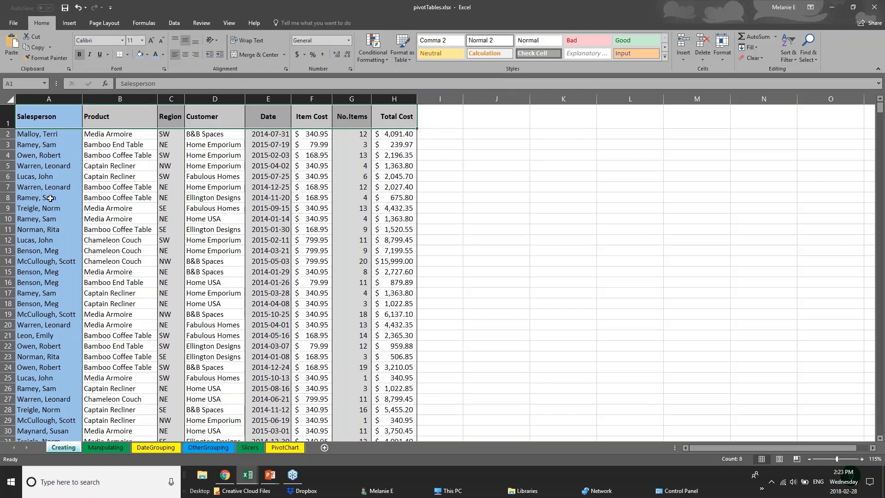
pyautogui.click(9, 120)
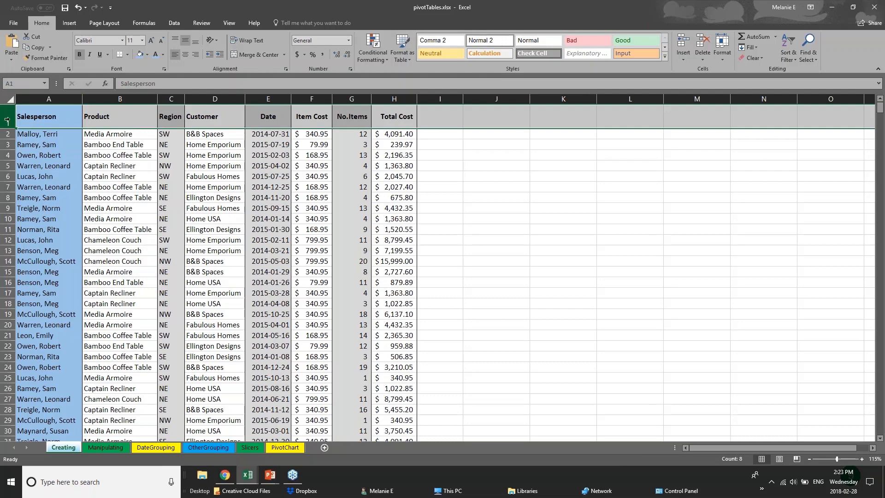
pyautogui.click(129, 55)
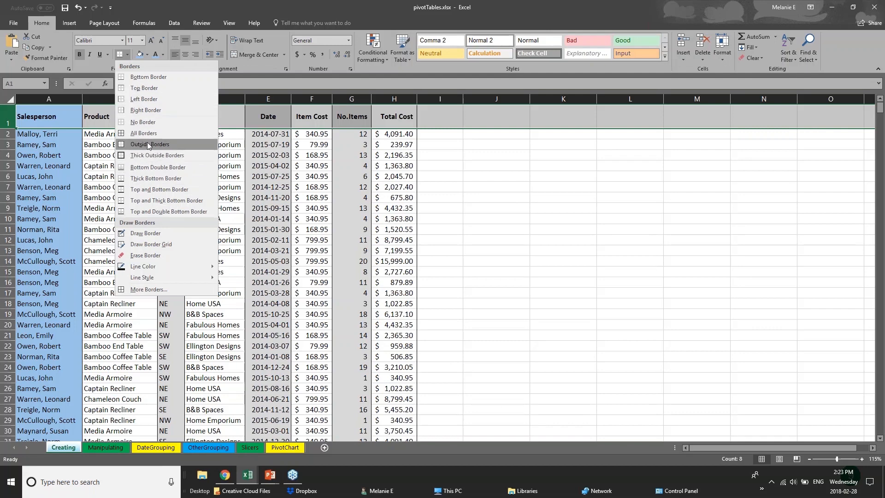
pyautogui.click(7, 116)
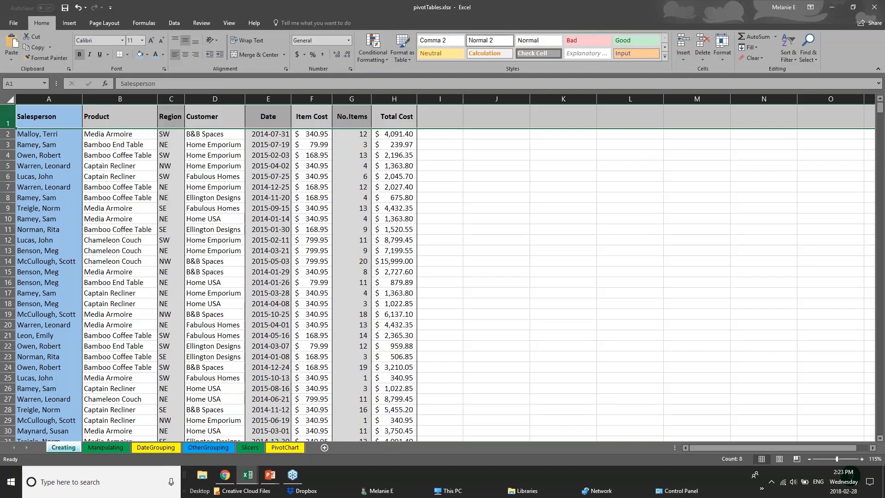
pyautogui.click(127, 55)
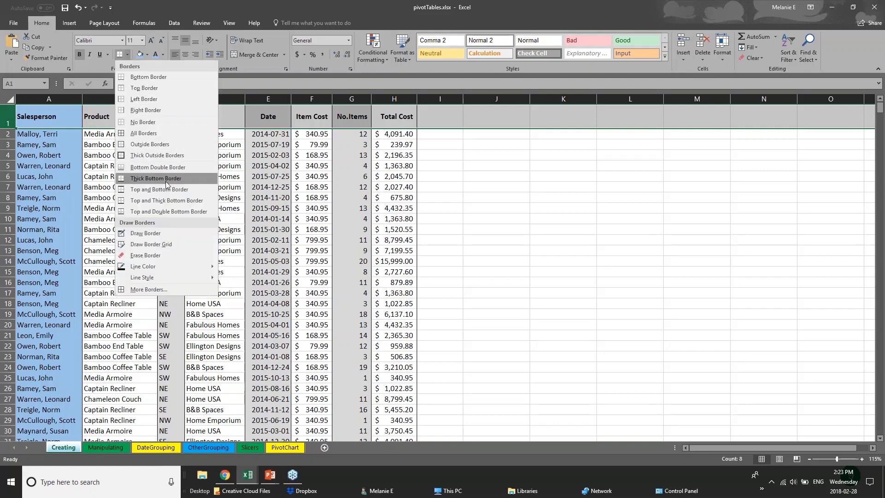
pyautogui.click(120, 180)
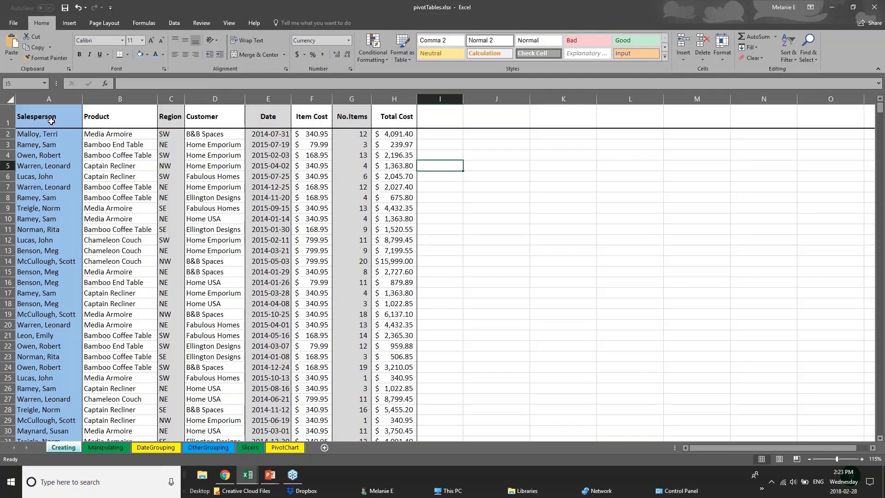
pyautogui.moveTo(53, 121); pyautogui.dragTo(394, 116)
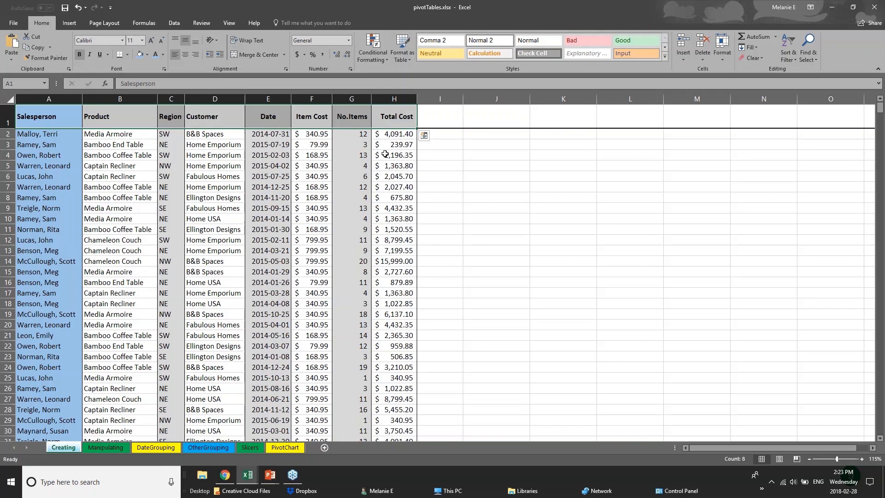
pyautogui.click(208, 279)
# Step: Look through the Manipulating, DateGrouping, Slicers and PivotChart sheets
pyautogui.scroll(-1, 63, 365)
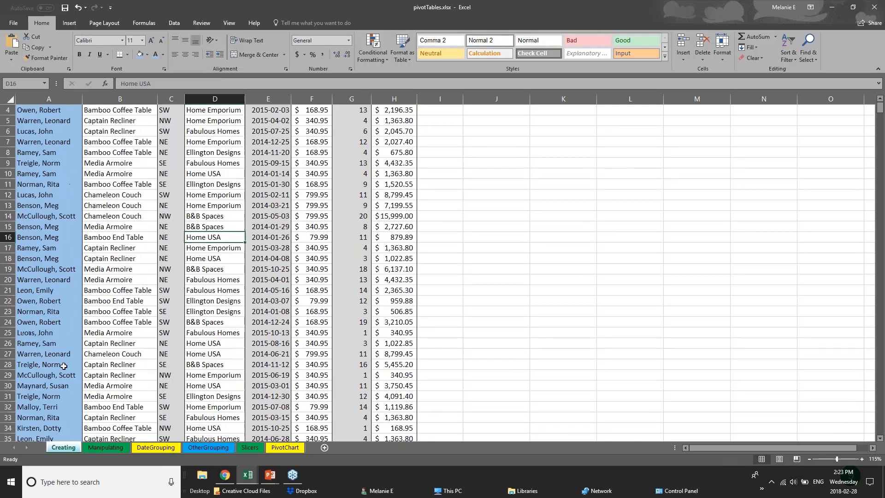
pyautogui.scroll(-13, 63, 365)
pyautogui.click(106, 447)
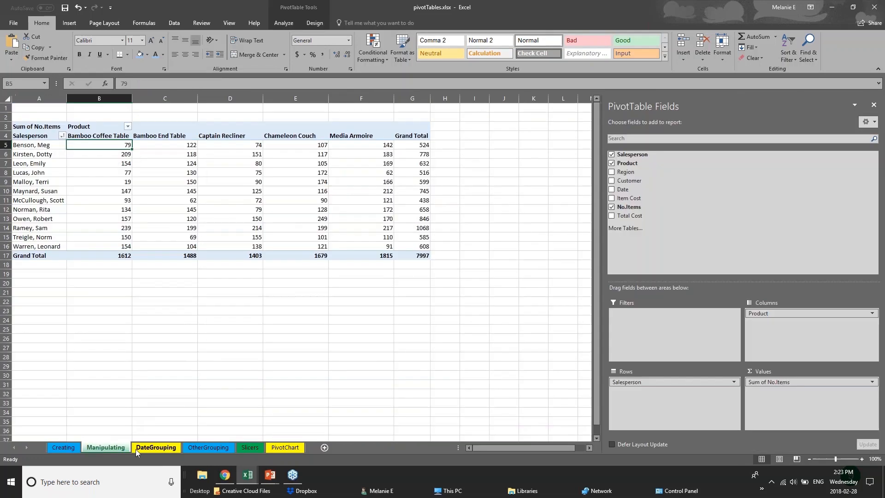
pyautogui.click(156, 447)
pyautogui.click(250, 448)
pyautogui.click(276, 448)
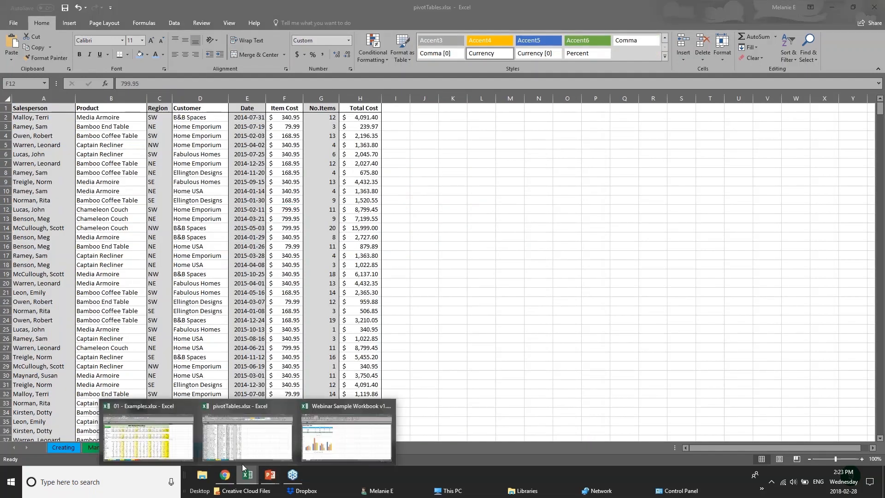
# Step: Switch to 01 - Examples.xlsx and select the 1st Q, 2nd Q, 4th Q and 3rd Q columns
pyautogui.click(148, 437)
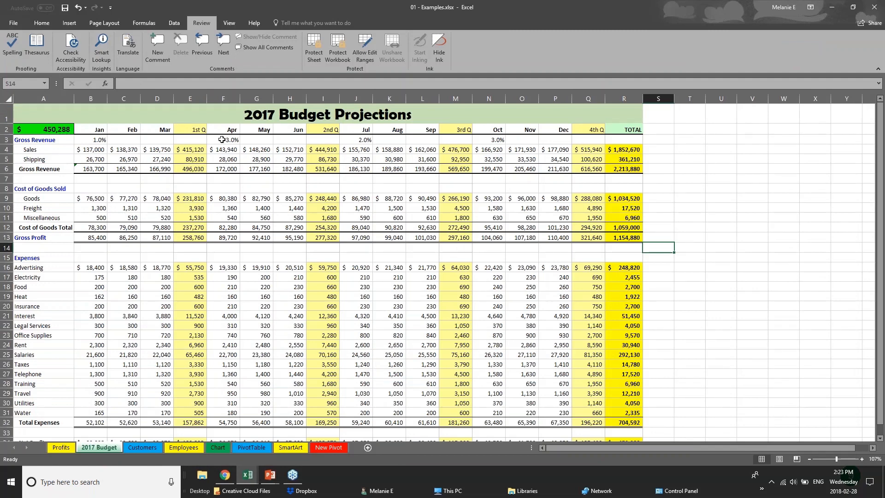
pyautogui.click(192, 128)
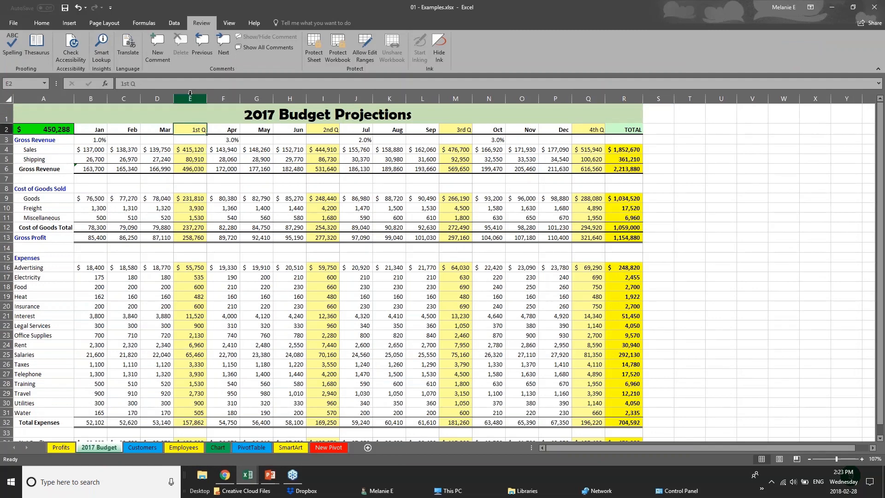
pyautogui.click(190, 94)
pyautogui.click(324, 99)
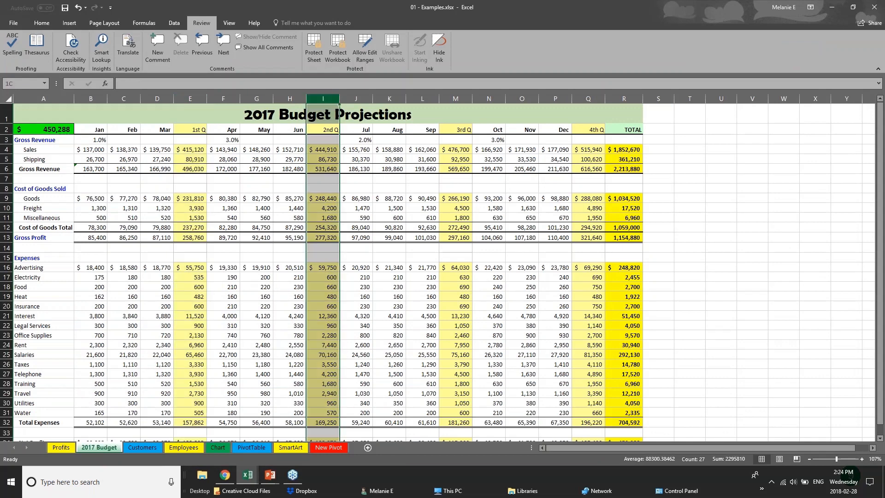
pyautogui.click(588, 98)
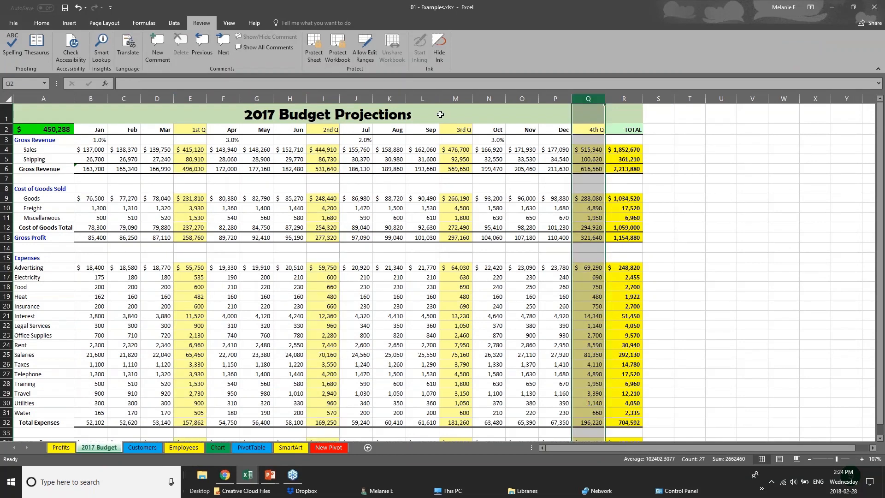
pyautogui.click(456, 99)
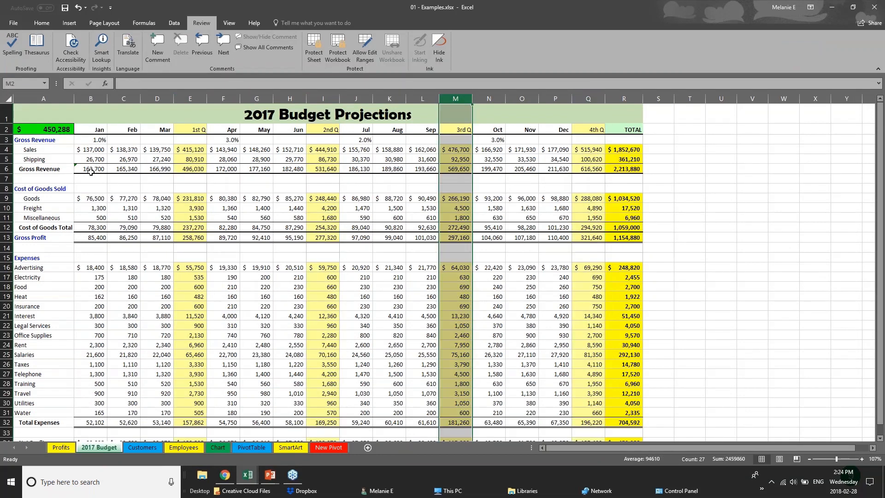
# Step: Select the Gross Revenue figures B6:Q6 and the Jan-to-TOTAL month headings in row 2
pyautogui.moveTo(91, 171); pyautogui.dragTo(632, 168)
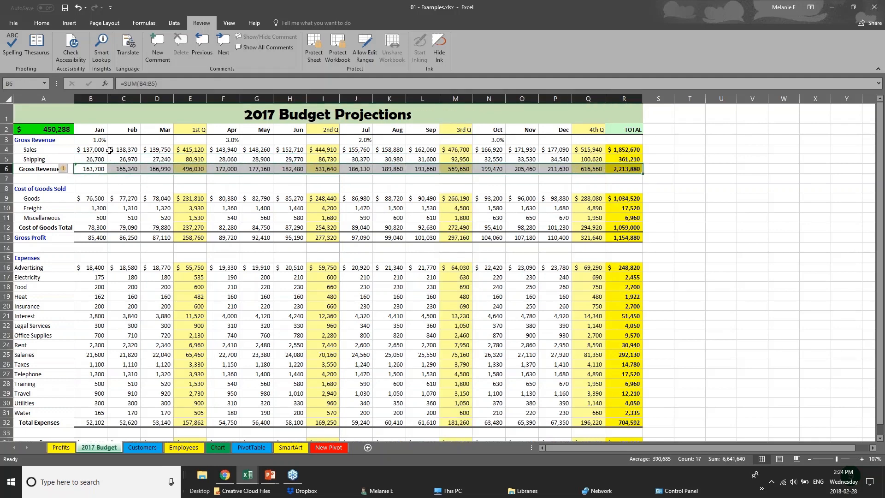
pyautogui.moveTo(99, 130); pyautogui.dragTo(623, 126)
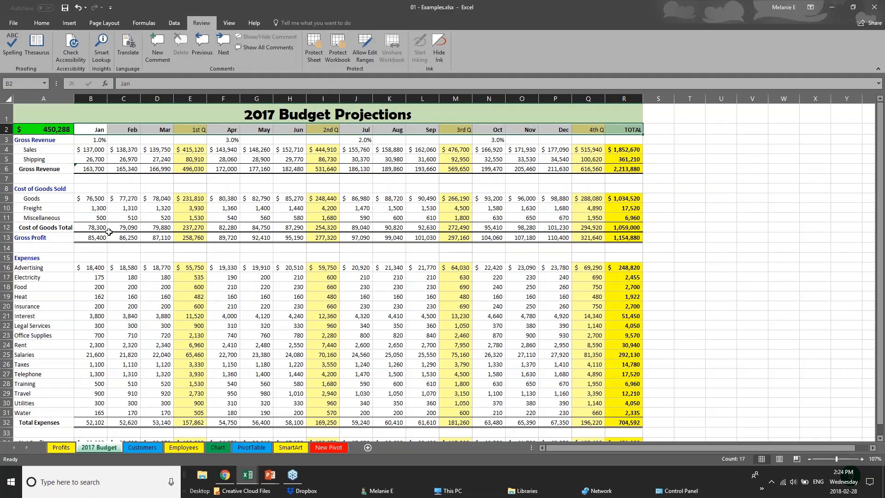
pyautogui.scroll(-1, 418, 386)
pyautogui.scroll(1, 418, 386)
# Step: Remove all borders from the entire budget sheet
pyautogui.click(10, 99)
pyautogui.click(33, 23)
pyautogui.click(127, 55)
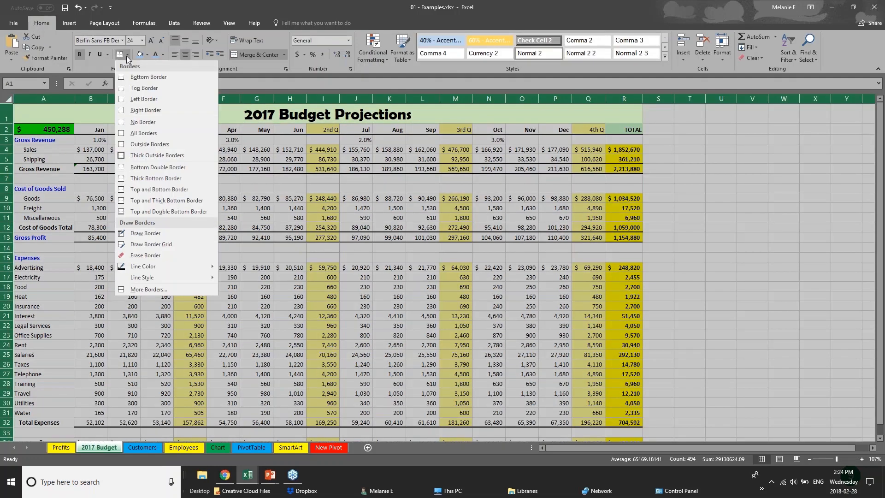
pyautogui.click(152, 122)
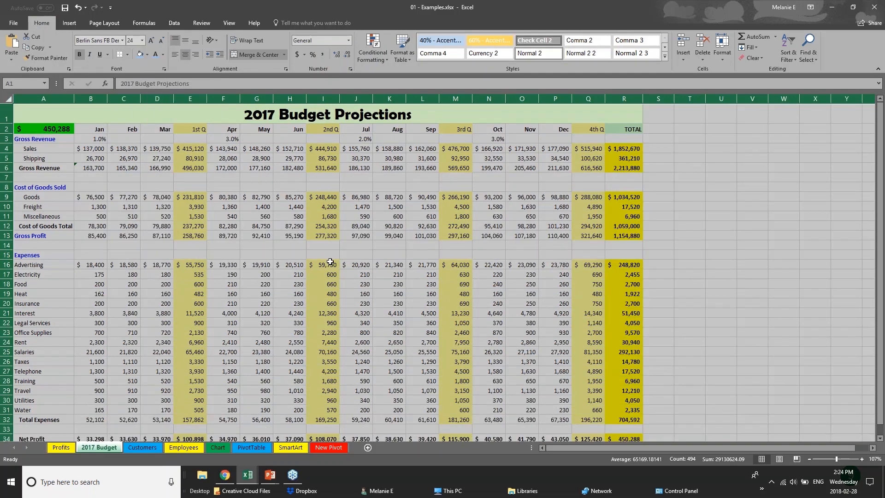
pyautogui.click(92, 142)
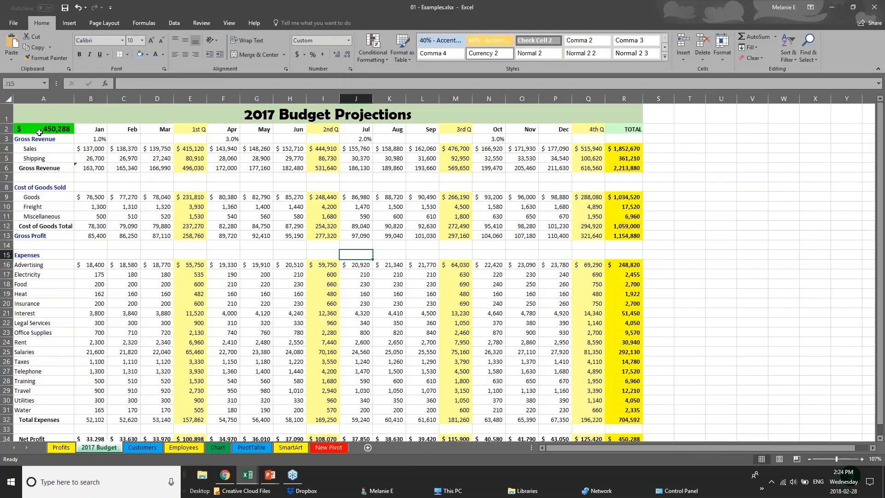
# Step: Give the B2:R2 heading row a top and bottom border and light-blue fill
pyautogui.moveTo(98, 130); pyautogui.dragTo(624, 115)
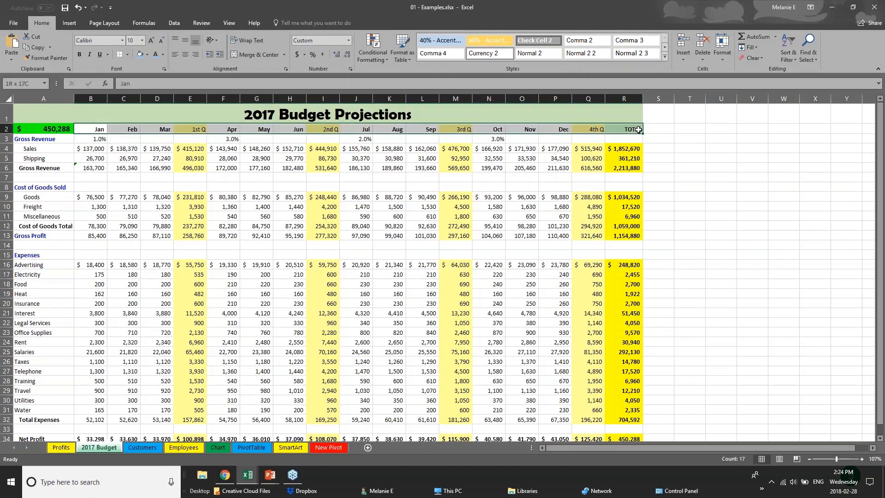
pyautogui.click(128, 54)
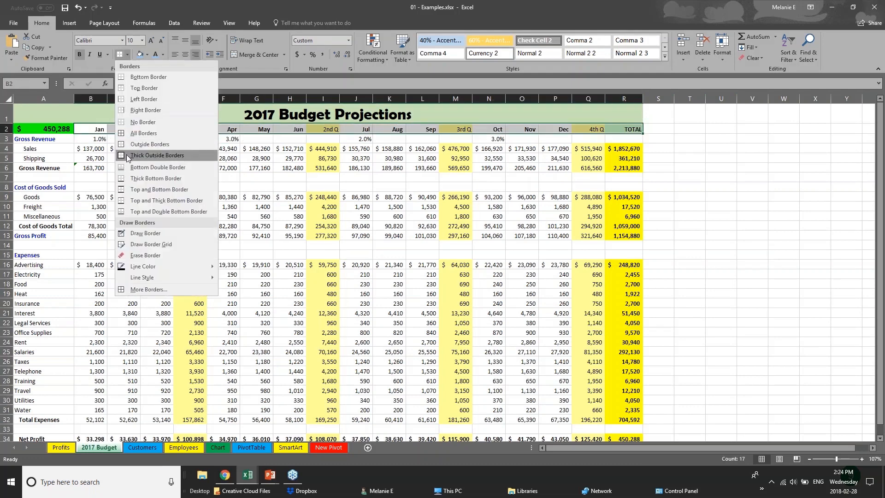
pyautogui.click(137, 189)
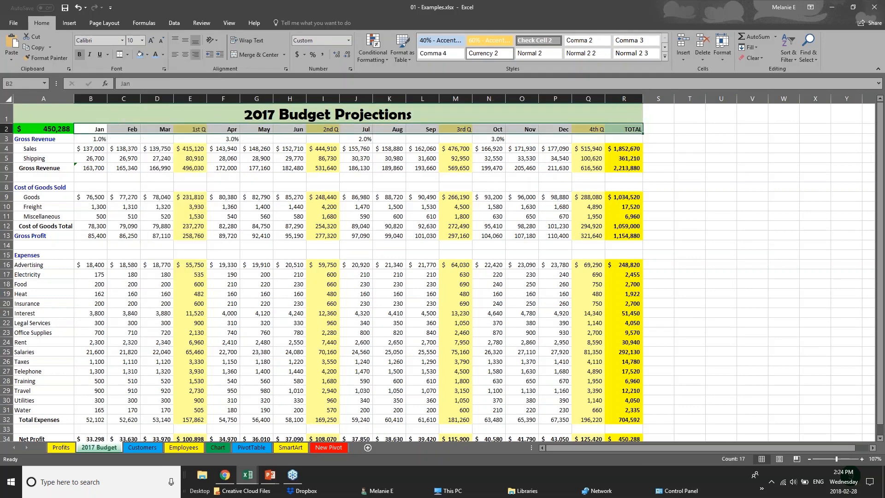
pyautogui.click(142, 58)
pyautogui.click(132, 216)
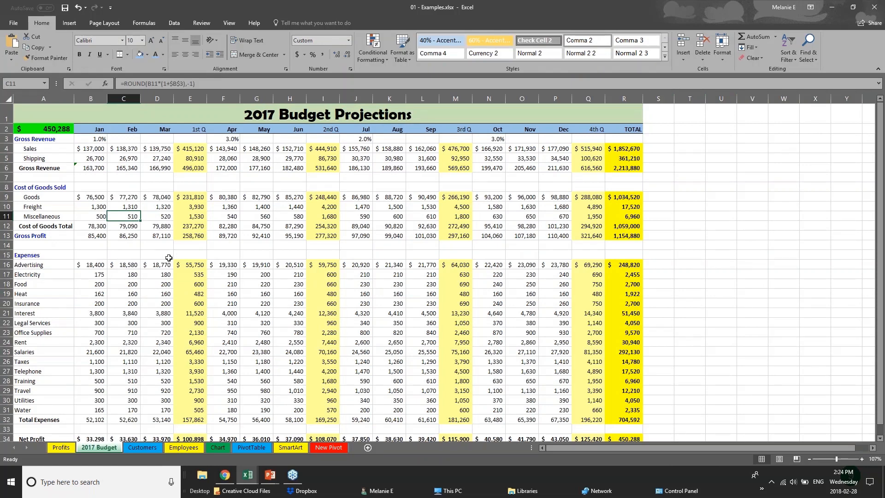
# Step: Set the '2017 Budget Projections' title text to the Arial font
pyautogui.click(138, 165)
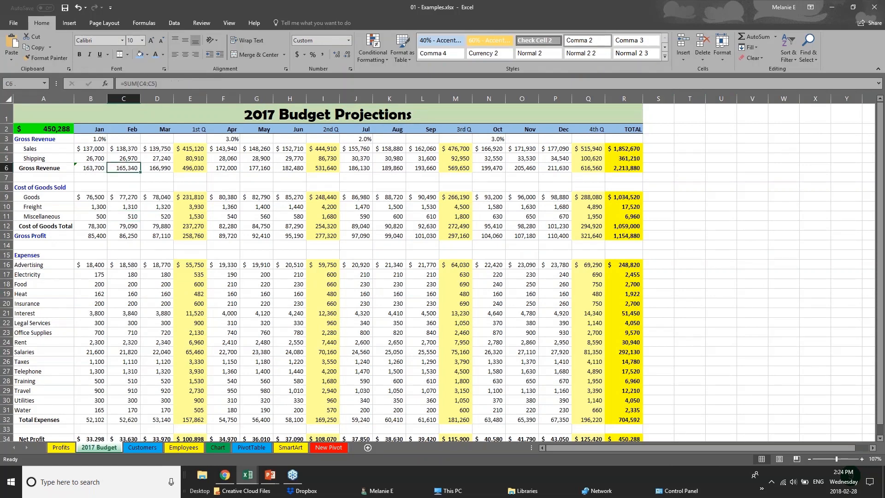
pyautogui.click(245, 114)
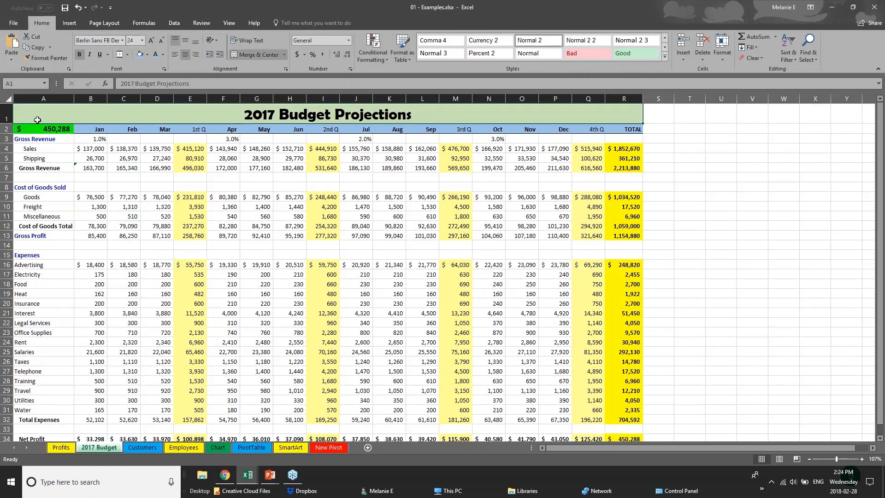
pyautogui.click(84, 149)
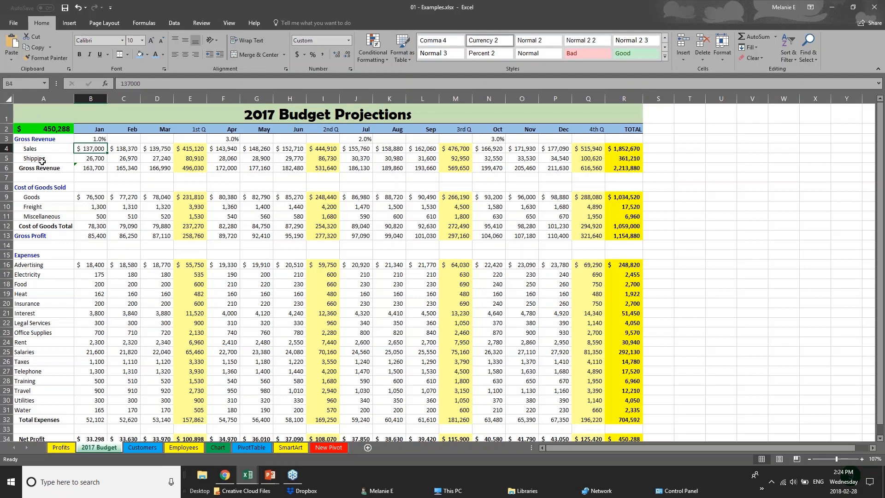
pyautogui.click(7, 113)
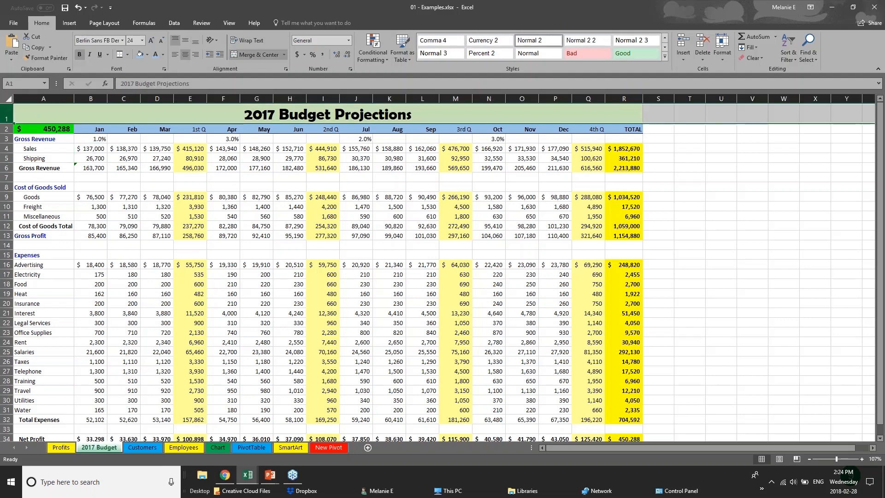
pyautogui.doubleClick(242, 115)
pyautogui.moveTo(243, 116); pyautogui.dragTo(413, 118)
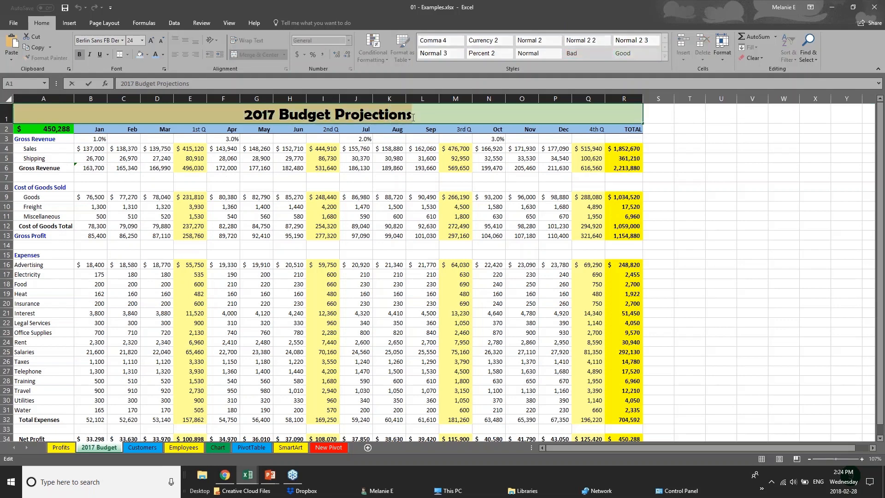
pyautogui.click(123, 40)
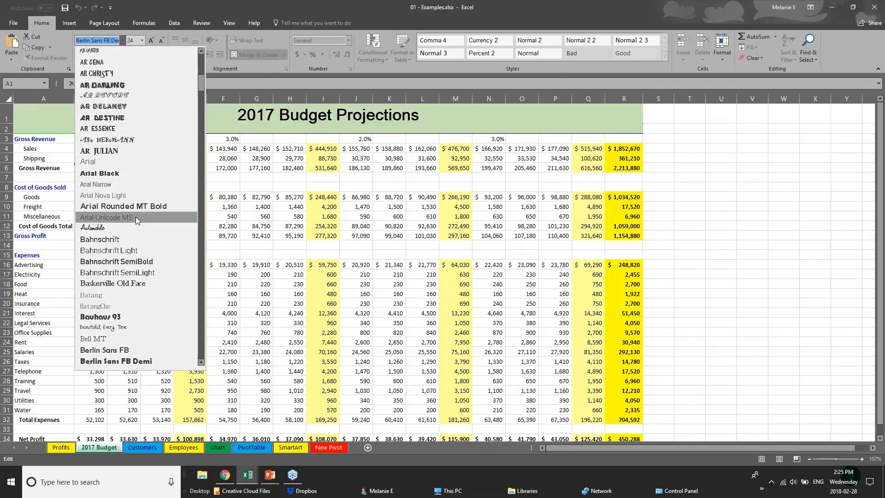
pyautogui.click(139, 164)
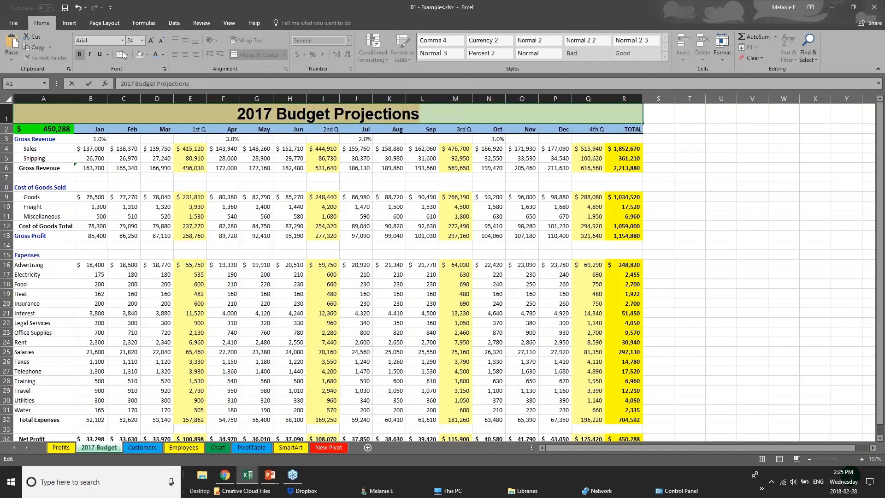
# Step: Select the Net Profit row 34 across the table
pyautogui.rightClick(314, 115)
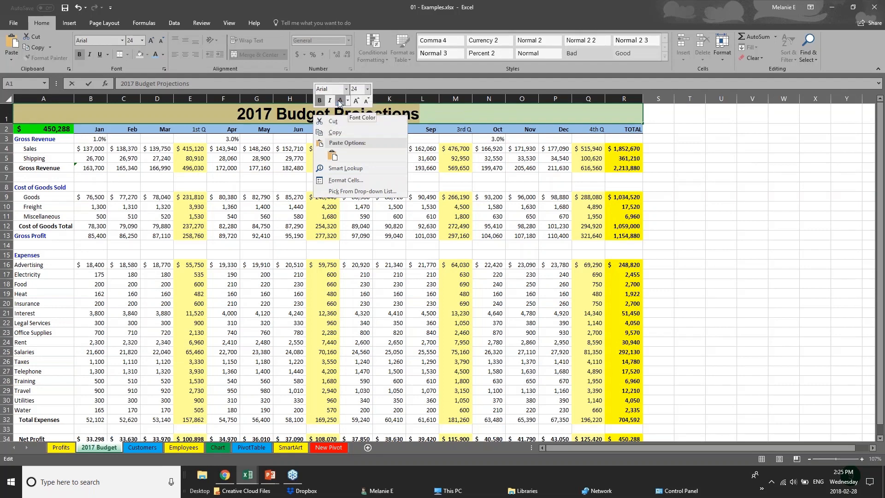
pyautogui.click(209, 111)
pyautogui.click(217, 132)
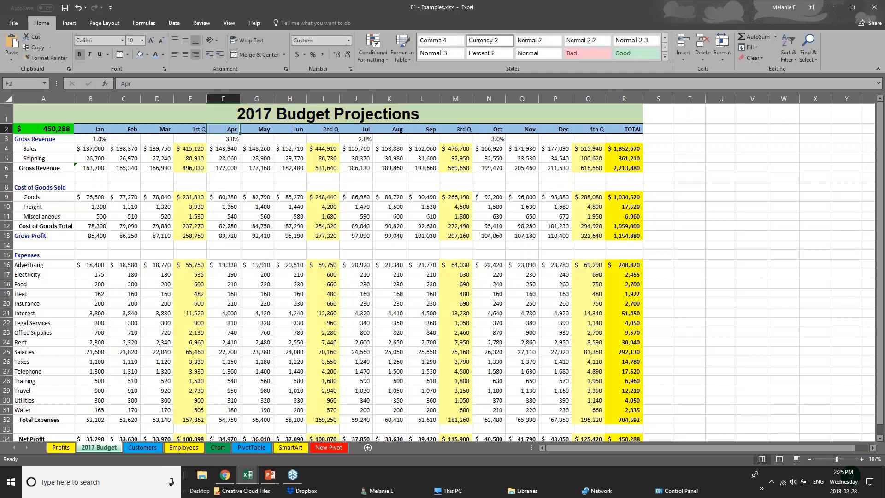
pyautogui.click(235, 379)
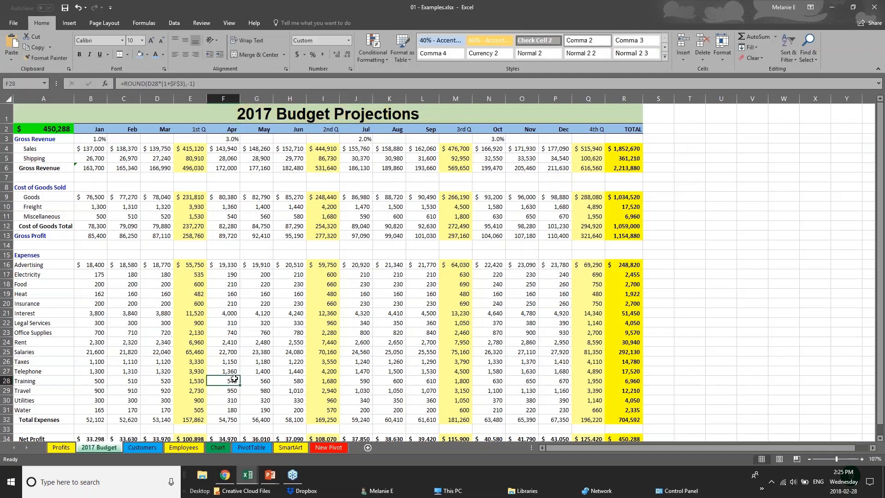
pyautogui.scroll(-3, 234, 379)
pyautogui.moveTo(624, 341); pyautogui.dragTo(14, 338)
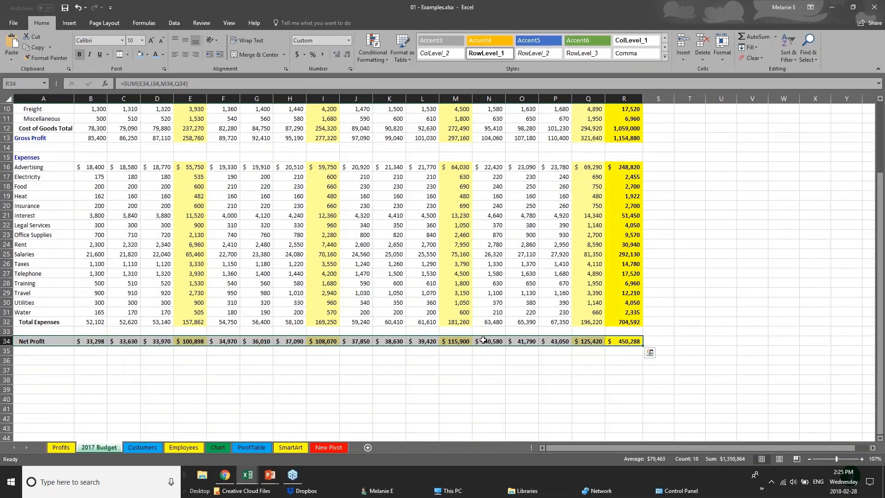
# Step: Give Net Profit row A34:R34 a dark grey fill and white font, then return to the top
pyautogui.click(147, 54)
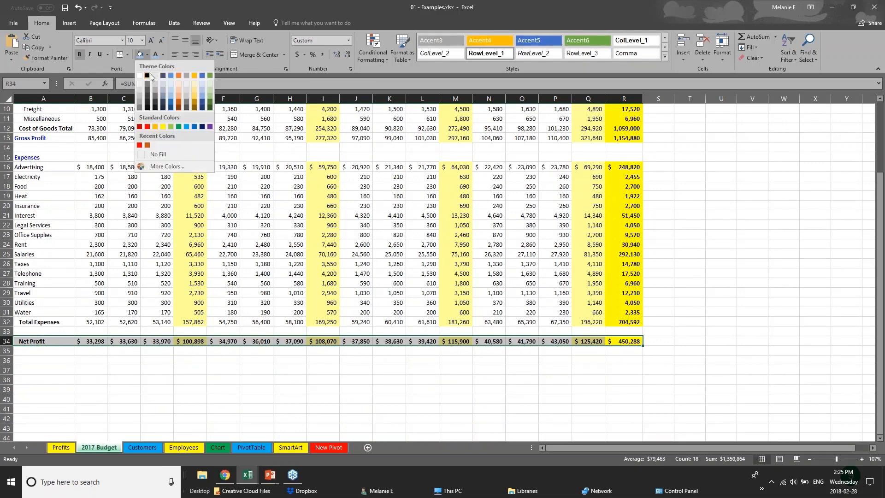
pyautogui.click(148, 83)
pyautogui.click(163, 55)
pyautogui.click(157, 86)
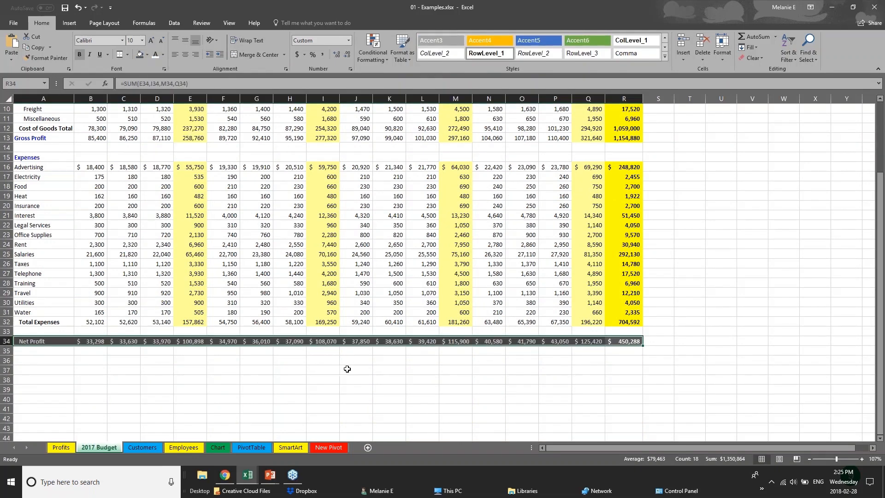
pyautogui.click(347, 362)
pyautogui.scroll(1, 348, 362)
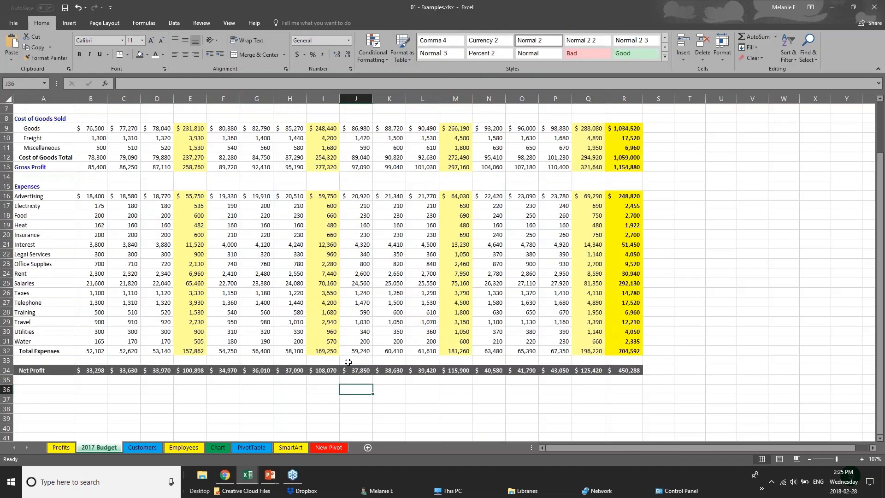
pyautogui.scroll(2, 348, 362)
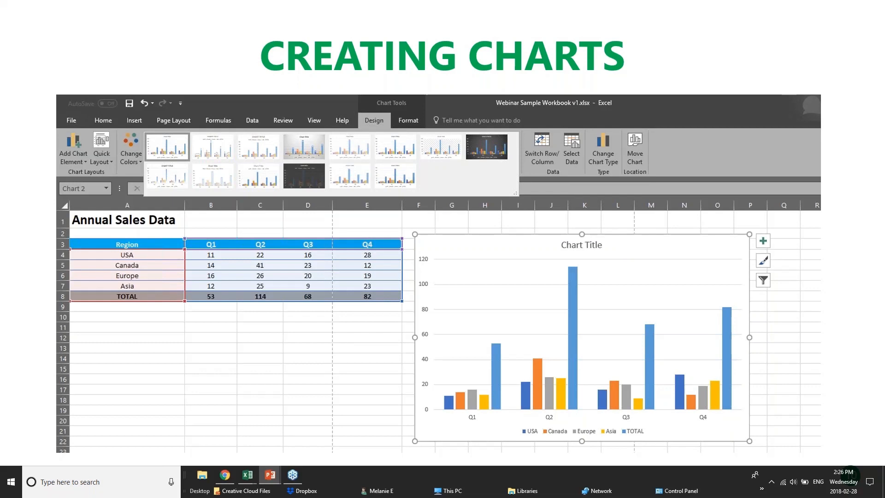
# Step: Return from the PowerPoint slide show to the live Excel workbook
pyautogui.click(248, 475)
# Step: Inspect the USA Q1–Q4 figures and row 8 TOTAL formulas such as Q1 =SUM(B4:B7)
pyautogui.click(239, 151)
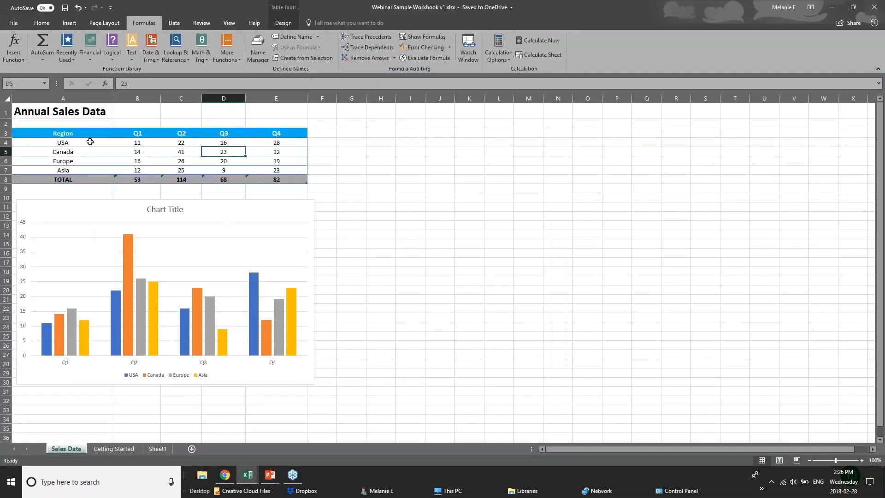
pyautogui.click(154, 143)
pyautogui.click(190, 144)
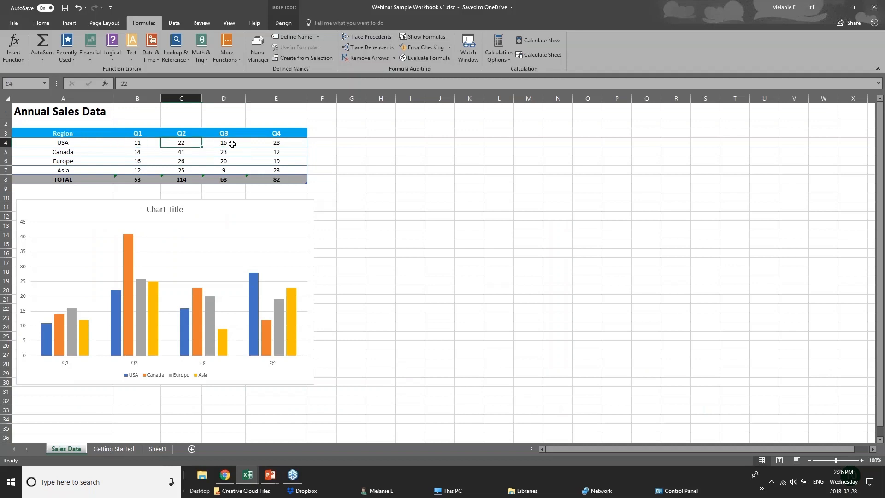
pyautogui.click(232, 144)
pyautogui.click(273, 140)
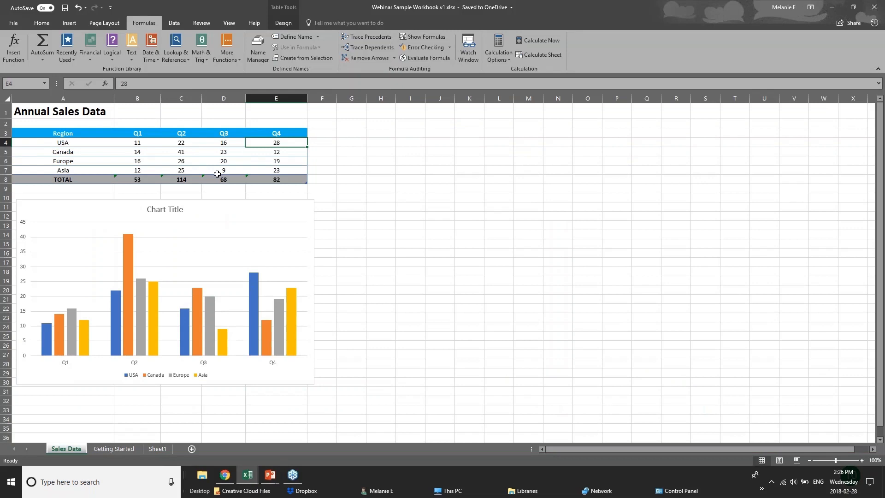
pyautogui.click(290, 179)
pyautogui.click(138, 179)
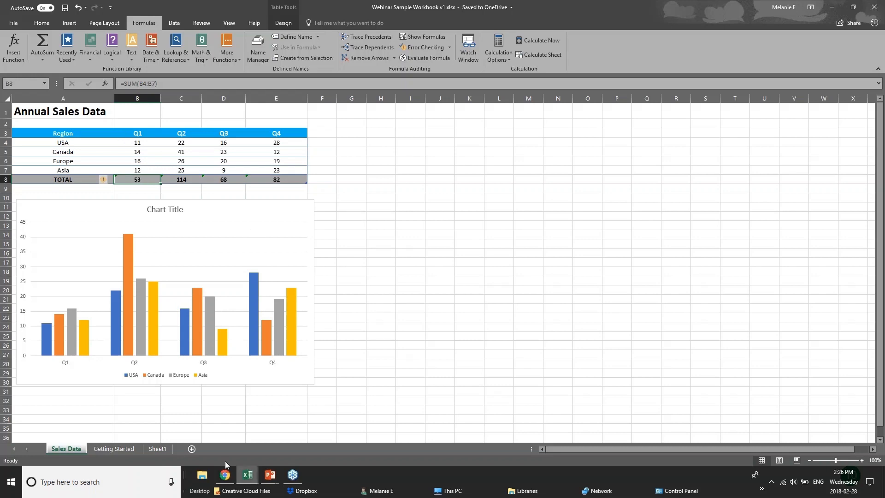
pyautogui.click(243, 477)
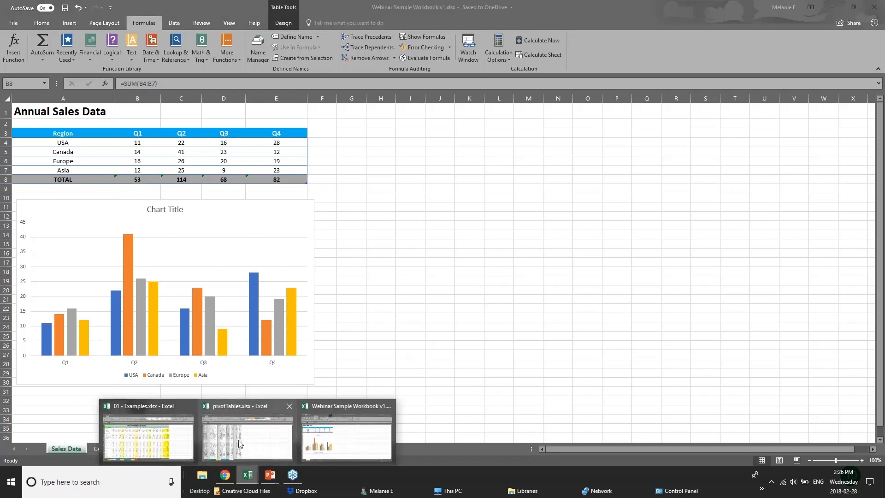
# Step: Open the Chart sheet of 01 - Examples.xlsx and drag the Furniture Sales by Region chart right
pyautogui.click(239, 443)
pyautogui.click(248, 475)
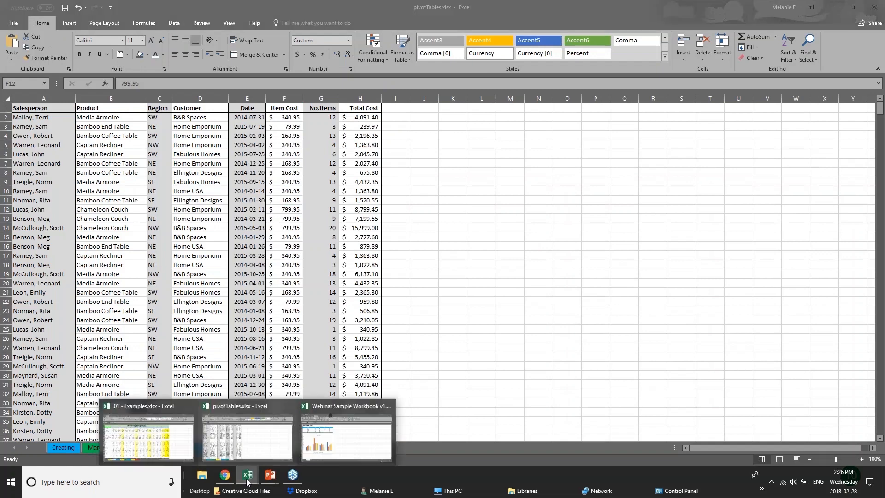
pyautogui.click(190, 451)
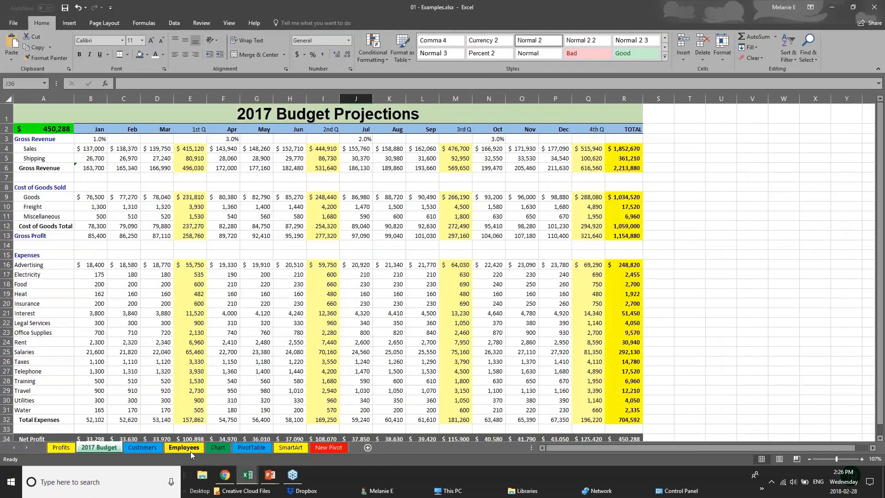
pyautogui.click(217, 447)
pyautogui.moveTo(582, 270); pyautogui.dragTo(687, 288)
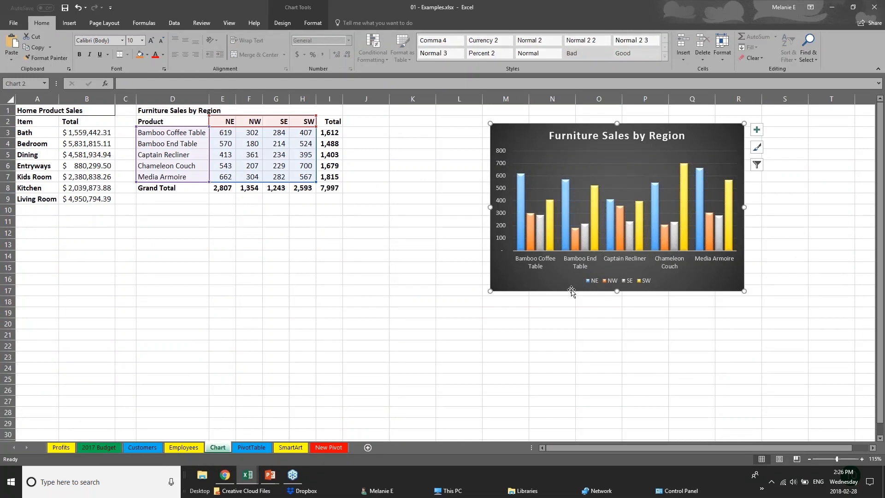
pyautogui.moveTo(571, 291); pyautogui.dragTo(663, 284)
# Step: Delete the Furniture Sales by Region chart and select the product-by-region figures D2:H7
pyautogui.press('Delete')
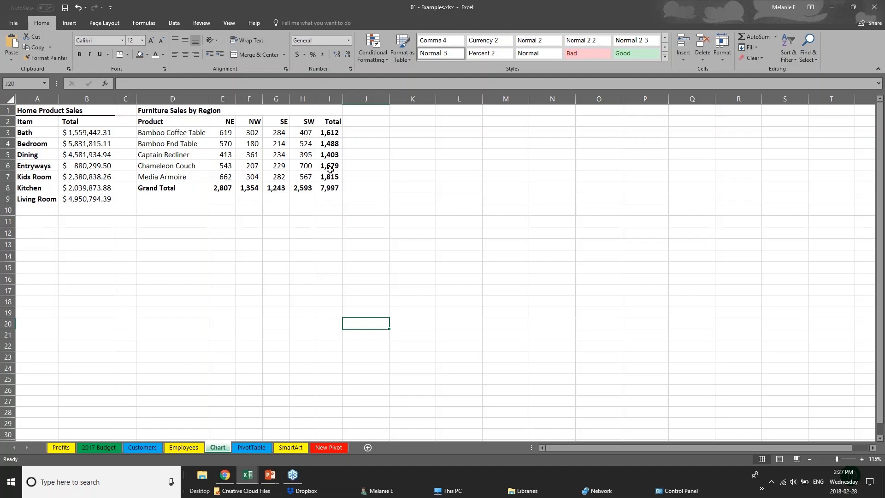
pyautogui.click(162, 121)
pyautogui.click(239, 245)
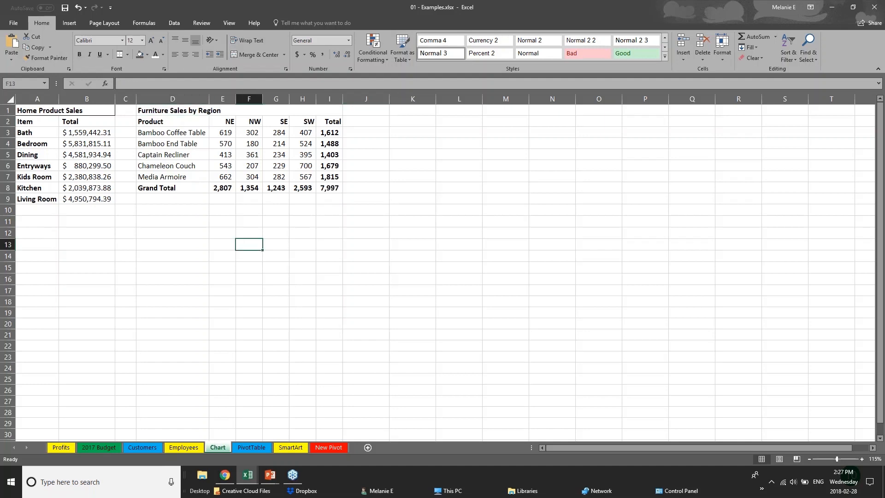
pyautogui.click(329, 133)
pyautogui.moveTo(329, 133); pyautogui.dragTo(337, 184)
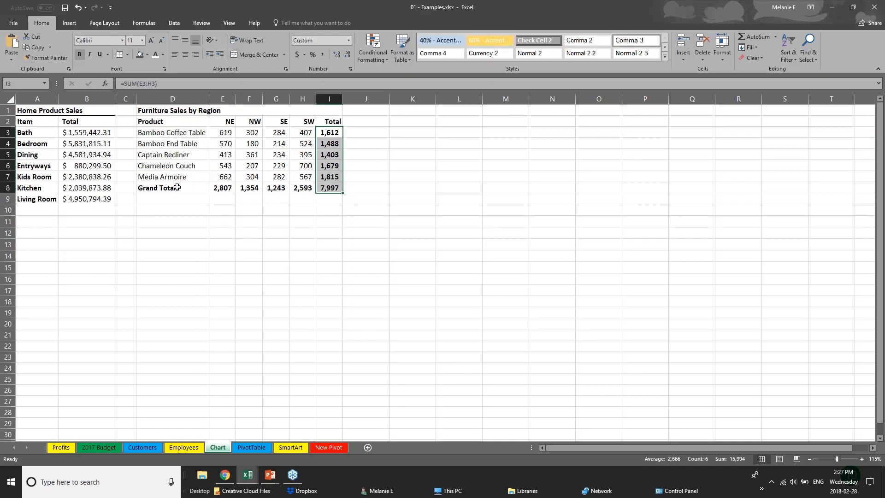
pyautogui.moveTo(177, 187); pyautogui.dragTo(332, 188)
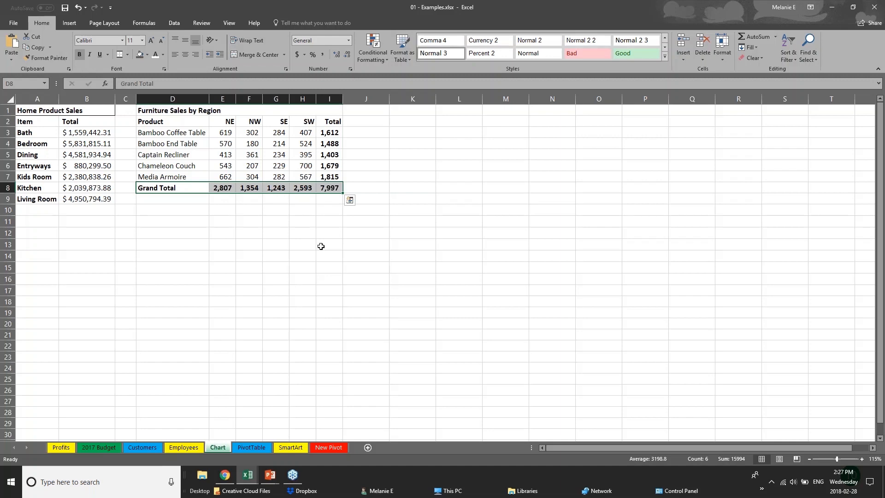
pyautogui.click(227, 234)
pyautogui.click(157, 123)
pyautogui.moveTo(156, 124); pyautogui.dragTo(312, 176)
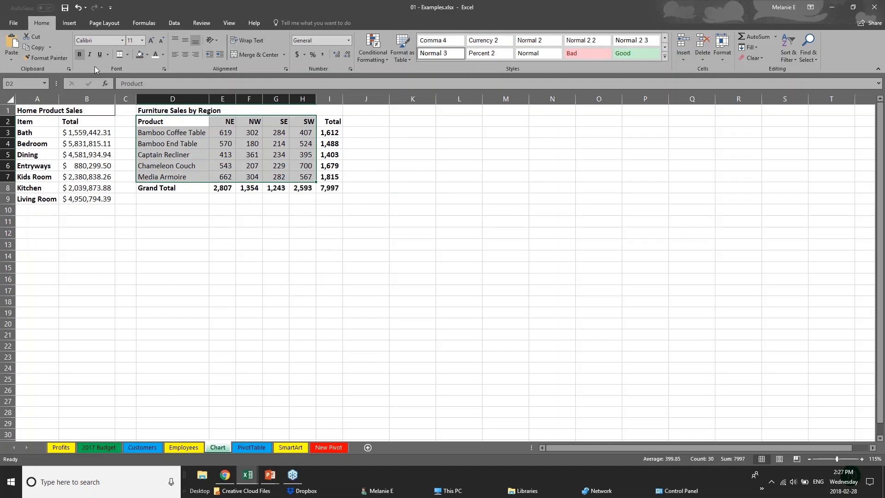
pyautogui.click(69, 23)
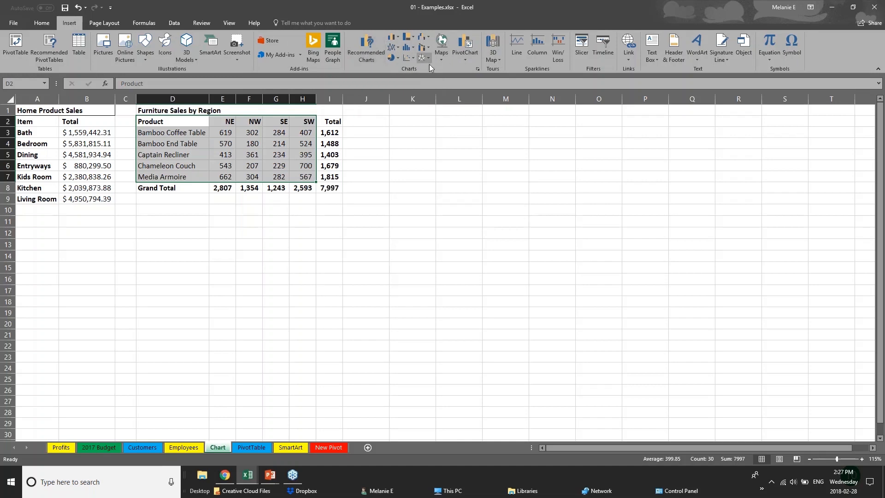
# Step: Browse the Hierarchy and Column chart types, then open Recommended Charts for D2:H7
pyautogui.click(413, 38)
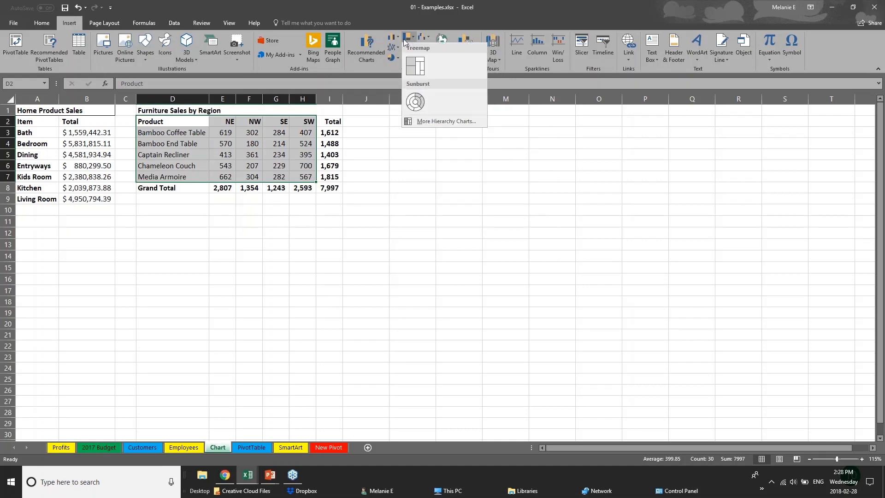
pyautogui.click(399, 38)
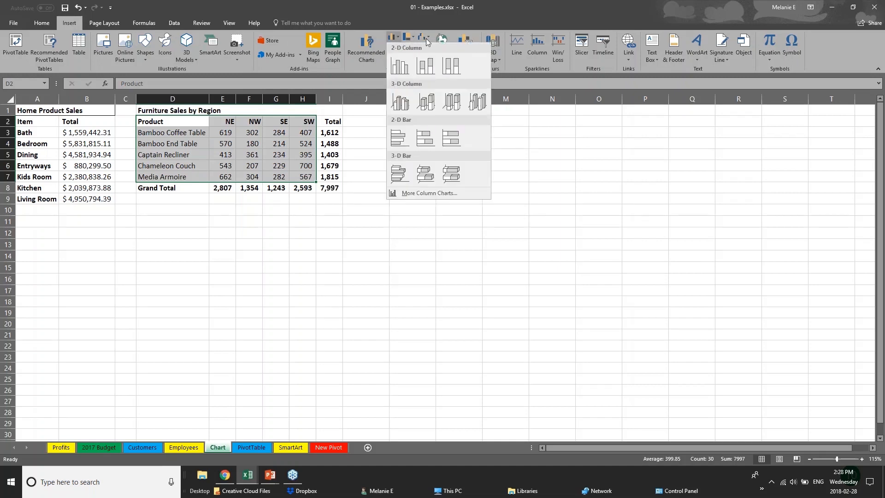
pyautogui.click(360, 51)
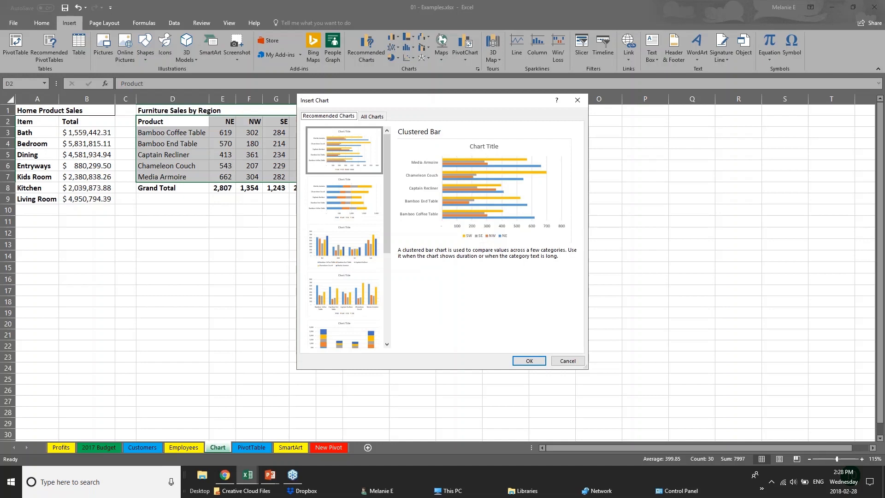
# Step: Compare the recommended column and bar charts and insert a Clustered Bar chart
pyautogui.click(345, 213)
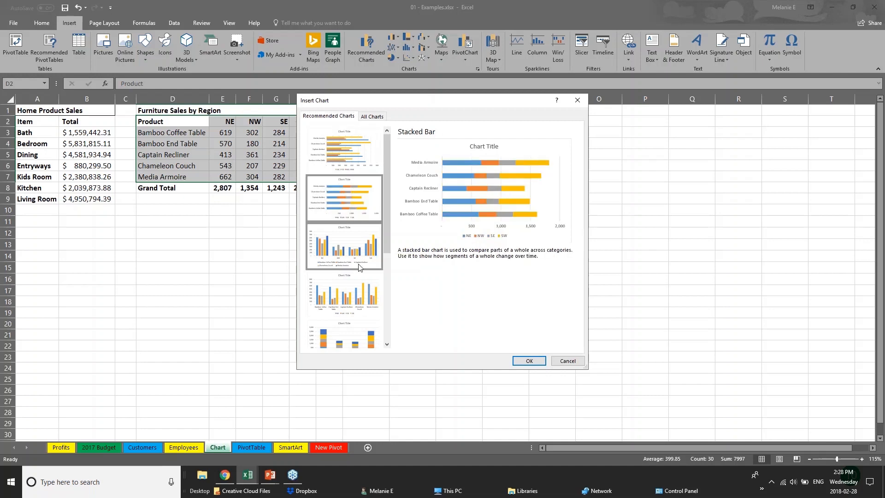
pyautogui.click(355, 263)
pyautogui.click(370, 307)
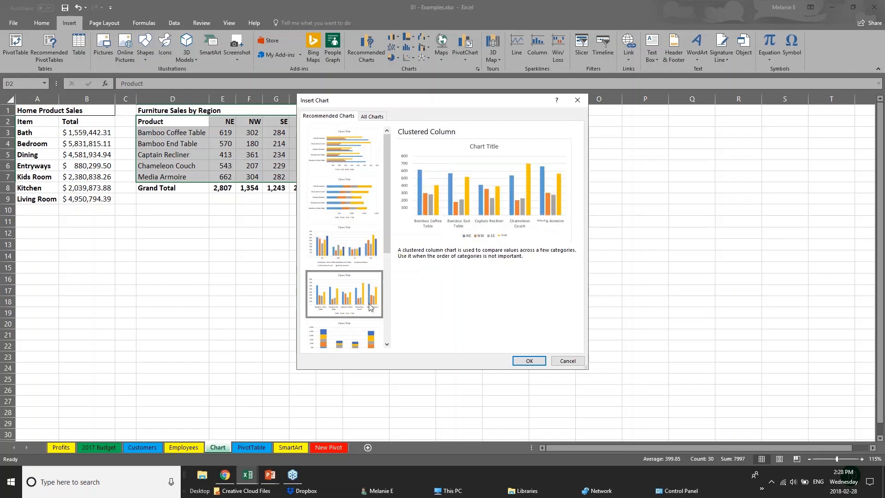
pyautogui.click(371, 335)
pyautogui.scroll(-3, 397, 305)
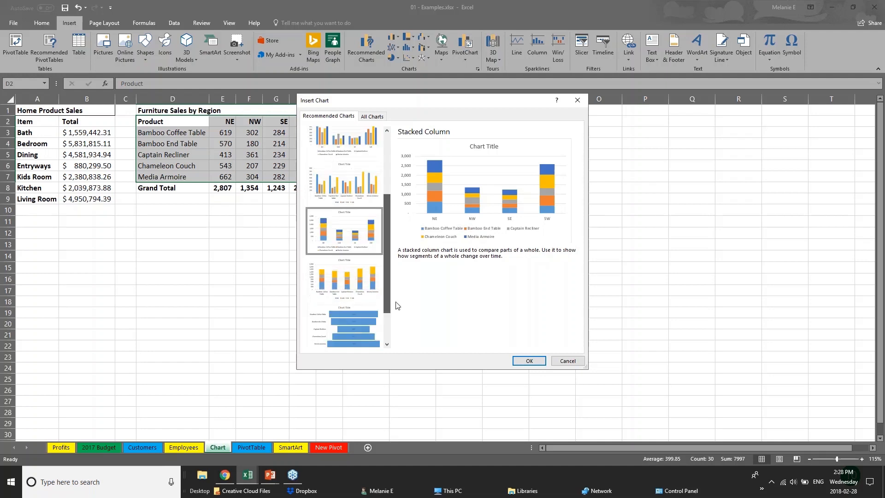
pyautogui.scroll(-2, 398, 305)
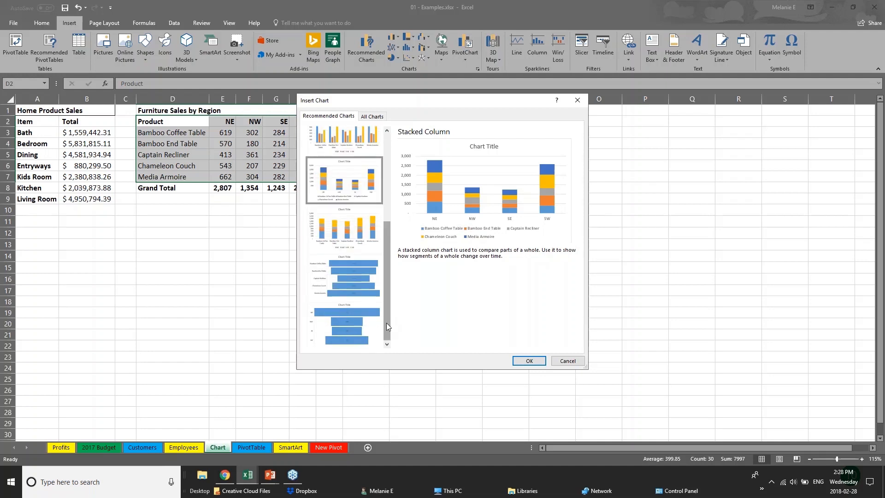
pyautogui.moveTo(385, 305); pyautogui.dragTo(381, 243)
pyautogui.click(372, 149)
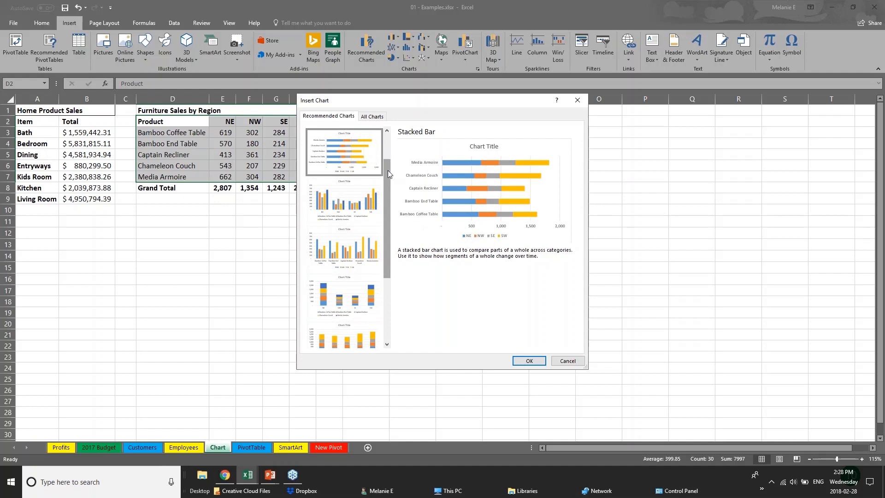
pyautogui.moveTo(388, 170); pyautogui.dragTo(387, 145)
pyautogui.click(336, 153)
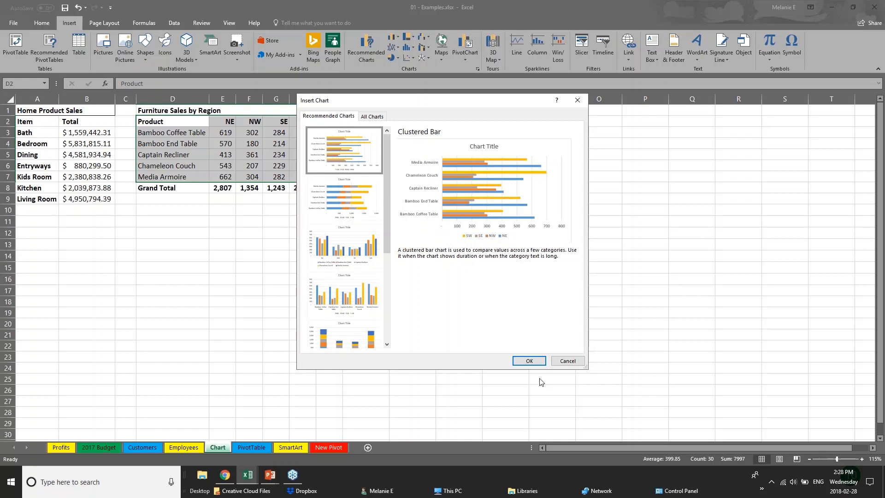
pyautogui.click(531, 361)
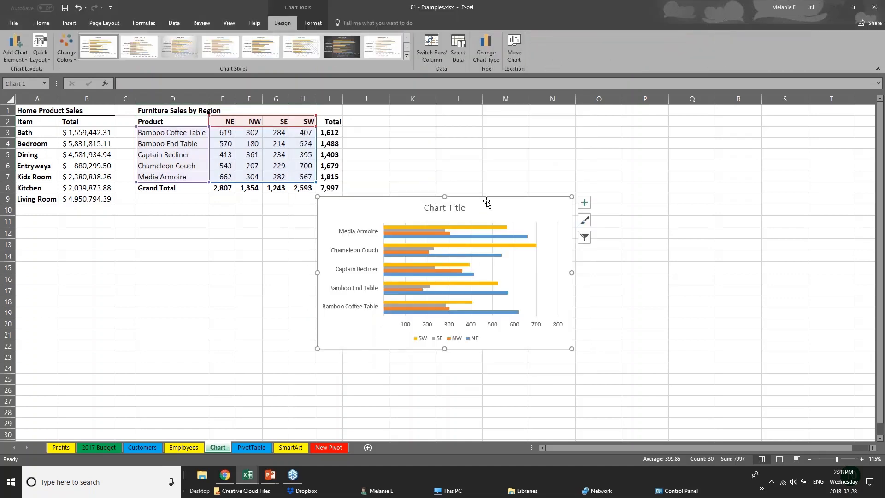
# Step: Move the bar chart up to the top right beside the furniture table and enlarge it
pyautogui.moveTo(479, 209); pyautogui.dragTo(521, 137)
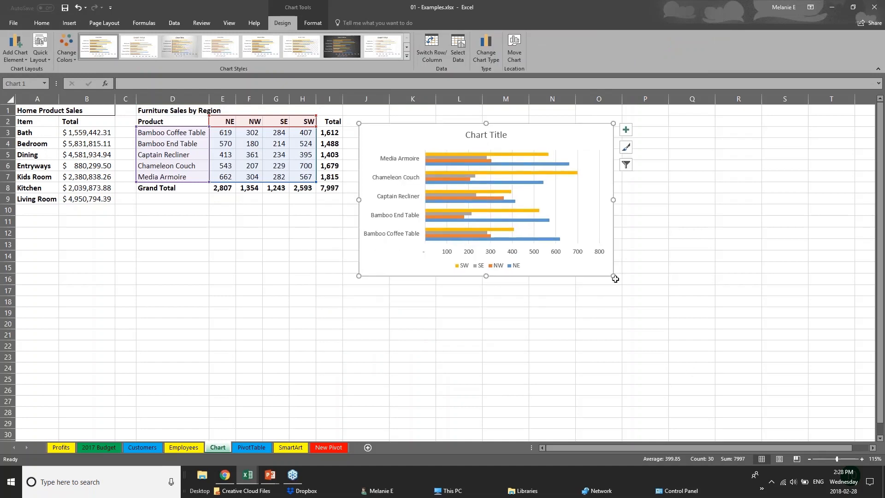
pyautogui.moveTo(613, 276); pyautogui.dragTo(731, 359)
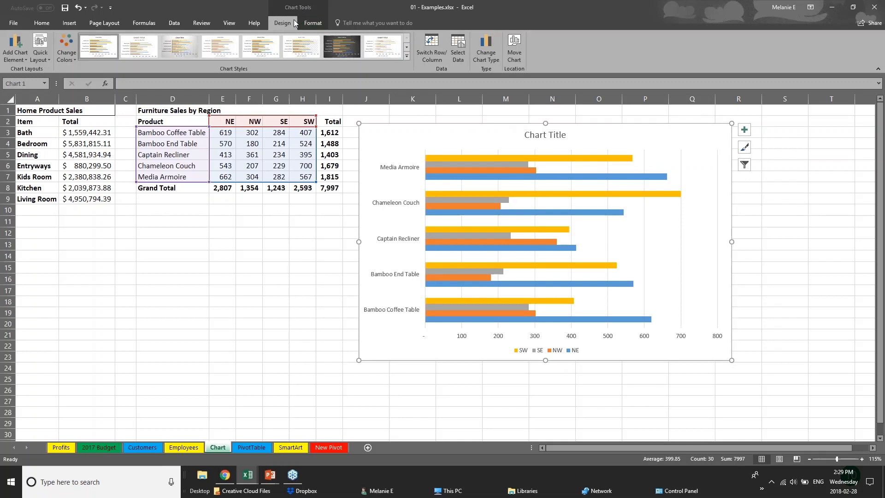
pyautogui.click(232, 320)
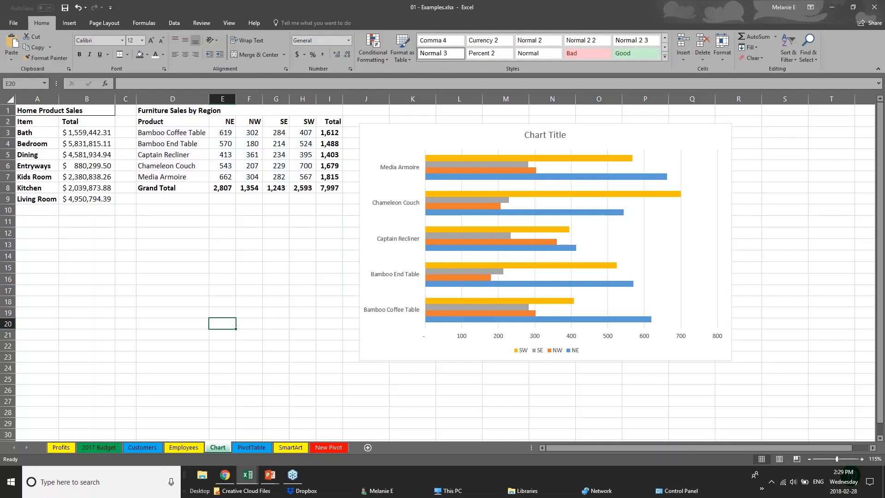
pyautogui.click(409, 355)
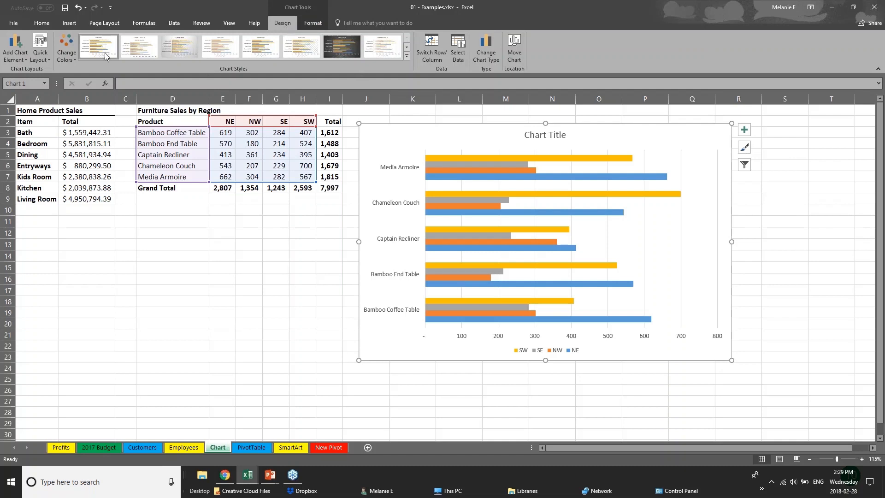
# Step: Give the bar chart the green, yellow and blue colour scheme
pyautogui.click(67, 48)
pyautogui.click(98, 123)
pyautogui.click(98, 163)
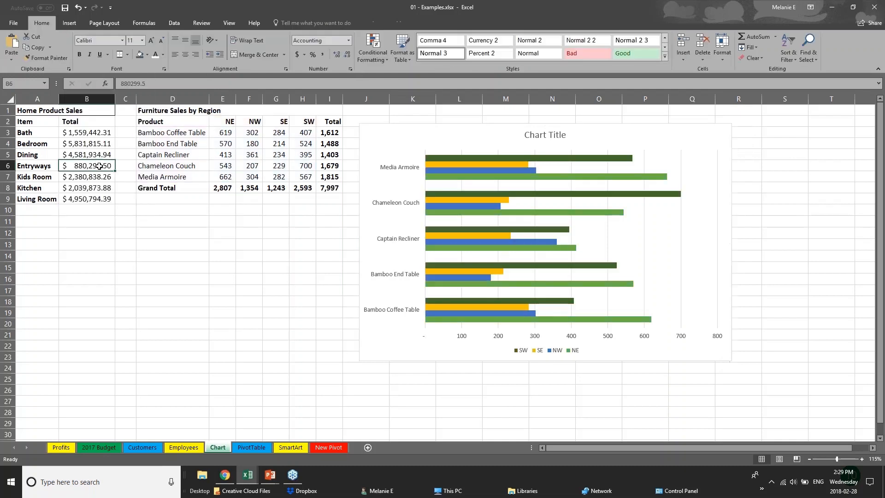
pyautogui.click(461, 170)
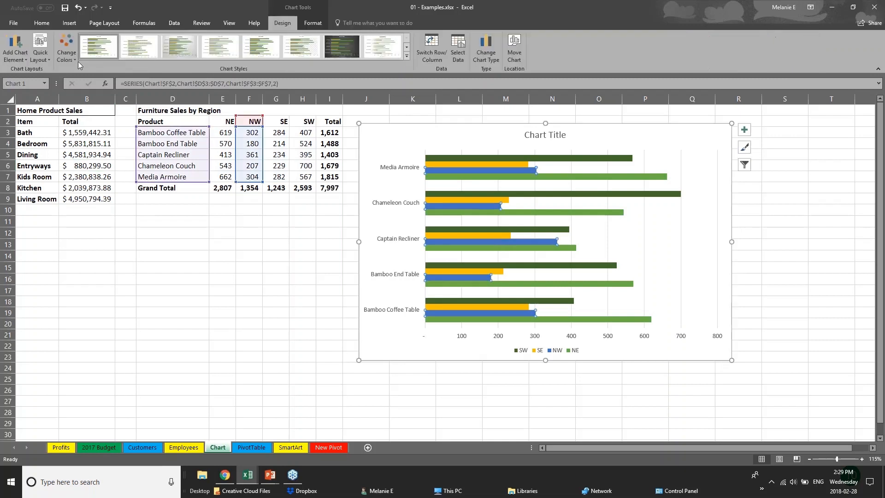
pyautogui.click(66, 49)
pyautogui.click(98, 150)
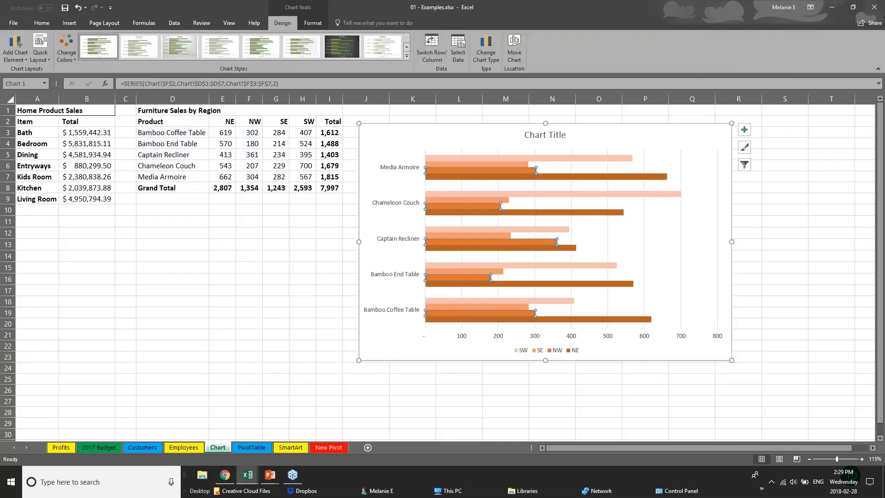
pyautogui.click(67, 49)
pyautogui.click(98, 124)
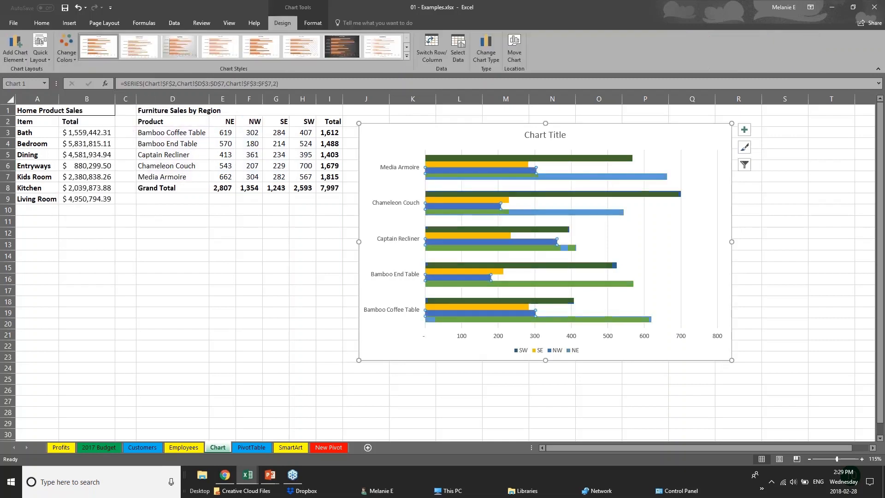
# Step: Apply the chart style with gradient bars, data labels and an uppercase title
pyautogui.click(407, 56)
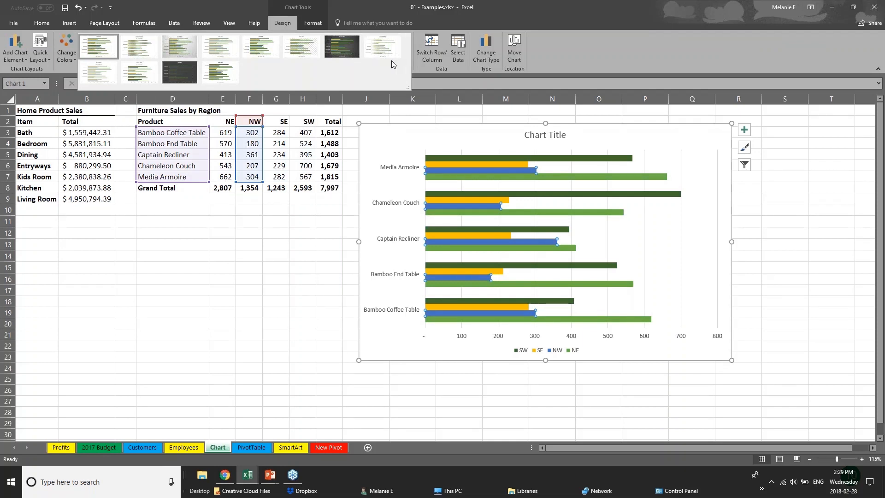
pyautogui.click(179, 46)
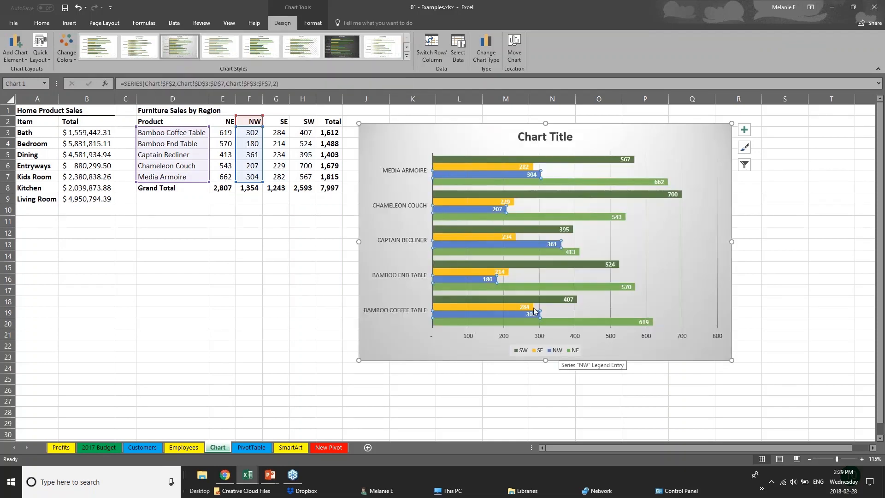
pyautogui.click(263, 48)
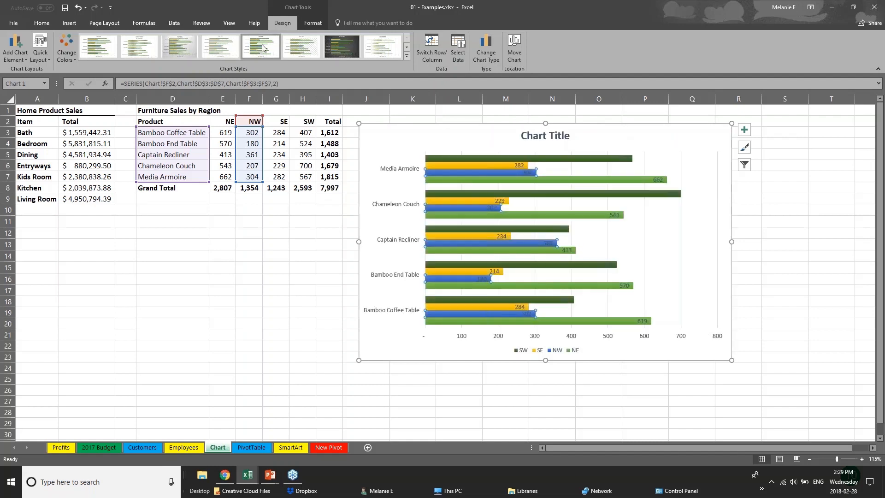
pyautogui.click(384, 48)
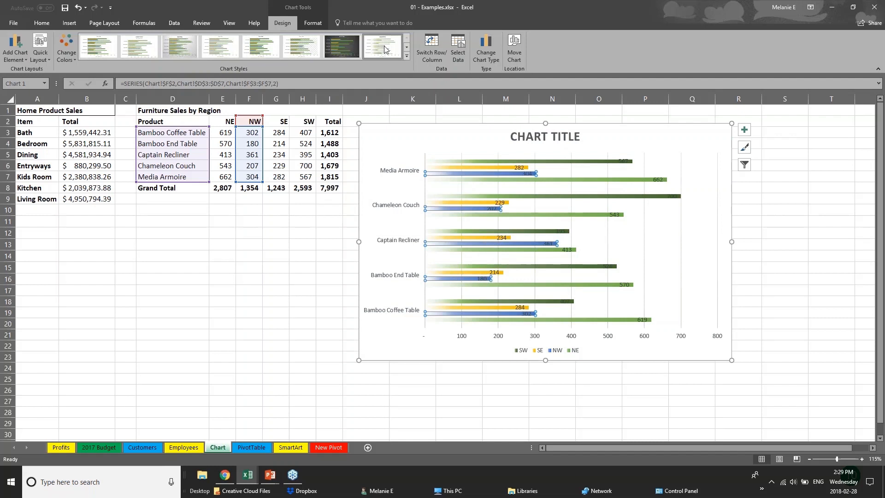
pyautogui.click(406, 57)
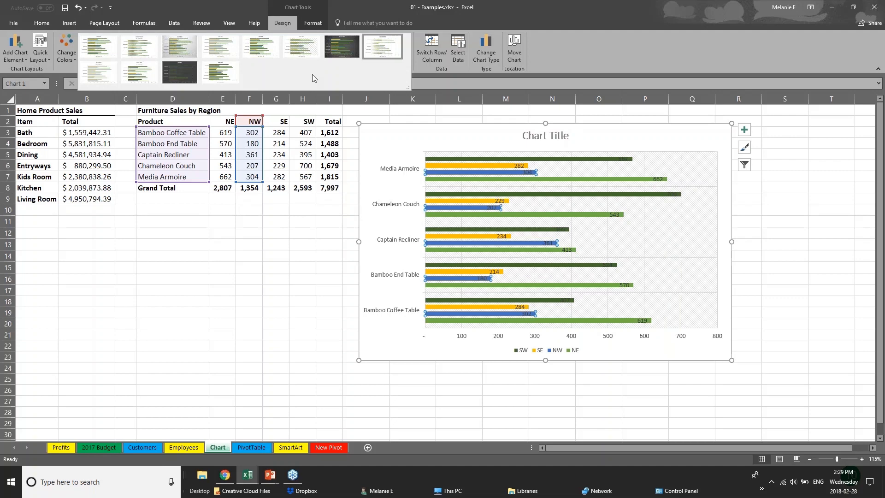
pyautogui.click(318, 23)
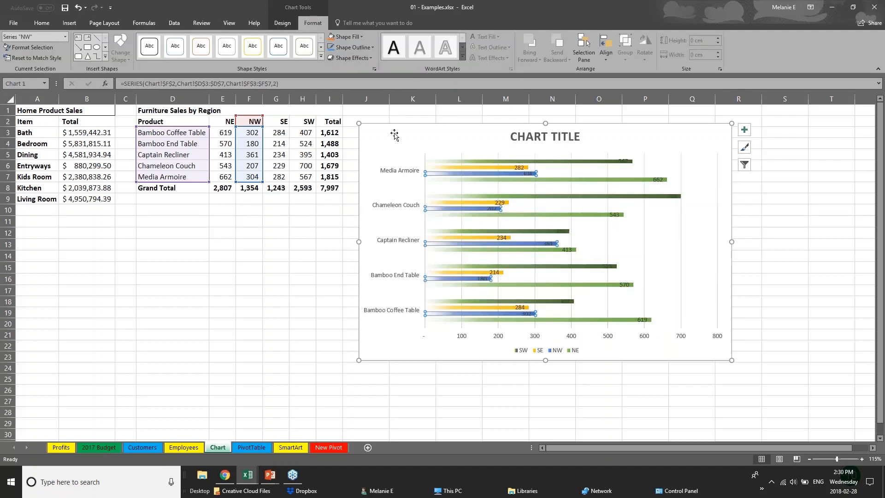
# Step: Fill the chart's SW series bars with dark orange
pyautogui.click(469, 168)
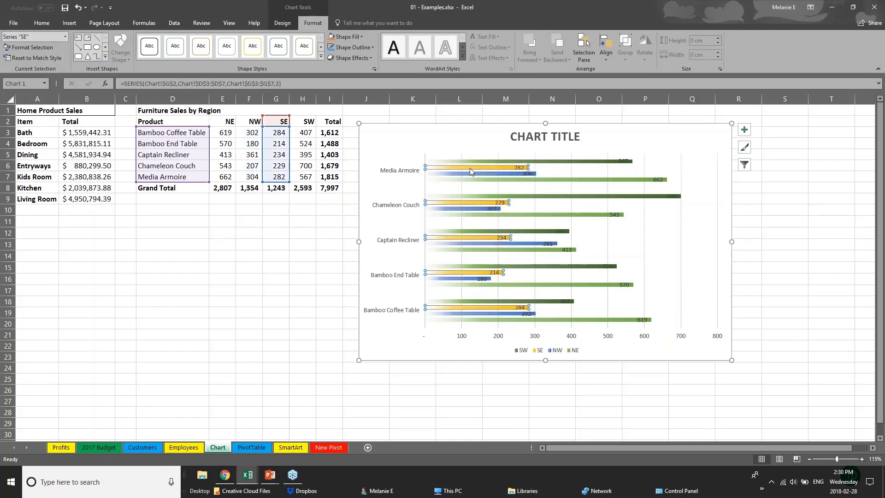
pyautogui.click(471, 160)
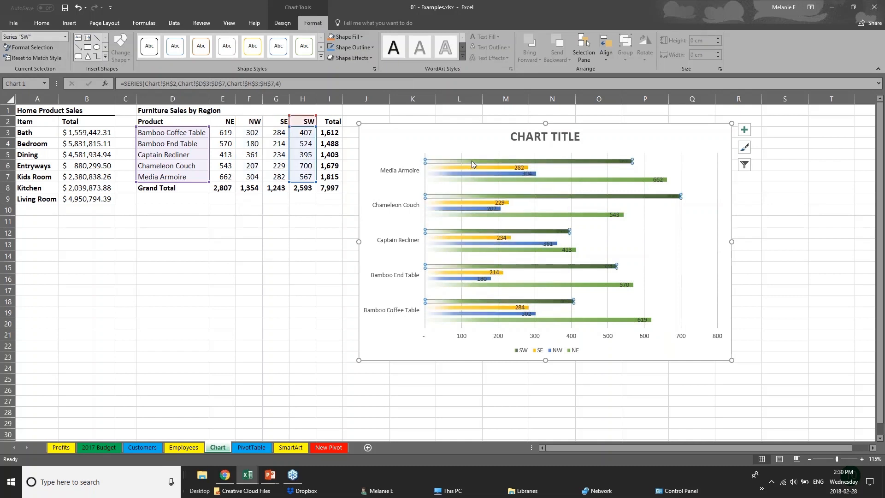
pyautogui.click(349, 38)
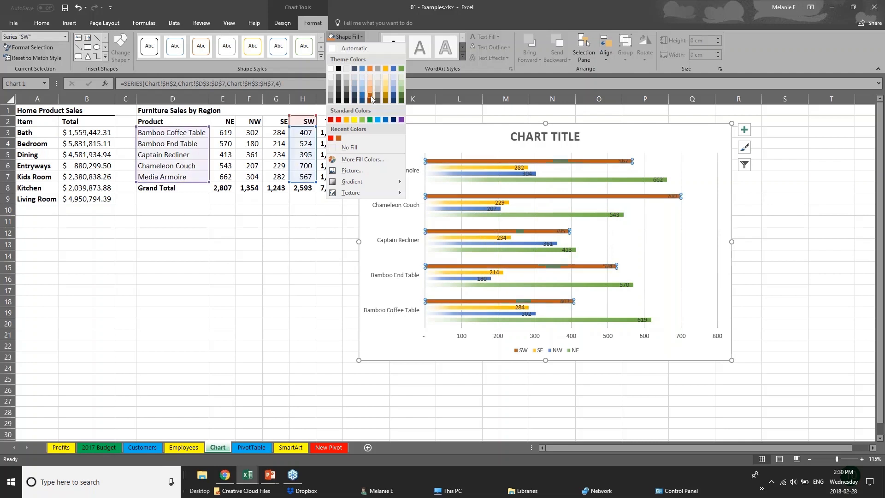
pyautogui.click(369, 97)
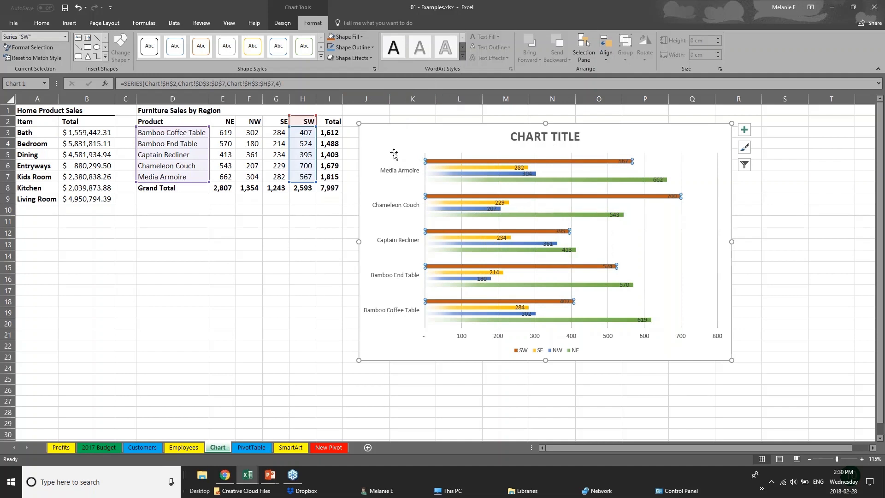
# Step: Replace the CHART TITLE text with SALES DATA
pyautogui.click(532, 136)
pyautogui.moveTo(511, 136); pyautogui.dragTo(584, 140)
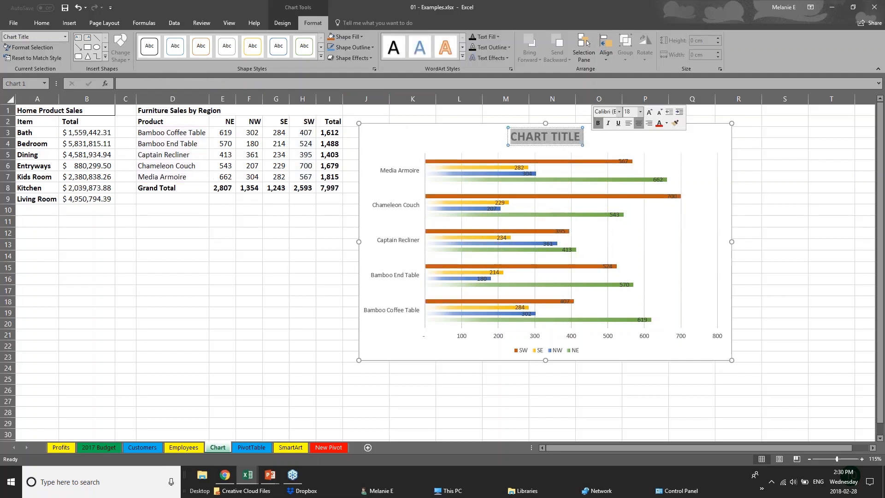
pyautogui.write('SALES D')
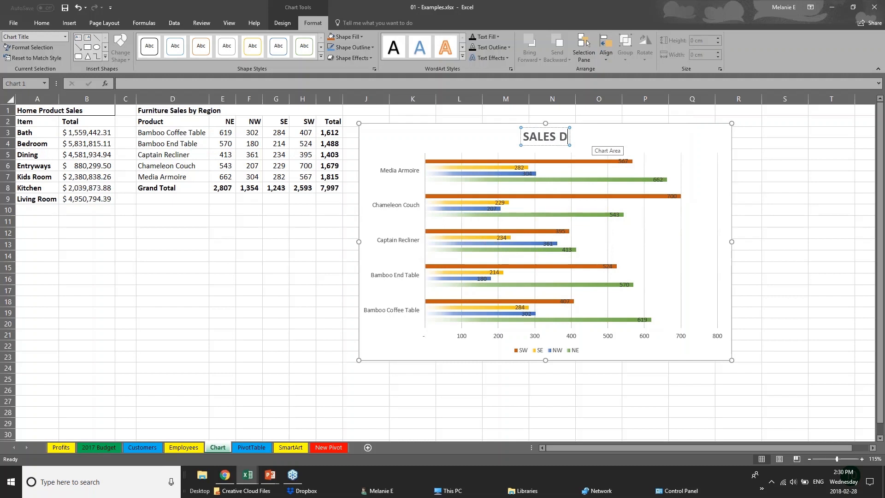
pyautogui.write('ATA')
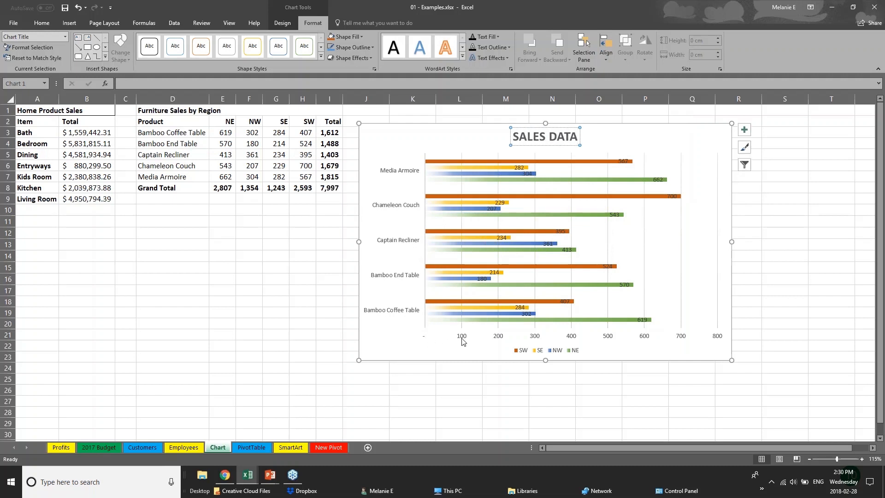
pyautogui.click(462, 339)
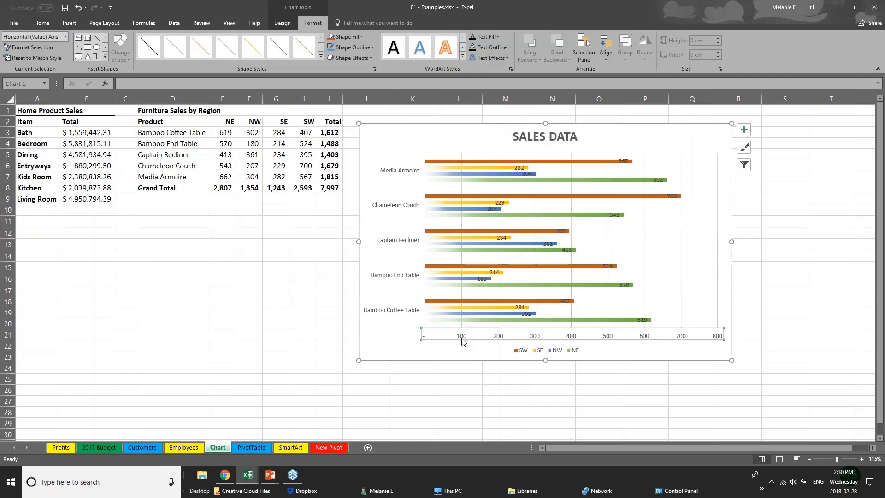
# Step: Raise the chart's product name axis labels to font size 11
pyautogui.click(417, 277)
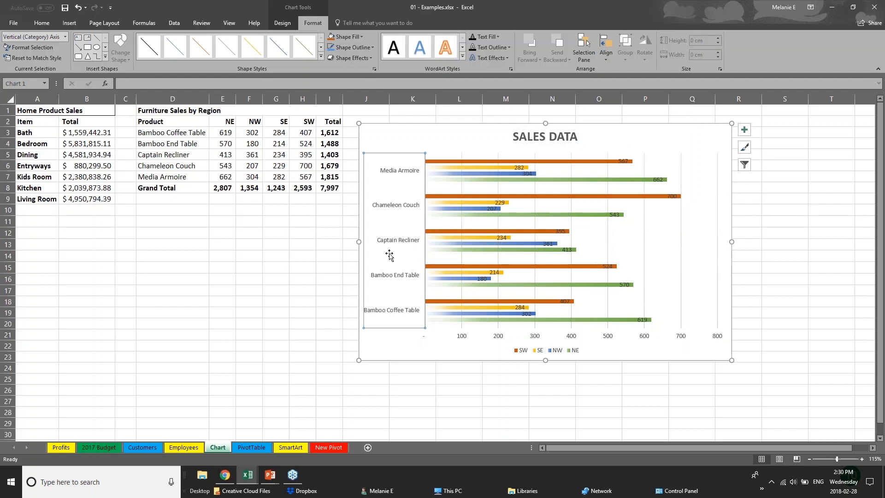
pyautogui.click(42, 23)
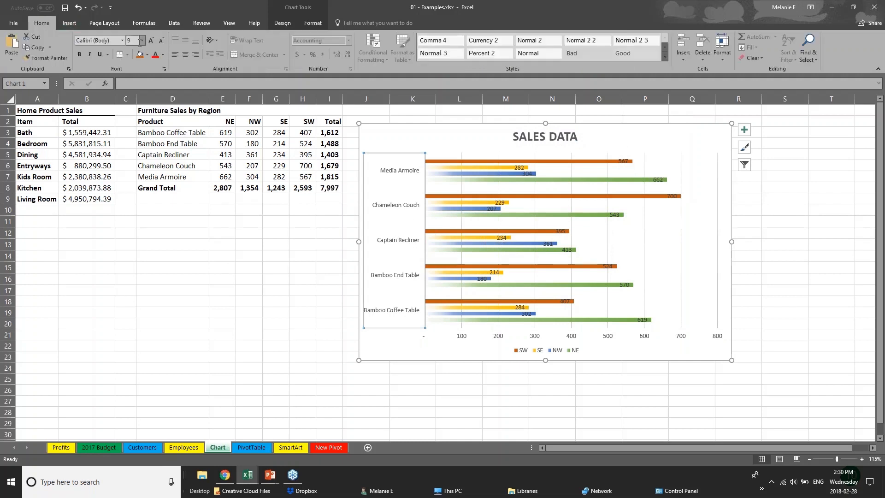
pyautogui.click(151, 40)
pyautogui.click(152, 40)
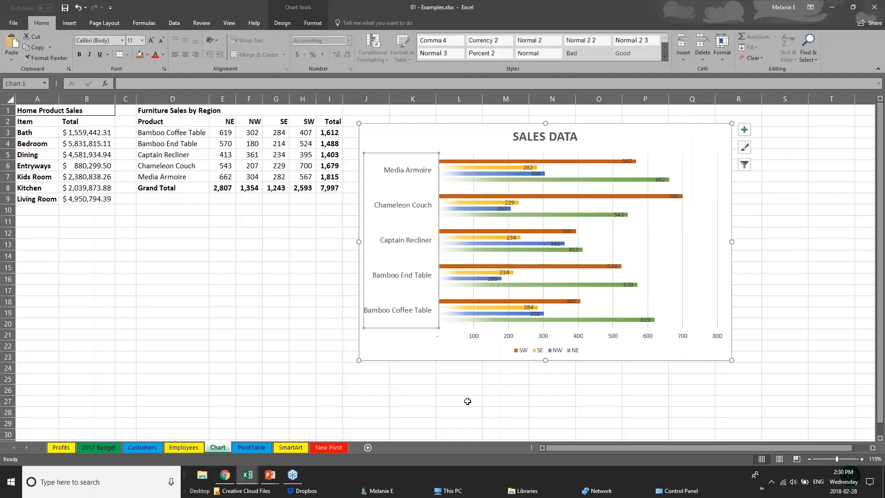
pyautogui.click(480, 337)
pyautogui.click(476, 340)
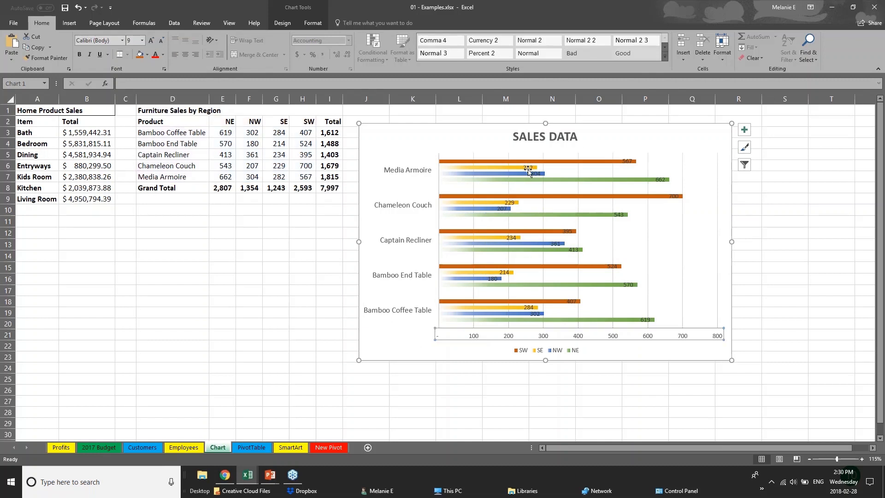
# Step: Drag the 700 data label past the end of its bar
pyautogui.click(673, 199)
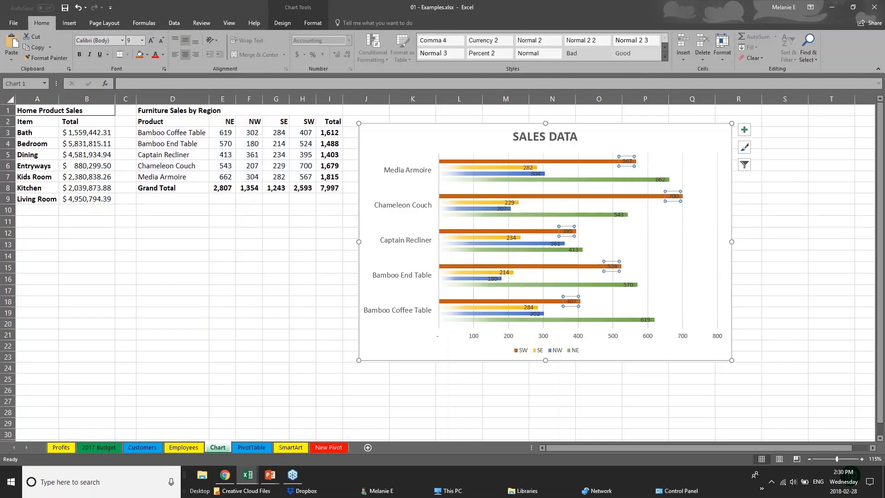
pyautogui.moveTo(673, 199); pyautogui.dragTo(694, 197)
pyautogui.click(630, 162)
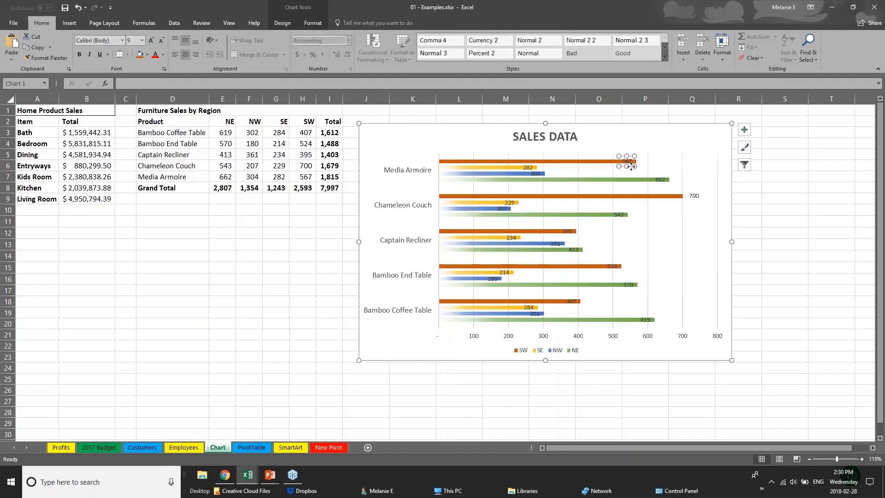
pyautogui.moveTo(630, 162); pyautogui.dragTo(632, 163)
# Step: Delete the chart's horizontal value axis
pyautogui.click(567, 338)
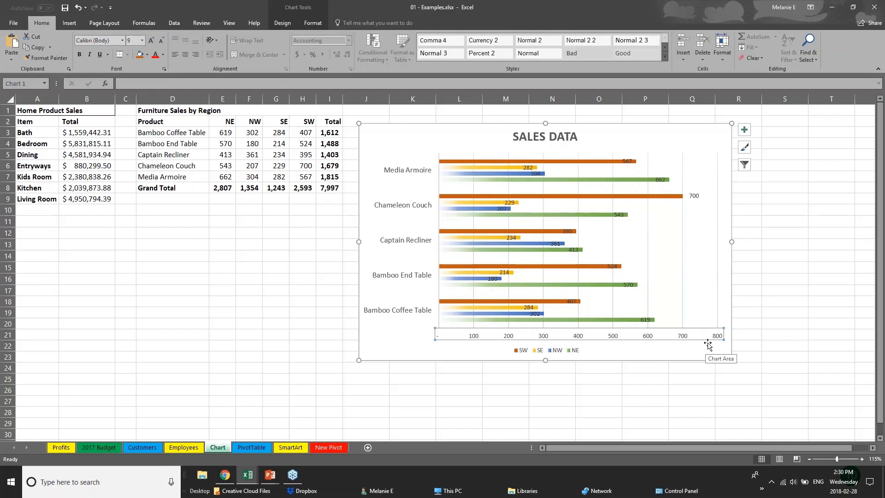
pyautogui.press('Delete')
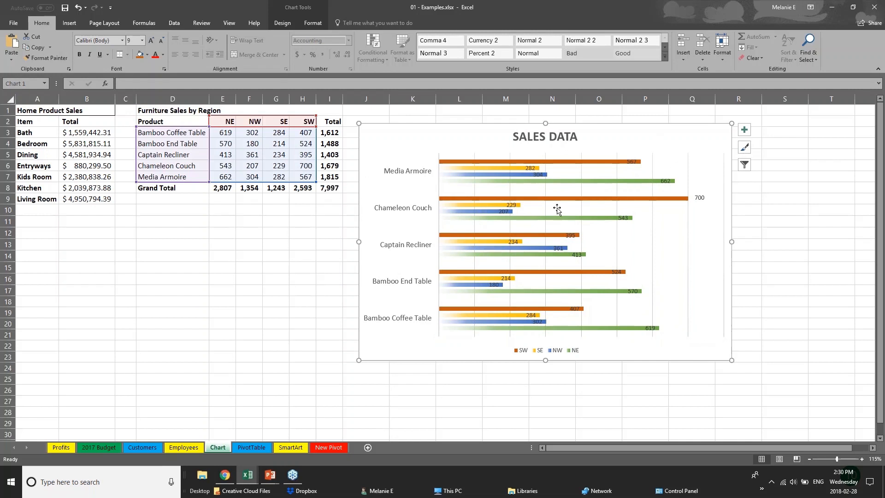
pyautogui.click(306, 12)
pyautogui.click(313, 23)
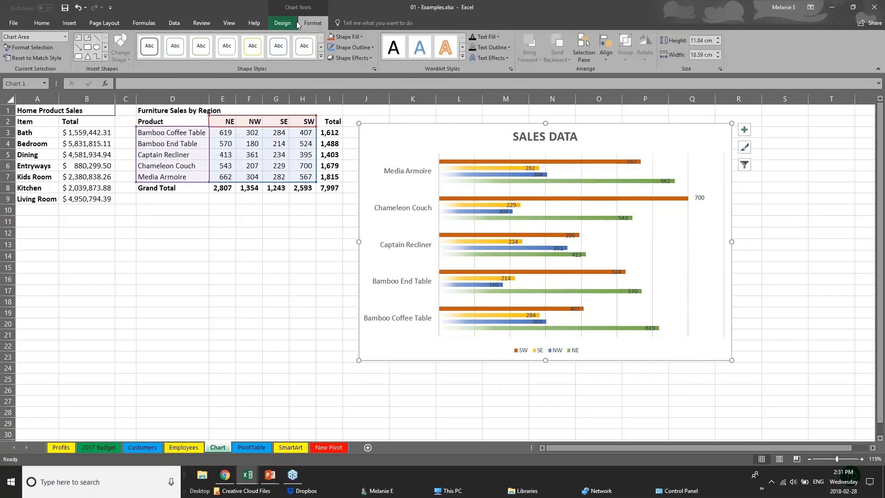
pyautogui.click(295, 22)
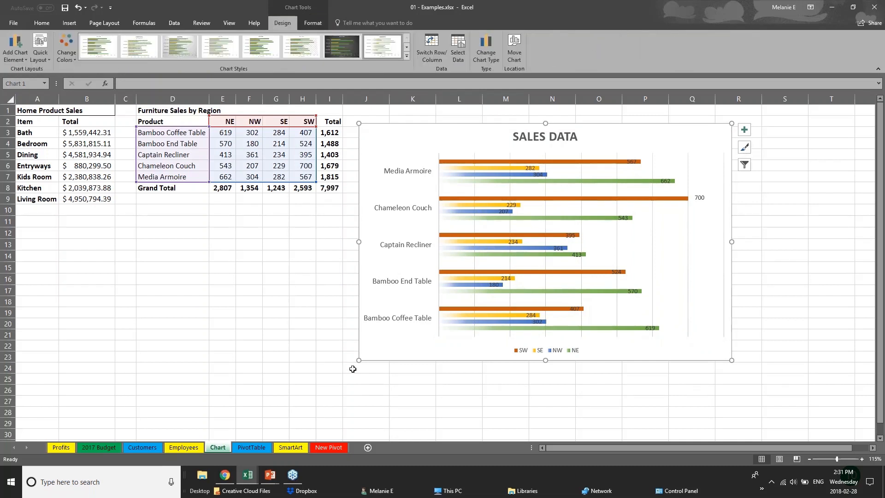
pyautogui.click(281, 134)
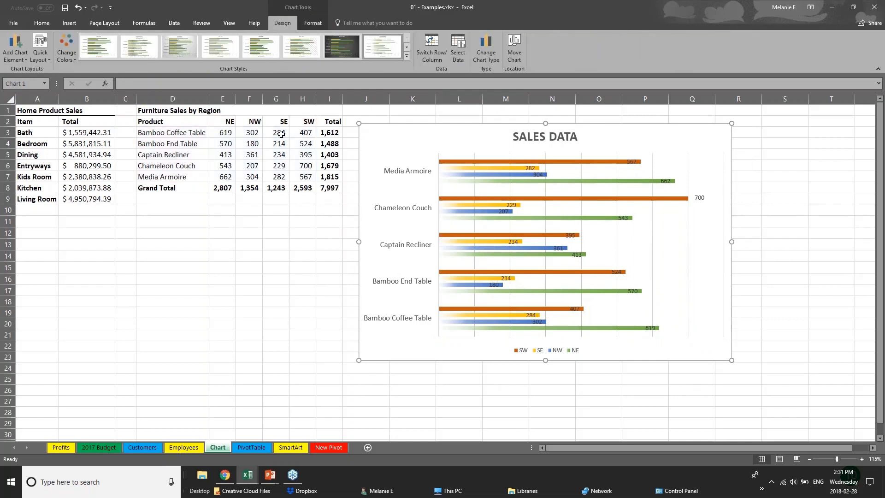
pyautogui.click(435, 158)
# Step: Change Bamboo End Table's NW sales in F4 from 180 to 181, then return to the slide show
pyautogui.click(496, 162)
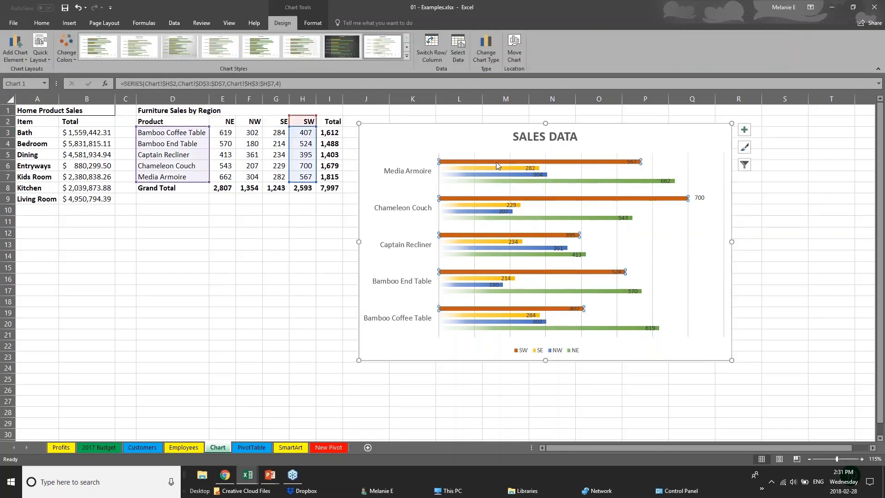
pyautogui.click(505, 169)
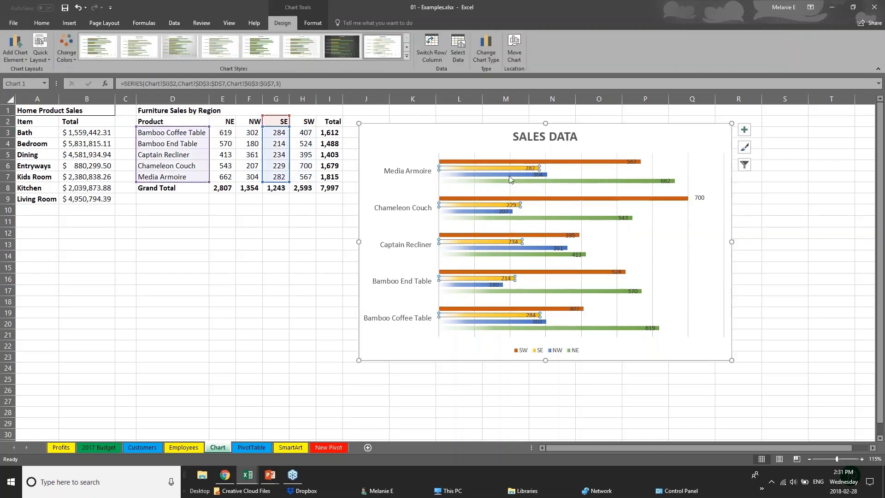
pyautogui.click(509, 175)
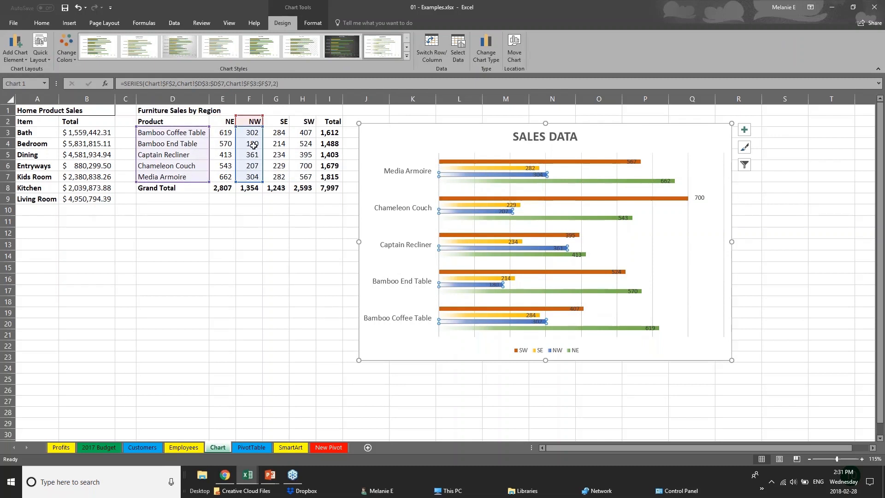
pyautogui.click(244, 142)
pyautogui.doubleClick(244, 142)
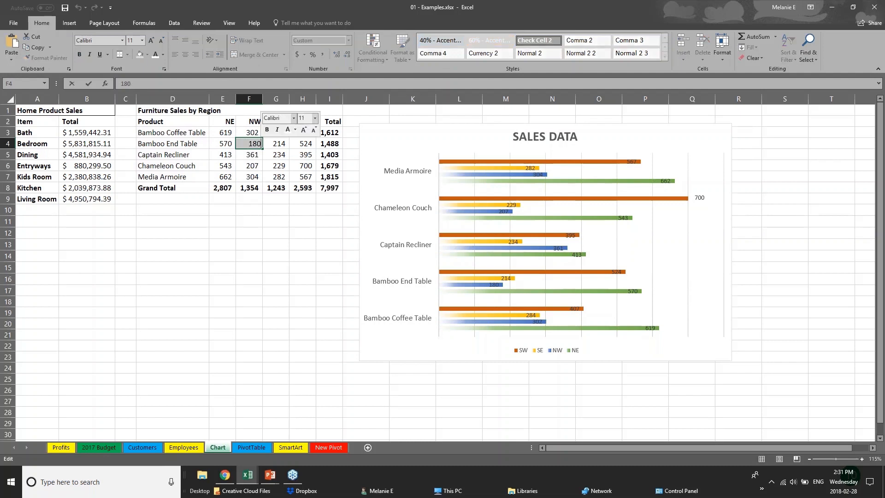
pyautogui.press('BackSpace')
pyautogui.write('1')
pyautogui.press('Return')
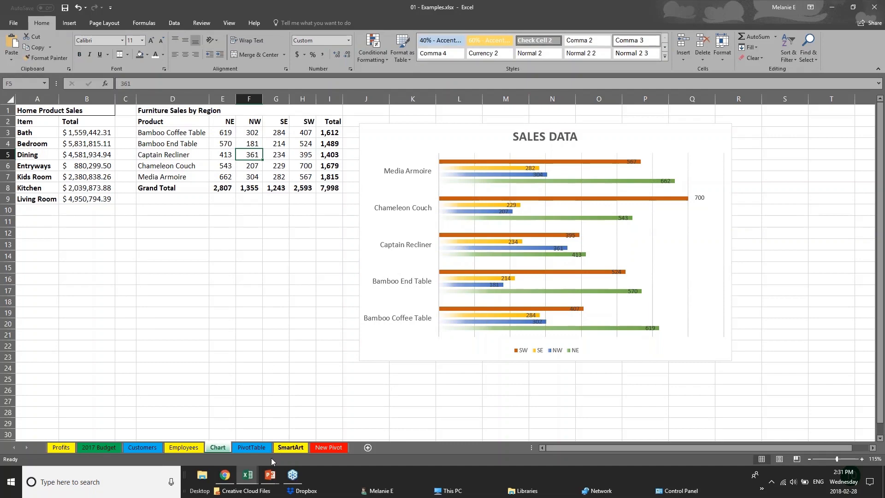
pyautogui.moveTo(270, 475)
pyautogui.click(318, 443)
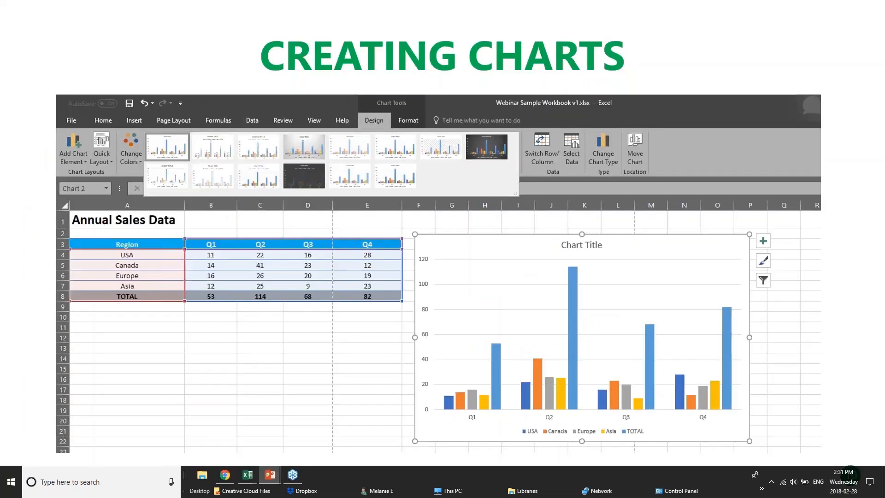
# Step: Advance the slide show from Creating Charts to the Creating Tables slide
pyautogui.press('Right')
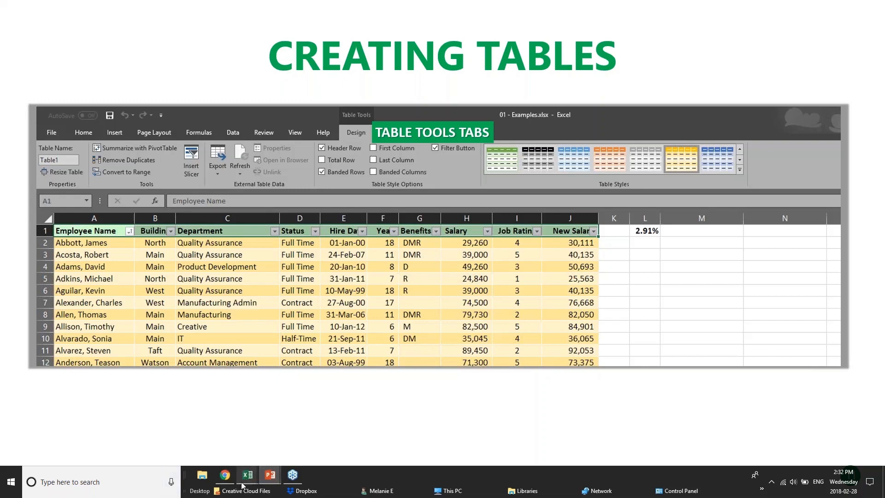
pyautogui.moveTo(241, 486)
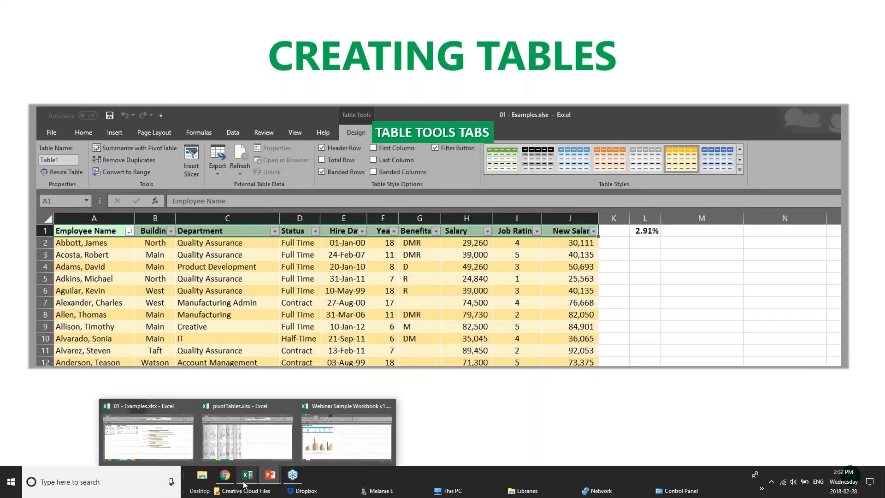
# Step: Switch back to the 01 - Examples workbook and open its Customers sheet
pyautogui.click(339, 440)
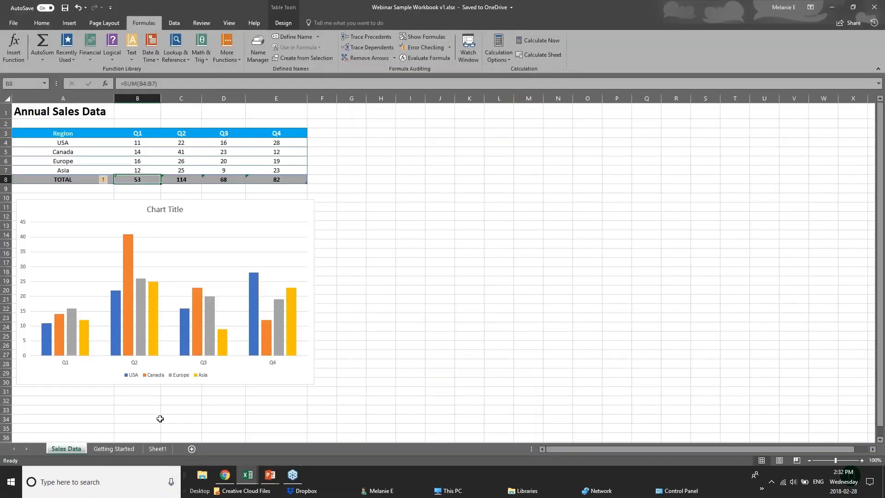
pyautogui.moveTo(252, 475)
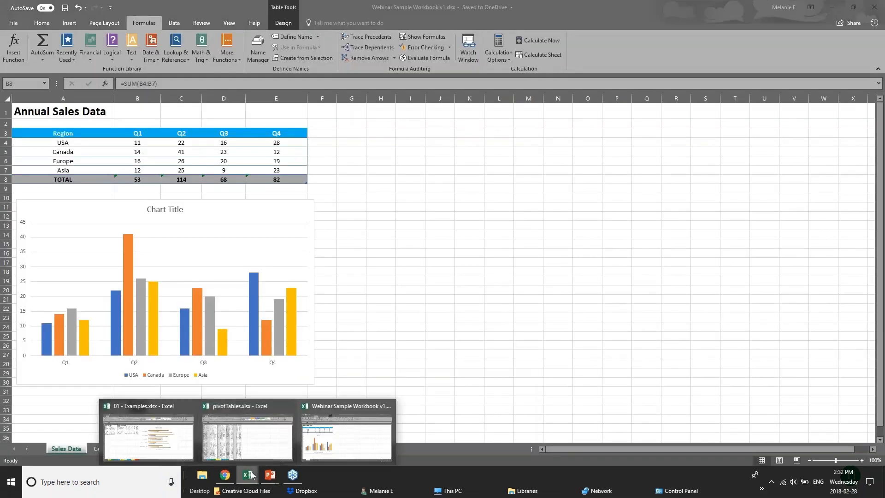
pyautogui.click(255, 449)
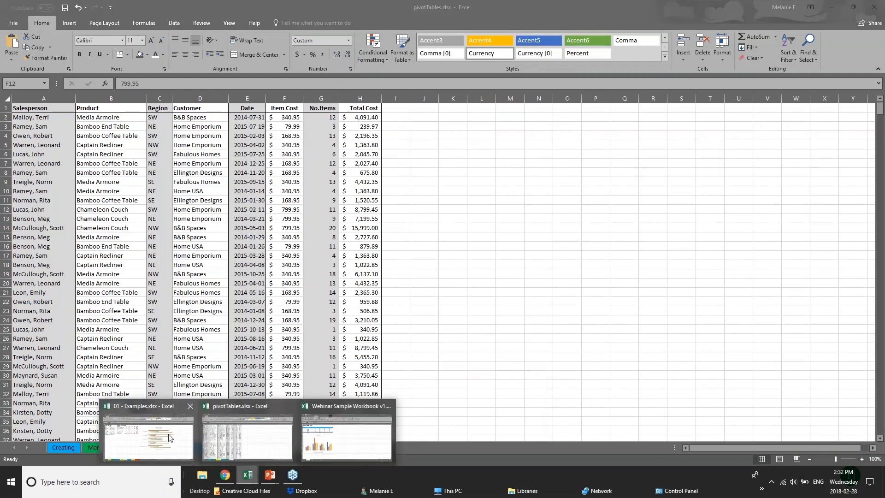
pyautogui.click(258, 451)
pyautogui.click(143, 447)
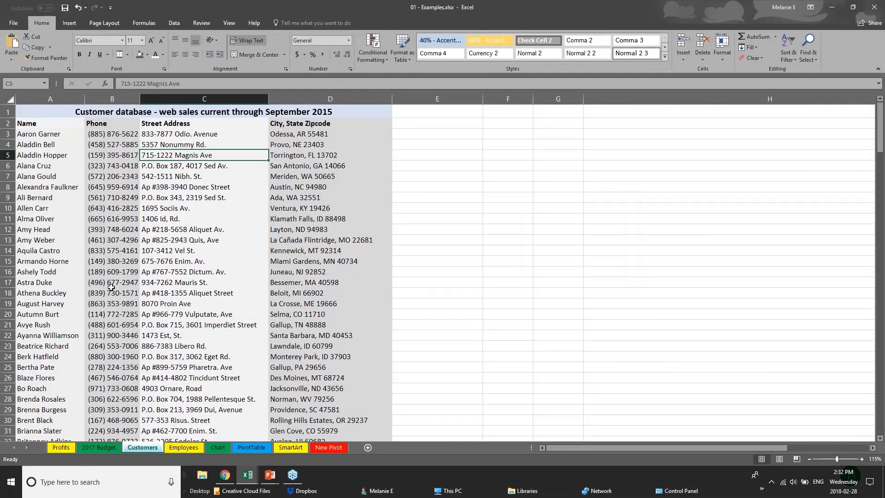
# Step: Scroll through the customer database on the Customers sheet
pyautogui.click(24, 123)
pyautogui.scroll(-15, 96, 211)
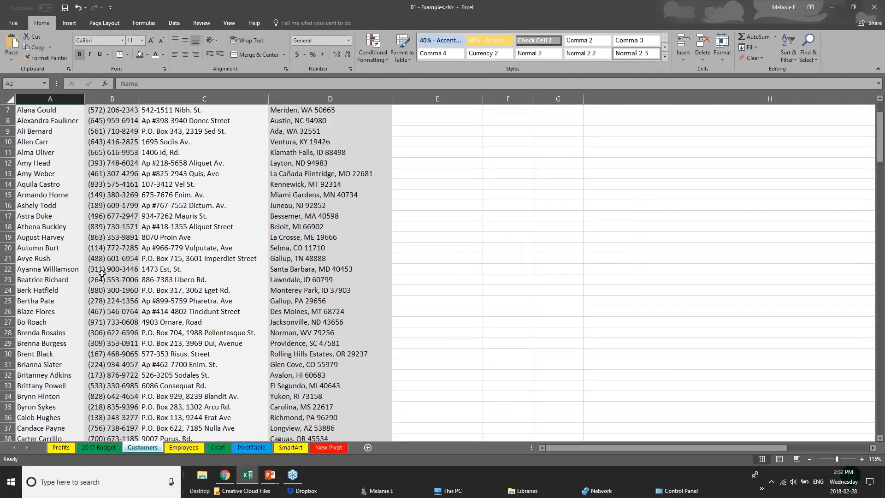
pyautogui.scroll(-20, 102, 276)
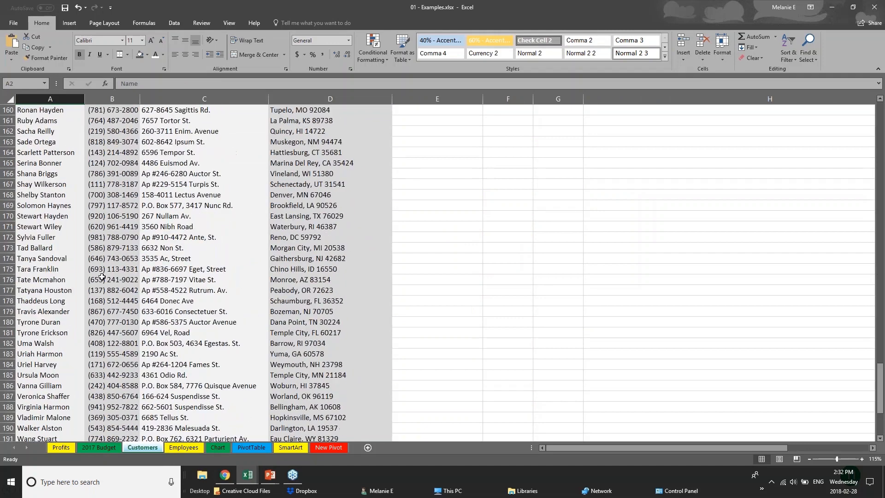
pyautogui.scroll(-3, 102, 276)
pyautogui.moveTo(879, 414); pyautogui.dragTo(879, 129)
pyautogui.click(102, 147)
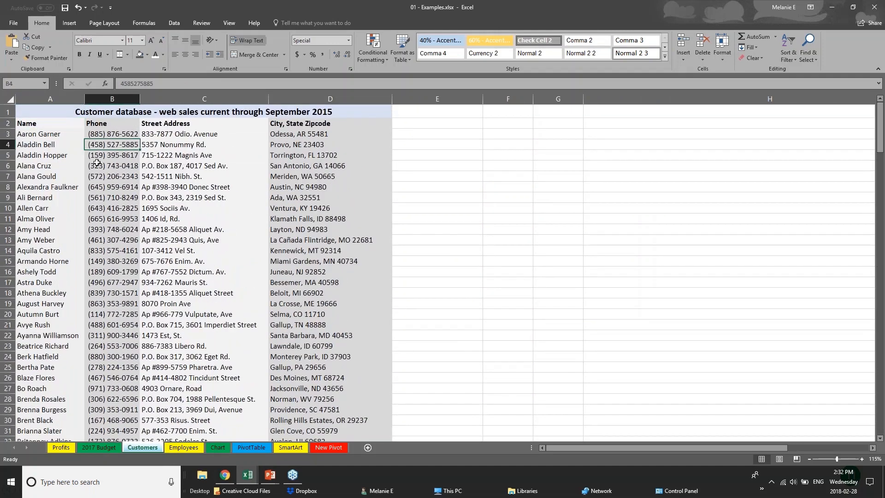
pyautogui.click(65, 158)
pyautogui.scroll(-2, 36, 307)
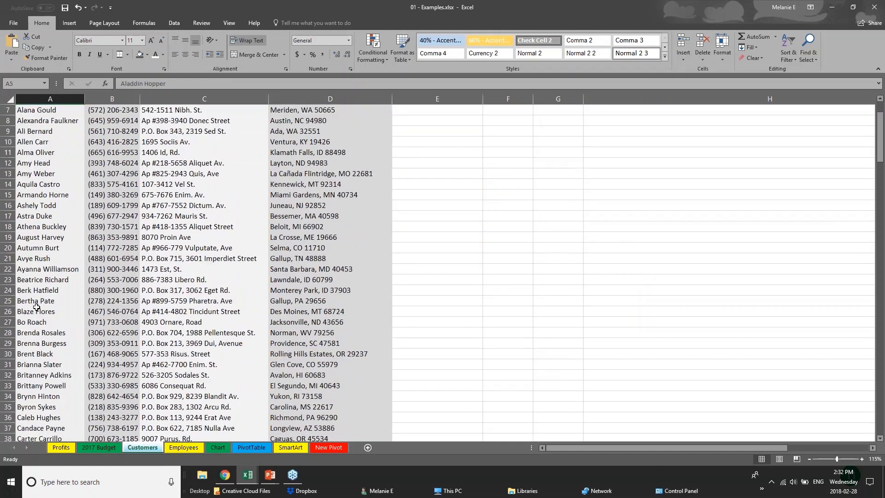
pyautogui.scroll(2, 37, 306)
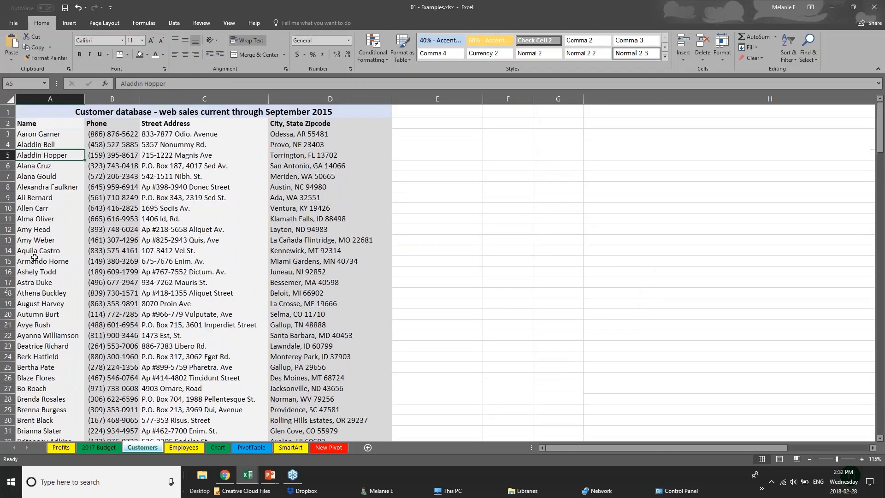
# Step: Turn the entire Customers sheet into a table with headers, accepting the large-operation warning
pyautogui.click(10, 100)
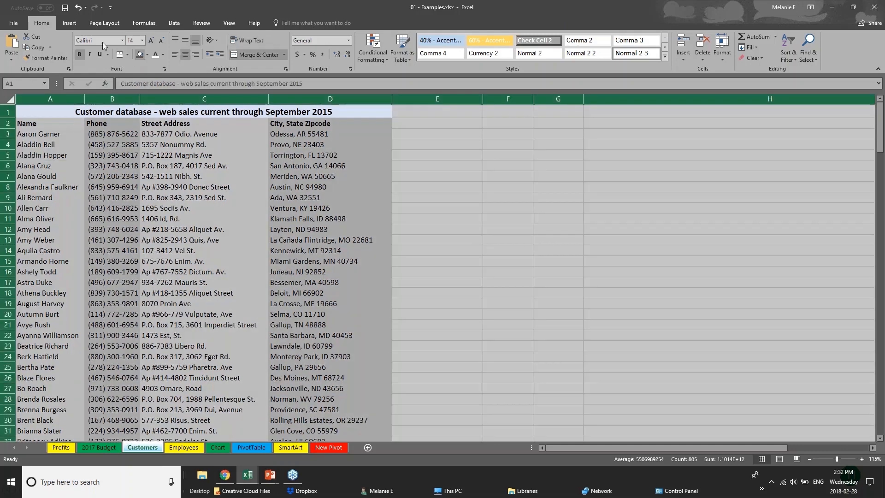
pyautogui.click(69, 23)
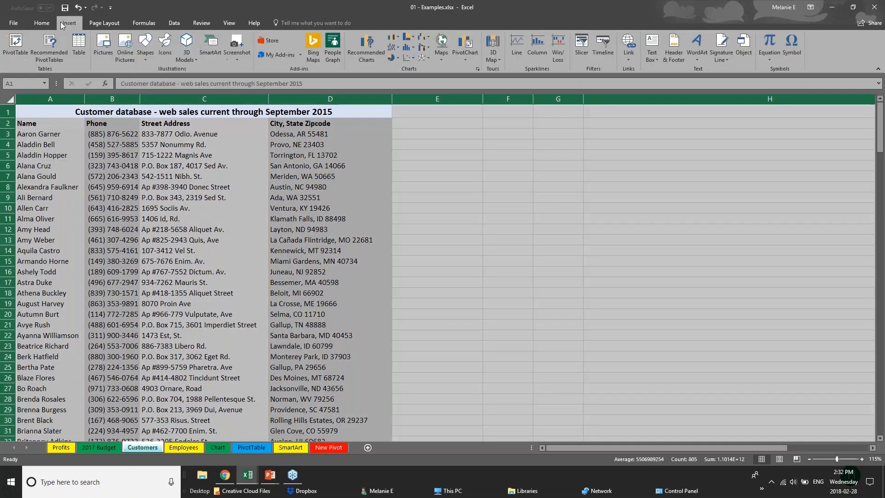
pyautogui.click(80, 49)
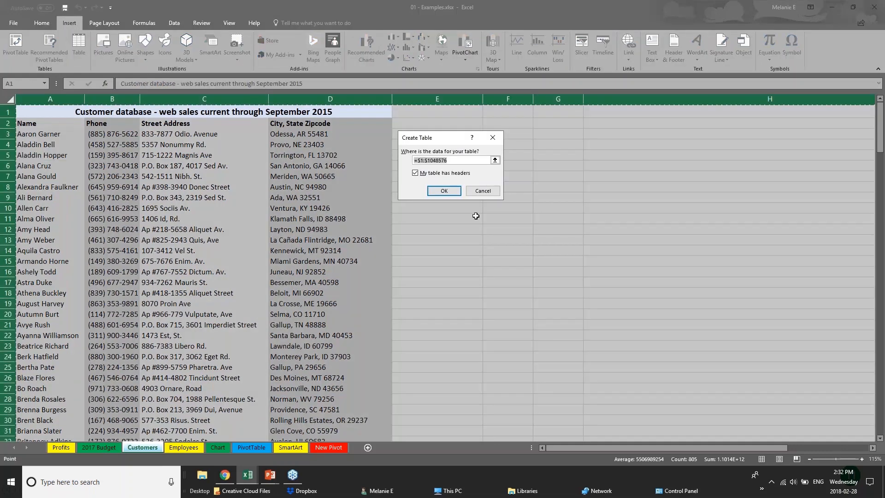
pyautogui.click(448, 194)
pyautogui.click(428, 190)
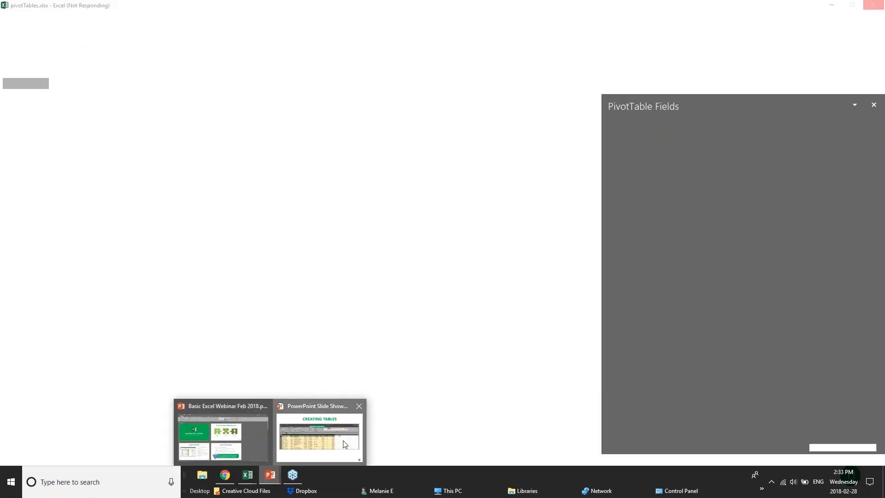
# Step: Bring the Creating Tables slide show back in front of the frozen Excel window
pyautogui.click(345, 444)
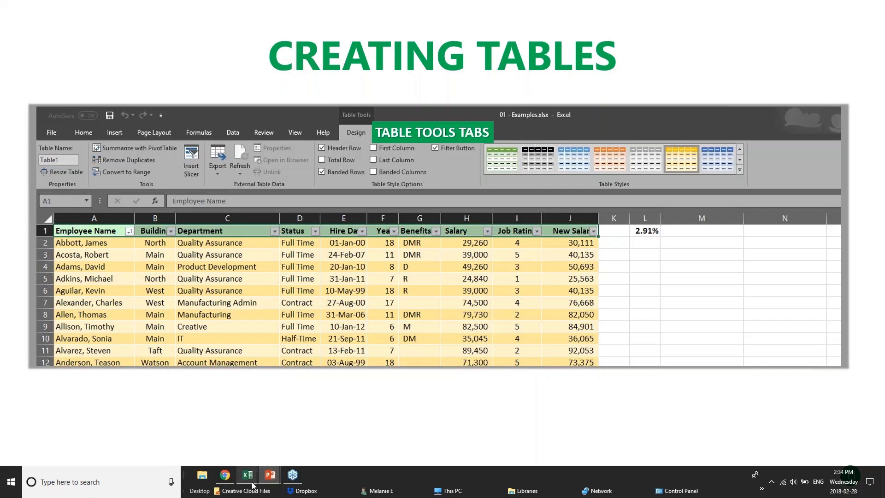
# Step: Return to the Examples workbook's Customers sheet and undo the accidental table conversion
pyautogui.moveTo(247, 476)
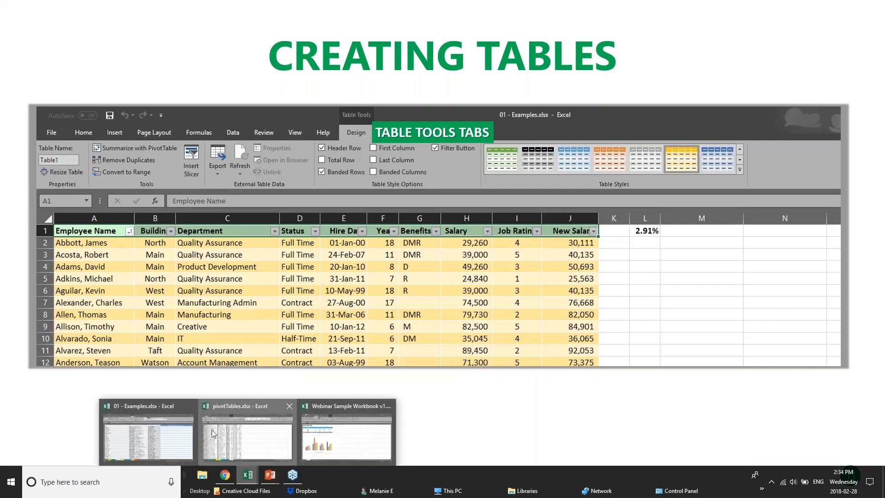
pyautogui.click(230, 440)
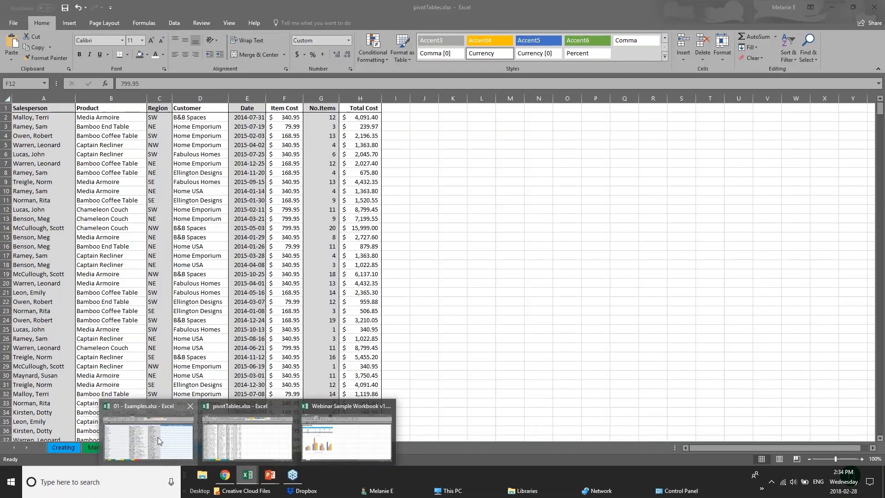
pyautogui.click(158, 437)
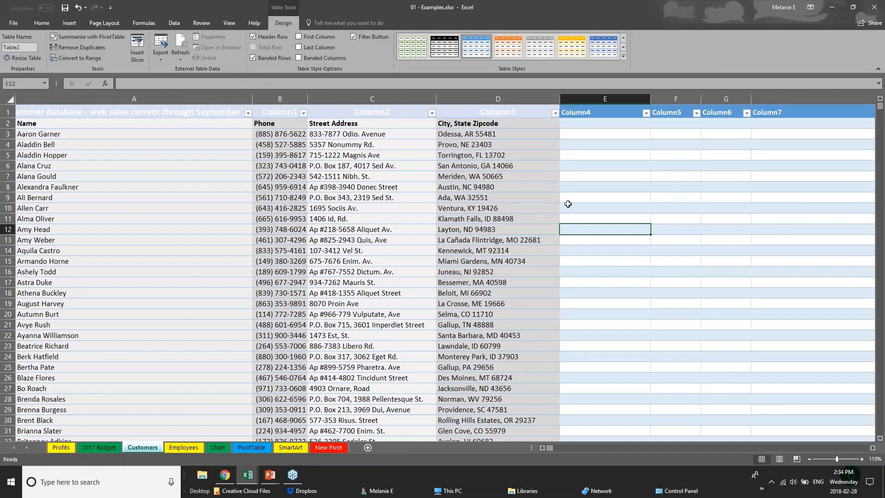
pyautogui.click(10, 99)
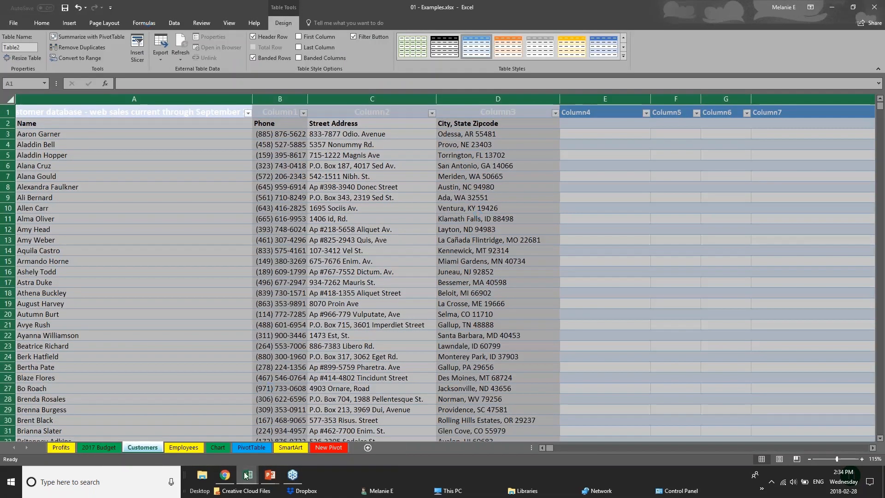
pyautogui.moveTo(248, 476)
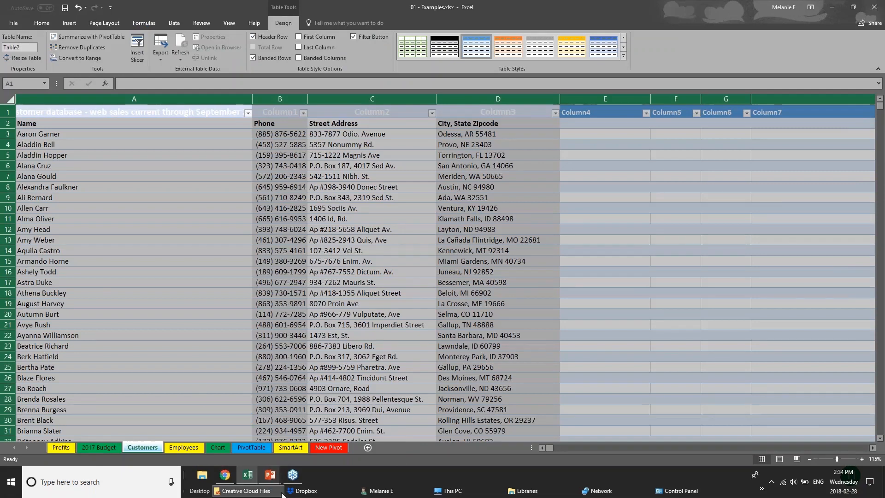
pyautogui.hotkey('ctrl', 'z')
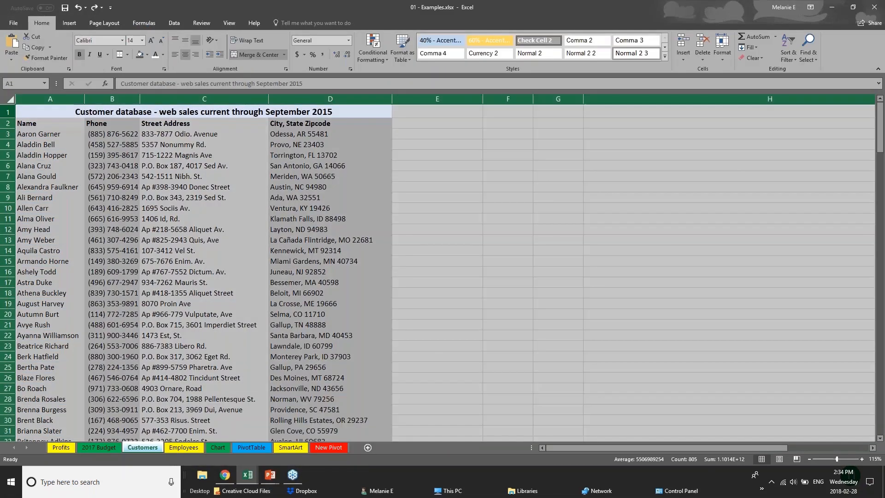
pyautogui.click(54, 114)
pyautogui.click(10, 99)
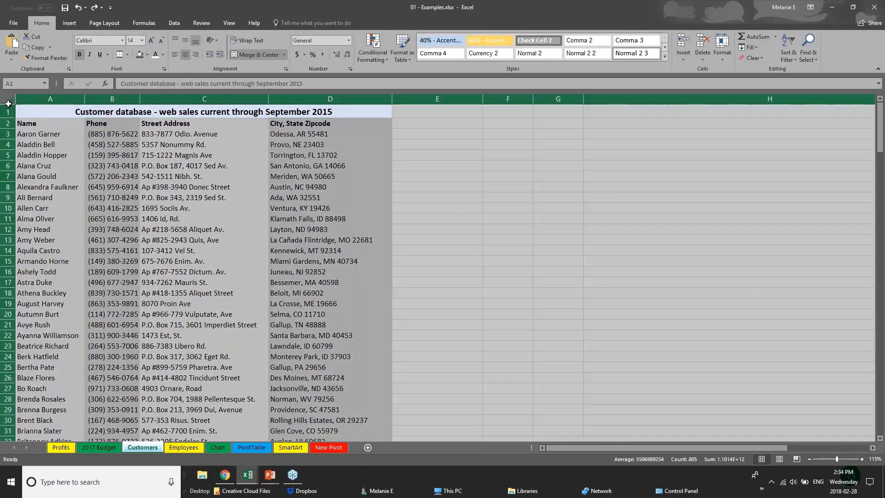
pyautogui.click(147, 143)
# Step: Try creating a table from the merged title cell A1, then undo it too
pyautogui.click(42, 115)
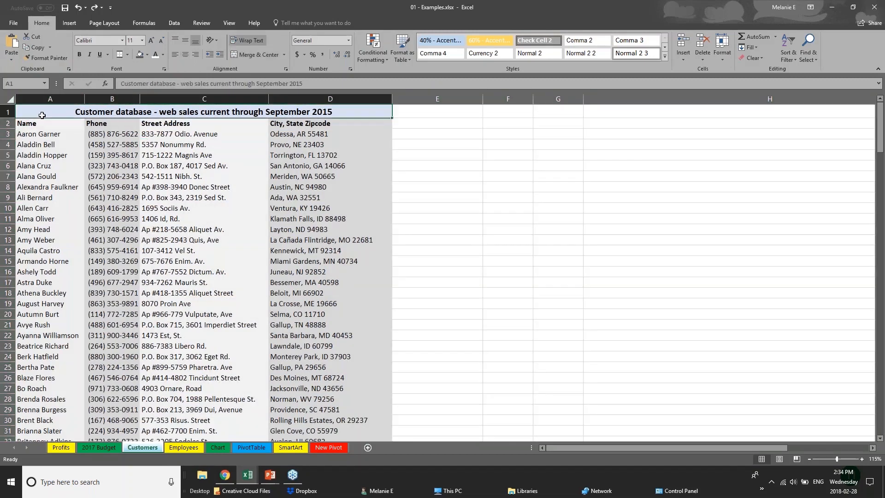
pyautogui.click(69, 23)
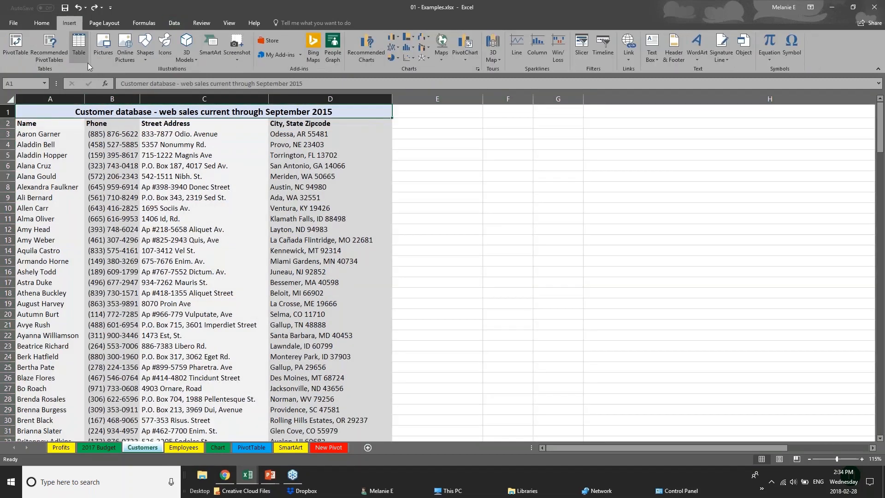
pyautogui.click(77, 47)
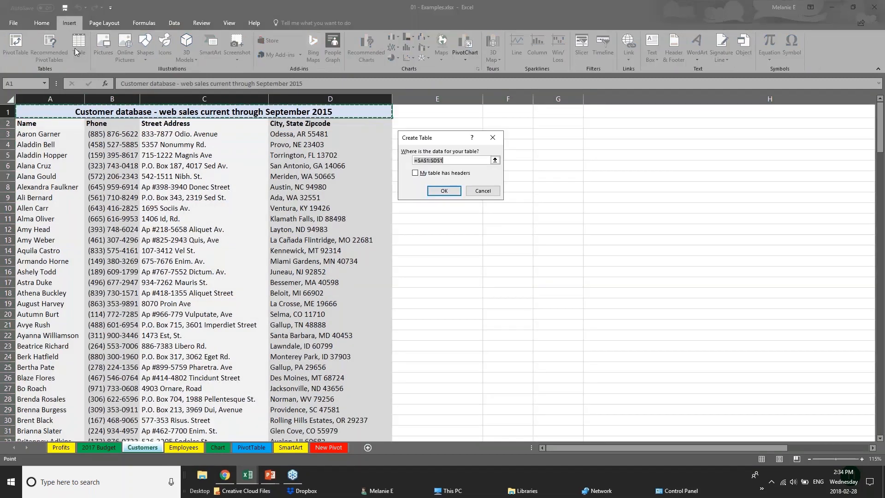
pyautogui.click(434, 191)
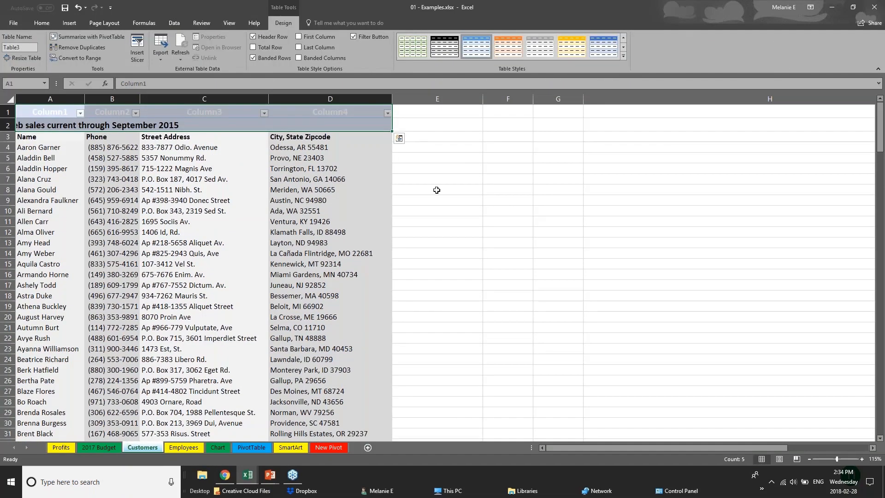
pyautogui.hotkey('ctrl', 'z')
pyautogui.click(10, 99)
pyautogui.click(186, 342)
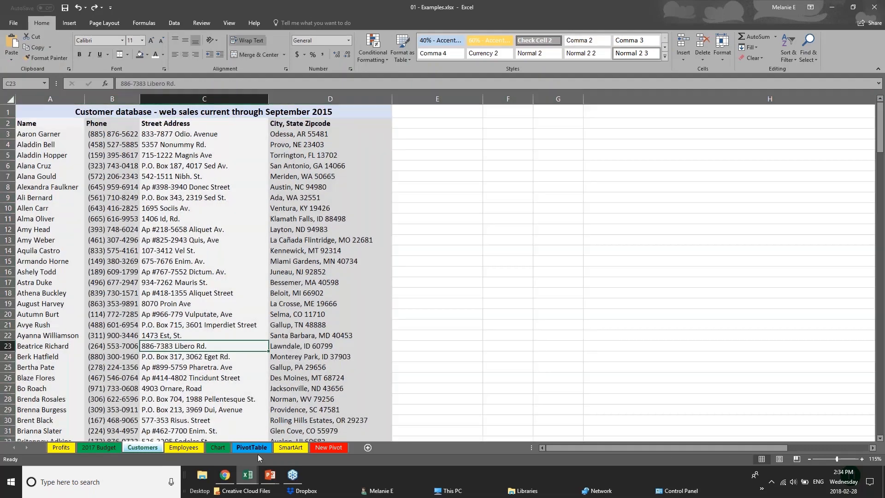
# Step: On the Chart sheet, convert range D1:I8 into a table with headers, then reselect it
pyautogui.click(220, 447)
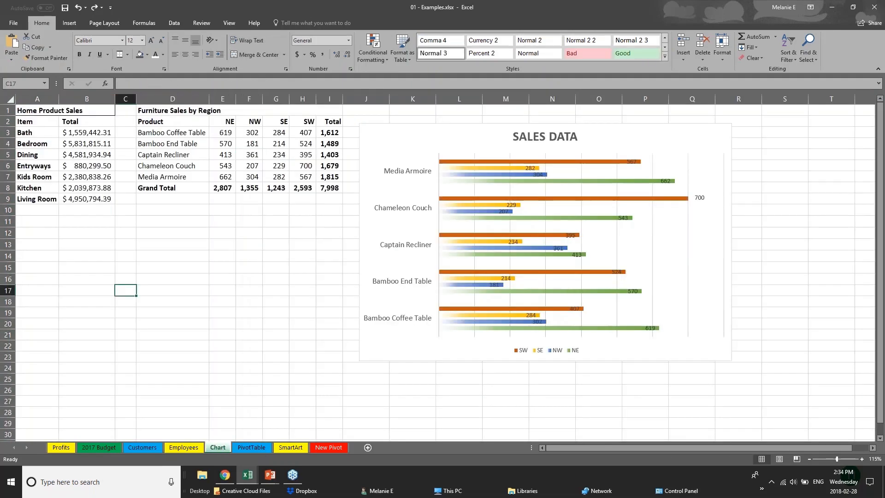
pyautogui.moveTo(166, 114); pyautogui.dragTo(330, 187)
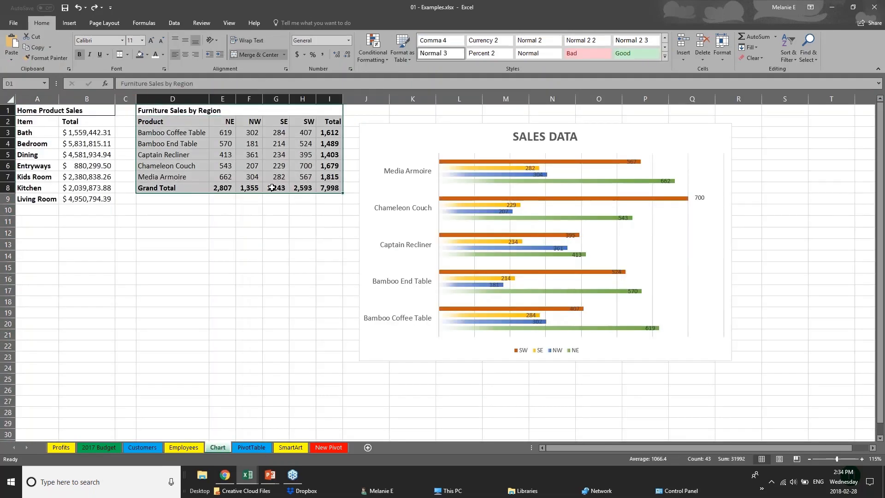
pyautogui.click(69, 23)
pyautogui.click(79, 46)
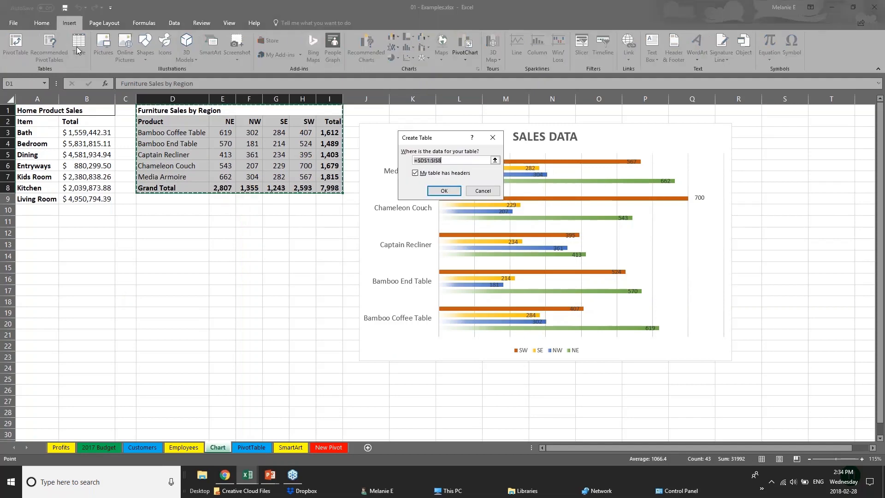
pyautogui.click(443, 191)
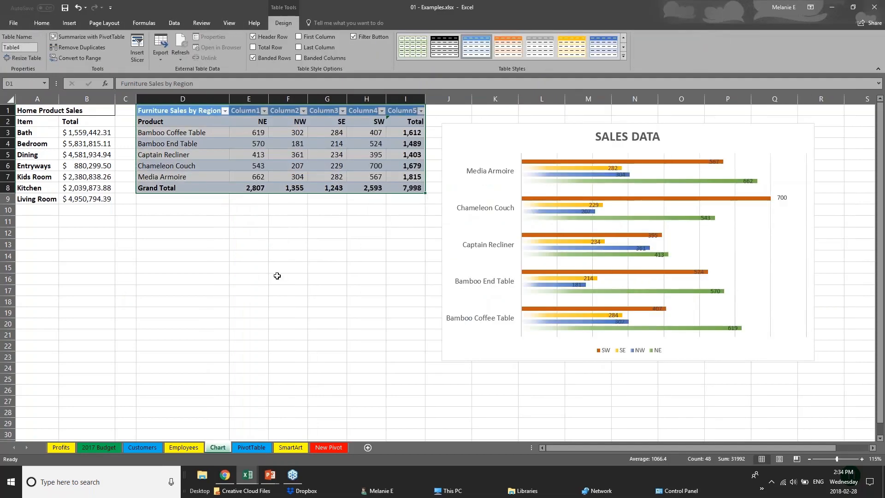
pyautogui.click(277, 275)
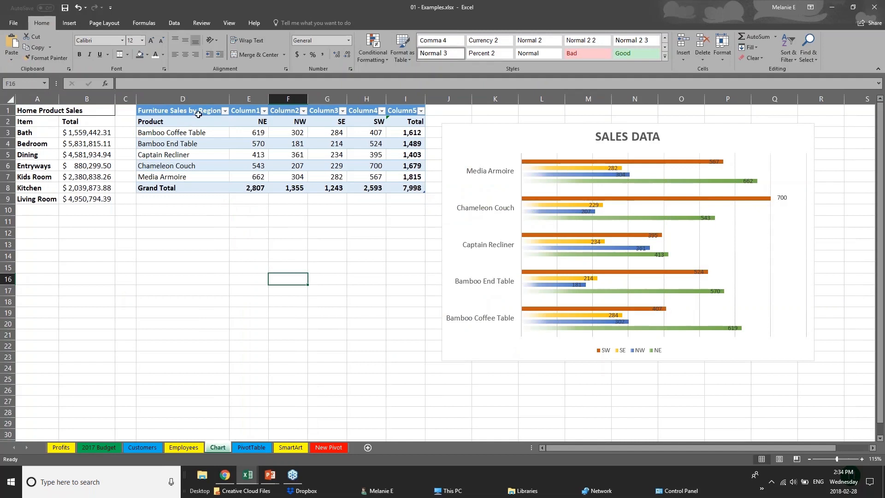
pyautogui.click(202, 115)
pyautogui.moveTo(202, 115); pyautogui.dragTo(417, 193)
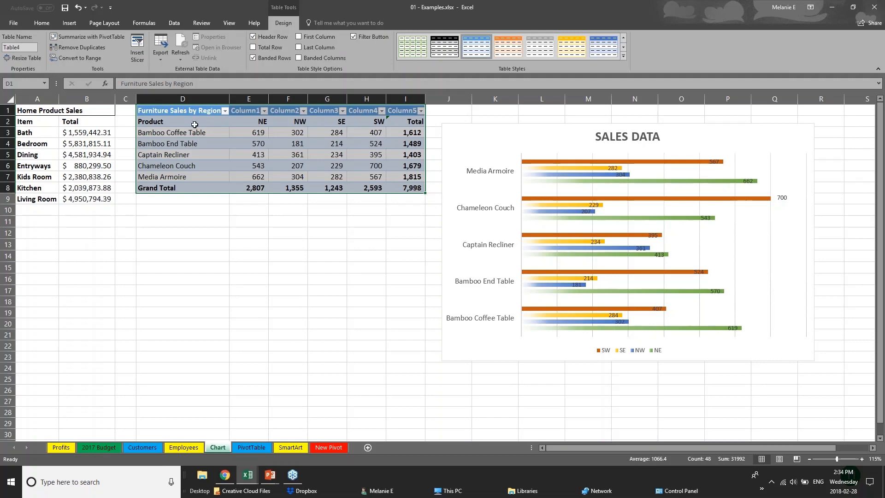
# Step: Apply an orange Medium table style to the Furniture Sales table
pyautogui.click(623, 56)
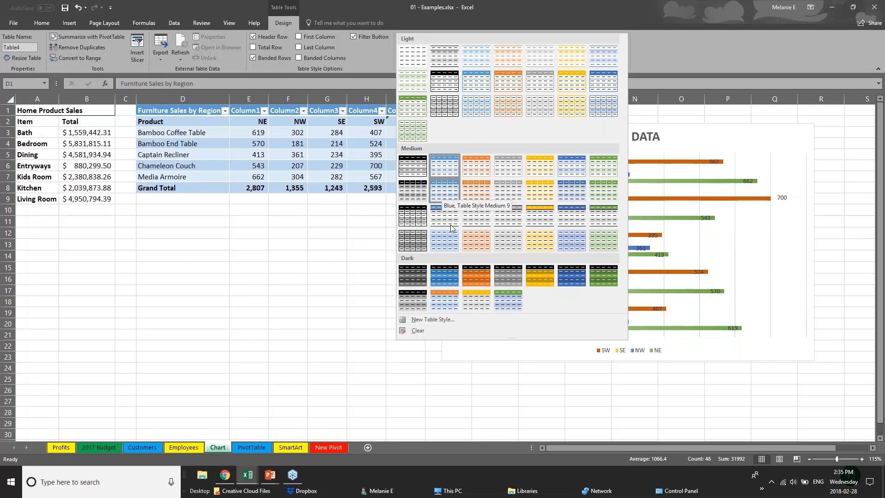
pyautogui.click(483, 222)
pyautogui.click(210, 188)
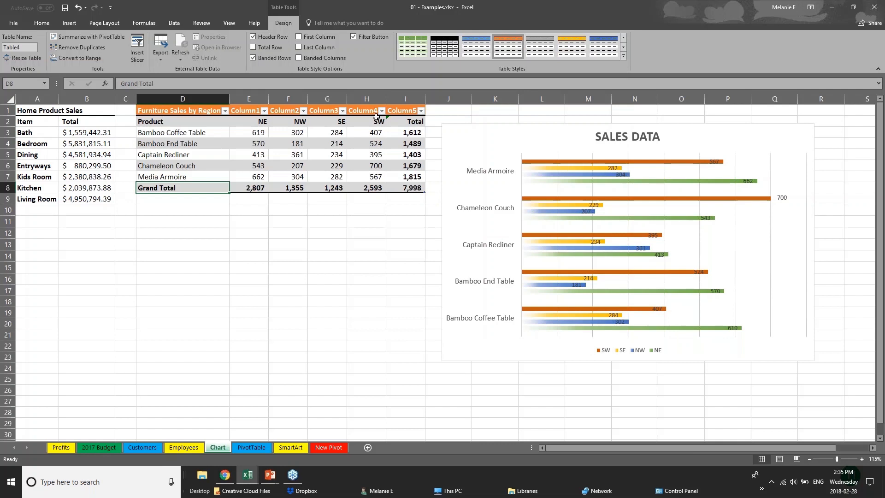
# Step: Turn on First Column so the product names column is emphasized
pyautogui.click(213, 123)
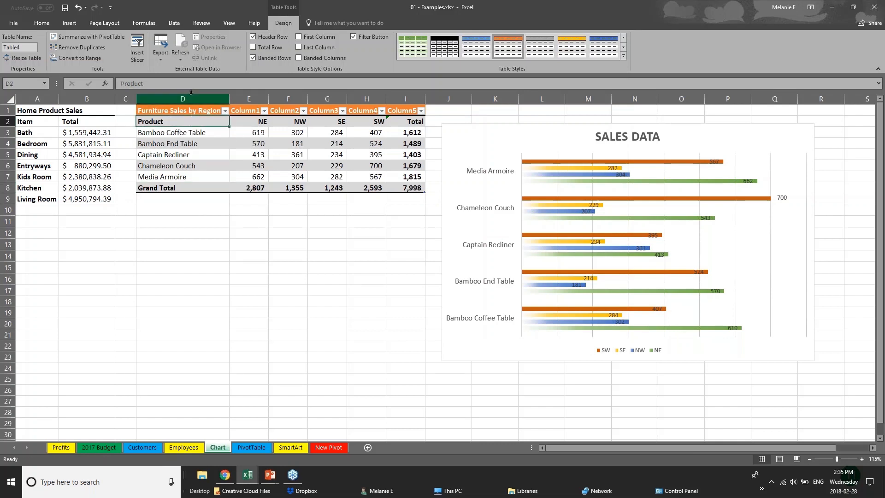
pyautogui.moveTo(193, 120); pyautogui.dragTo(200, 177)
pyautogui.click(299, 36)
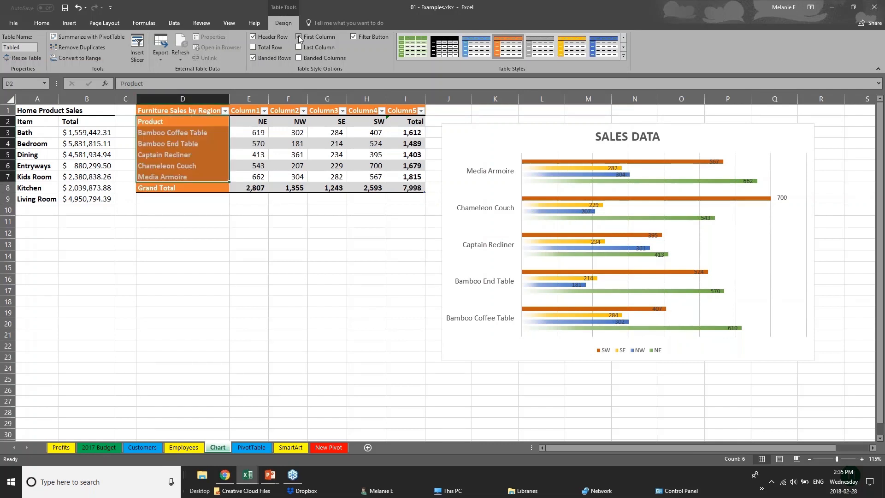
pyautogui.click(231, 260)
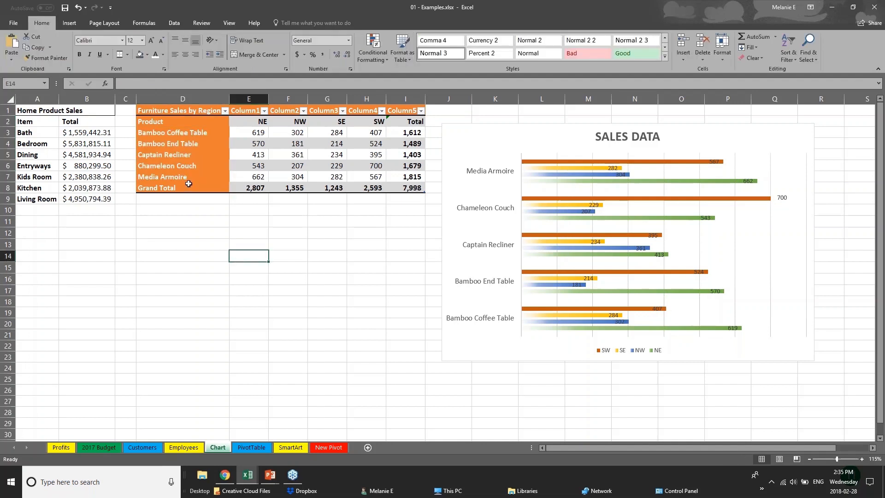
pyautogui.click(168, 114)
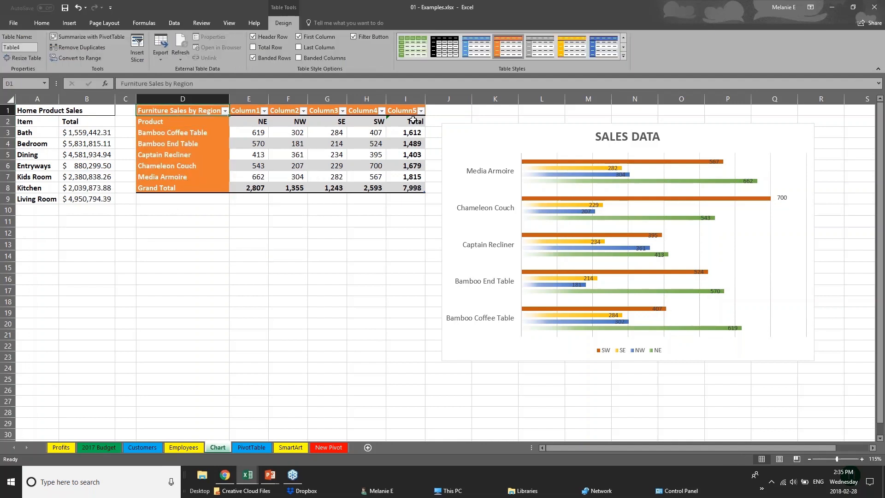
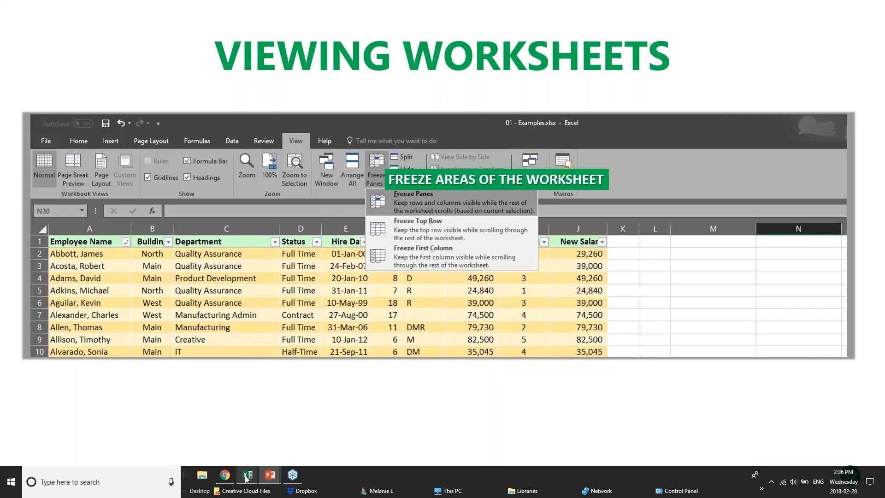
# Step: Switch to the pivotTables.xlsx workbook using its Excel taskbar preview
pyautogui.moveTo(246, 480)
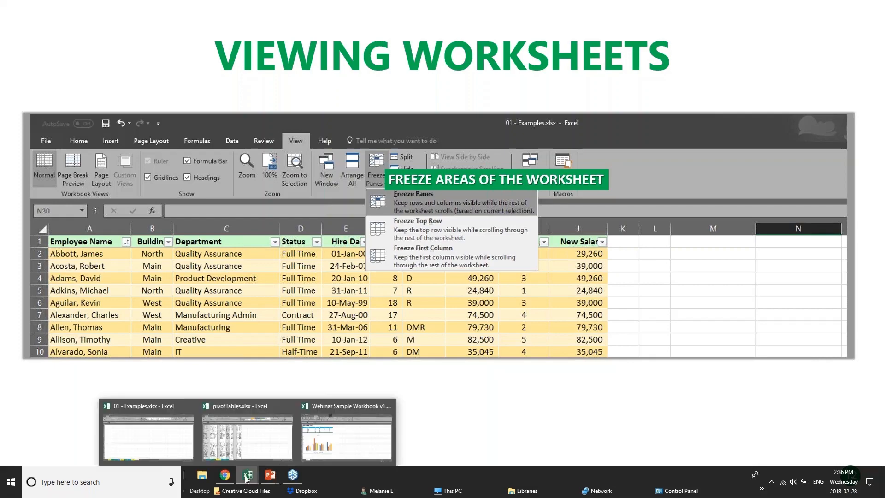
pyautogui.click(237, 444)
pyautogui.scroll(-20, 193, 267)
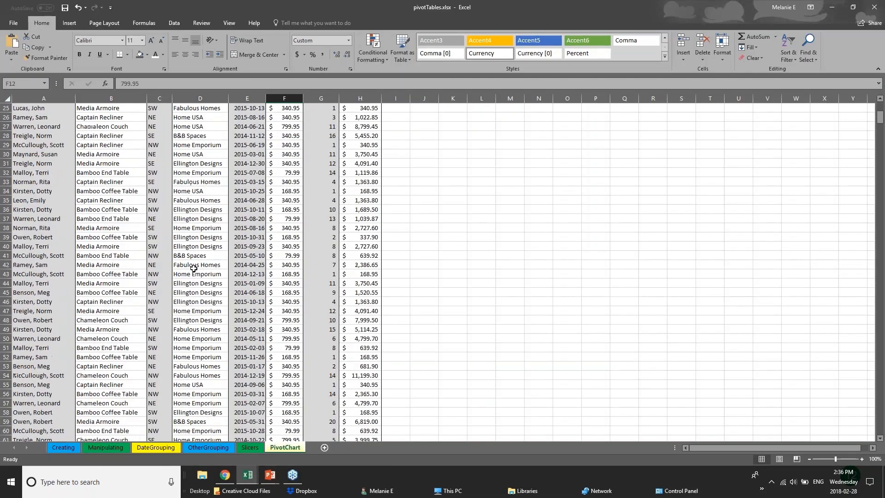
pyautogui.scroll(10, 192, 268)
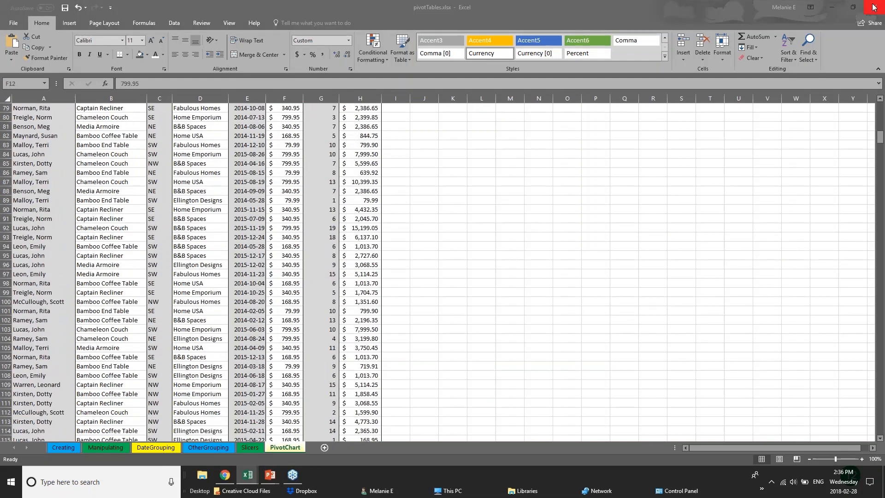
pyautogui.click(880, 137)
pyautogui.scroll(20, 880, 136)
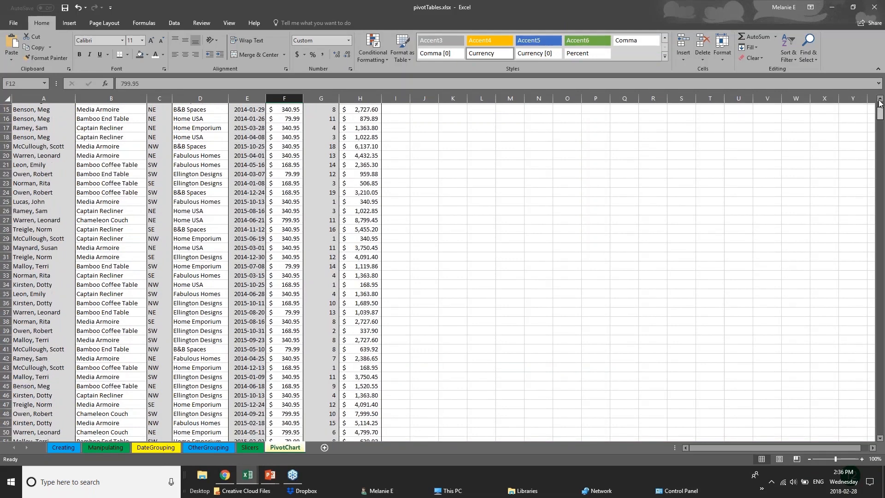
pyautogui.scroll(-3, 880, 132)
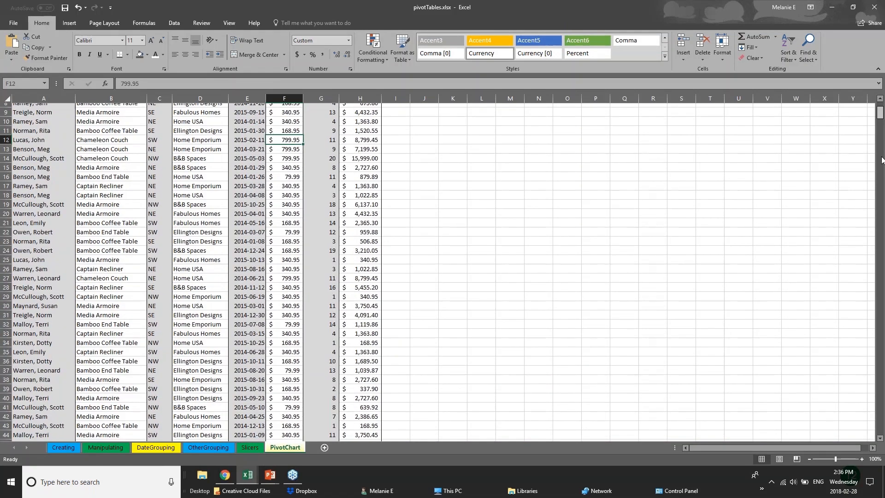
pyautogui.scroll(-20, 881, 160)
pyautogui.click(52, 208)
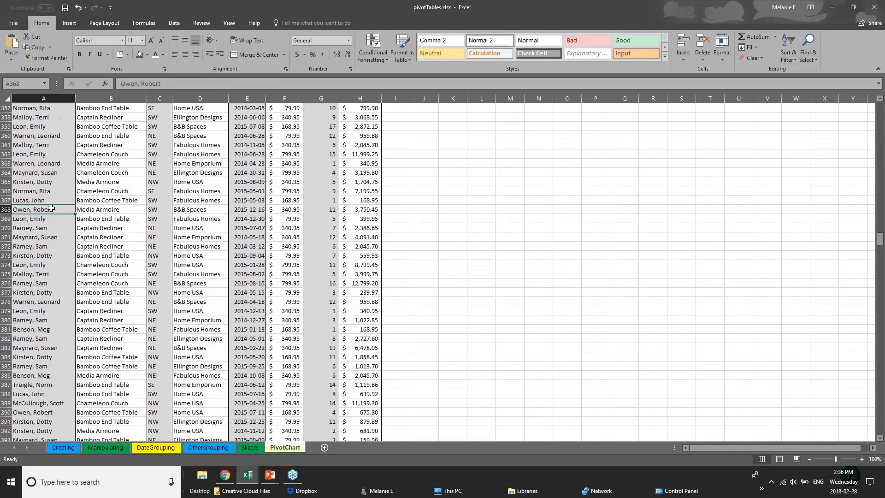
pyautogui.click(127, 204)
pyautogui.click(136, 222)
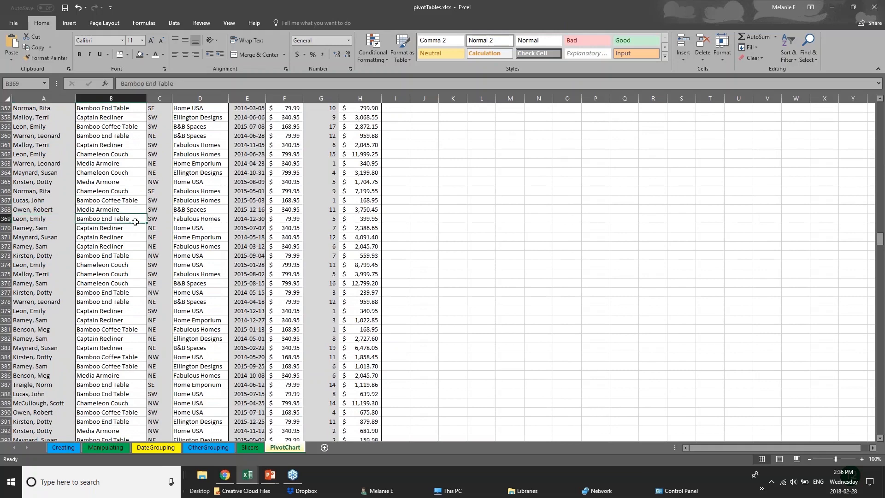
pyautogui.click(218, 226)
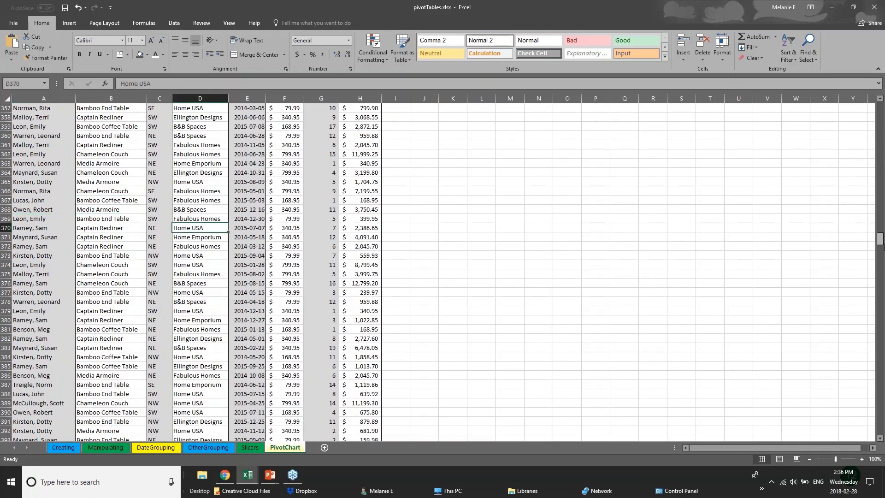
pyautogui.moveTo(880, 237); pyautogui.dragTo(880, 106)
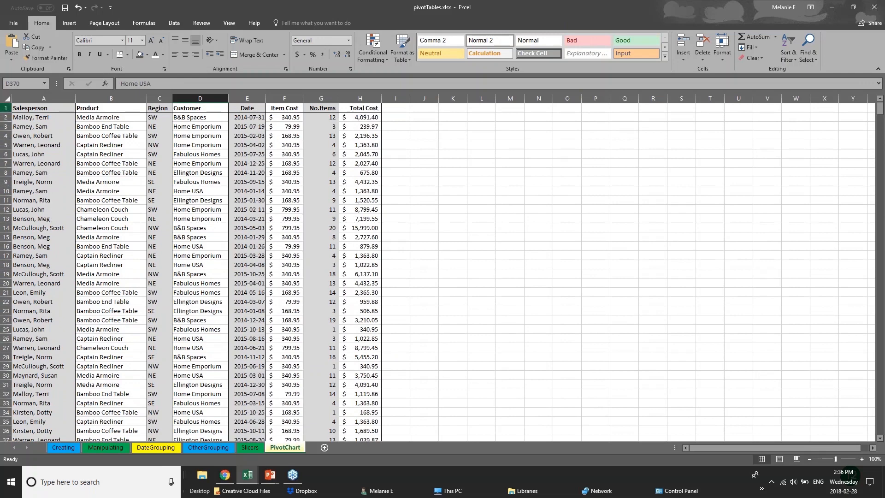
pyautogui.click(6, 109)
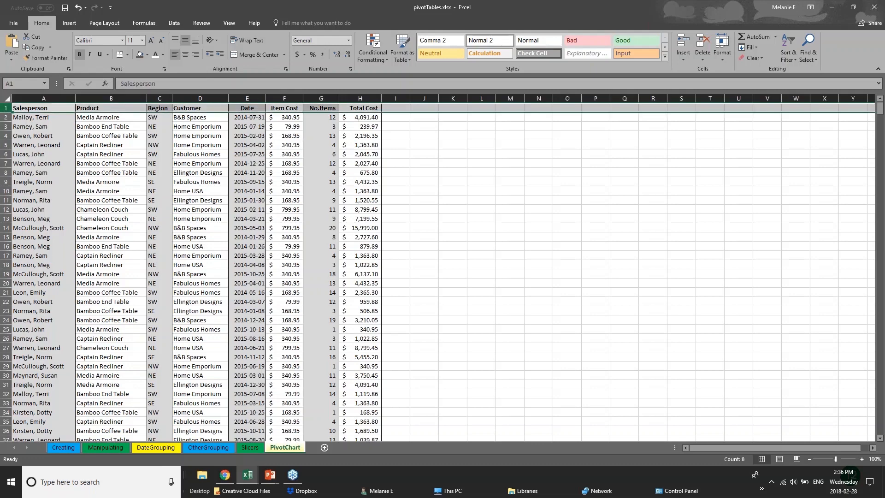
# Step: Freeze the first column so the Salesperson column stays visible on the PivotChart sheet
pyautogui.click(230, 23)
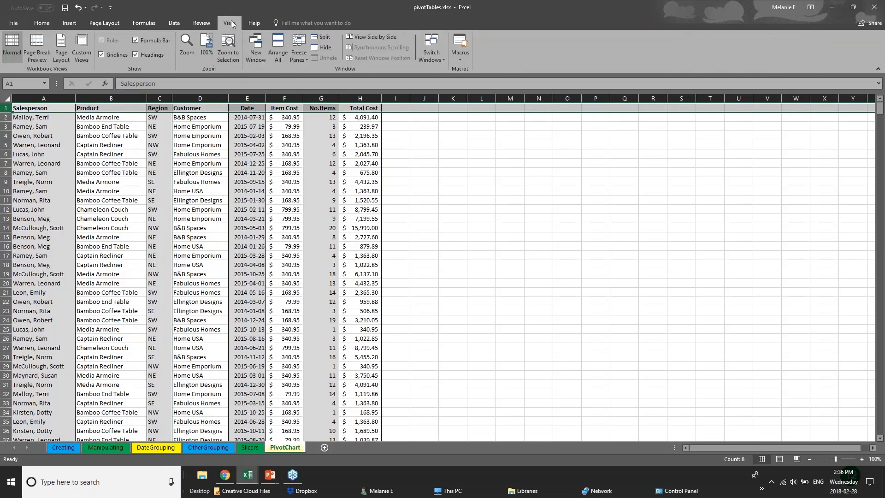
pyautogui.click(300, 56)
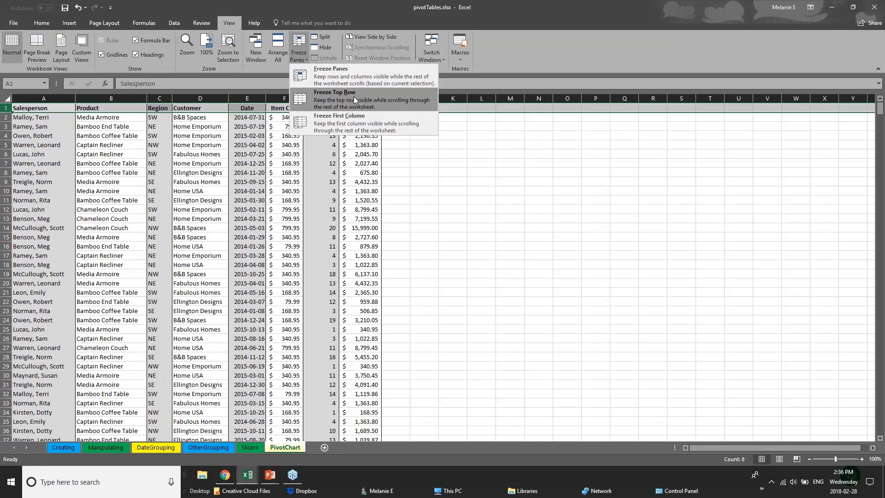
pyautogui.click(357, 123)
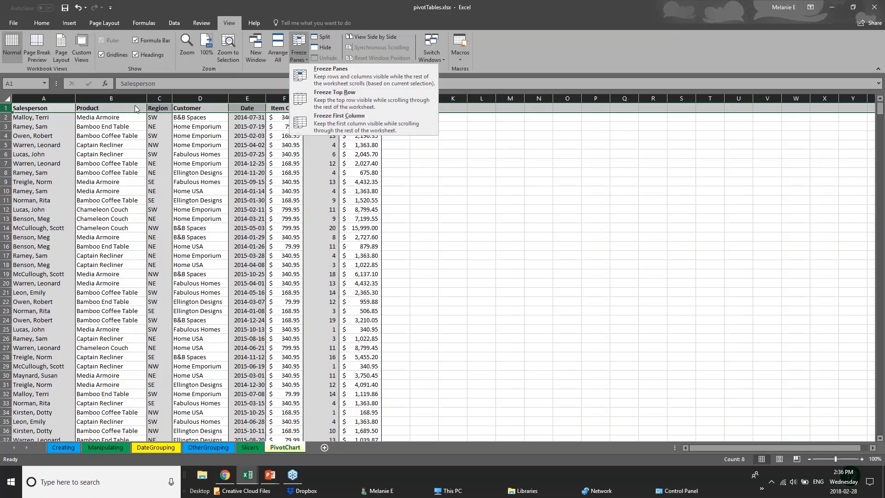
pyautogui.click(34, 145)
pyautogui.click(45, 98)
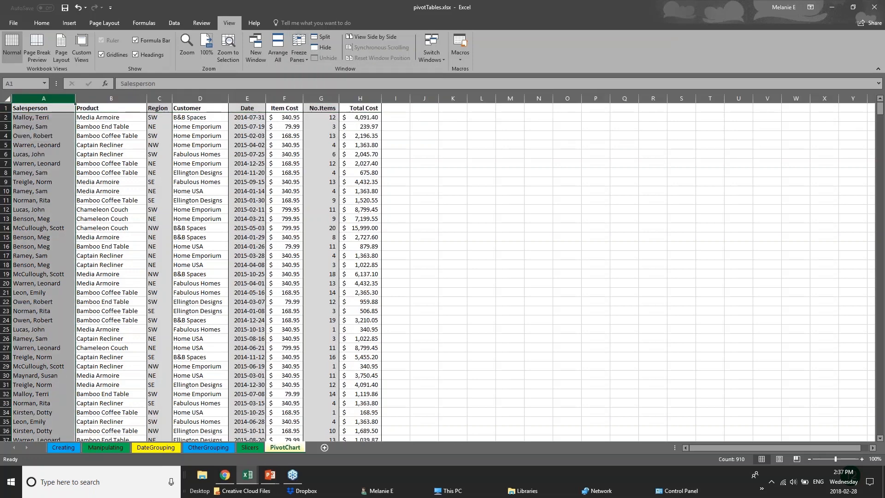
pyautogui.click(298, 53)
pyautogui.click(315, 122)
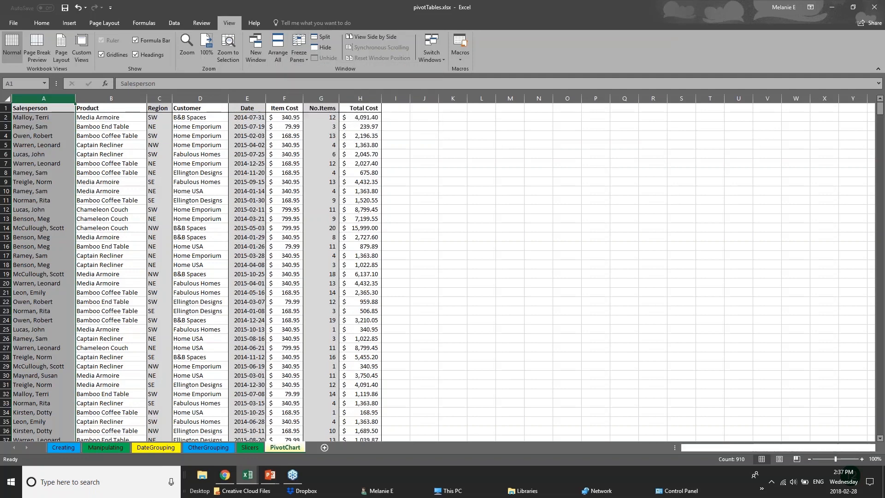
# Step: Widen the Total Cost, No.Items and Item Cost columns
pyautogui.moveTo(381, 100); pyautogui.dragTo(781, 100)
pyautogui.moveTo(340, 99); pyautogui.dragTo(554, 99)
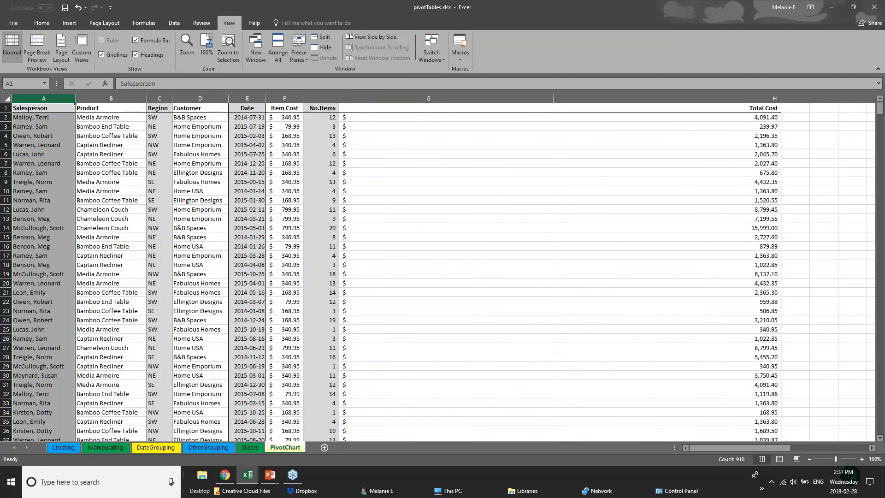
pyautogui.moveTo(304, 98); pyautogui.dragTo(377, 97)
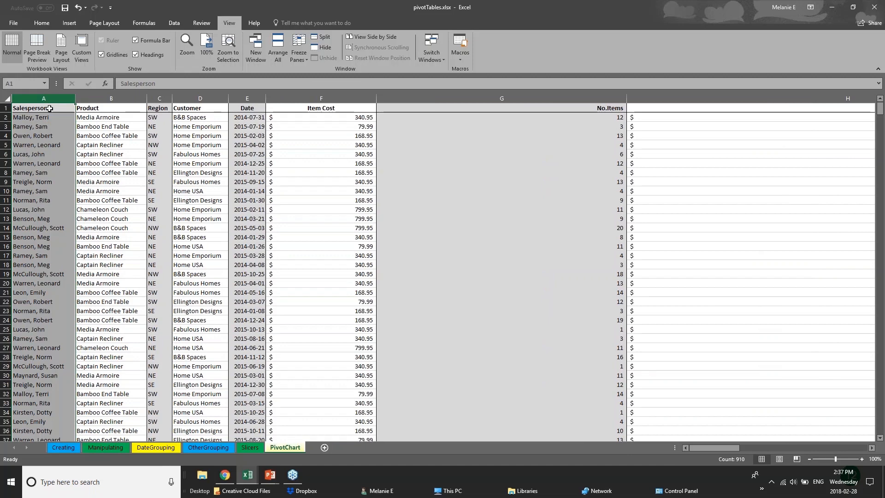
# Step: Freeze the top header row and scroll the records to confirm the titles stay visible
pyautogui.click(5, 107)
pyautogui.click(298, 51)
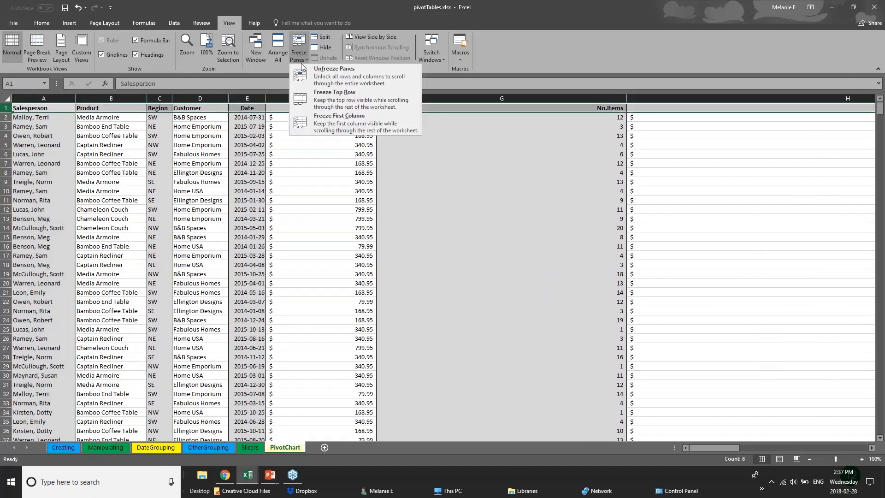
pyautogui.click(318, 100)
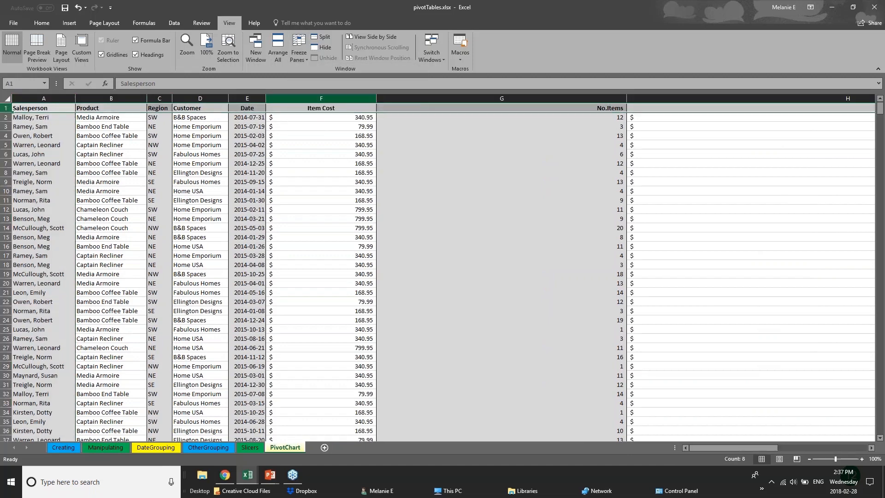
pyautogui.click(411, 274)
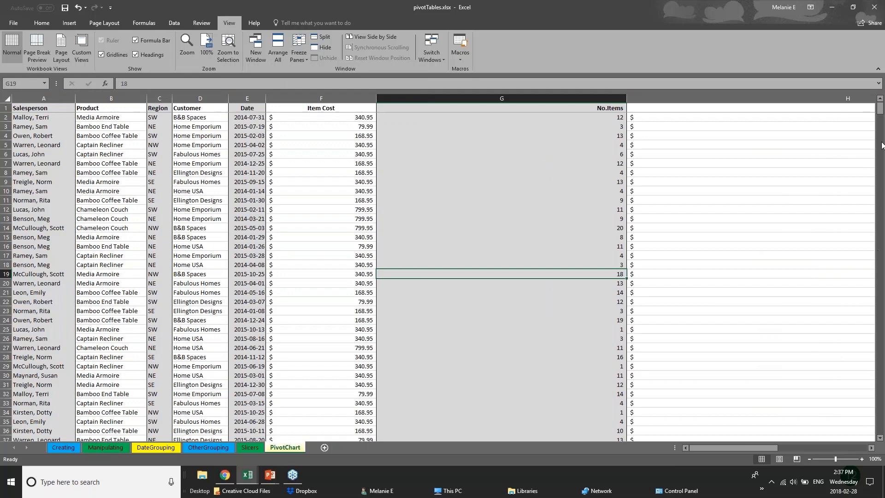
pyautogui.scroll(-3, 882, 125)
pyautogui.moveTo(882, 125)
pyautogui.mouseDown()
pyautogui.moveTo(884, 295)
pyautogui.moveTo(880, 109)
pyautogui.mouseUp()
pyautogui.click(41, 110)
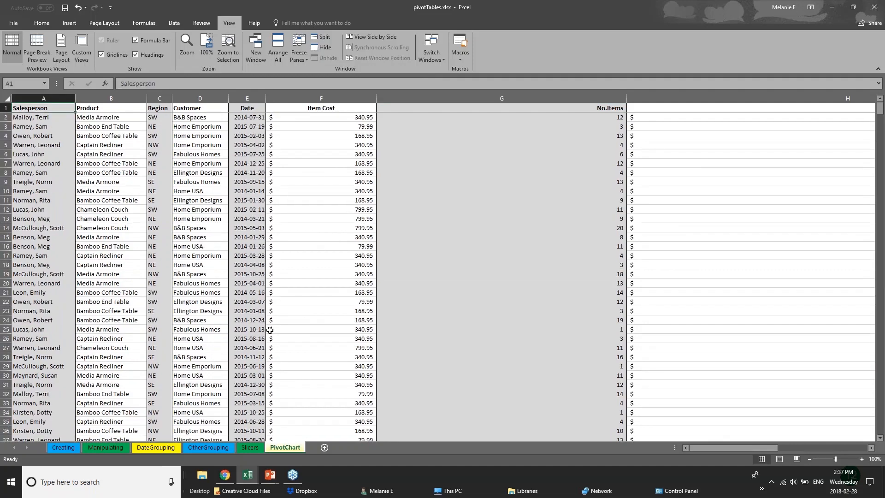
# Step: Autofit Item Cost and narrow No.Items so the Total Cost column comes into view
pyautogui.click(288, 283)
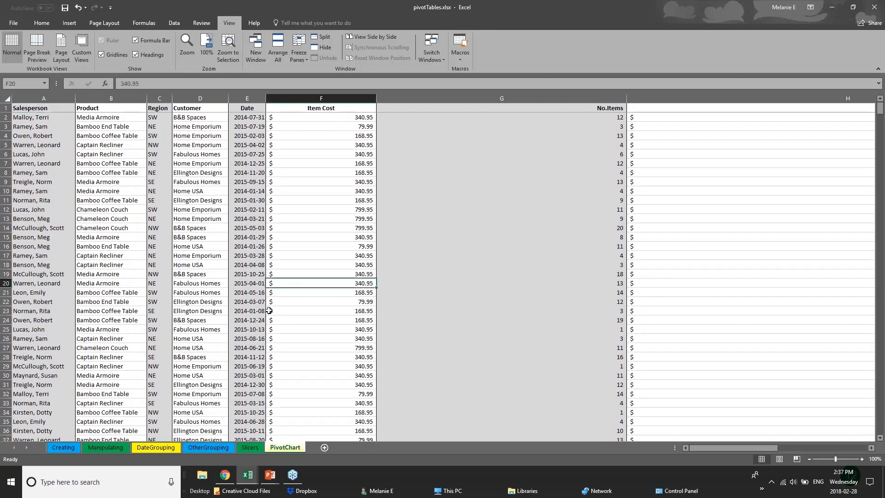
pyautogui.scroll(-6, 267, 313)
pyautogui.scroll(4, 267, 314)
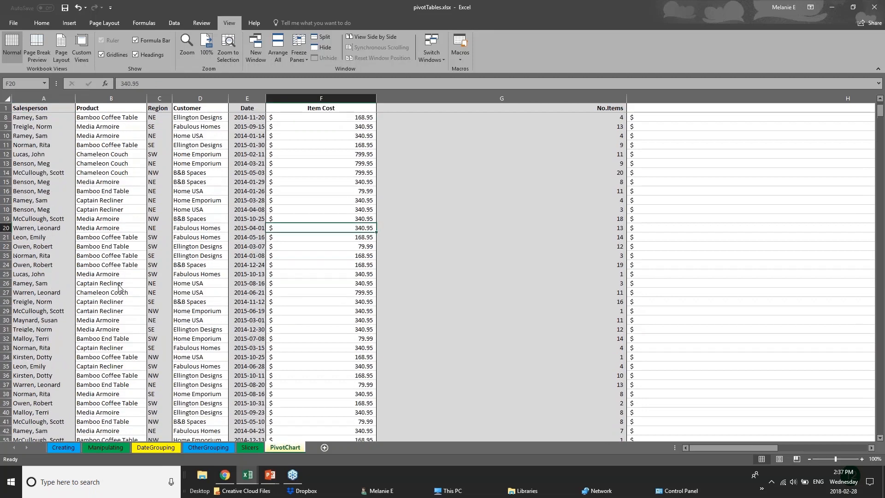
pyautogui.click(200, 310)
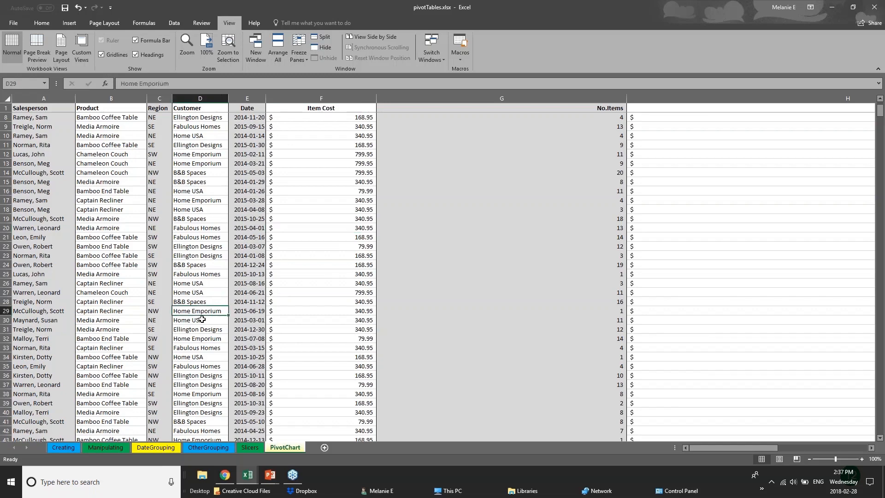
pyautogui.scroll(-8, 95, 319)
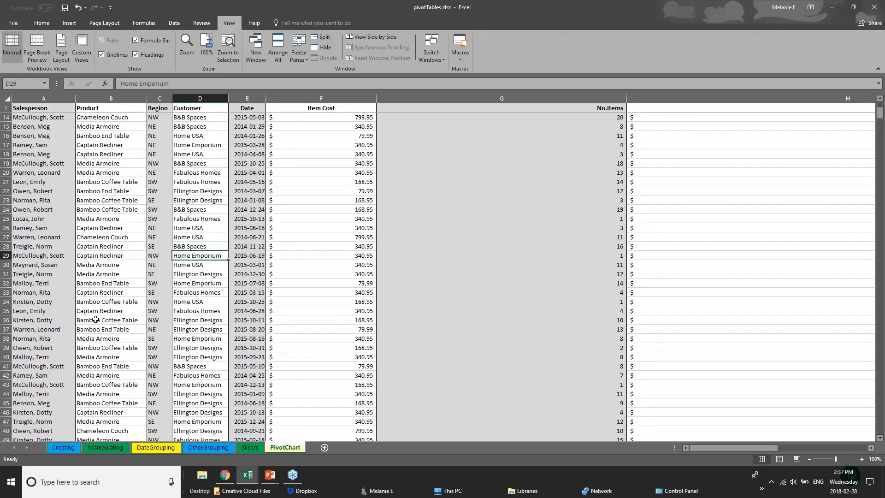
pyautogui.scroll(-7, 96, 319)
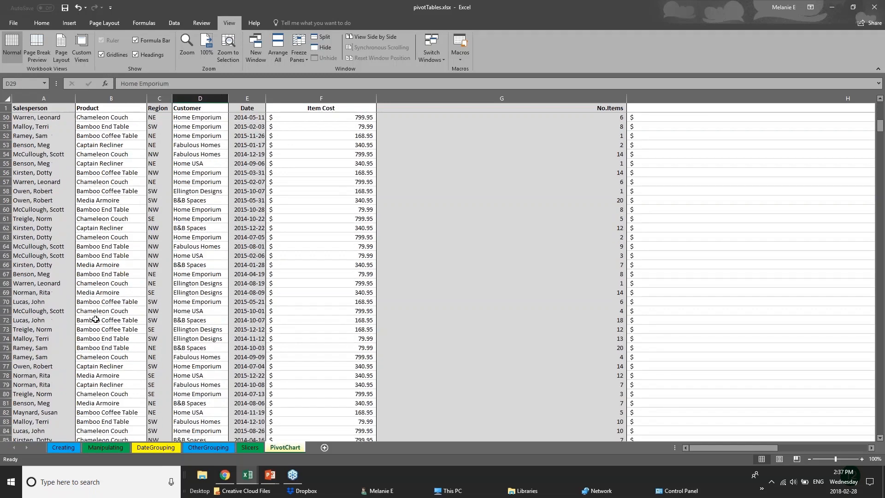
pyautogui.scroll(4, 45, 351)
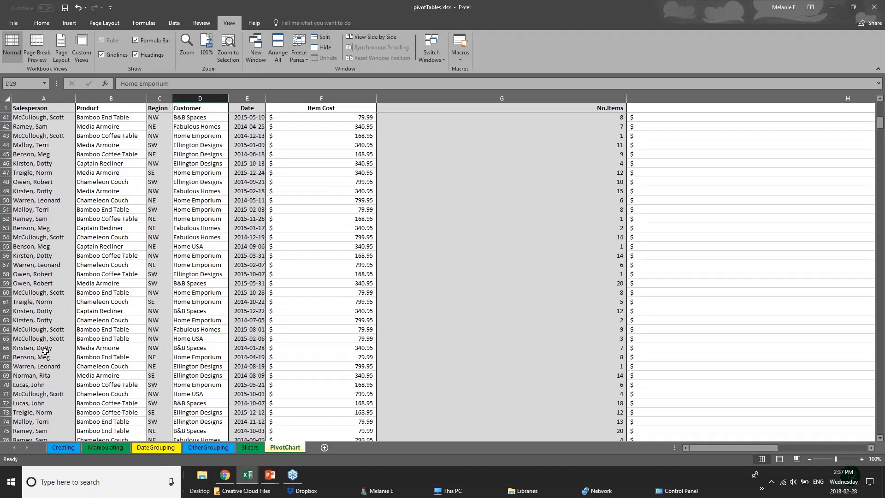
pyautogui.scroll(8, 45, 351)
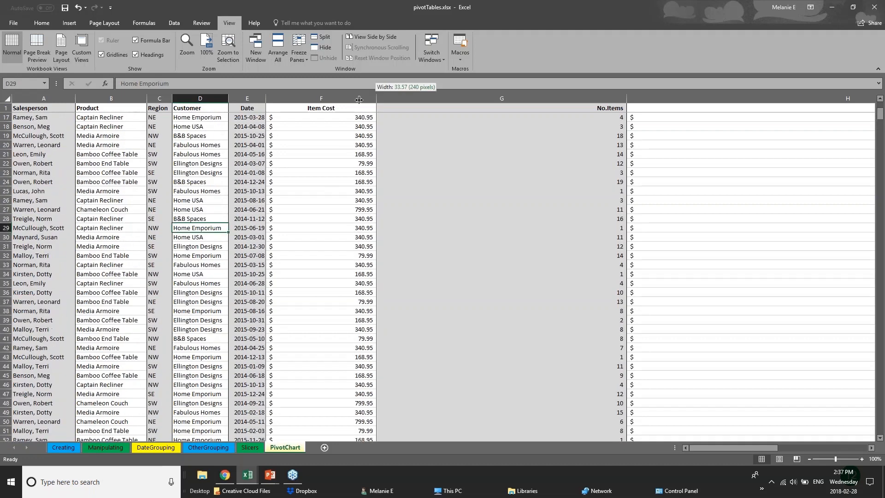
pyautogui.doubleClick(377, 98)
pyautogui.moveTo(580, 98); pyautogui.dragTo(405, 98)
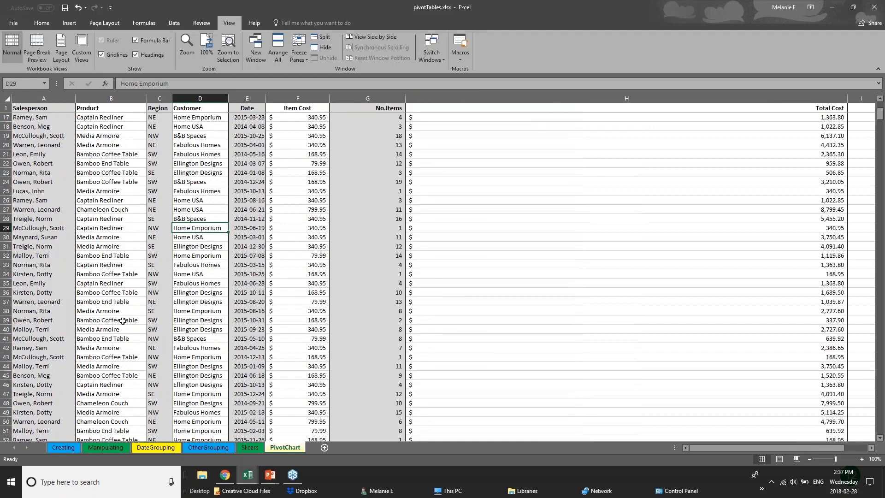
# Step: Split the sheet into separate panes at row 110
pyautogui.scroll(-3, 76, 367)
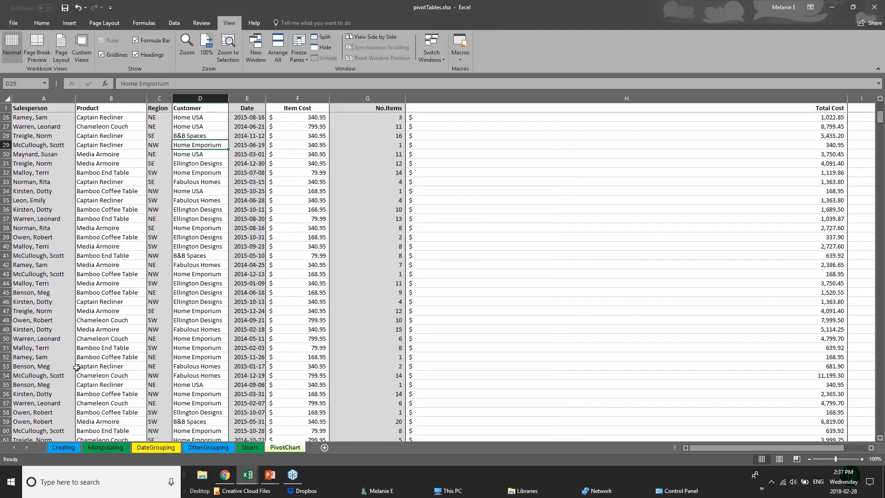
pyautogui.scroll(-18, 76, 367)
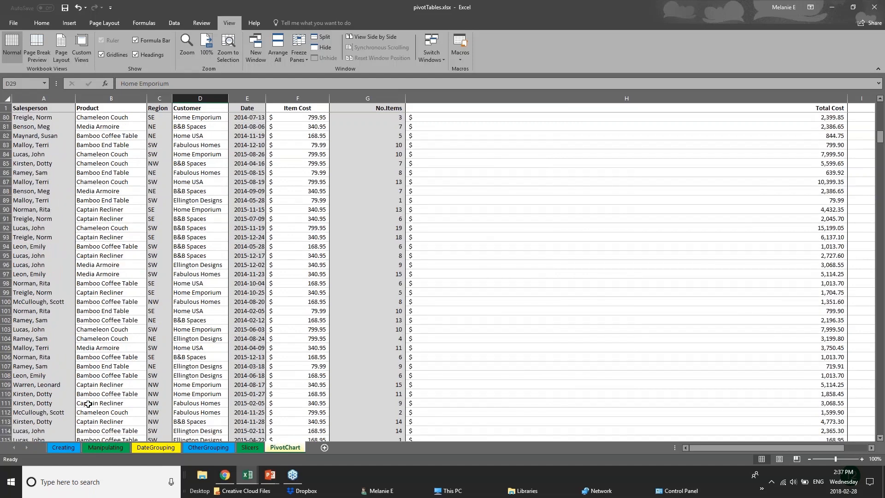
pyautogui.scroll(-2, 88, 404)
pyautogui.click(6, 339)
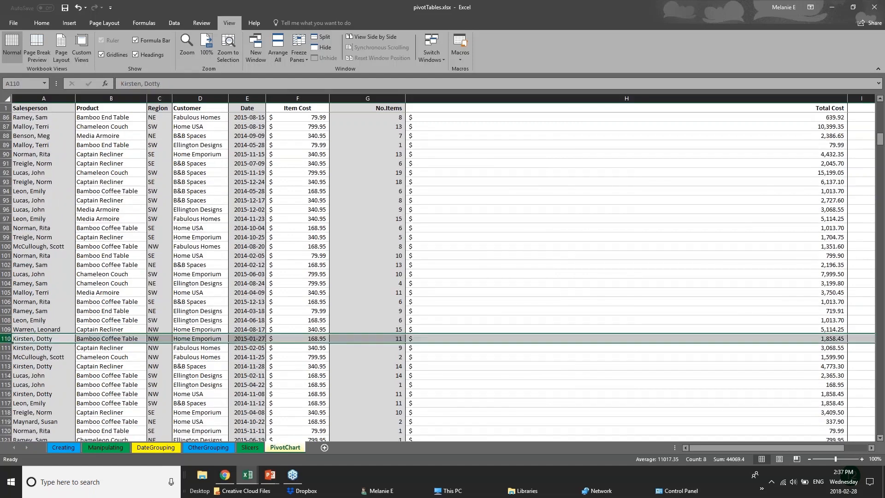
pyautogui.click(315, 38)
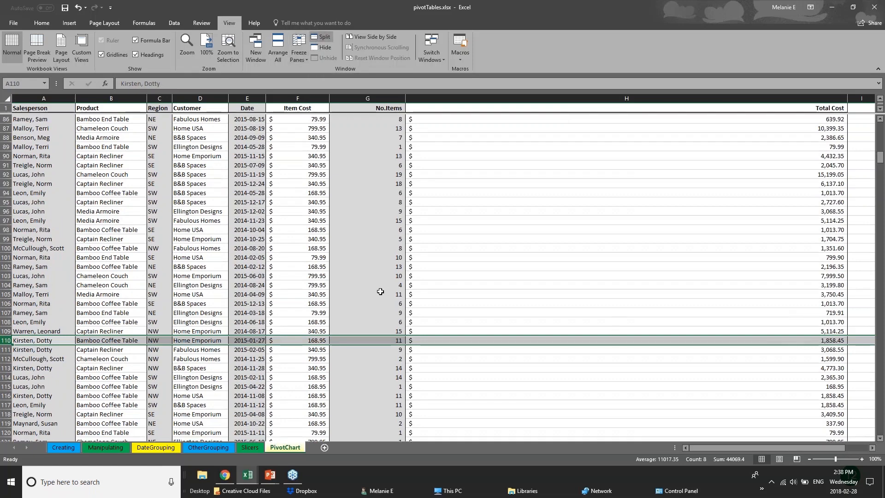
# Step: Split the window into upper and lower panes at row 106
pyautogui.click(382, 300)
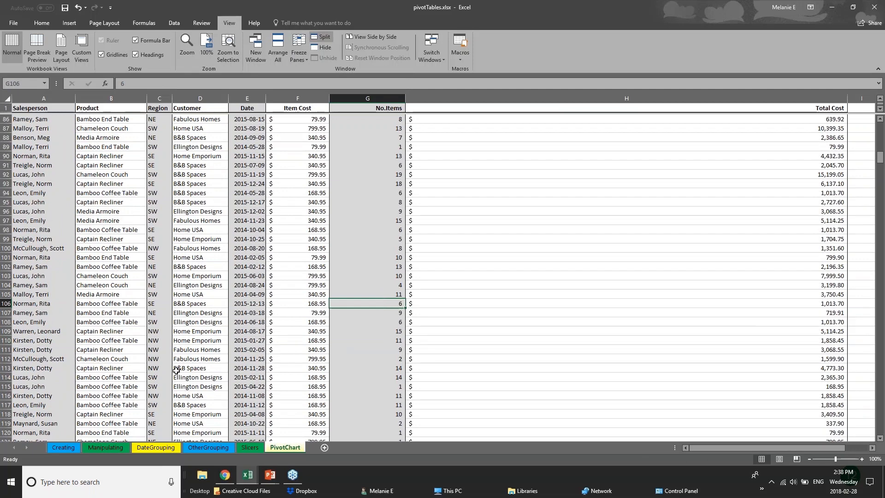
pyautogui.scroll(-3, 170, 360)
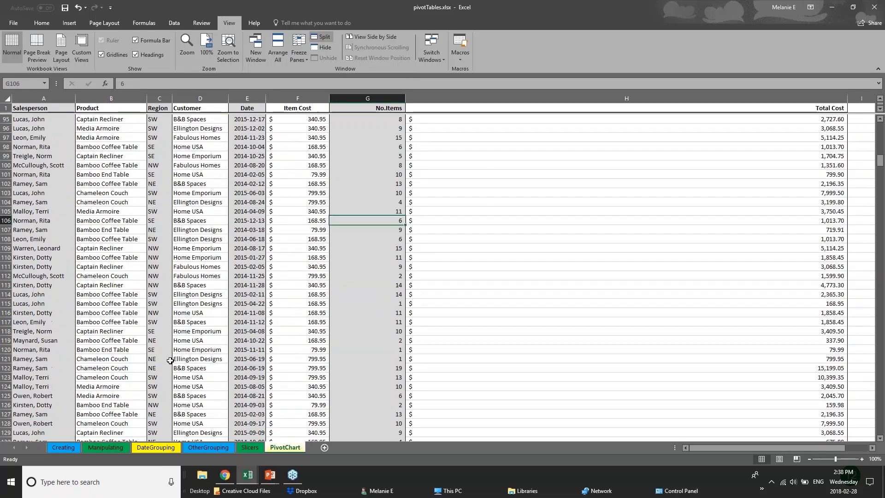
pyautogui.scroll(2, 5, 272)
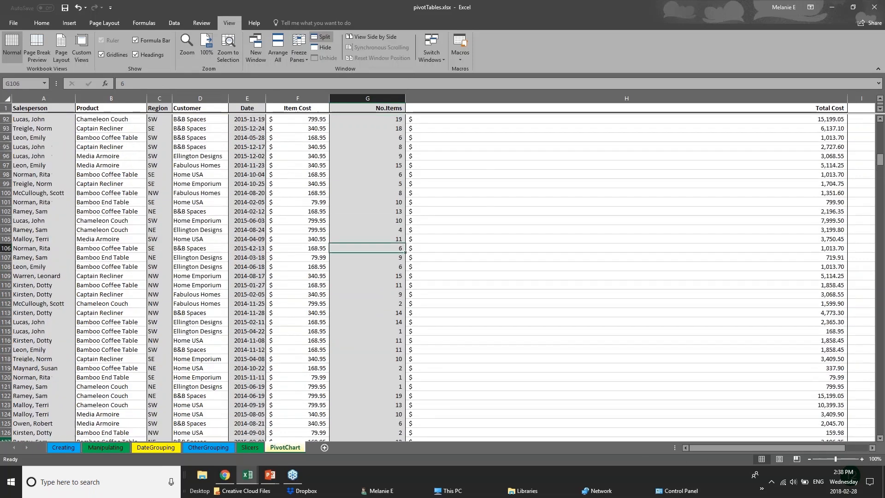
pyautogui.click(5, 274)
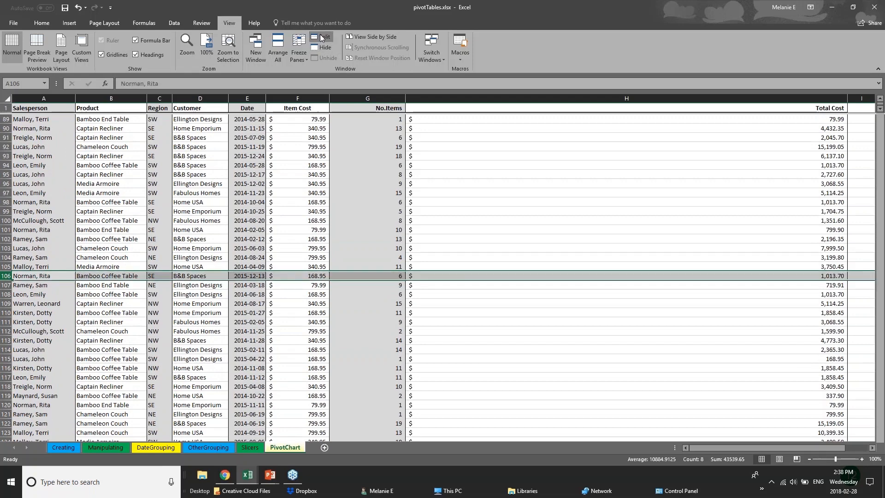
pyautogui.click(321, 37)
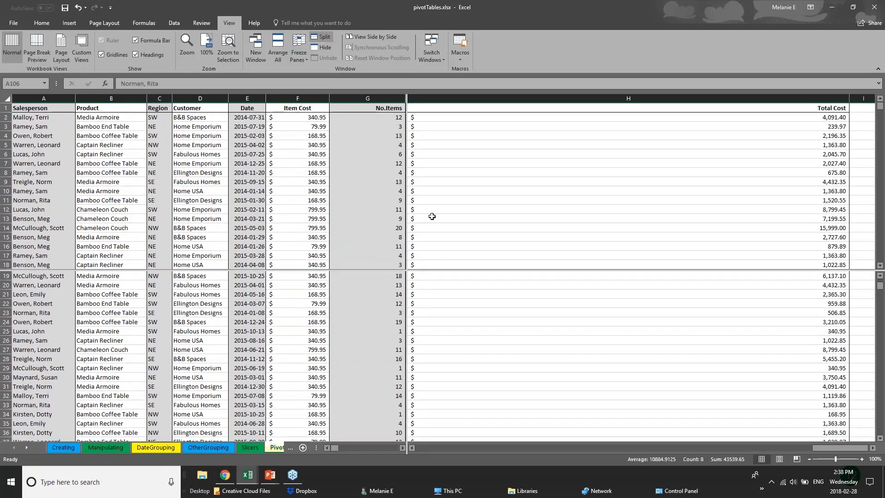
# Step: Look at the Freeze Panes options without choosing one, then scroll the panes
pyautogui.click(383, 274)
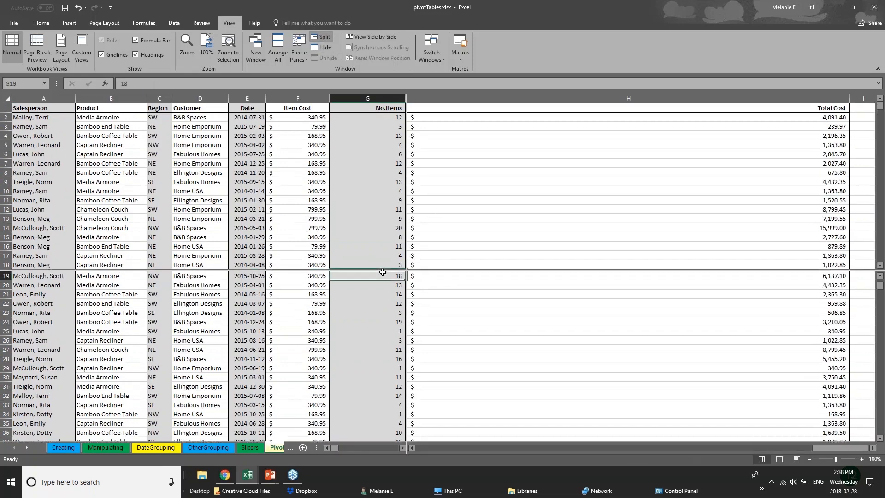
pyautogui.click(299, 54)
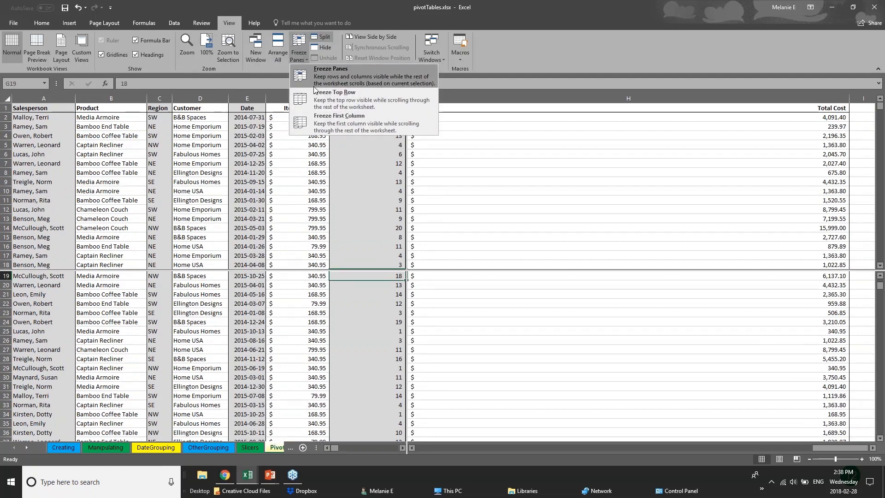
pyautogui.click(492, 121)
pyautogui.scroll(4, 366, 345)
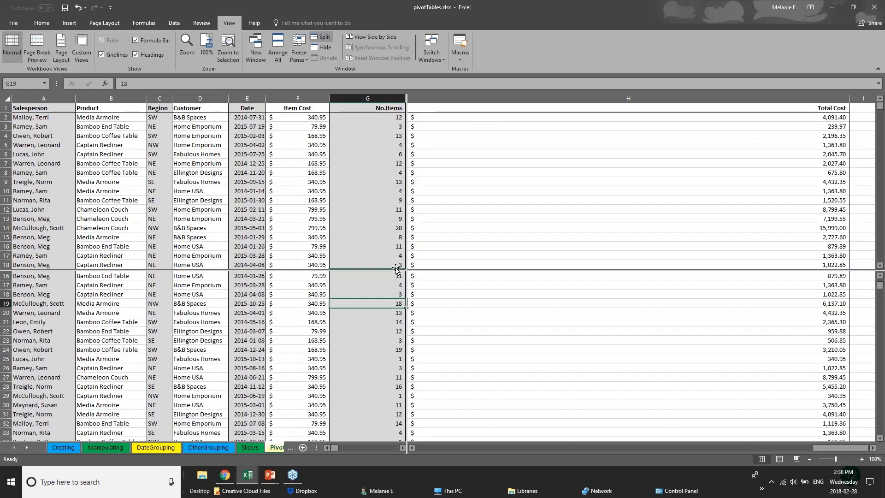
pyautogui.scroll(-4, 366, 368)
pyautogui.scroll(6, 366, 369)
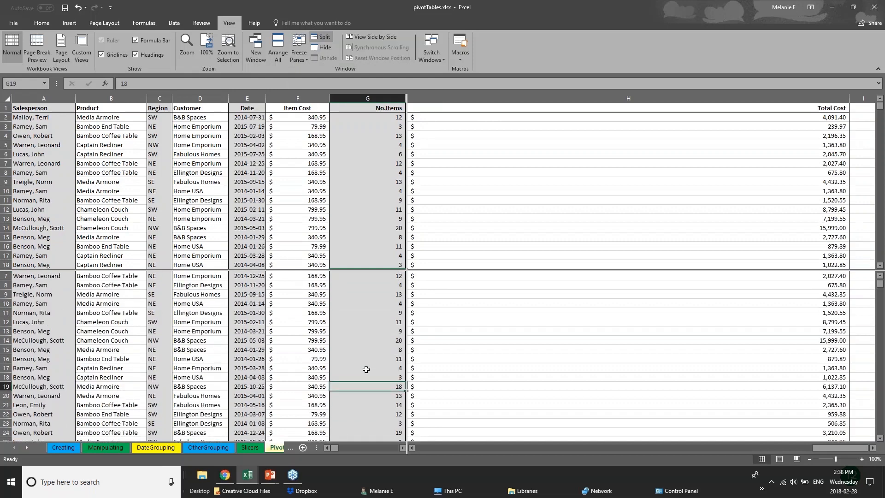
pyautogui.scroll(-13, 366, 369)
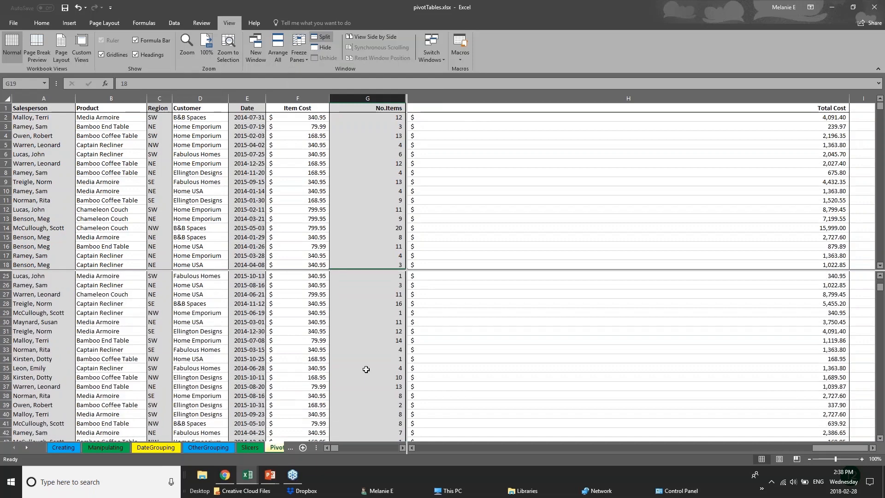
pyautogui.scroll(-20, 366, 369)
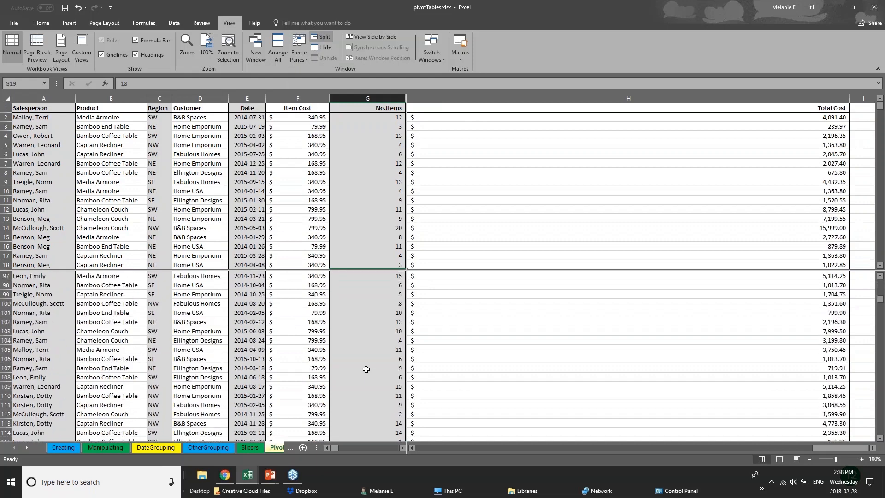
pyautogui.scroll(4, 366, 369)
# Step: Select cells G8, E12, C54, A55 and A97 while scrolling each pane independently
pyautogui.click(345, 172)
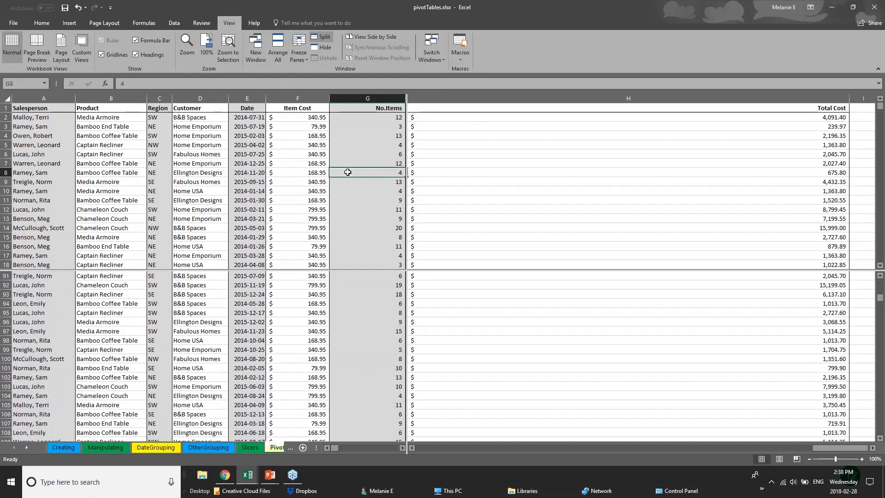
pyautogui.click(252, 208)
pyautogui.scroll(-15, 251, 206)
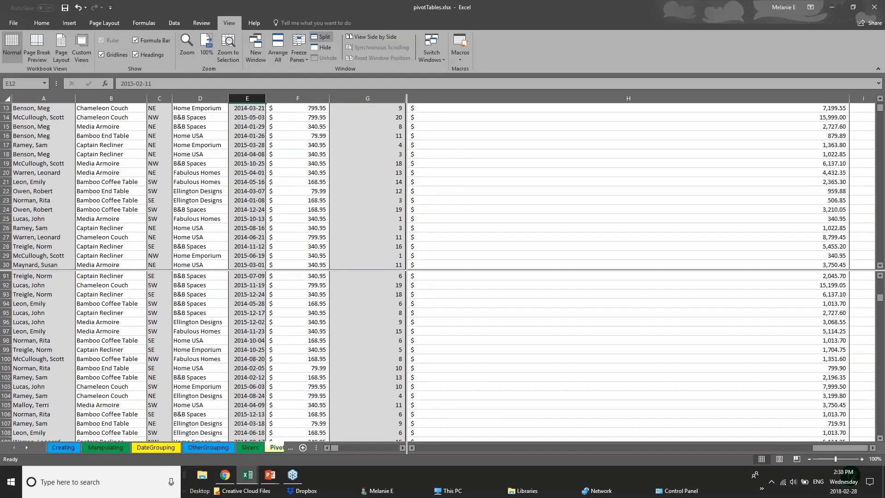
pyautogui.click(159, 182)
pyautogui.click(19, 189)
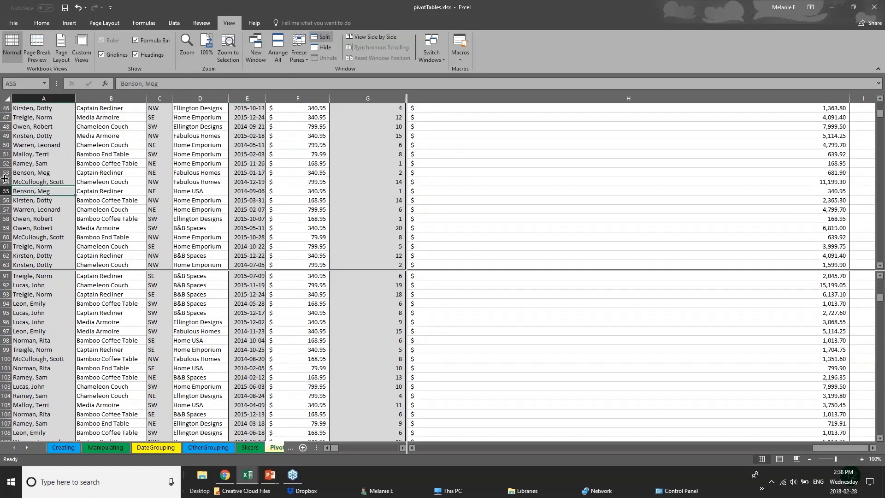
pyautogui.scroll(4, 55, 233)
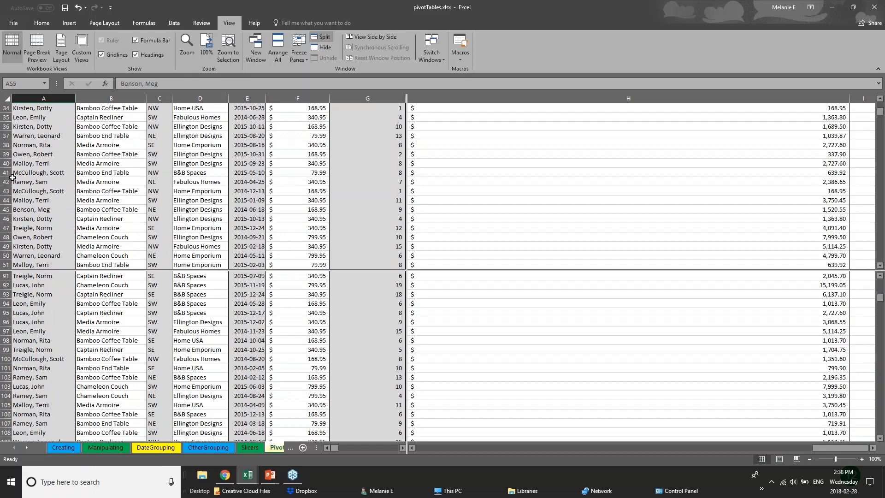
pyautogui.click(56, 330)
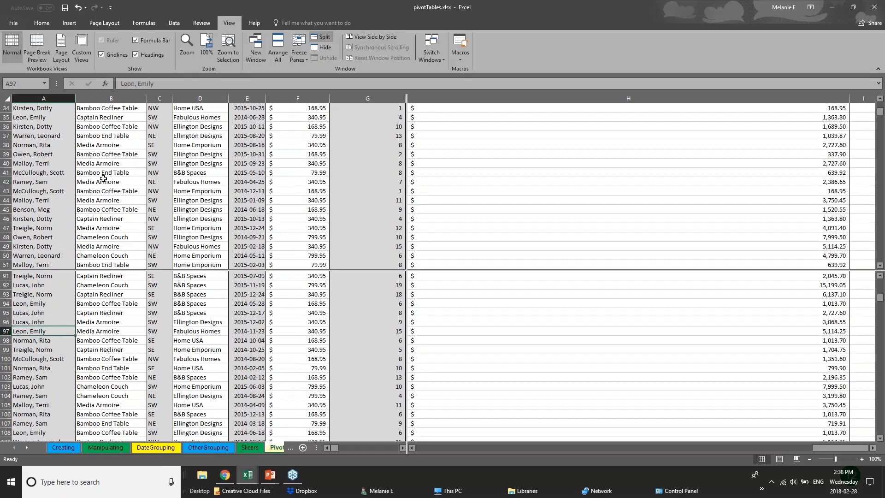
pyautogui.click(288, 448)
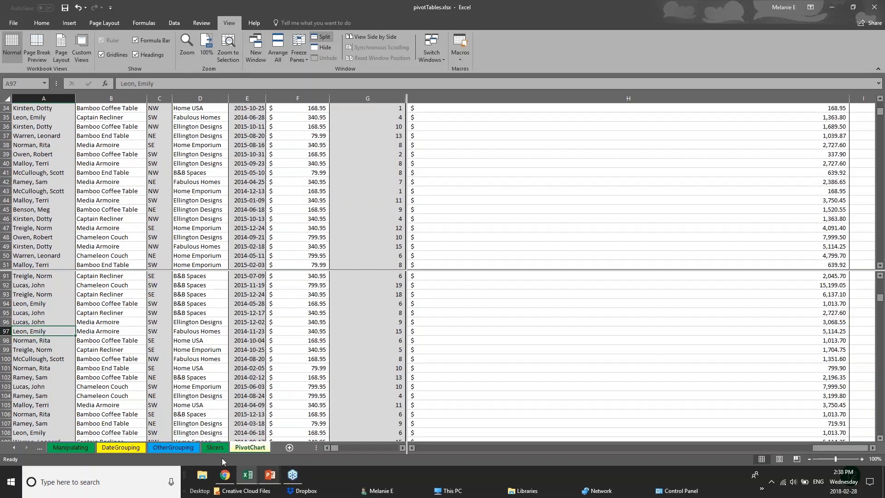
pyautogui.click(191, 449)
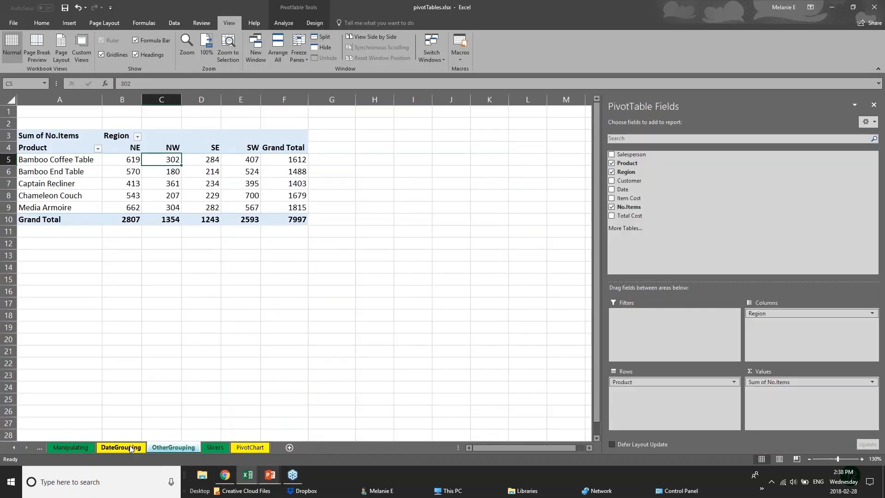
pyautogui.click(129, 447)
pyautogui.click(172, 448)
pyautogui.click(98, 449)
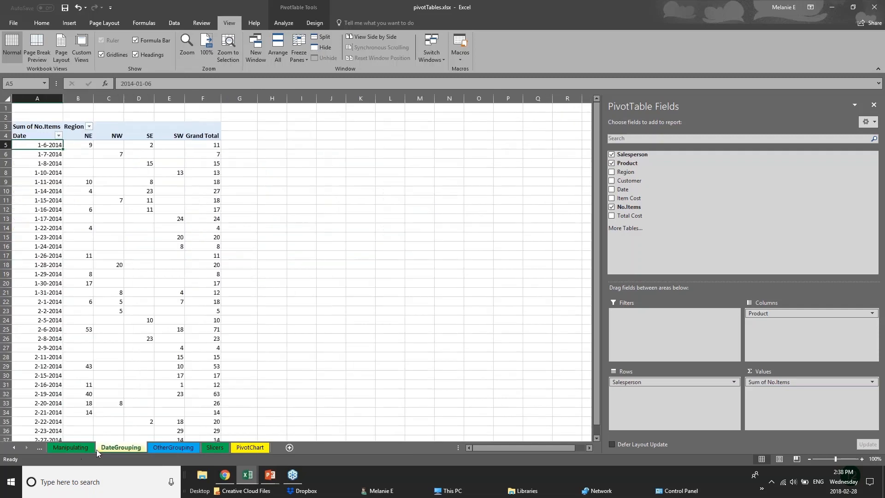
pyautogui.click(164, 451)
pyautogui.click(247, 448)
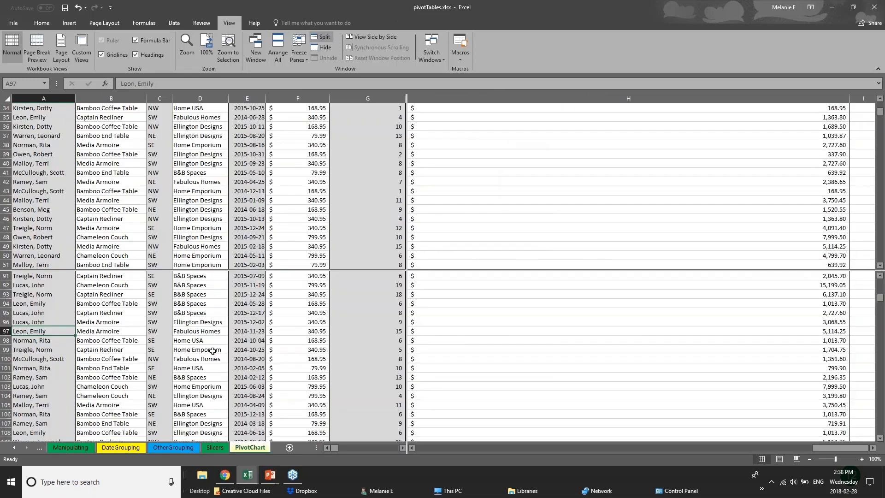
pyautogui.scroll(-6, 216, 328)
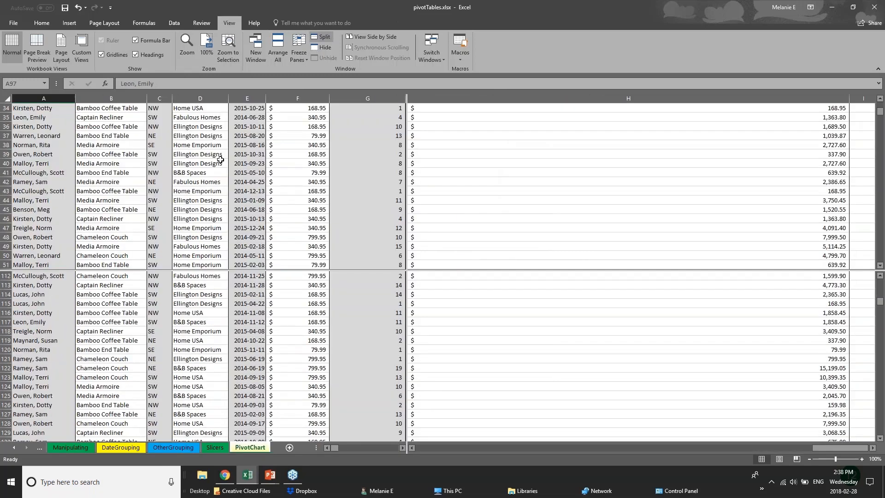
pyautogui.scroll(6, 208, 203)
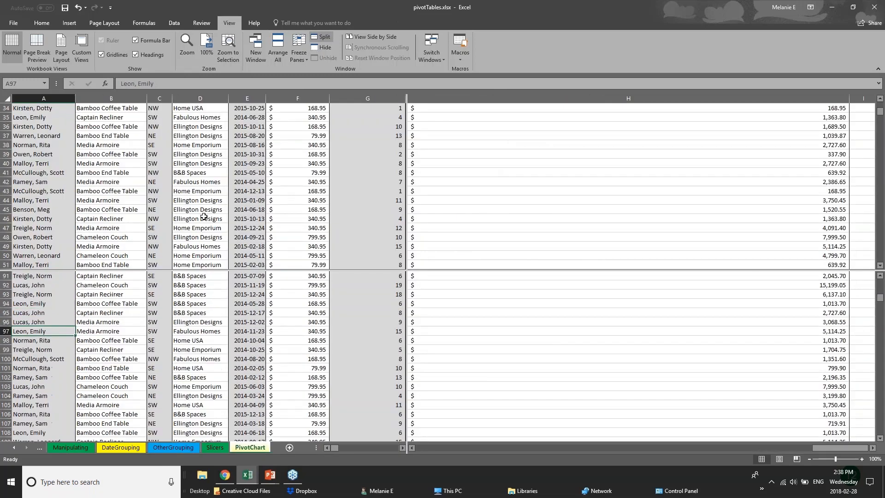
pyautogui.scroll(5, 214, 314)
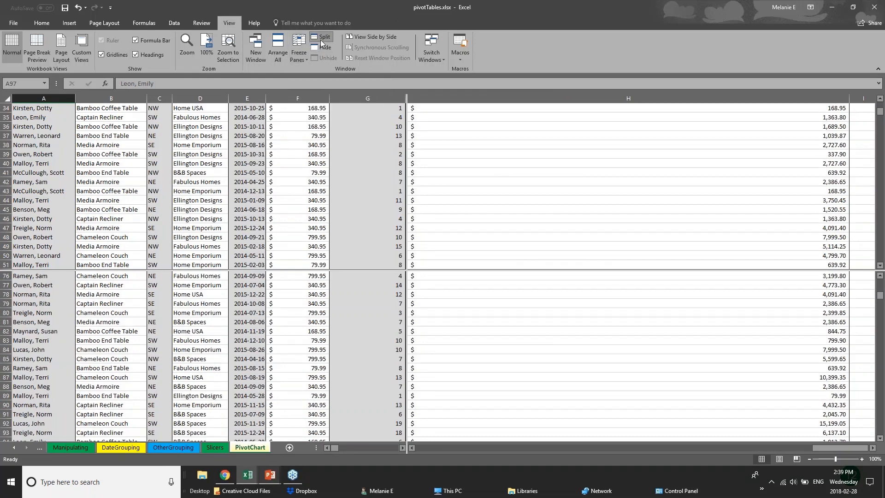
# Step: Return to PowerPoint and move forward to the Saving & Printing slide
pyautogui.click(270, 475)
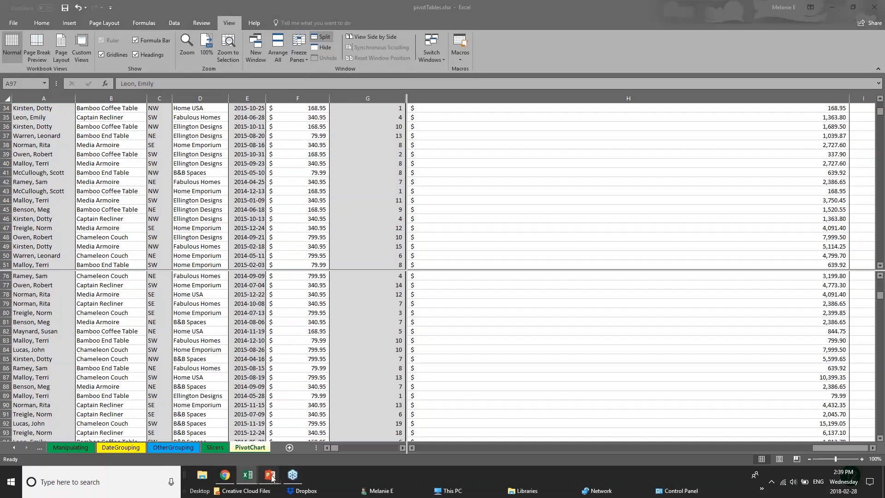
pyautogui.press('Right')
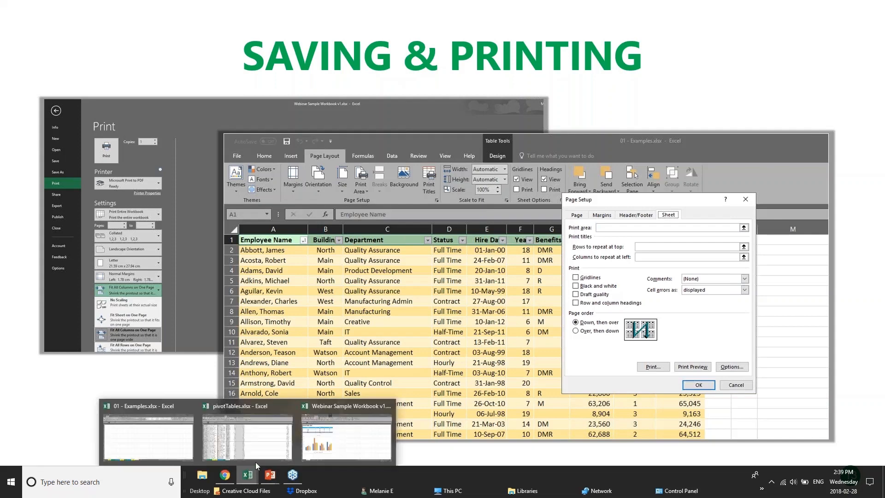
# Step: In pivotTables, look through the OtherGrouping, DateGrouping and Manipulating pivot sheets
pyautogui.click(256, 460)
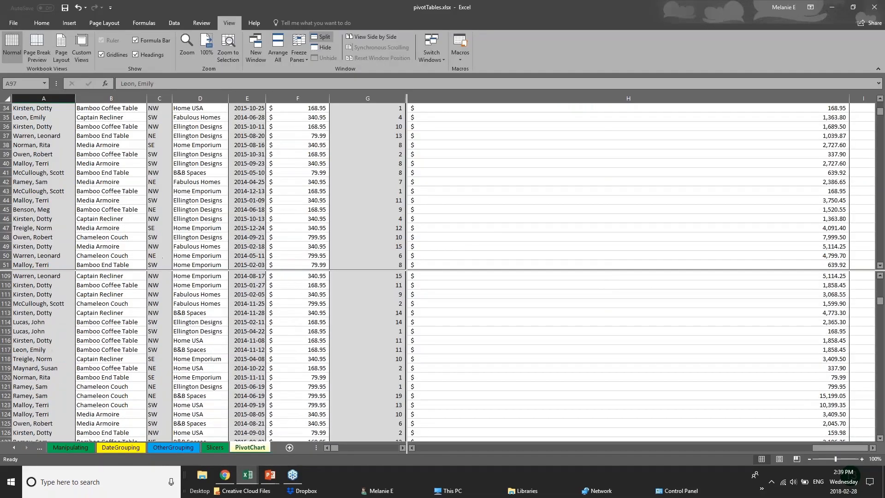
pyautogui.scroll(-11, 322, 368)
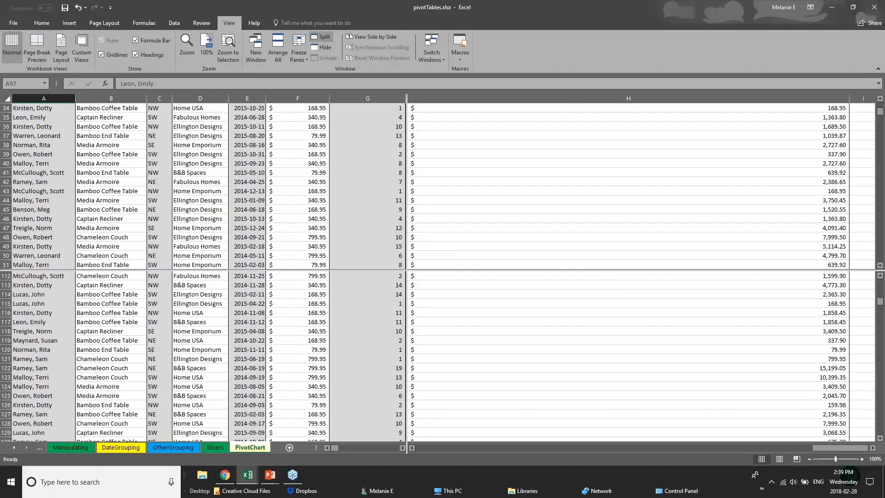
pyautogui.click(177, 448)
pyautogui.click(105, 447)
pyautogui.click(86, 449)
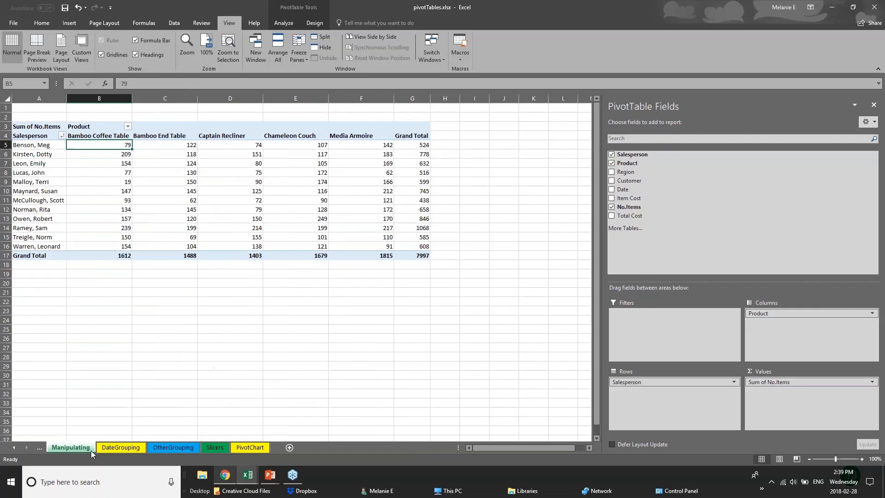
# Step: Switch to the 01 - Examples workbook and show its 2017 Budget sheet
pyautogui.click(257, 479)
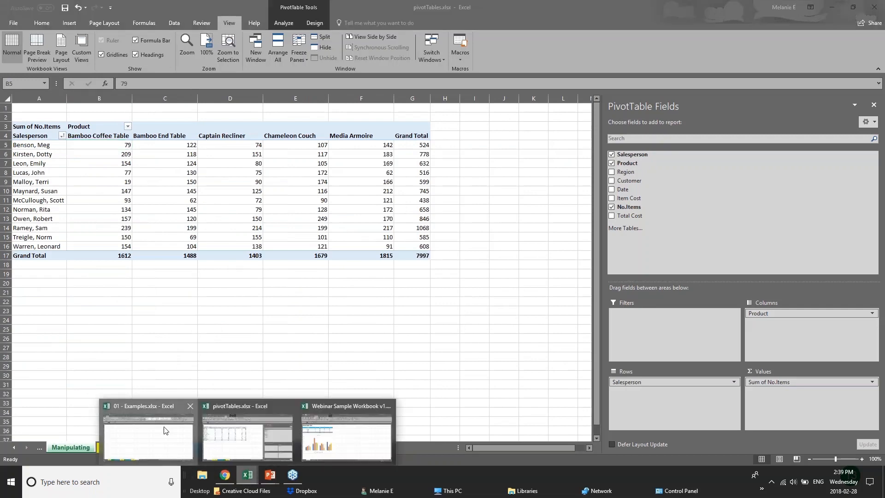
pyautogui.click(166, 430)
pyautogui.click(137, 447)
pyautogui.click(99, 447)
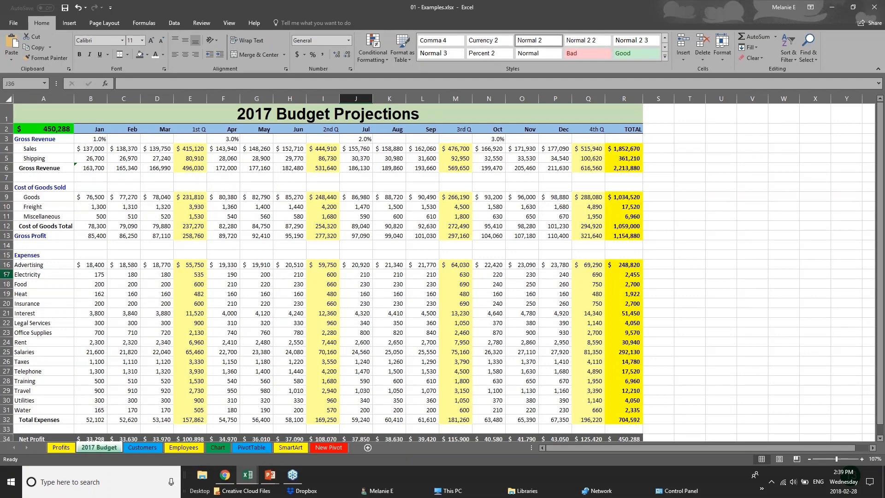
# Step: Save 01 - Examples, then open Save As targeting the Desktop as an Excel Workbook
pyautogui.click(13, 23)
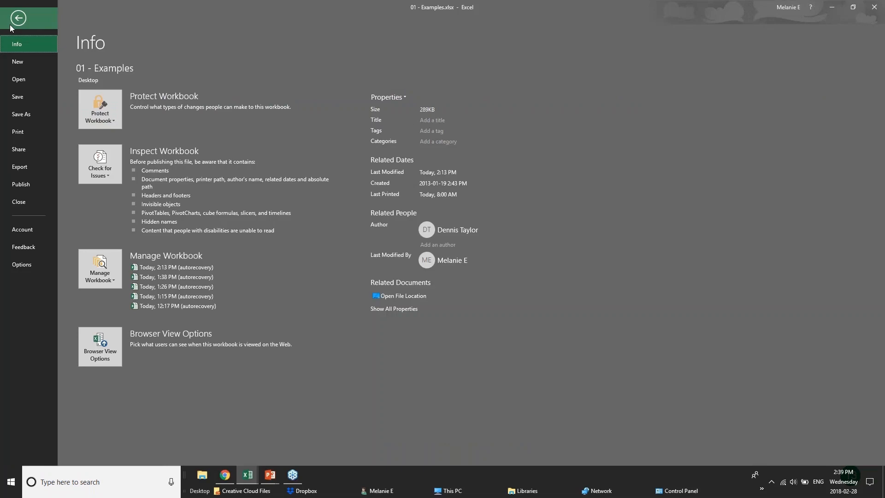
pyautogui.click(37, 99)
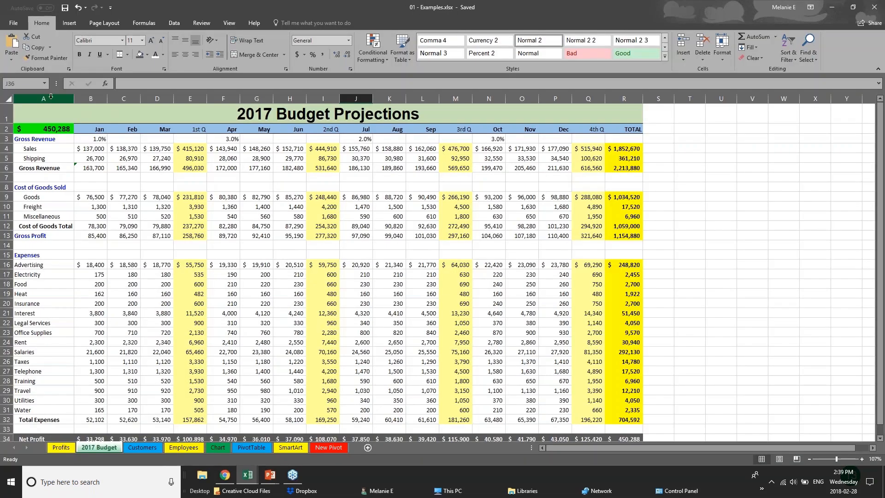
pyautogui.click(10, 21)
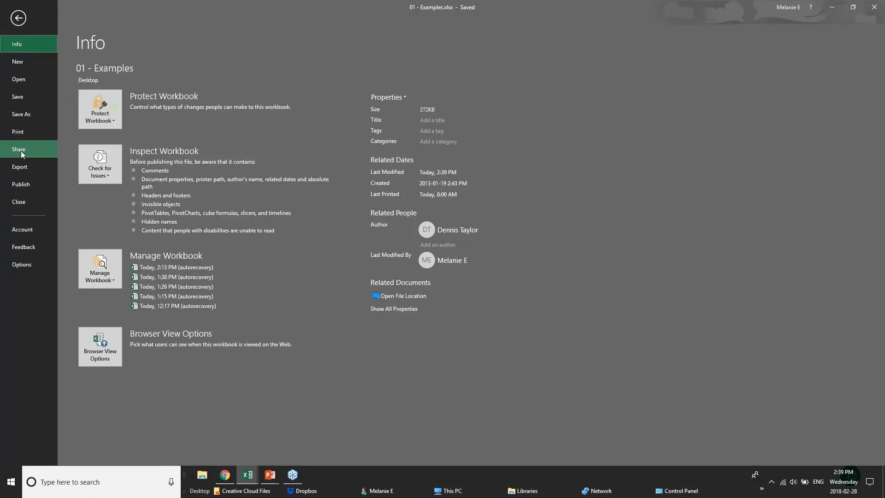
pyautogui.click(21, 120)
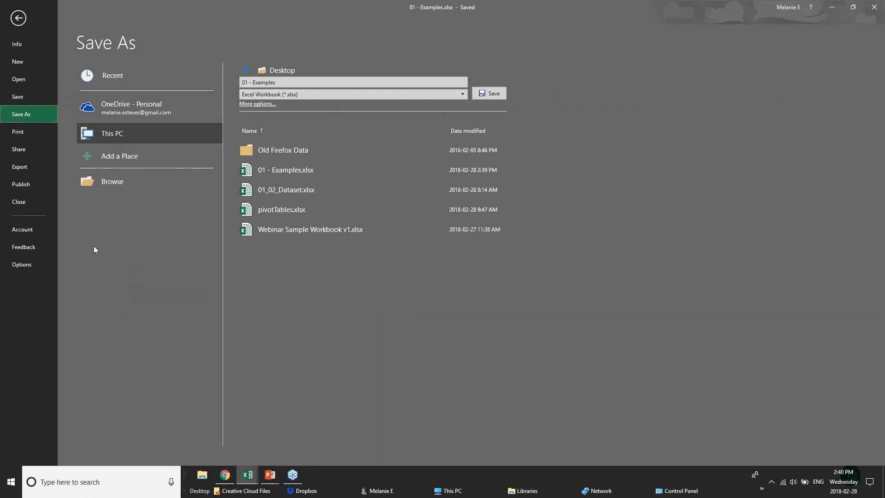
# Step: Choose Microsoft Print to PDF as the printer and page the preview back to page 1
pyautogui.click(18, 133)
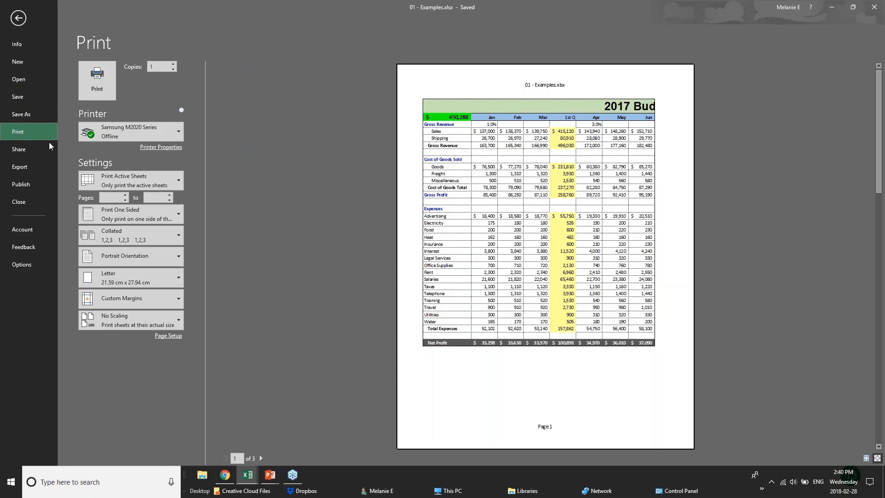
pyautogui.click(159, 134)
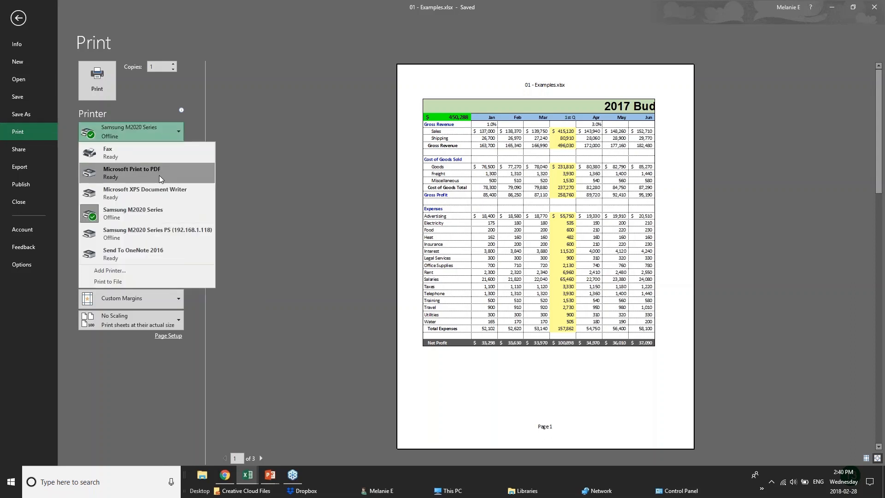
pyautogui.click(159, 175)
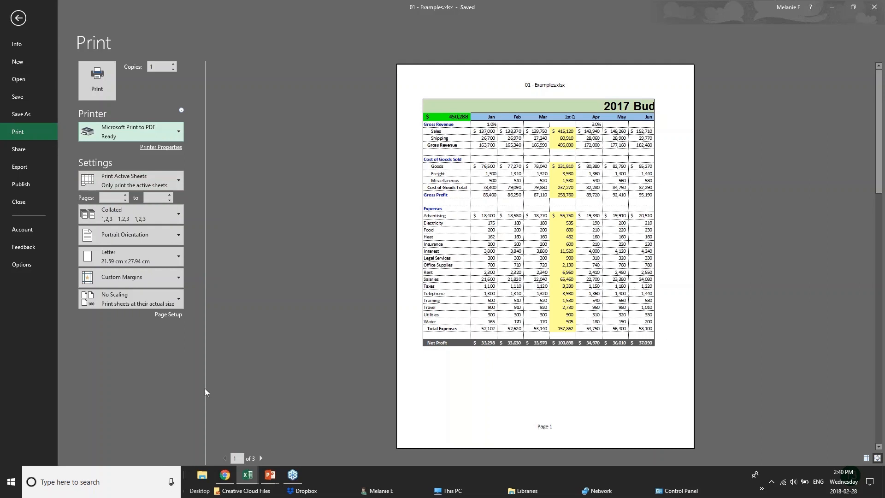
pyautogui.click(262, 458)
pyautogui.click(261, 458)
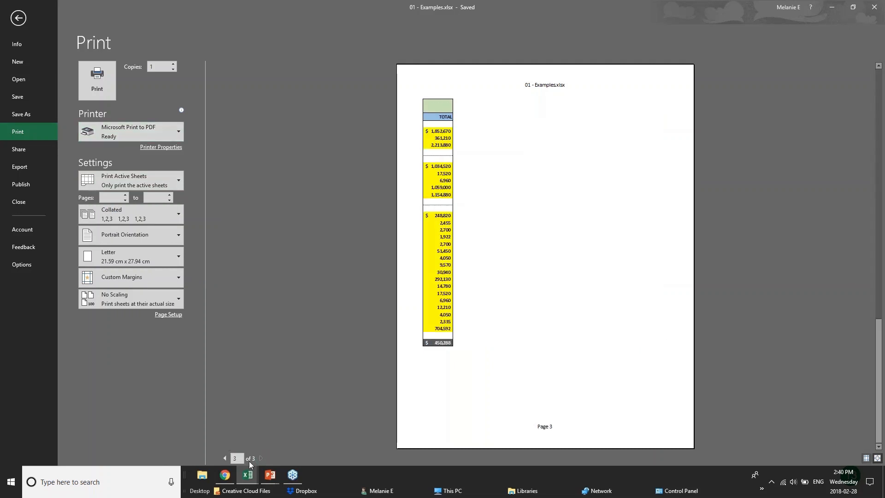
pyautogui.doubleClick(234, 458)
pyautogui.write('1')
pyautogui.press('Return')
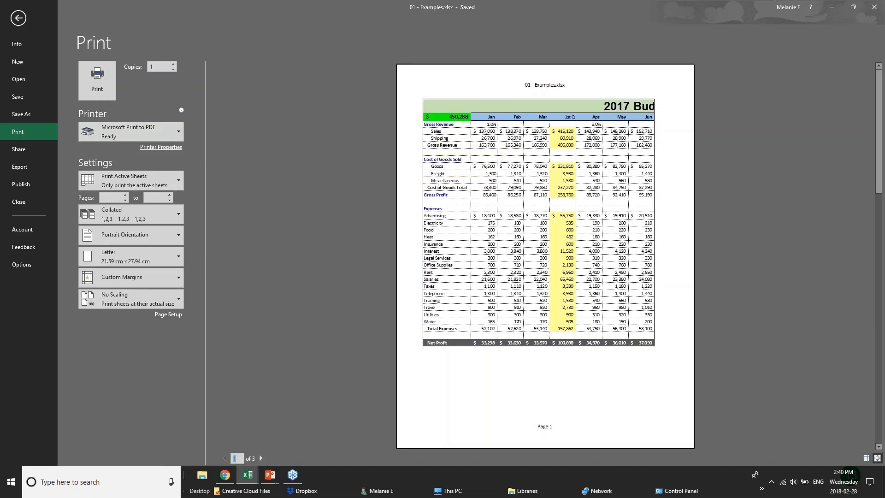
# Step: Set landscape orientation and keep Print Active Sheets as the print range
pyautogui.click(168, 236)
pyautogui.click(168, 256)
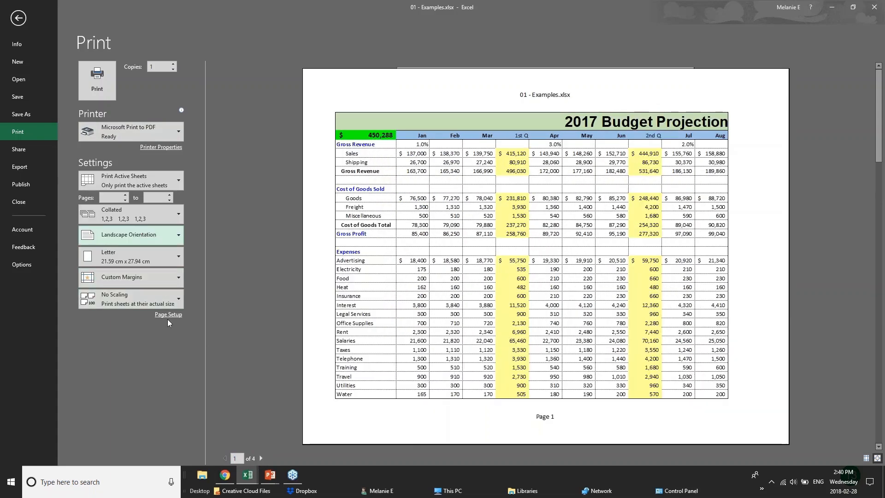
pyautogui.click(177, 178)
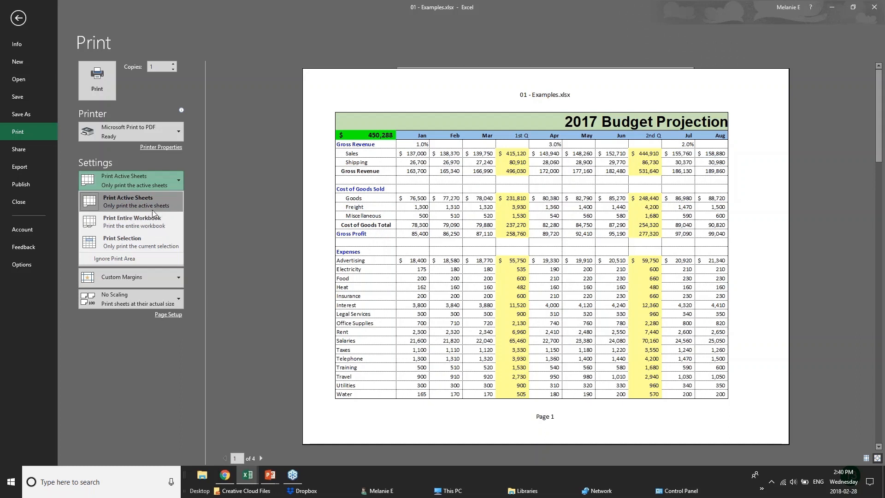
pyautogui.click(153, 240)
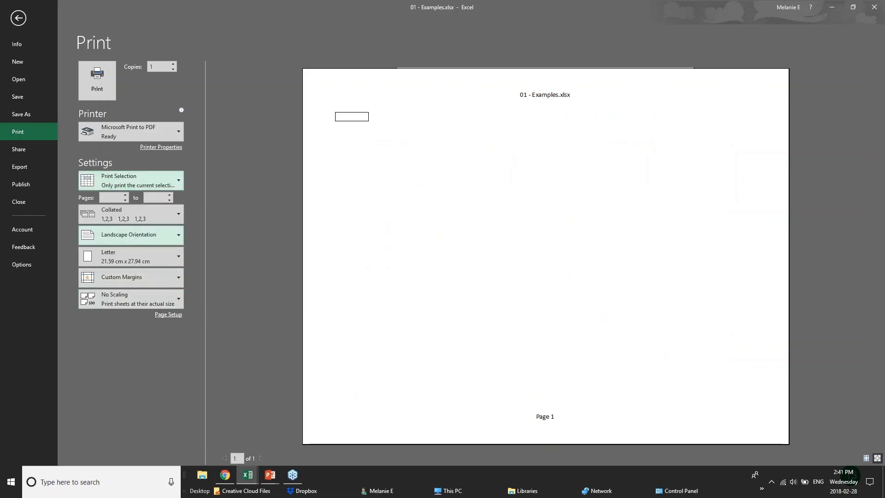
pyautogui.click(158, 174)
pyautogui.click(146, 209)
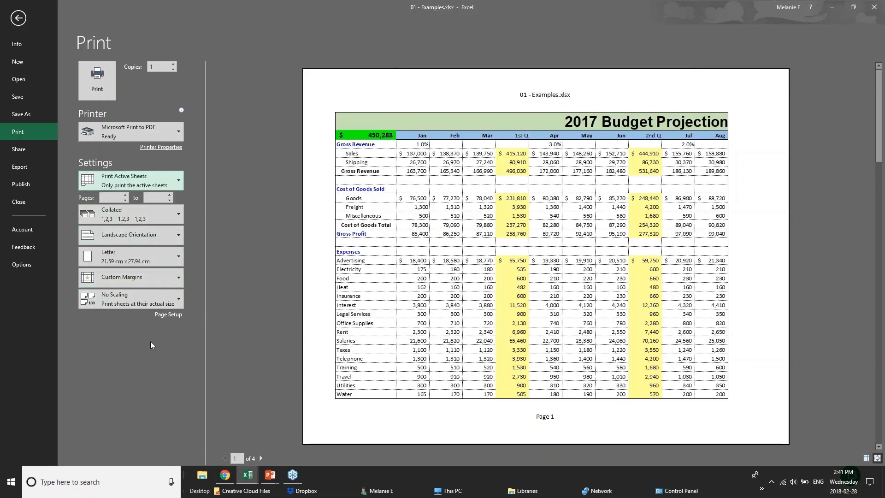
# Step: Apply Narrow margins (0.64 cm) and bring up the Page Setup dialog
pyautogui.click(174, 277)
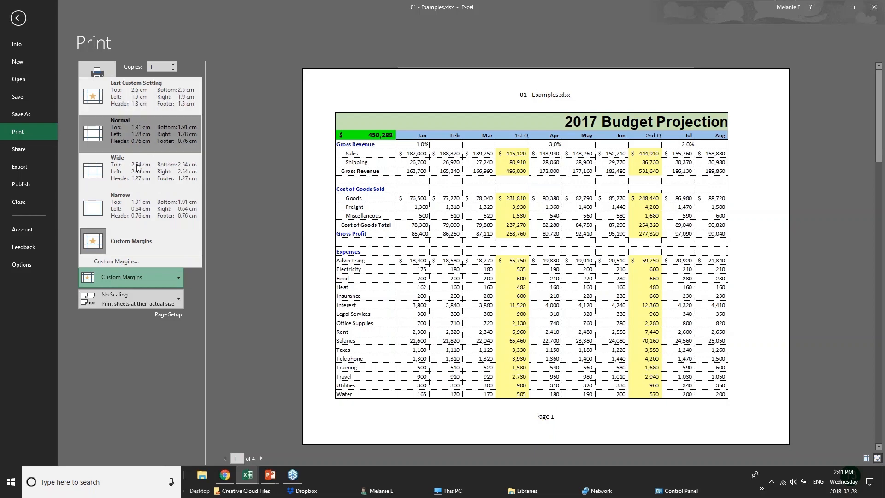
pyautogui.click(138, 208)
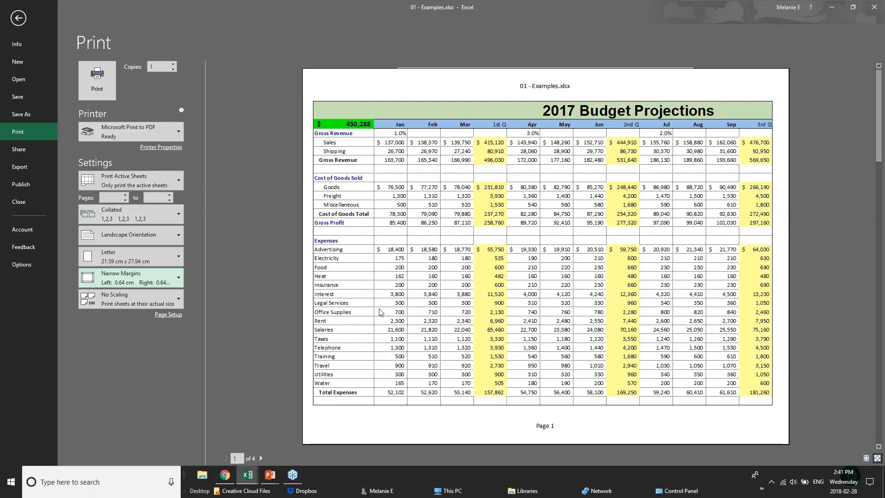
pyautogui.click(168, 314)
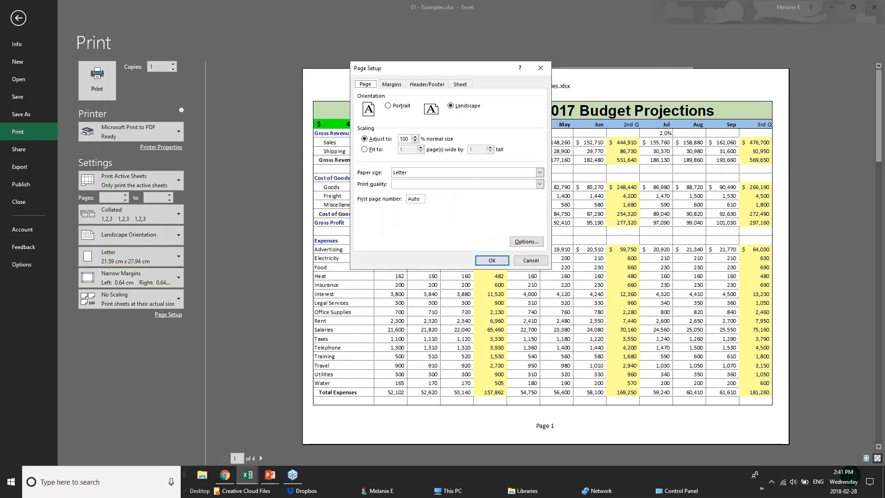
# Step: Scale the printout to fit on 1 page instead of a percentage
pyautogui.click(415, 141)
pyautogui.click(415, 137)
pyautogui.click(415, 141)
pyautogui.click(365, 149)
# Step: Create a custom header: BUDGET PROJECTIONS on the left, CONFIDENTIAL in the centre
pyautogui.click(391, 84)
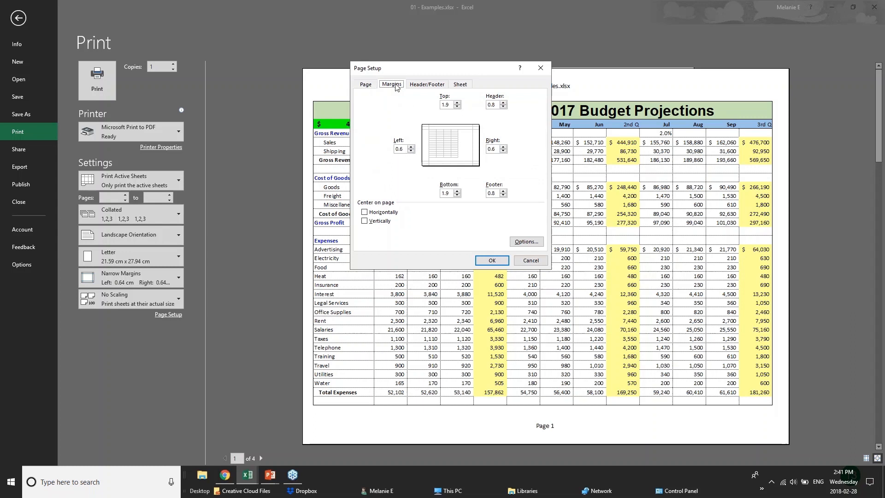
pyautogui.click(427, 84)
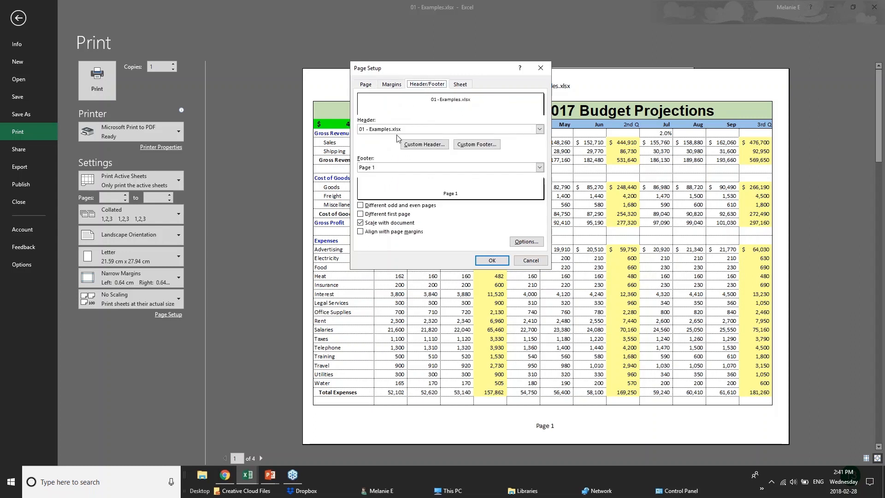
pyautogui.click(540, 129)
pyautogui.click(540, 129)
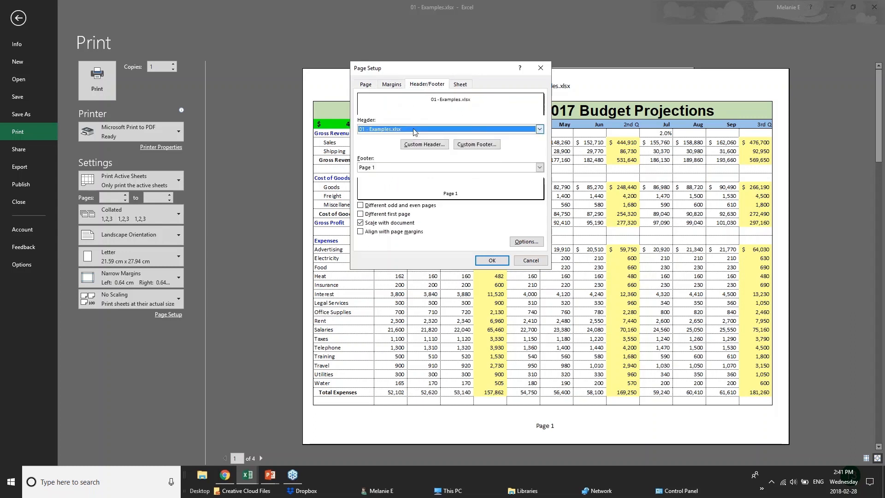
pyautogui.click(420, 144)
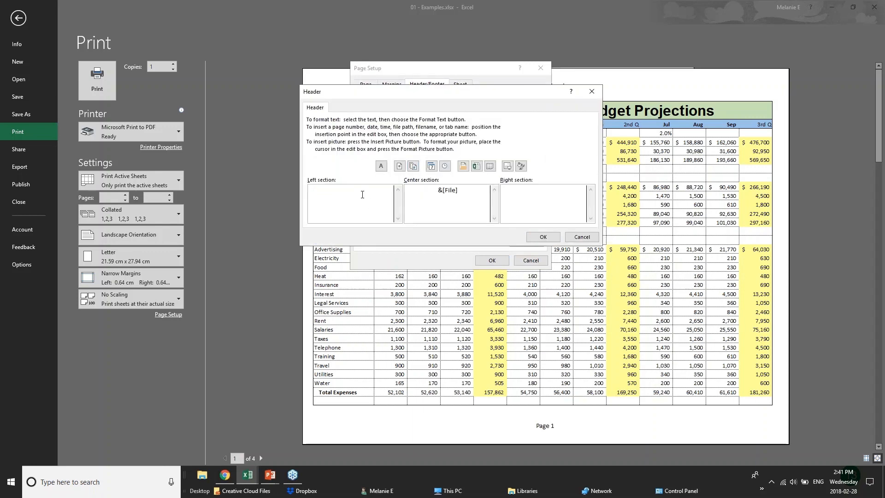
pyautogui.write('BUDGET PROD')
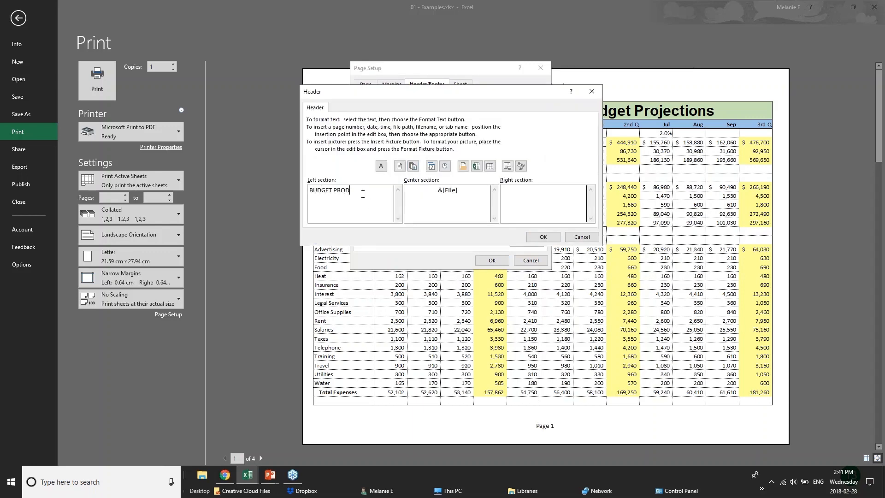
pyautogui.press('BackSpace')
pyautogui.write('JECTIONS')
pyautogui.moveTo(480, 191); pyautogui.dragTo(405, 189)
pyautogui.write('CONFIDENTIAL')
pyautogui.click(543, 237)
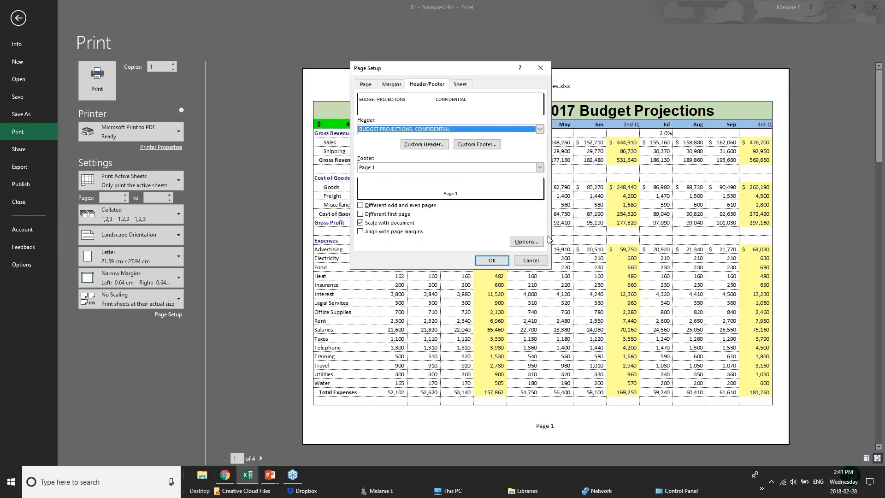
# Step: Apply Page Setup and review the 2017 Budget sheet previewed on one landscape page
pyautogui.click(492, 260)
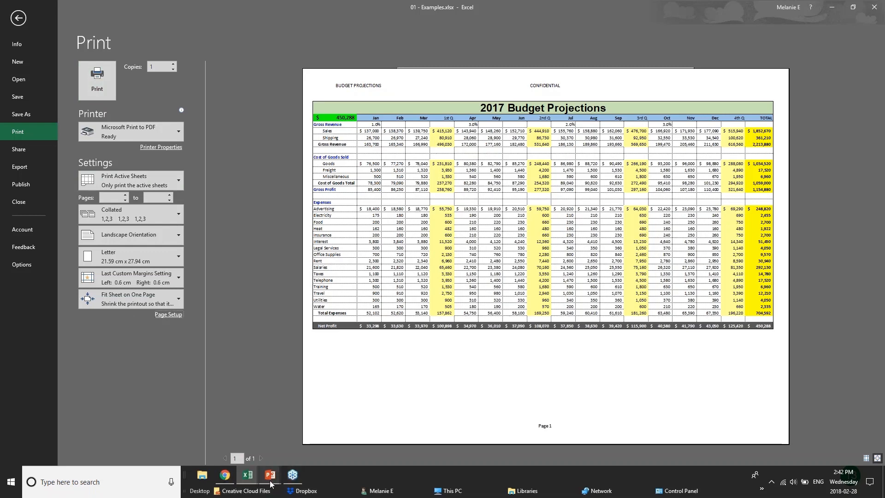
pyautogui.moveTo(270, 483)
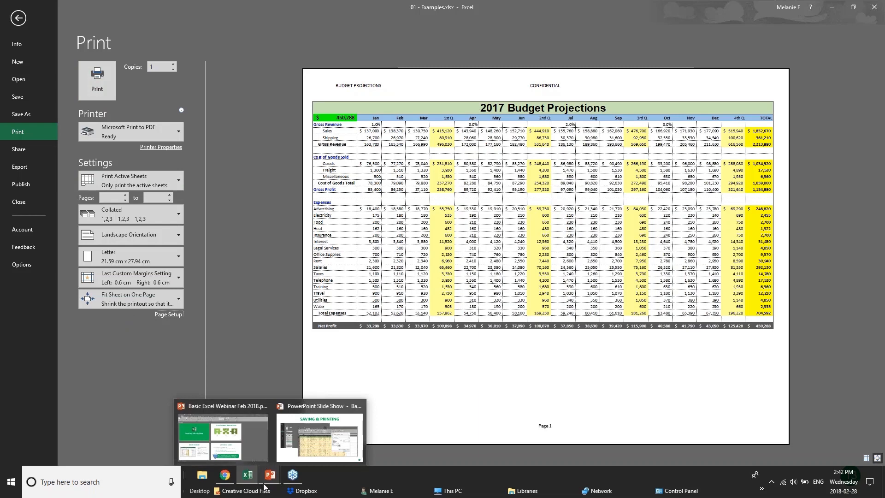
# Step: Show the SHARING & SECURITY slide, then bring the 'Connected to GoToWebinar' browser page forward
pyautogui.click(319, 436)
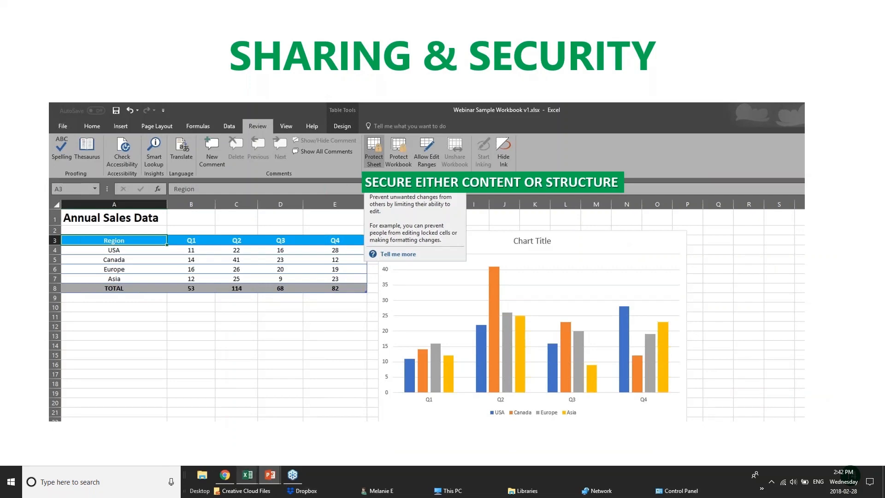
pyautogui.click(229, 476)
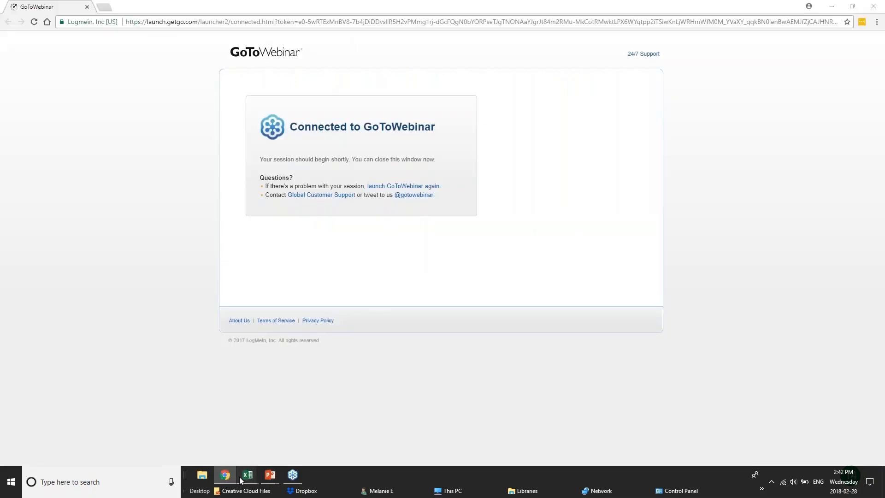
# Step: Return to Excel, leave print view, and open the Save As dialog for This PC
pyautogui.moveTo(244, 476)
pyautogui.click(152, 438)
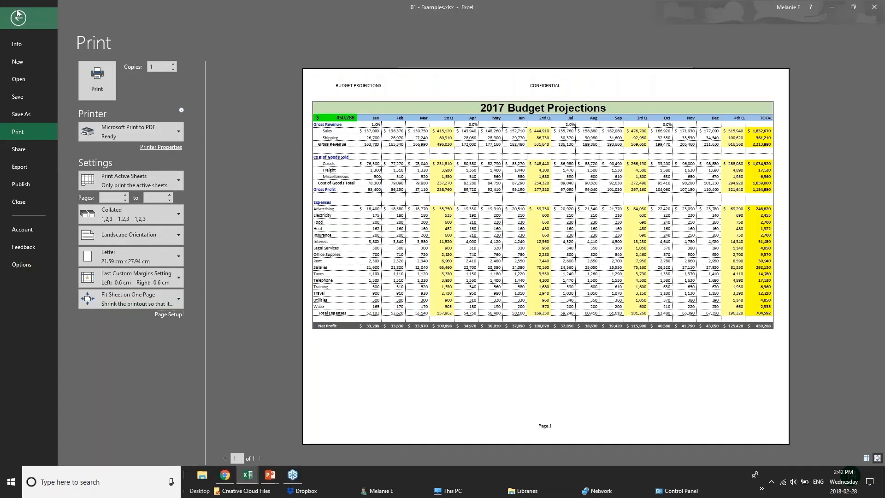
pyautogui.click(17, 17)
pyautogui.click(13, 23)
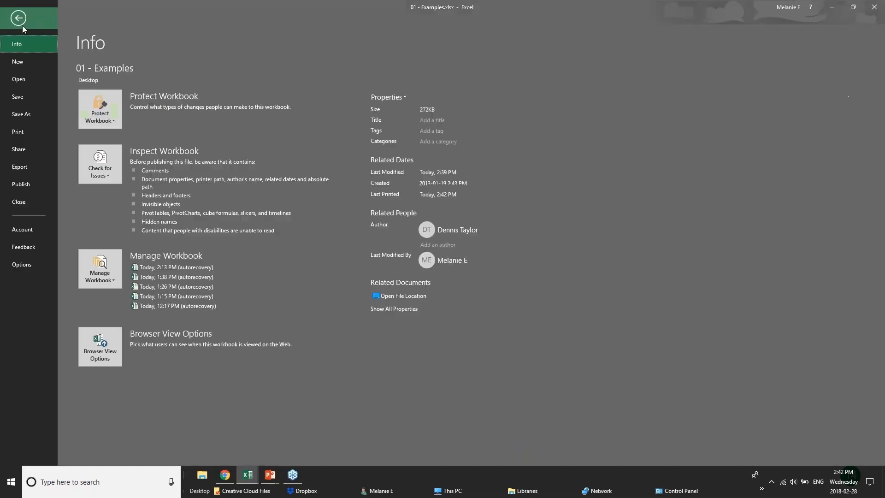
pyautogui.click(16, 114)
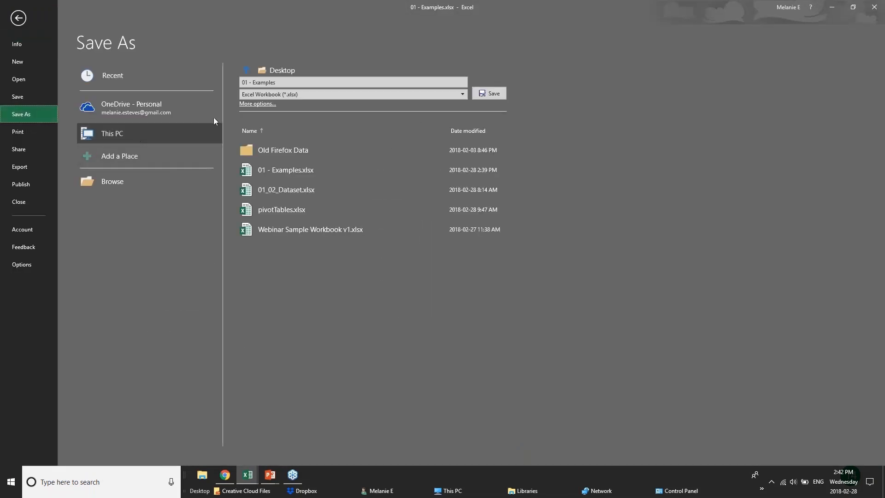
pyautogui.click(110, 113)
pyautogui.click(119, 135)
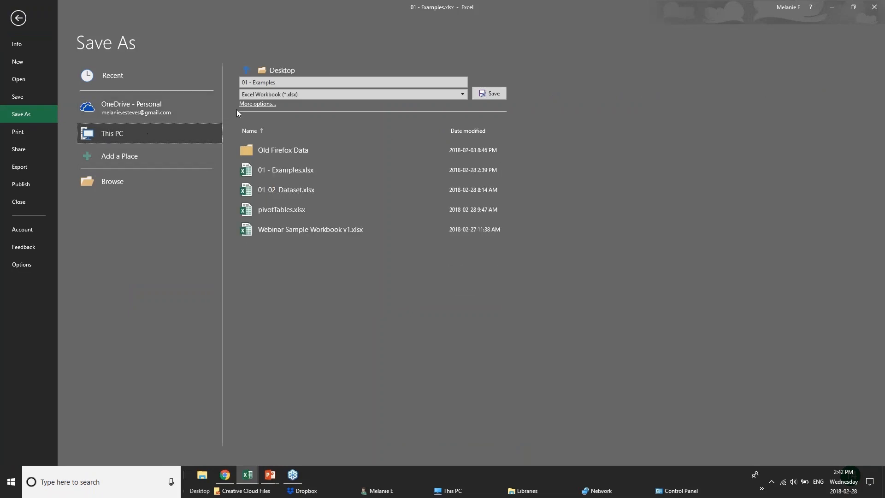
pyautogui.click(251, 104)
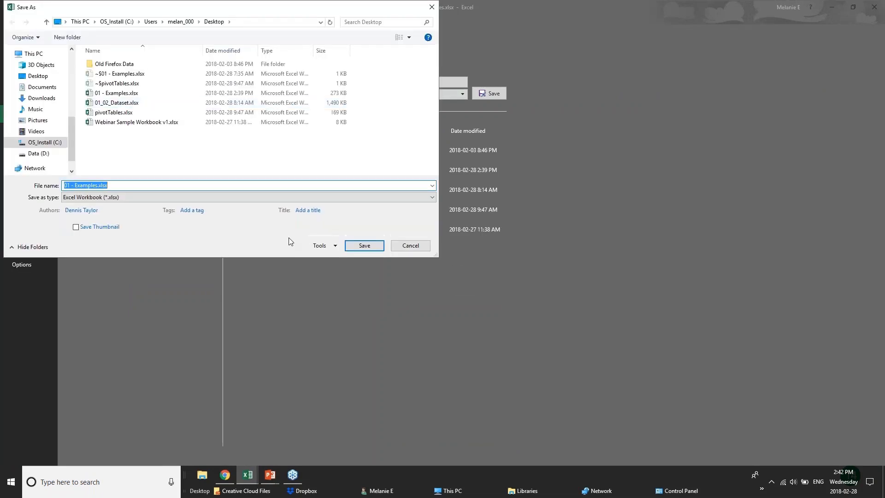
# Step: Open General Options, then cancel it and Save As without setting a password
pyautogui.click(318, 246)
pyautogui.click(342, 277)
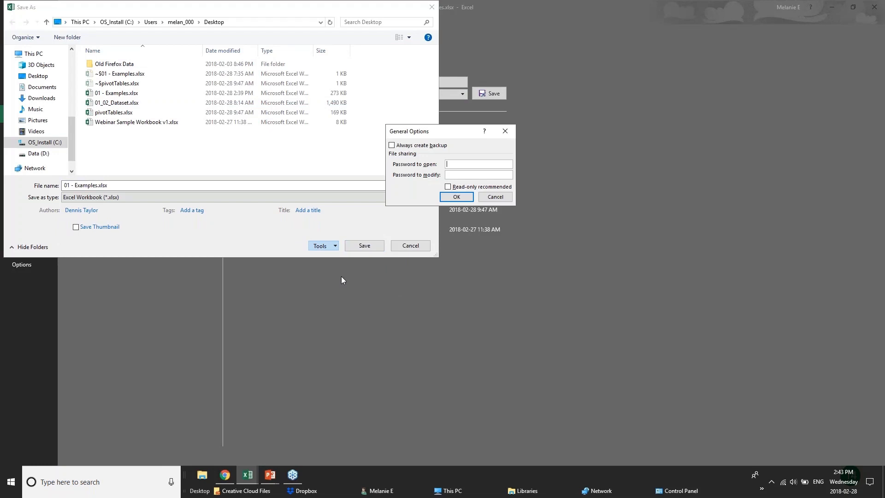
pyautogui.click(496, 197)
pyautogui.press('Escape')
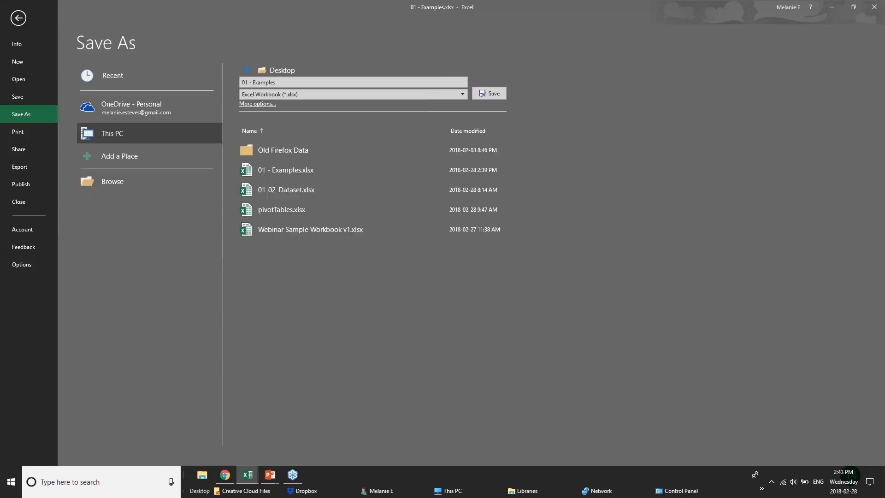
pyautogui.click(18, 18)
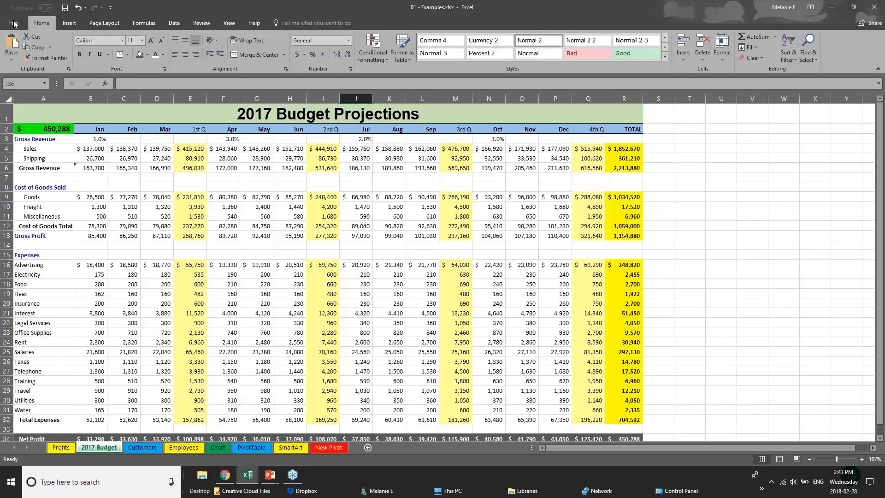
# Step: On 2017 Budget, inspect cells C15 and E14 and the Gross Profit formula in E13
pyautogui.click(114, 251)
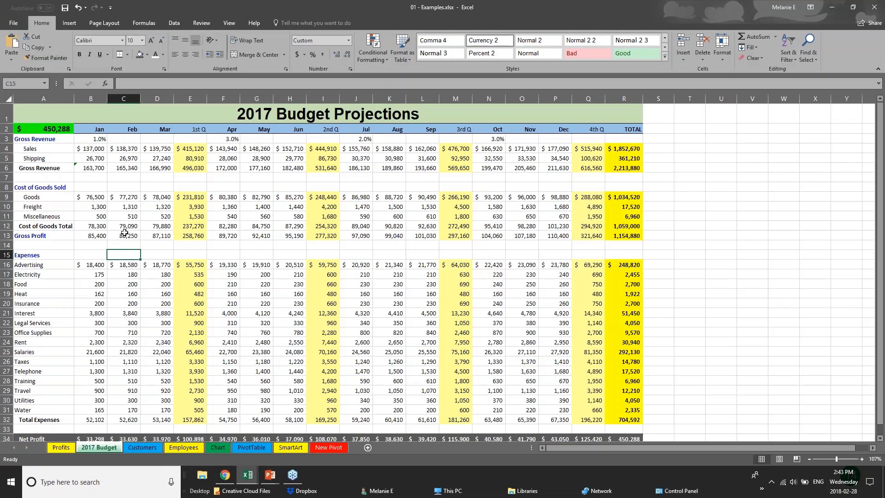
pyautogui.click(179, 225)
pyautogui.press('Down')
pyautogui.press('Down')
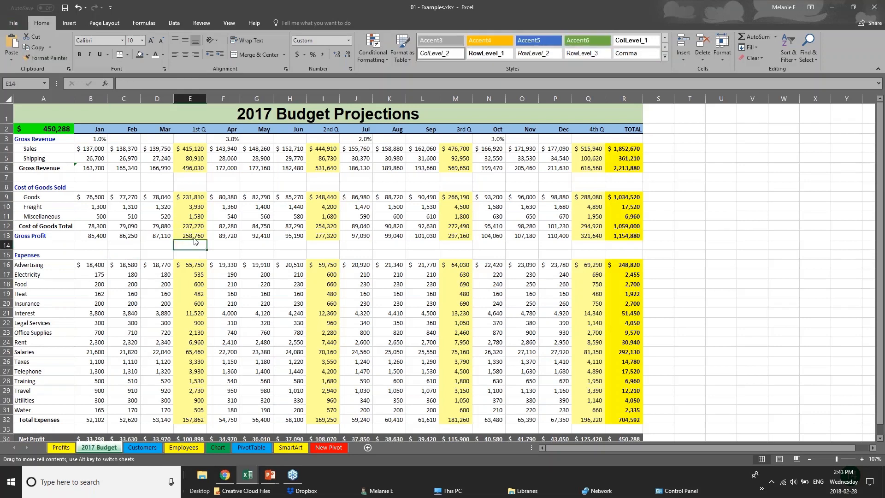
pyautogui.click(196, 234)
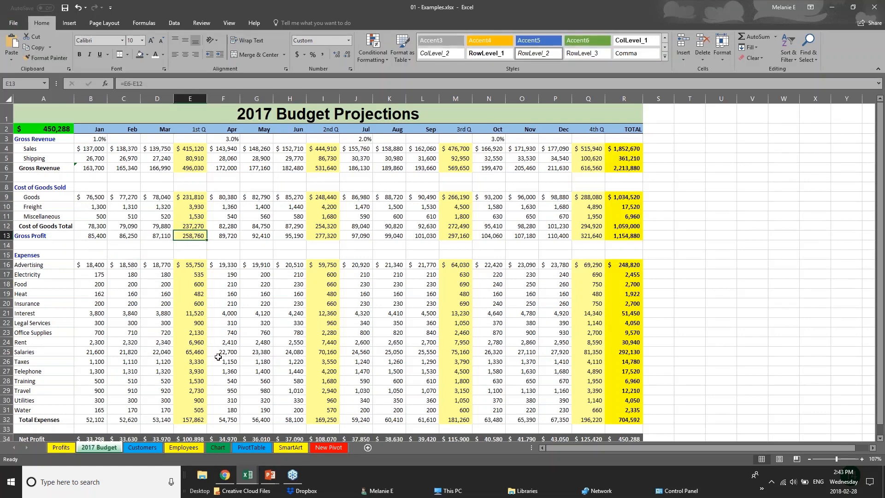
# Step: Switch to the Employees sheet and inspect Salary 29,260 and J2's New Salary formula
pyautogui.click(131, 444)
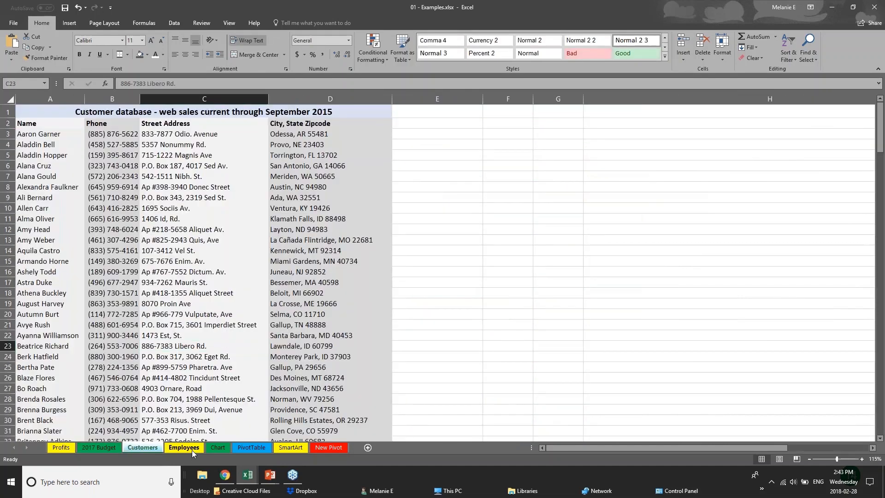
pyautogui.click(191, 448)
pyautogui.scroll(1, 189, 294)
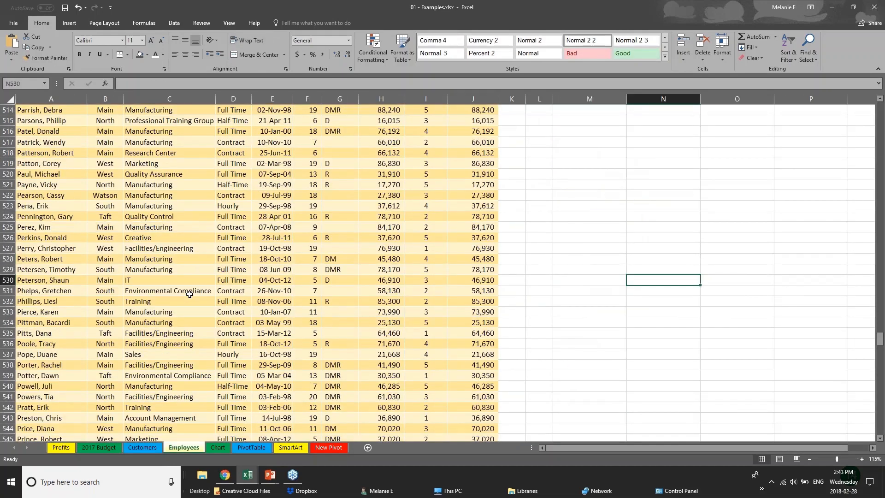
pyautogui.moveTo(880, 339); pyautogui.dragTo(880, 109)
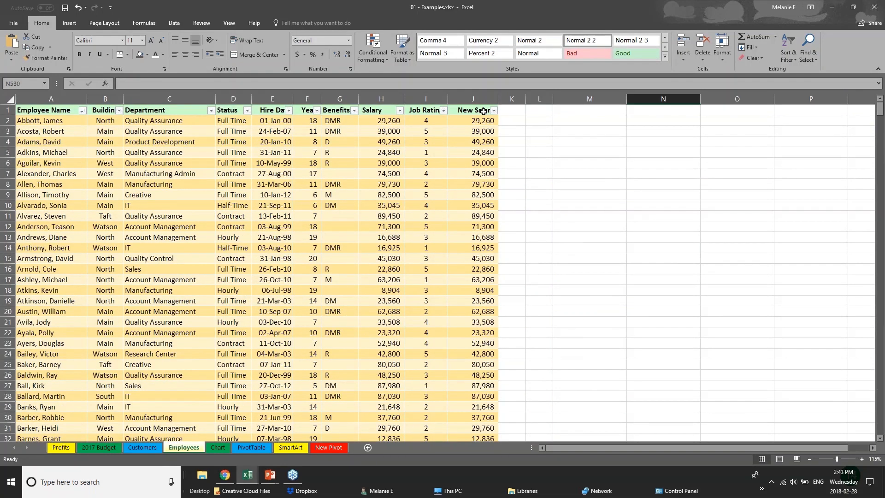
pyautogui.click(381, 121)
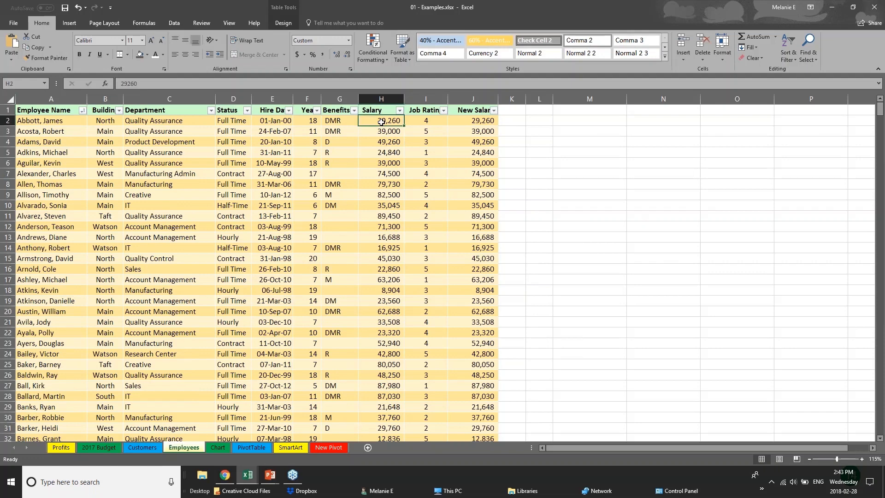
pyautogui.click(484, 120)
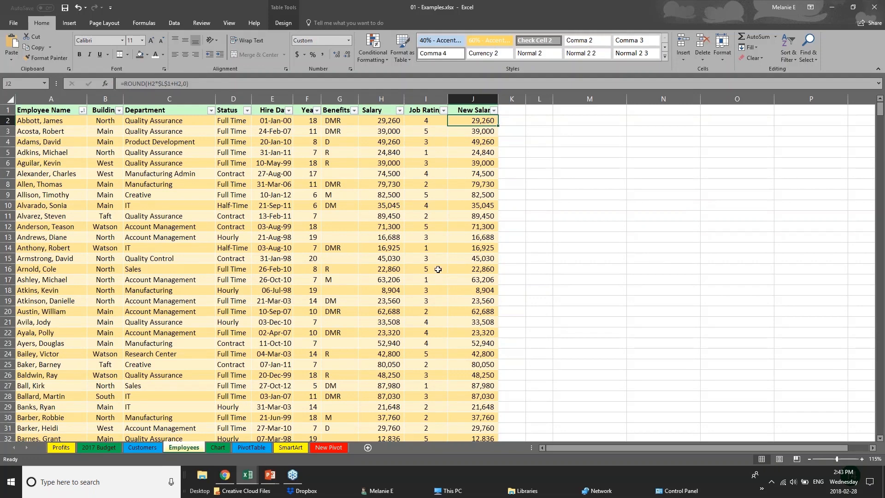
# Step: Check the New Salary formulas in J2 and J4, then bring up the Review tab
pyautogui.click(260, 292)
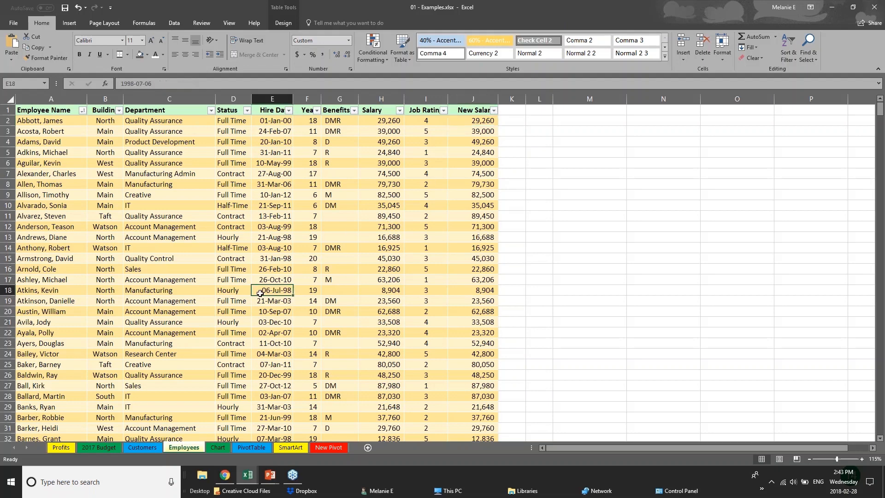
pyautogui.click(469, 112)
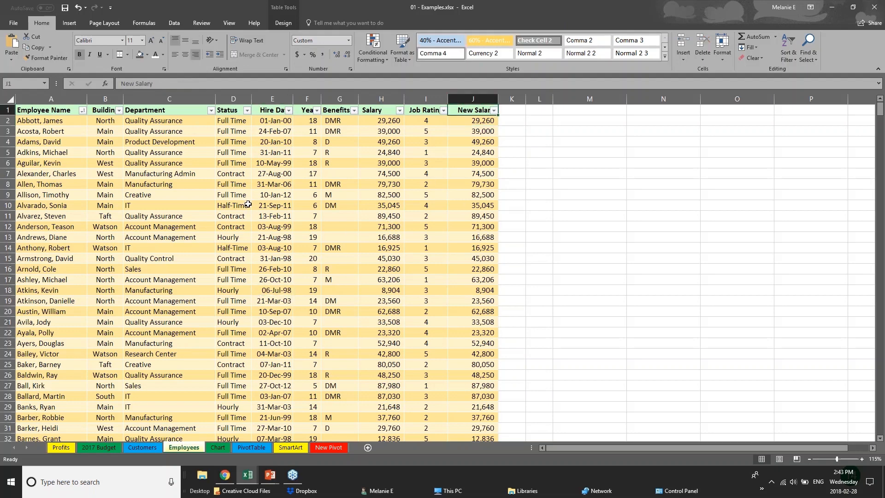
pyautogui.click(489, 121)
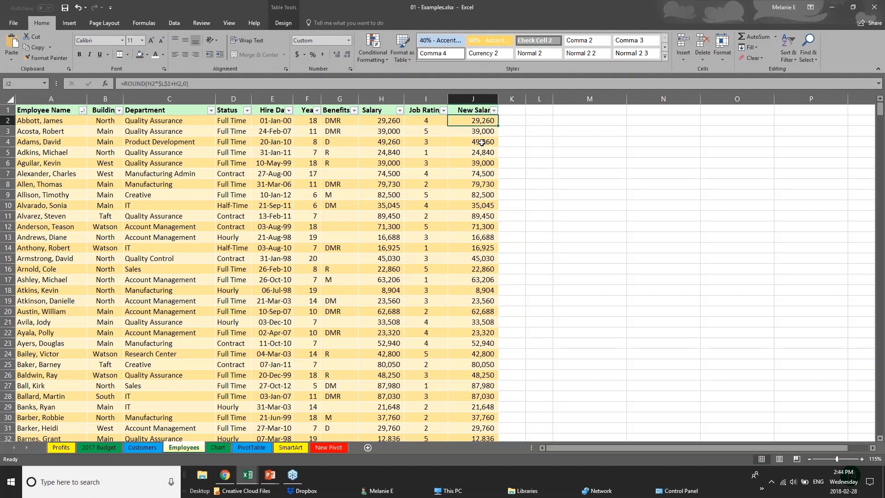
pyautogui.click(483, 139)
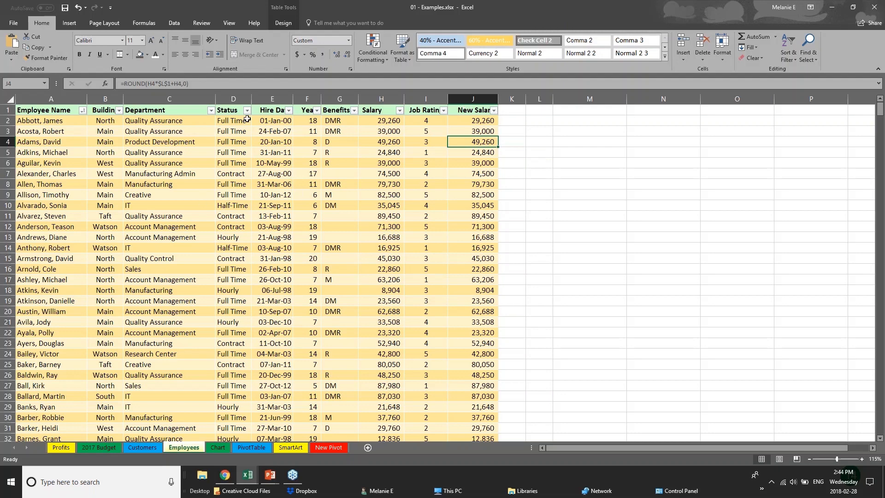
pyautogui.click(201, 23)
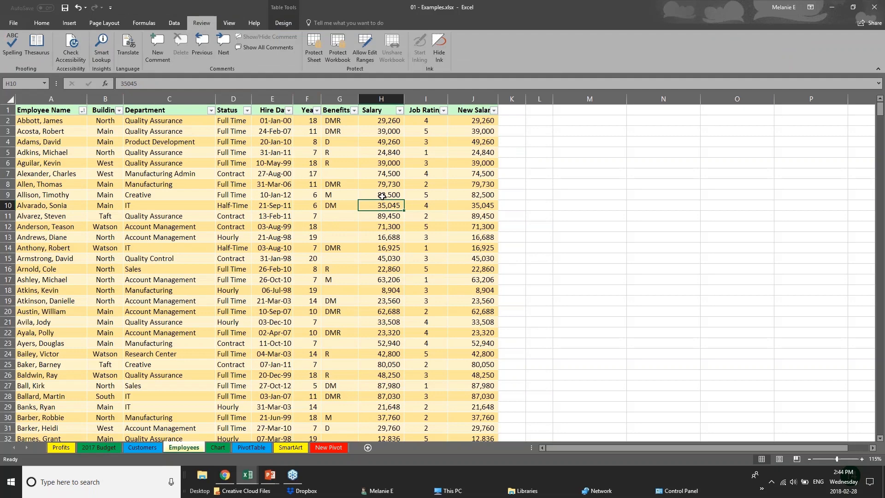
pyautogui.click(381, 121)
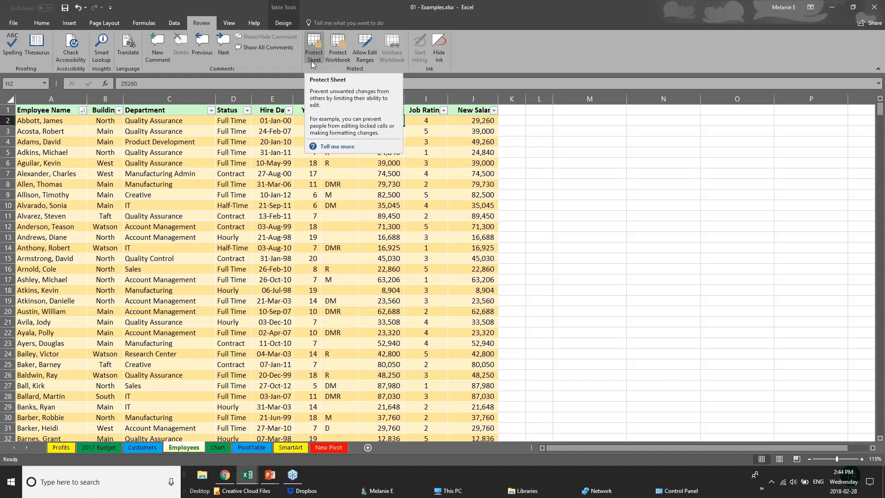
pyautogui.click(296, 198)
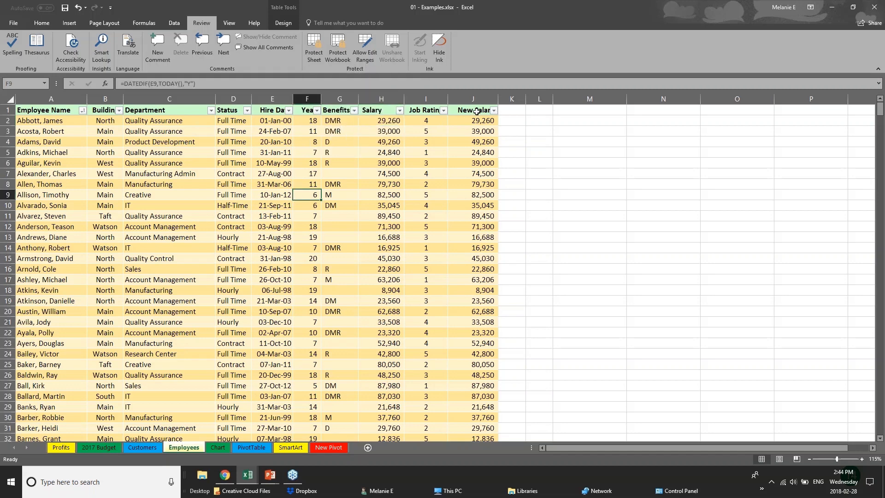
pyautogui.moveTo(480, 111); pyautogui.dragTo(488, 228)
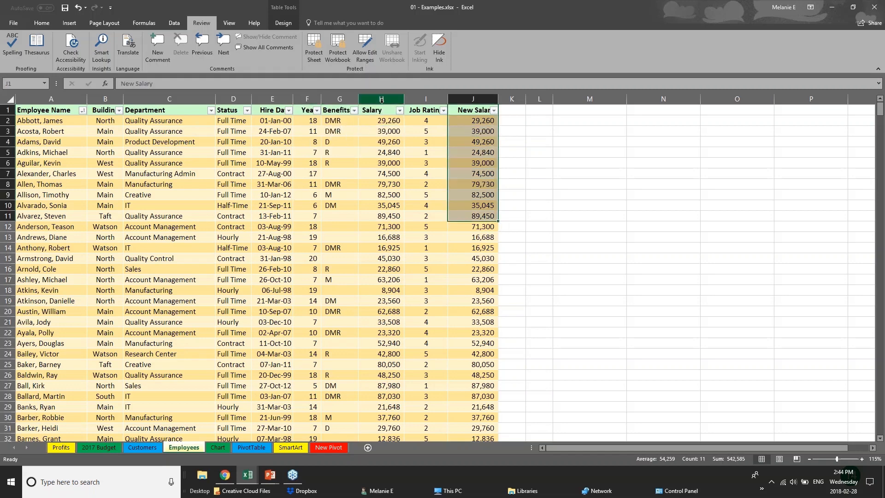
pyautogui.click(382, 98)
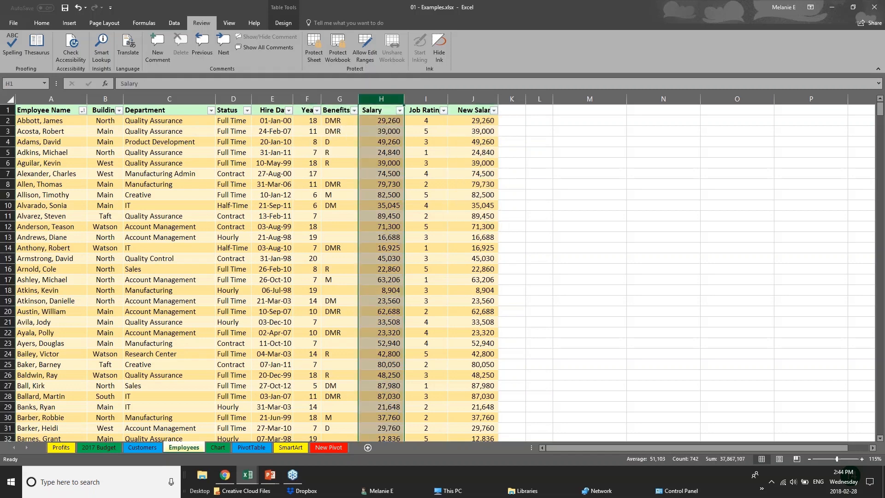
pyautogui.click(312, 56)
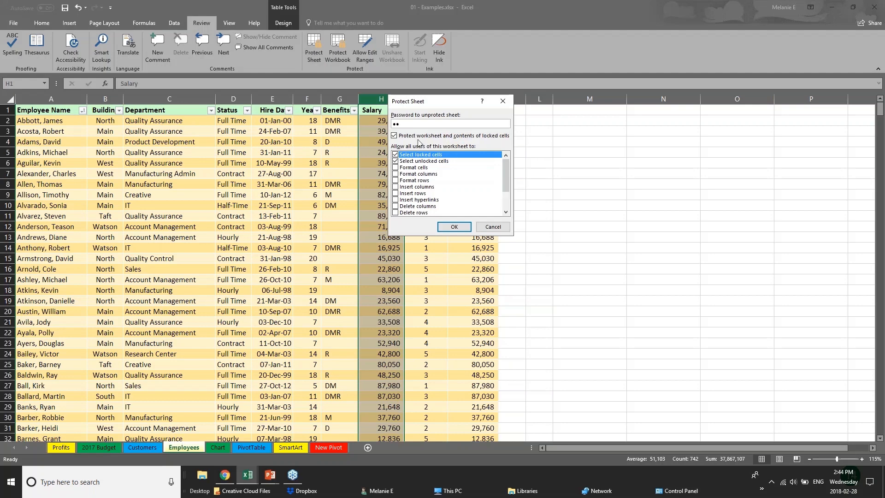
pyautogui.click(492, 226)
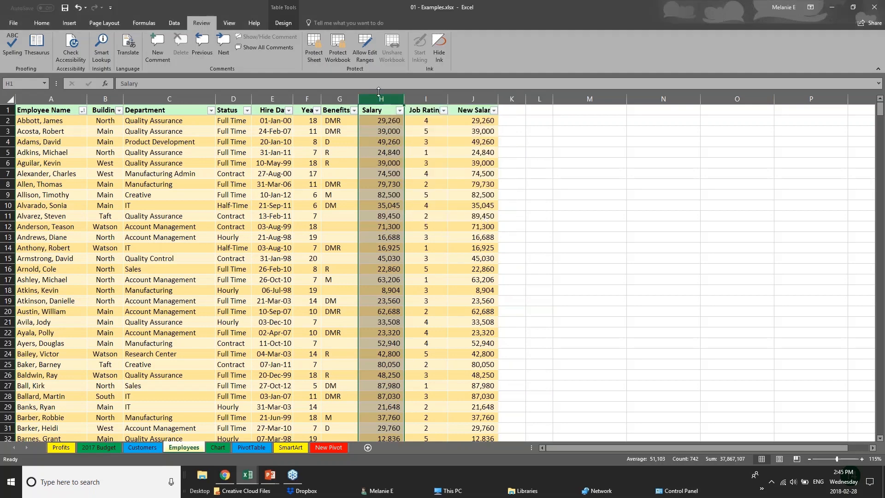
pyautogui.click(259, 373)
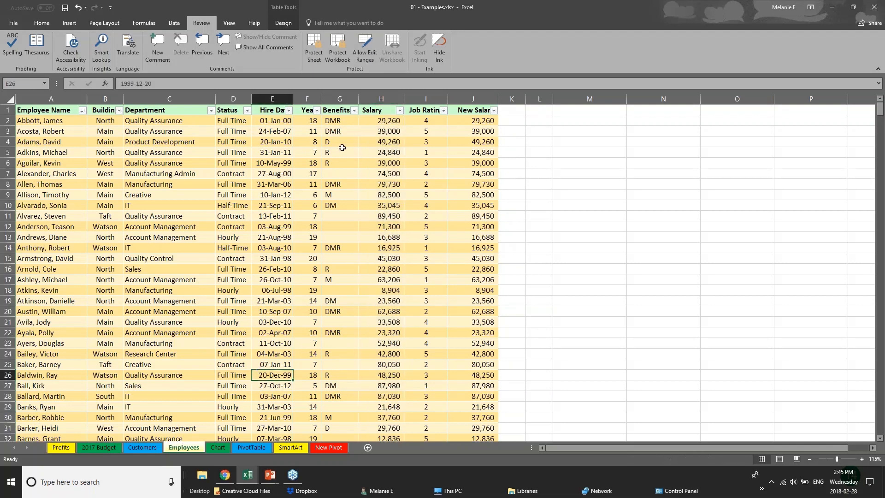
pyautogui.click(315, 59)
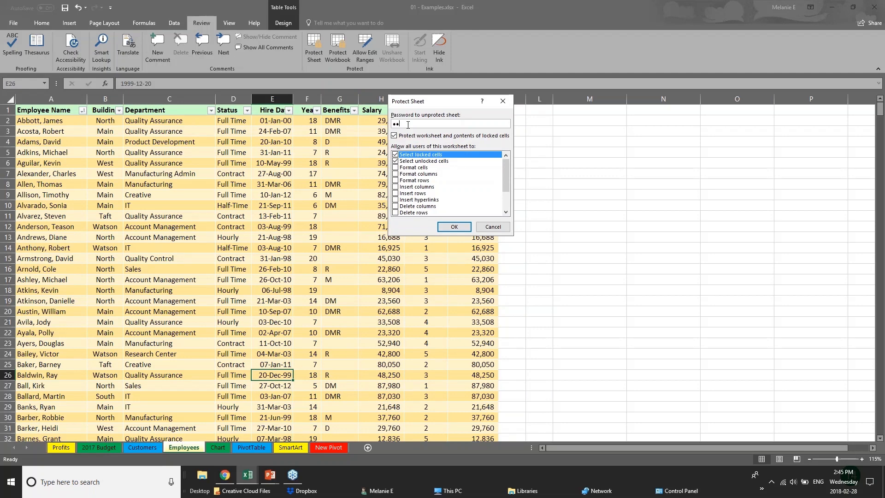
pyautogui.click(396, 155)
pyautogui.click(395, 162)
pyautogui.moveTo(505, 180); pyautogui.dragTo(504, 198)
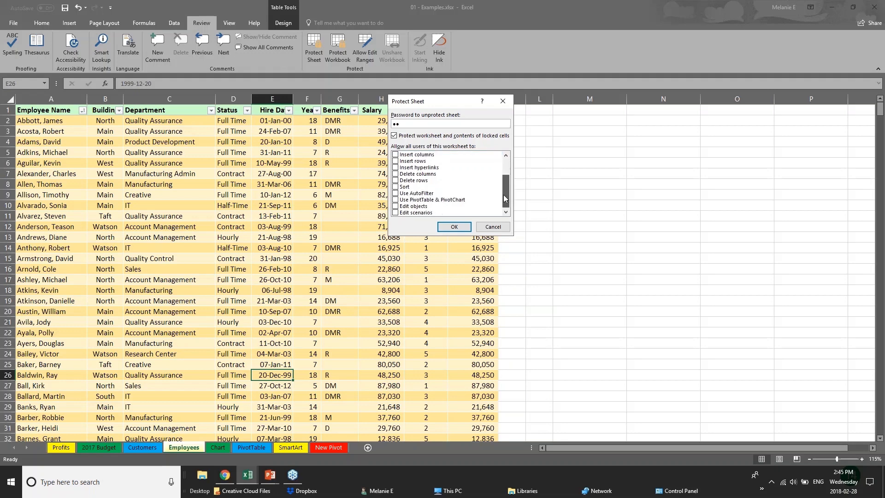
pyautogui.click(397, 209)
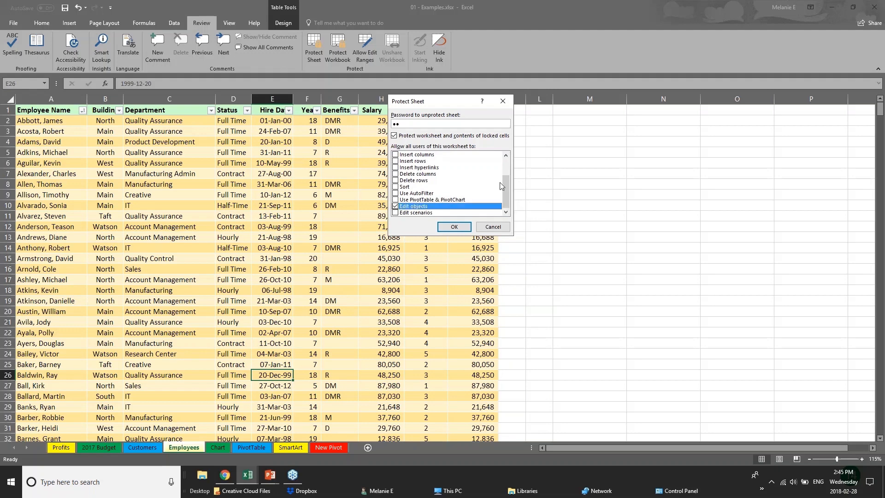
pyautogui.moveTo(505, 186); pyautogui.dragTo(499, 170)
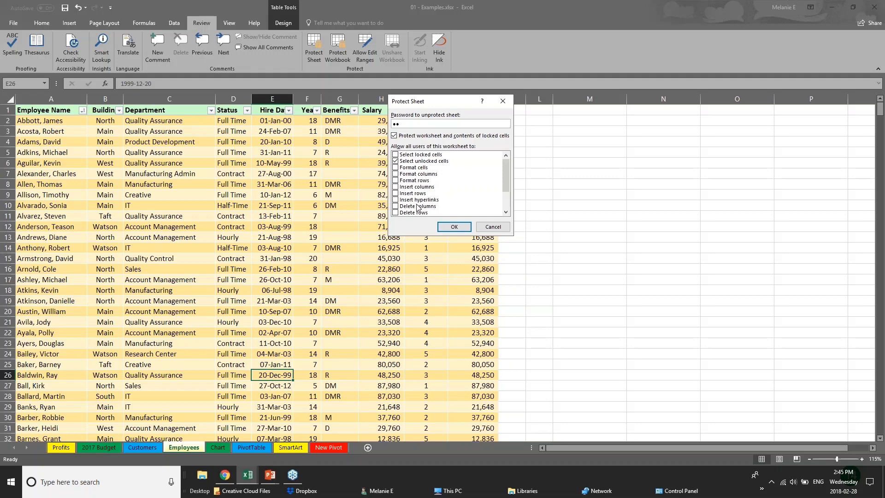
pyautogui.click(491, 227)
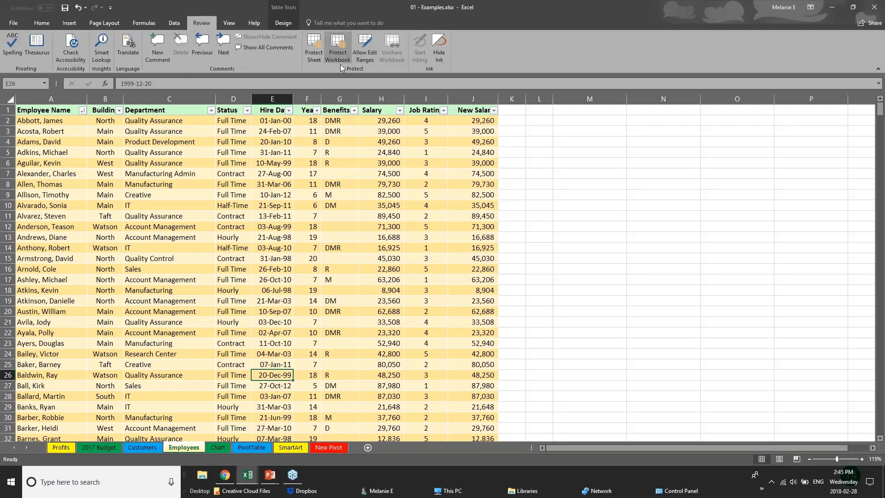
# Step: Select Salary cells H10 and H6, then cancel the workbook structure protection dialog
pyautogui.click(383, 203)
pyautogui.click(375, 167)
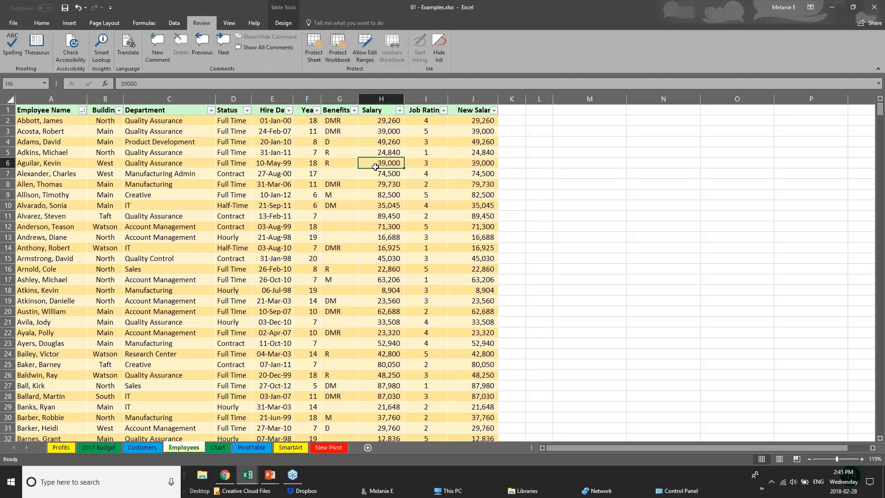
pyautogui.click(337, 60)
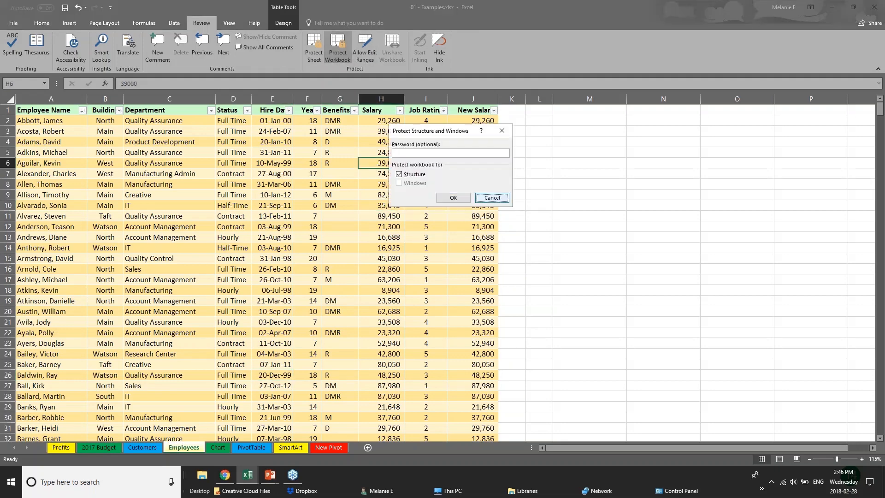
pyautogui.click(491, 195)
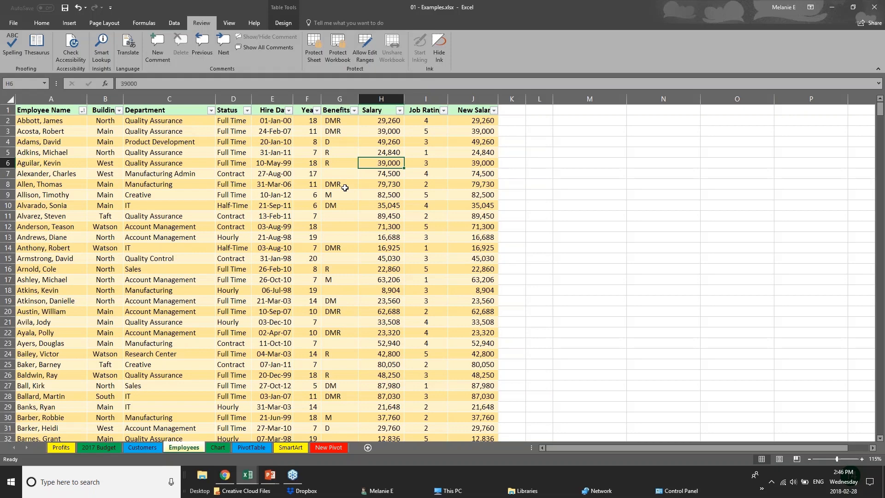
# Step: Select the hire date, Years and Salary columns in turn
pyautogui.click(272, 99)
pyautogui.click(316, 99)
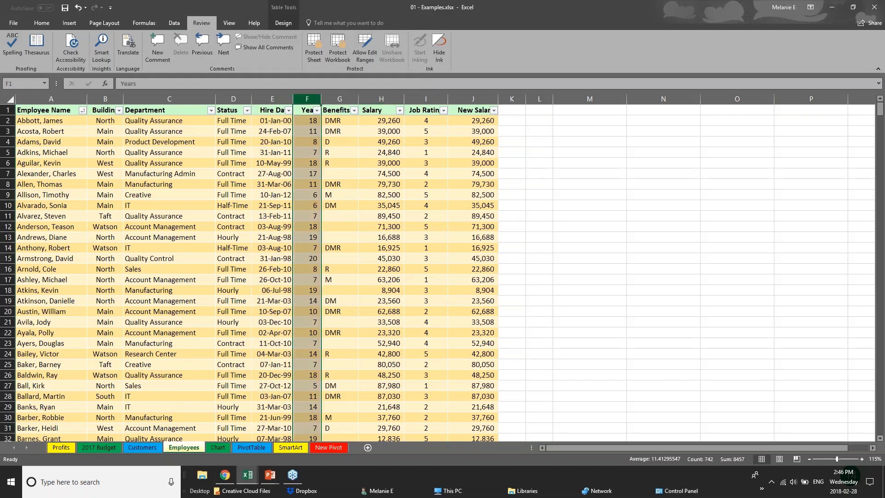
pyautogui.click(385, 99)
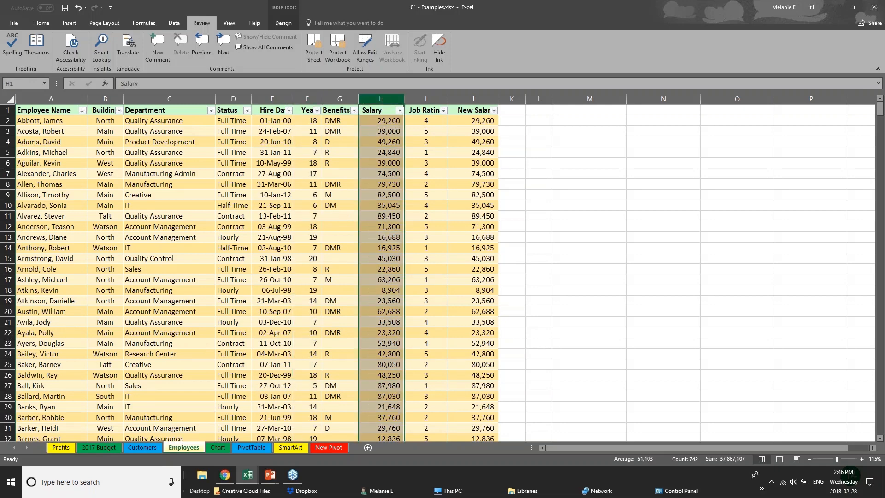
# Step: Hide the Salary (H) and New Salary (J) columns
pyautogui.rightClick(386, 99)
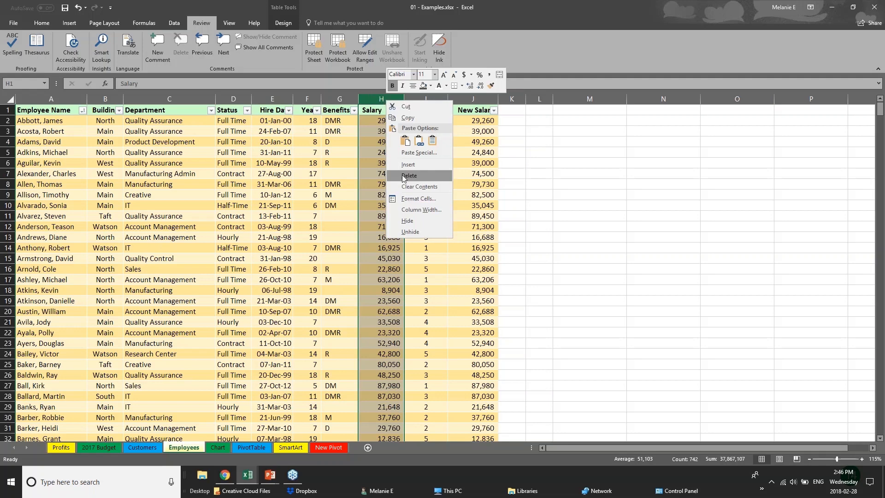
pyautogui.click(409, 220)
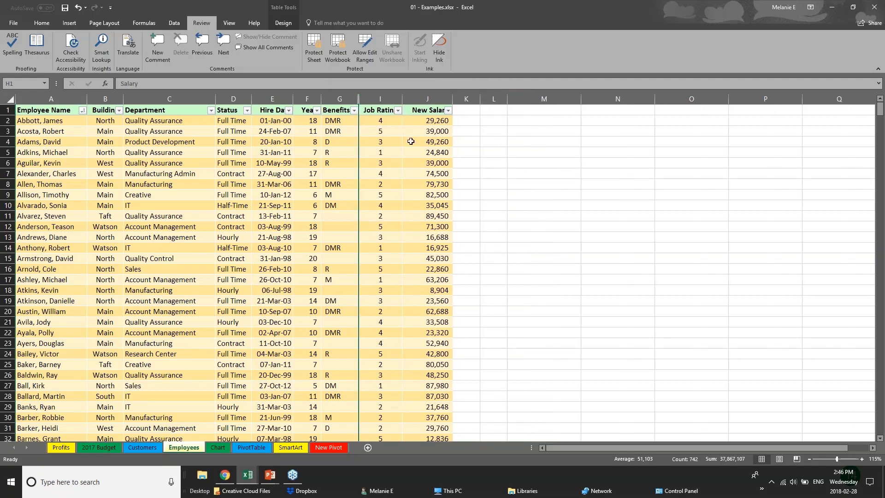
pyautogui.click(427, 99)
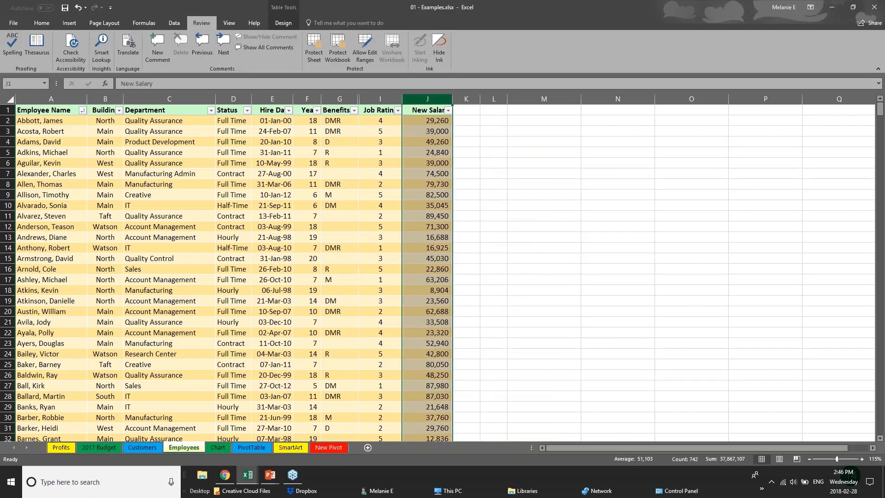
pyautogui.rightClick(424, 100)
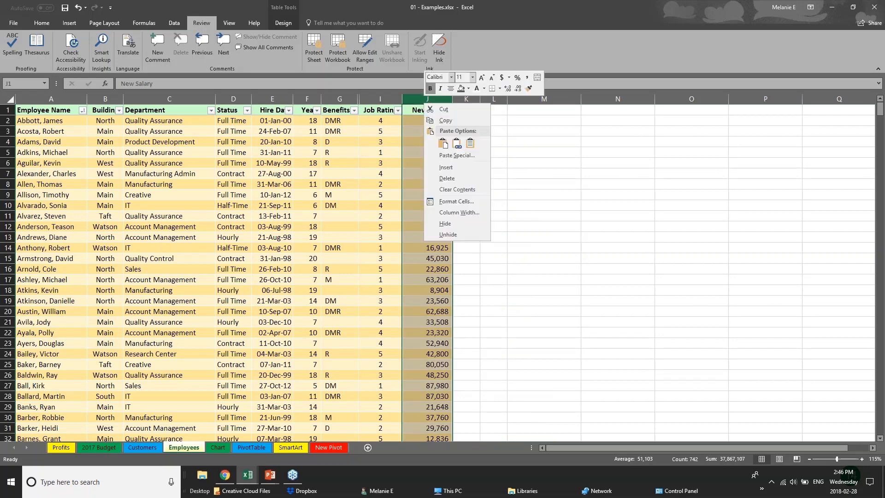
pyautogui.click(449, 223)
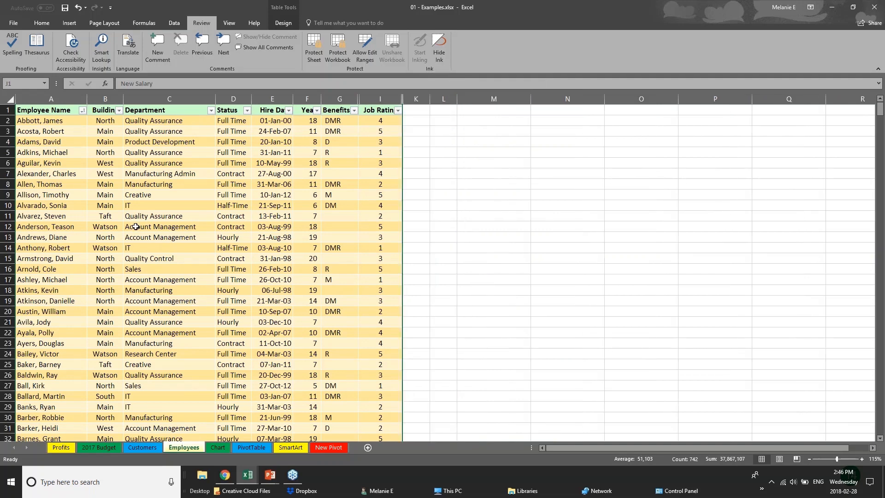
# Step: Protect the workbook structure, entering and confirming the password
pyautogui.click(343, 46)
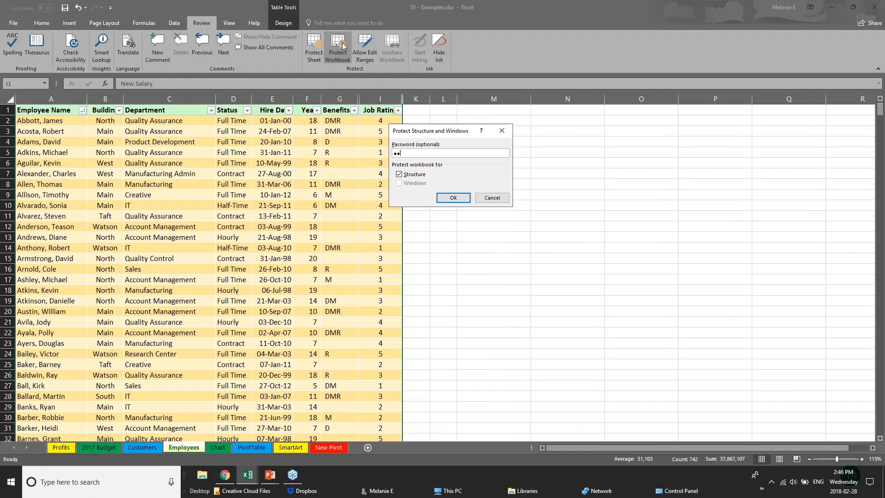
pyautogui.press('Return')
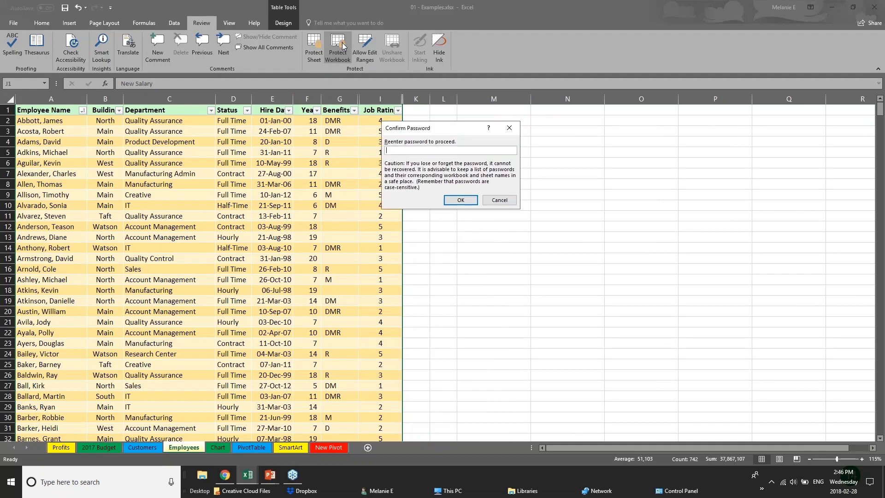
pyautogui.press('Return')
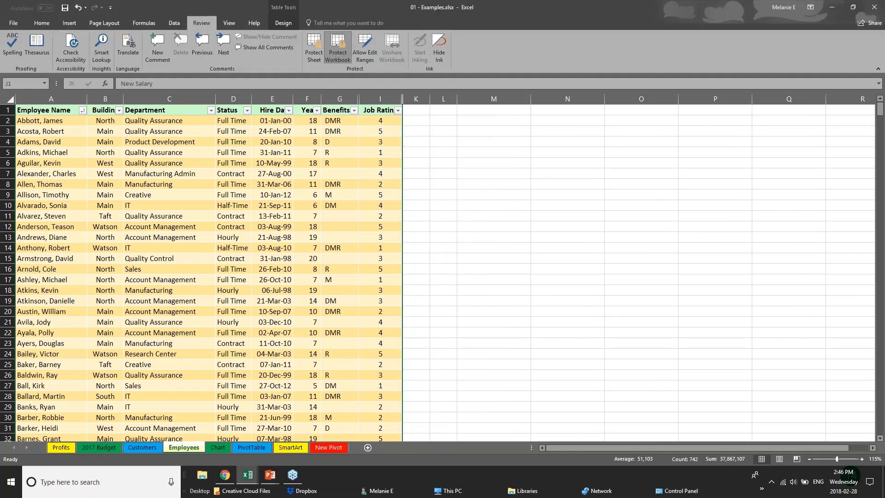
pyautogui.click(341, 184)
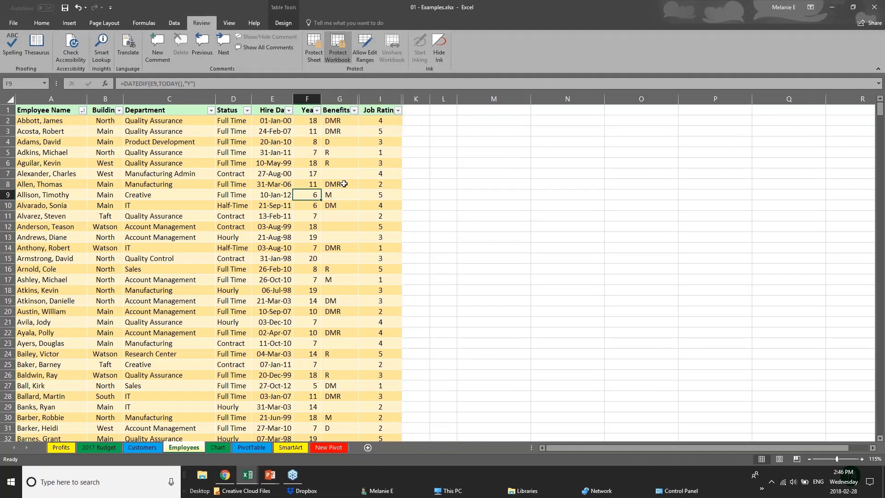
pyautogui.click(115, 119)
pyautogui.click(109, 163)
pyautogui.click(18, 321)
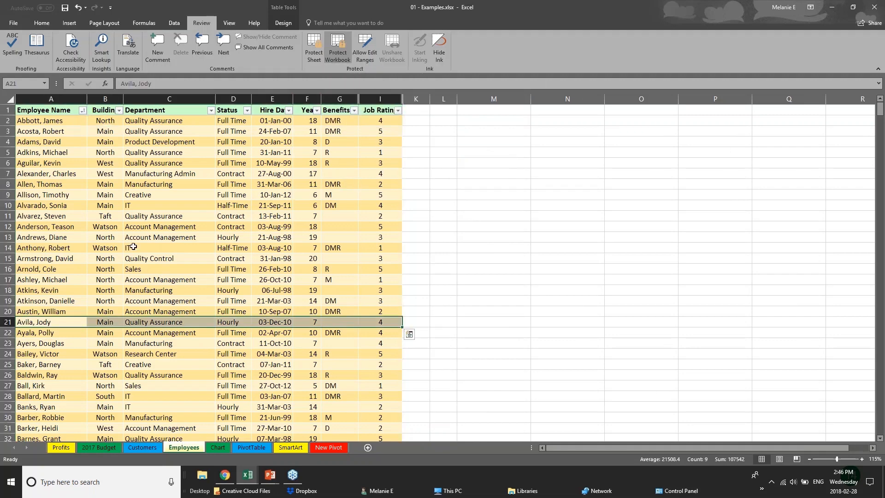
pyautogui.click(133, 245)
pyautogui.click(92, 207)
pyautogui.click(261, 257)
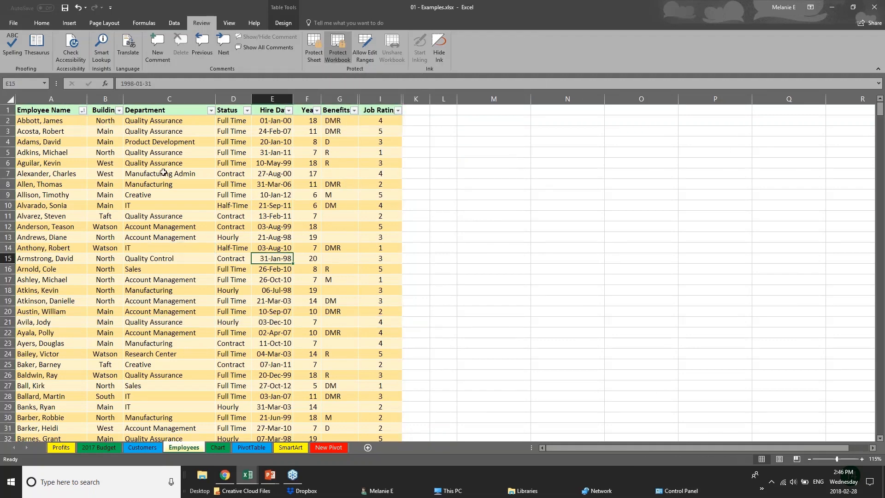
pyautogui.click(340, 99)
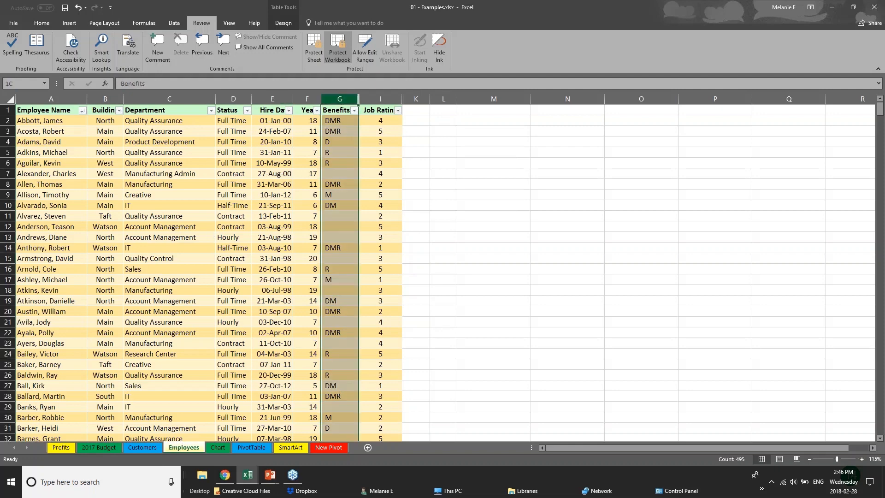
pyautogui.click(154, 163)
pyautogui.click(231, 195)
pyautogui.click(160, 226)
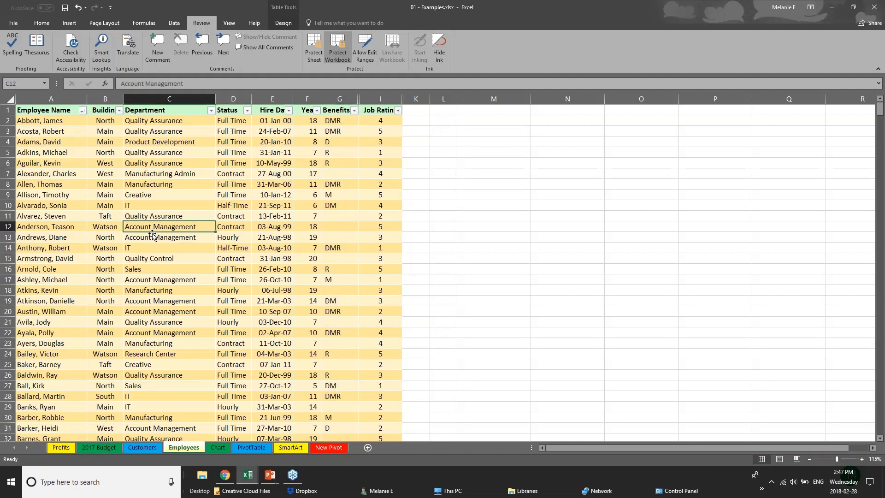
pyautogui.scroll(-1, 161, 226)
pyautogui.scroll(-10, 109, 174)
pyautogui.scroll(12, 109, 174)
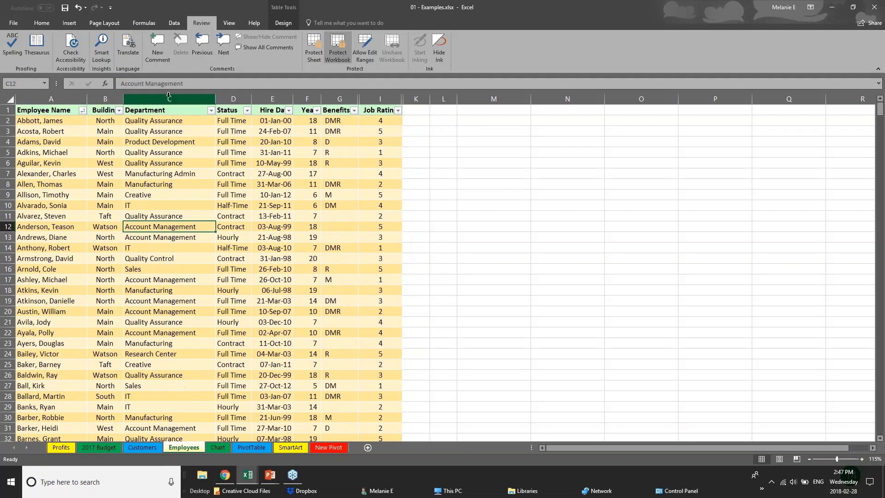
pyautogui.rightClick(169, 95)
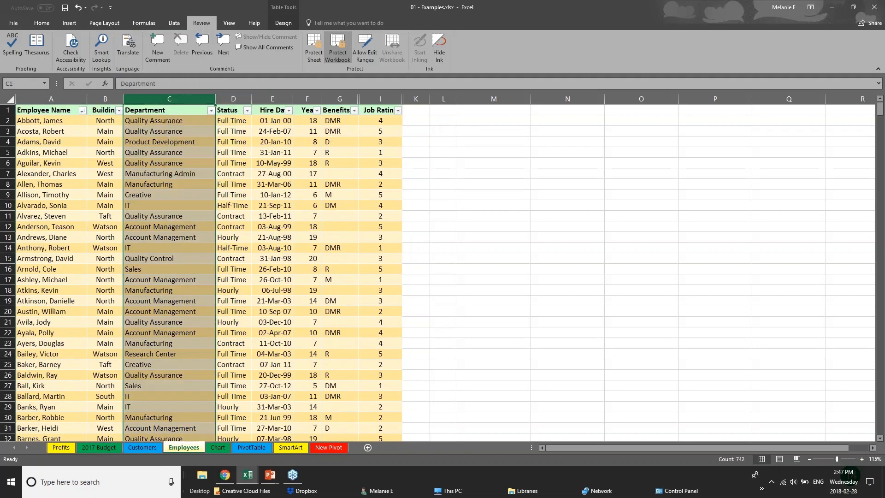
pyautogui.rightClick(230, 98)
pyautogui.click(313, 101)
pyautogui.rightClick(313, 101)
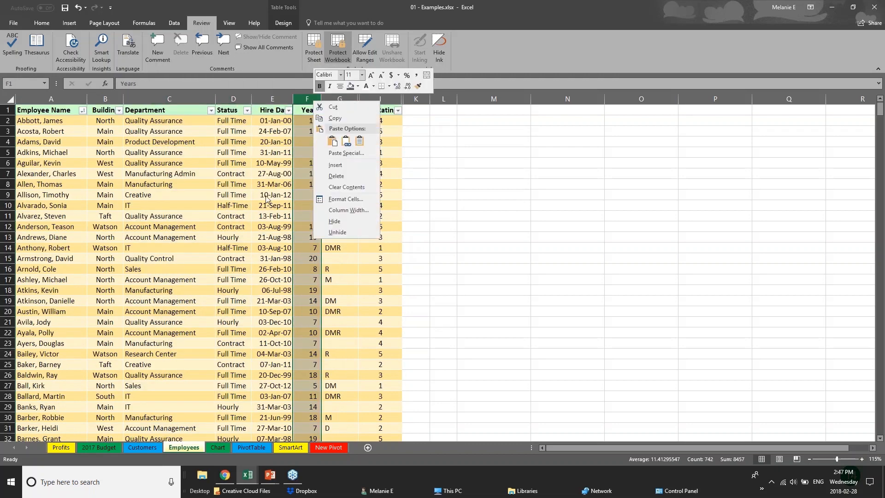
pyautogui.click(354, 232)
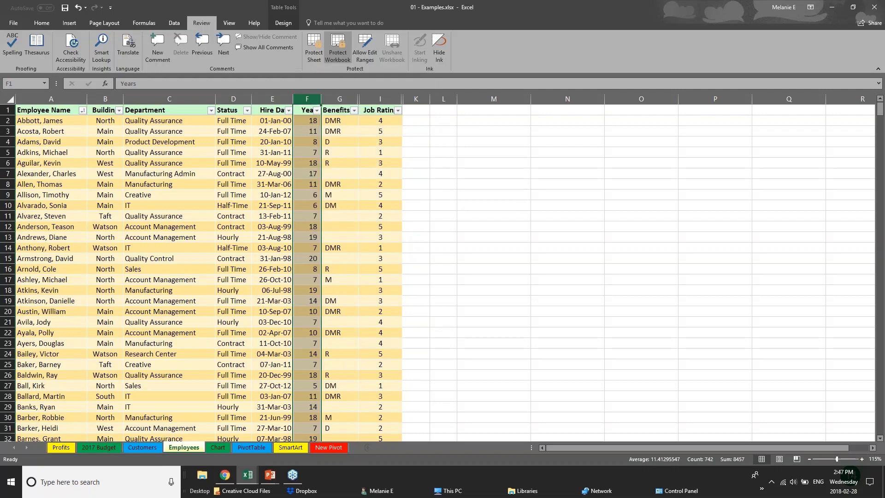
pyautogui.rightClick(345, 99)
pyautogui.click(391, 239)
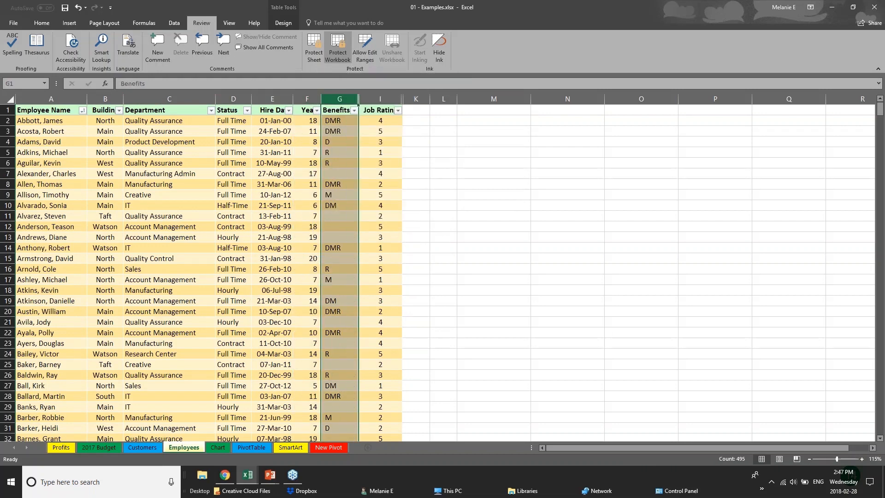
pyautogui.rightClick(329, 98)
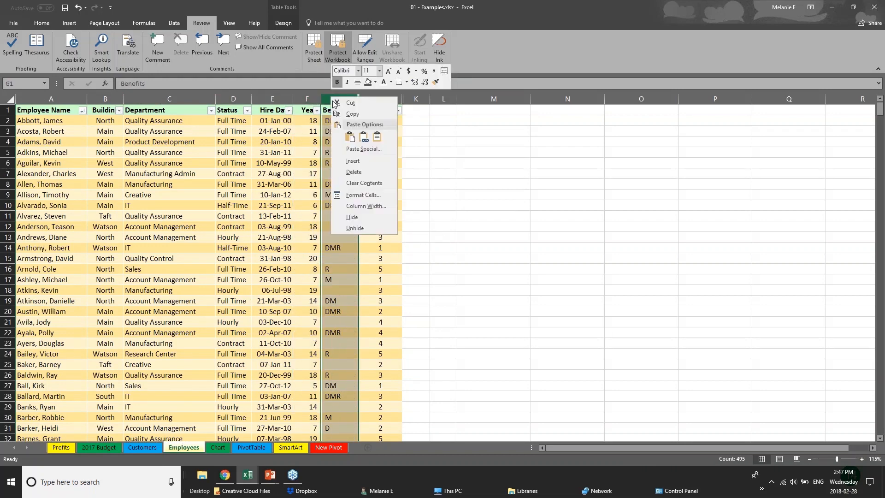
pyautogui.click(220, 98)
pyautogui.click(199, 98)
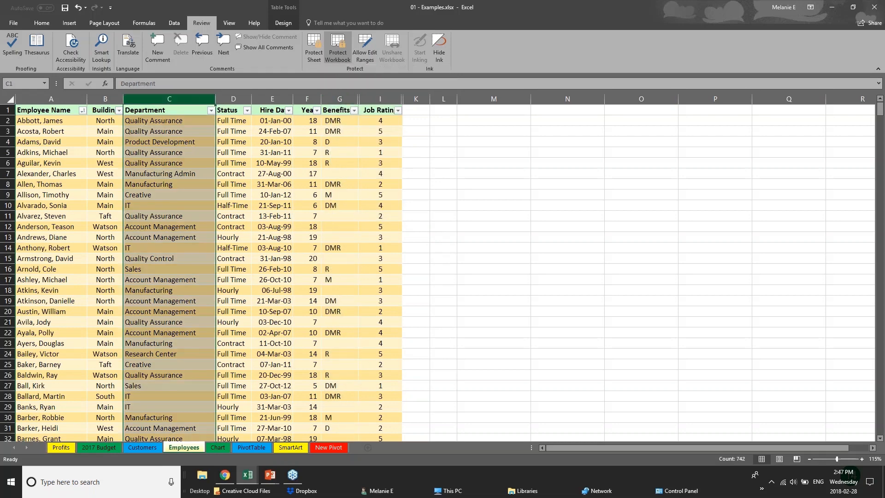
pyautogui.click(237, 99)
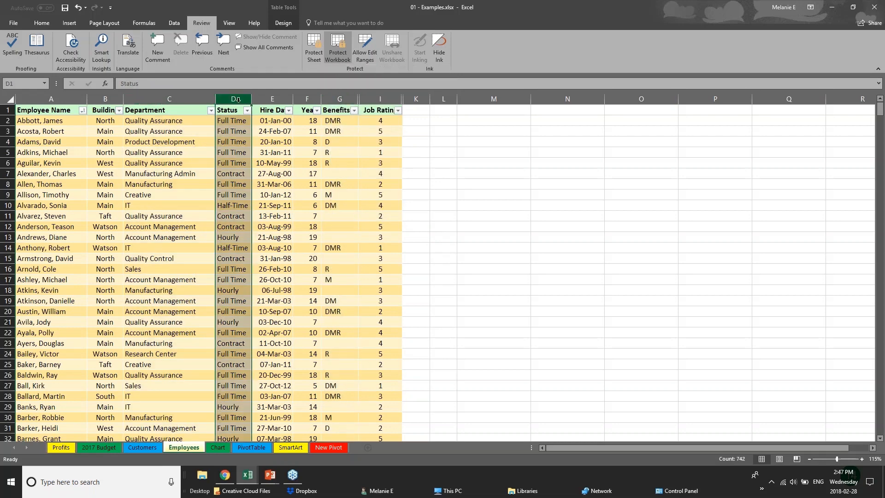
pyautogui.click(282, 99)
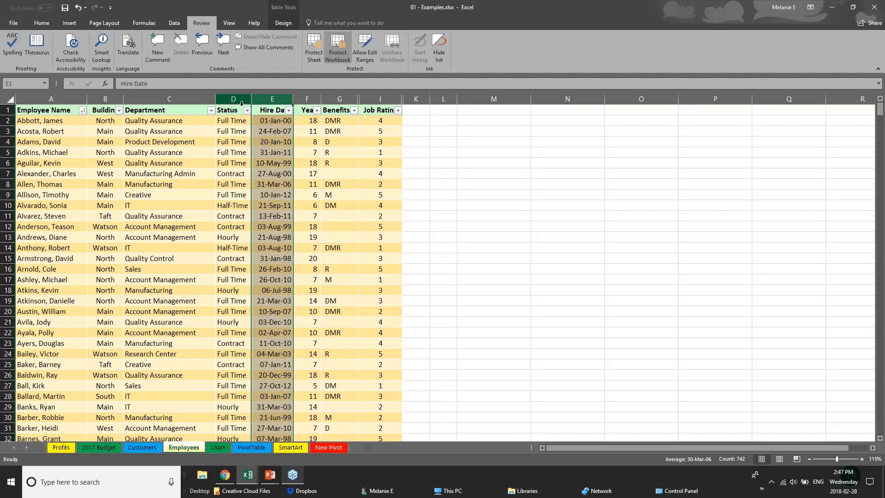
# Step: Cycle through the sheet tabs, then show Employees' tab menu with Insert, Delete, Rename greyed out
pyautogui.click(340, 51)
pyautogui.click(99, 448)
pyautogui.click(142, 447)
pyautogui.click(184, 448)
pyautogui.click(216, 447)
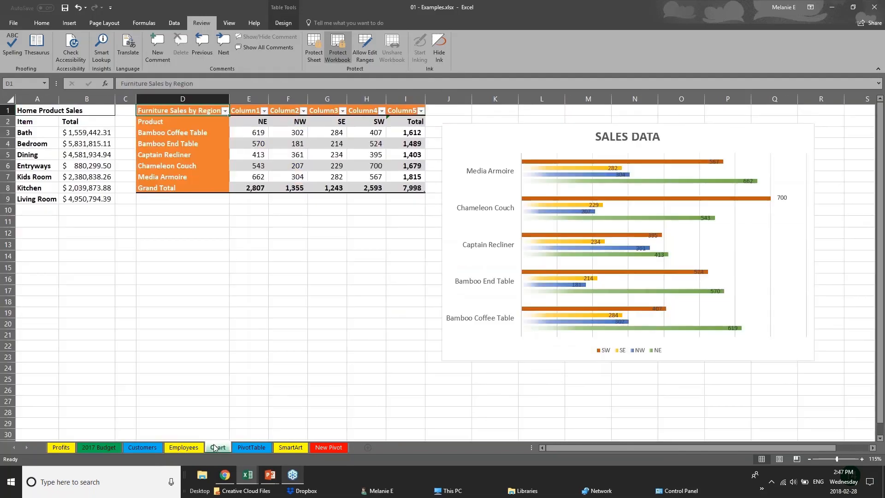
pyautogui.click(251, 449)
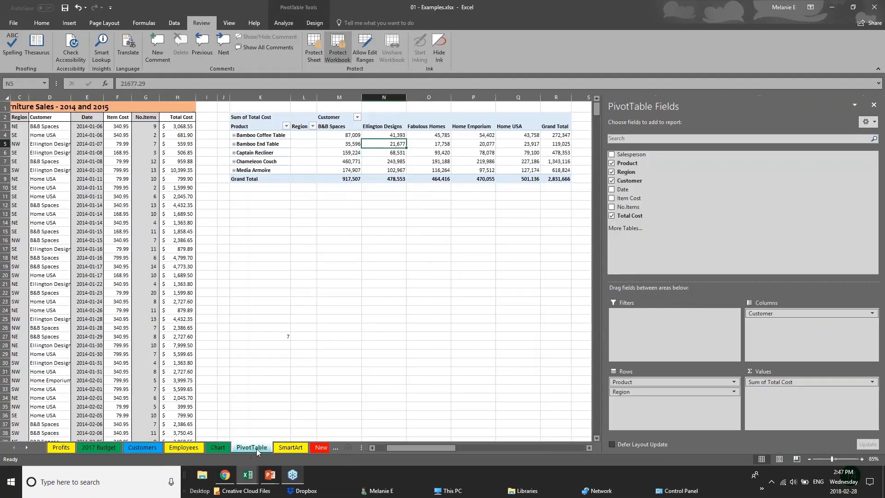
pyautogui.click(137, 446)
pyautogui.click(166, 449)
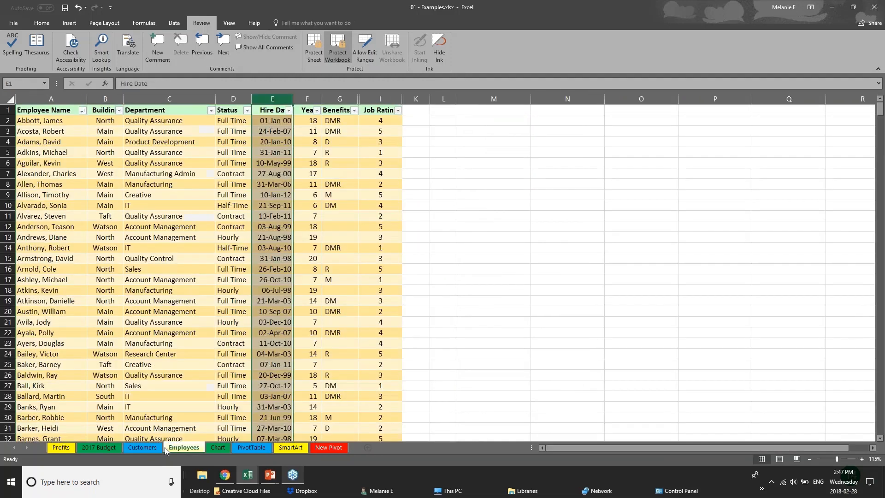
pyautogui.rightClick(189, 449)
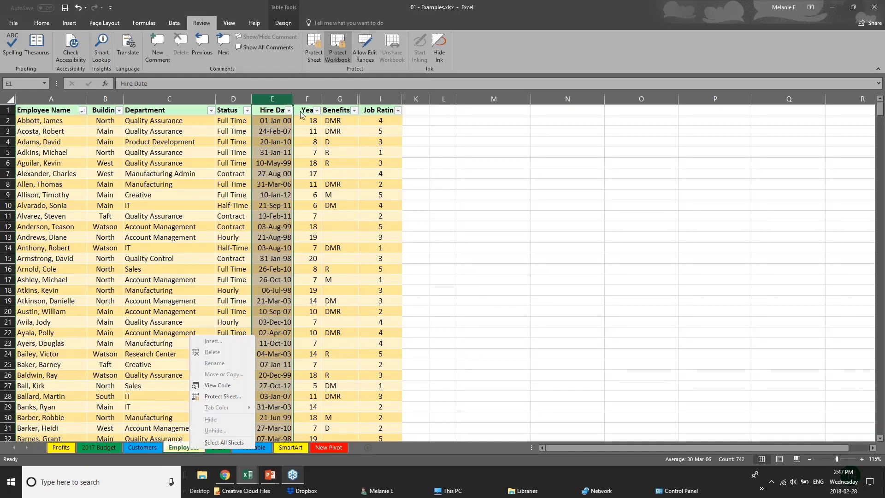
# Step: Unprotect the workbook structure with its password, then hide the Employees sheet from its tab
pyautogui.click(342, 55)
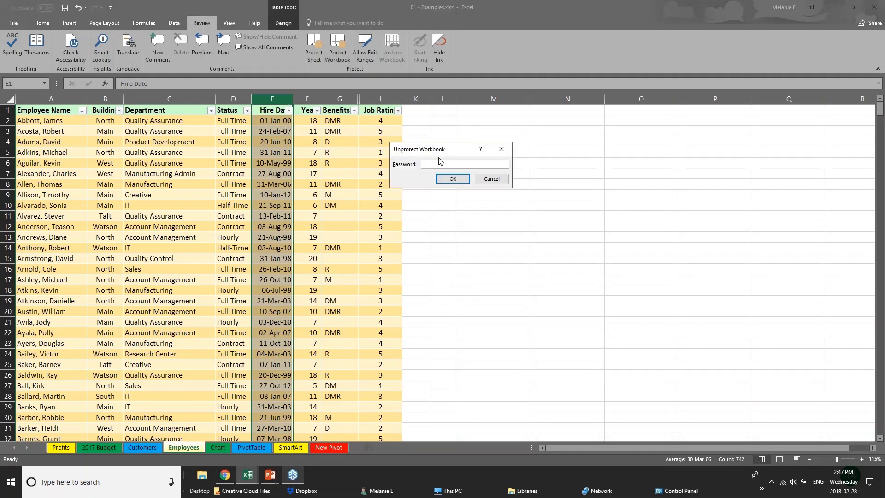
pyautogui.write('p')
pyautogui.press('Return')
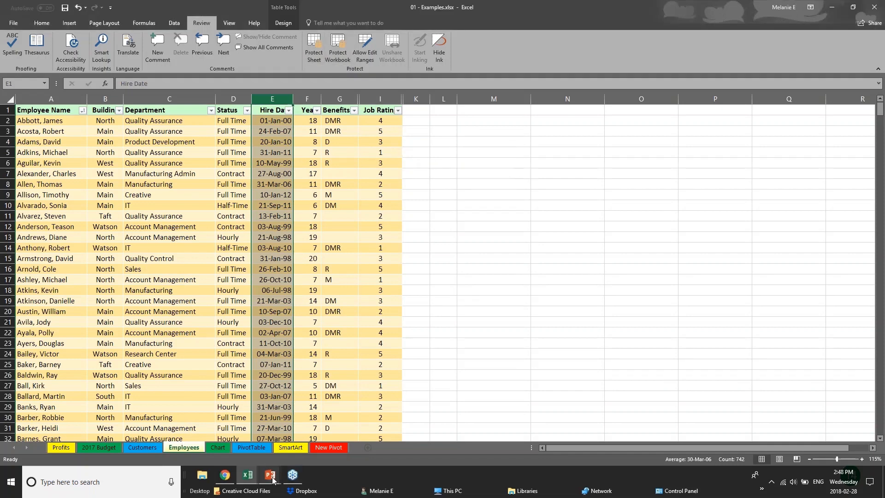
pyautogui.rightClick(193, 448)
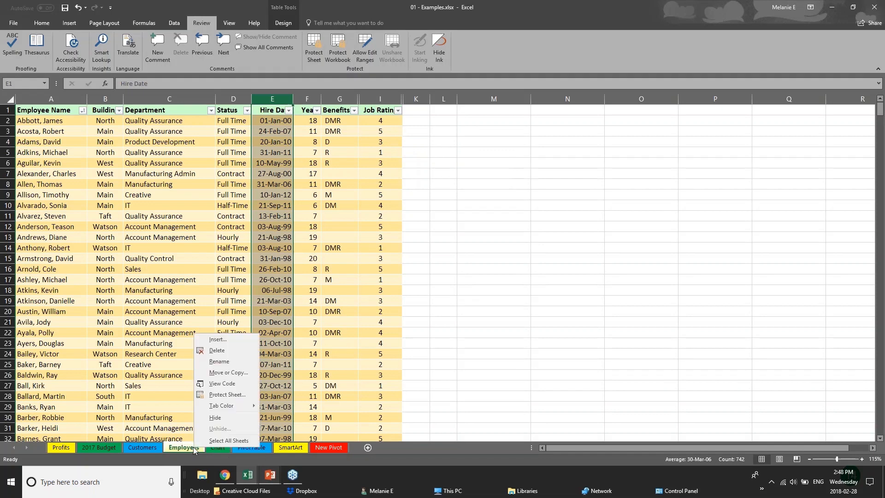
pyautogui.click(213, 418)
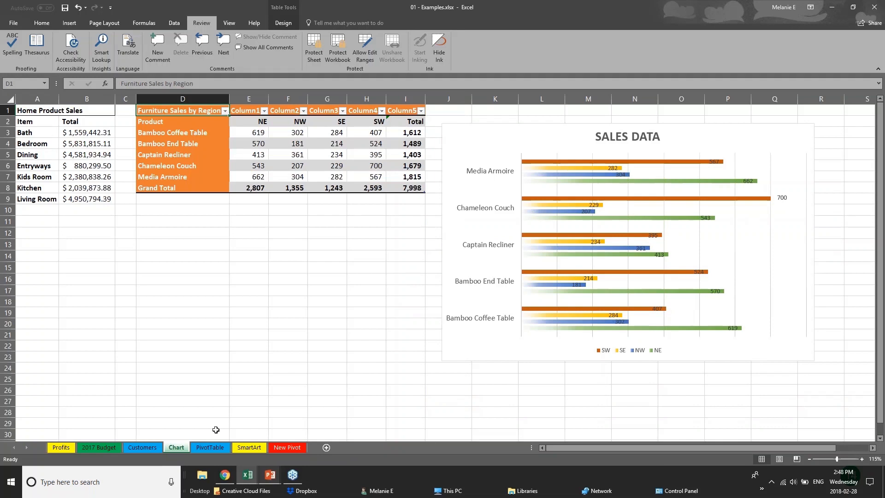
# Step: Re-protect the workbook structure, entering and confirming a password
pyautogui.click(342, 56)
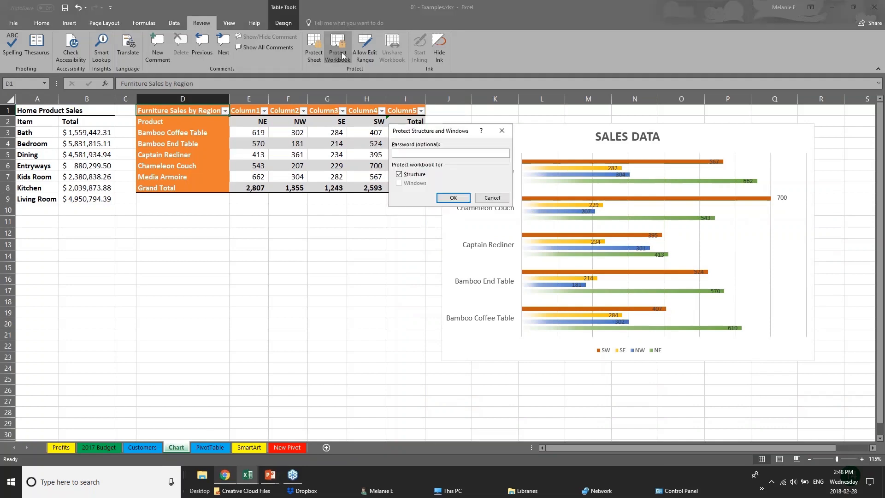
pyautogui.write('12')
pyautogui.press('Return')
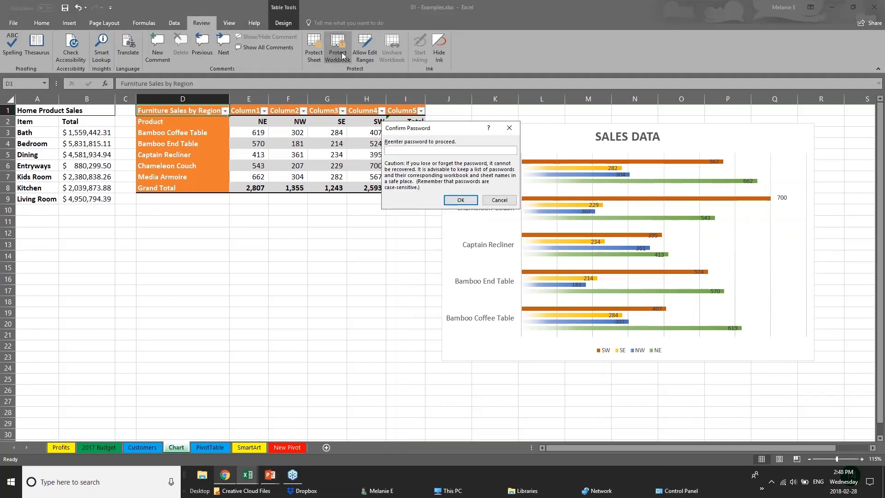
pyautogui.write('12')
pyautogui.press('Return')
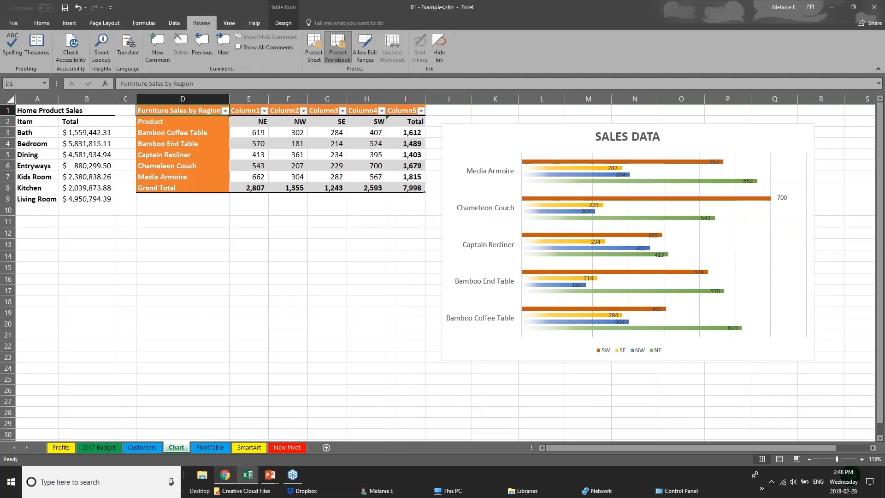
# Step: Browse the sheet tabs and confirm the PivotTable tab's sheet actions are now blocked
pyautogui.click(152, 447)
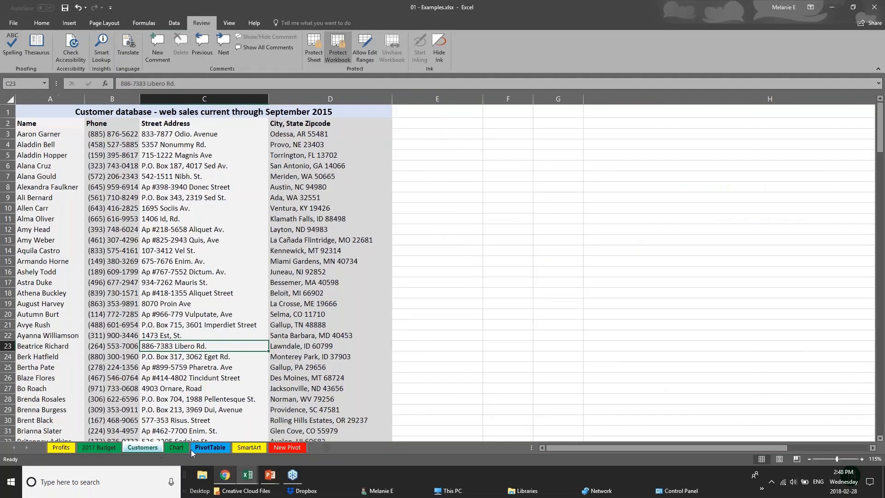
pyautogui.click(211, 448)
pyautogui.rightClick(211, 449)
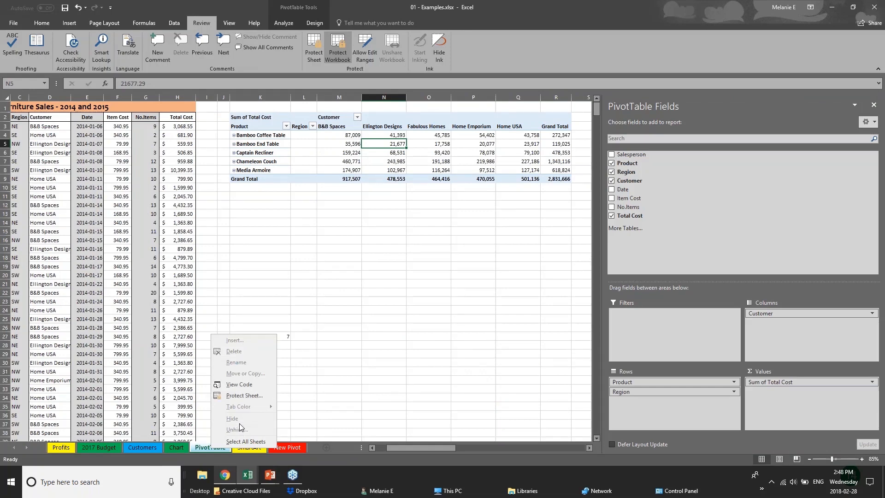
pyautogui.click(149, 448)
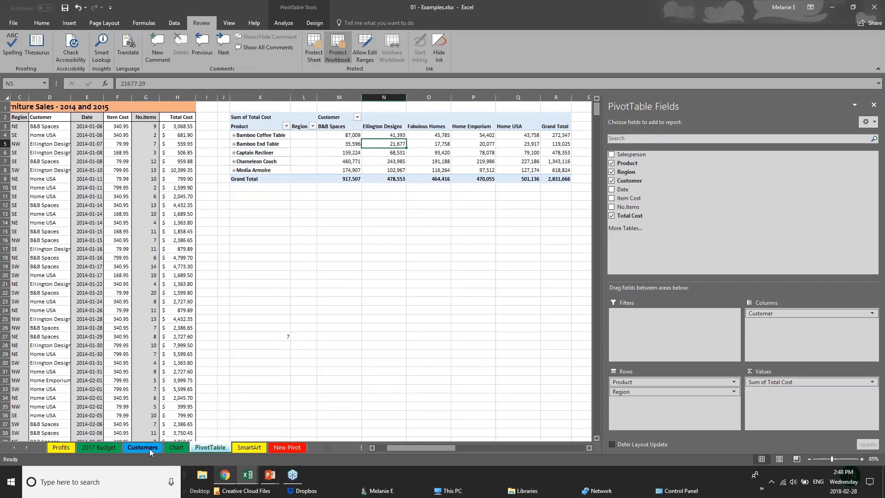
pyautogui.click(114, 447)
pyautogui.click(147, 448)
pyautogui.click(176, 447)
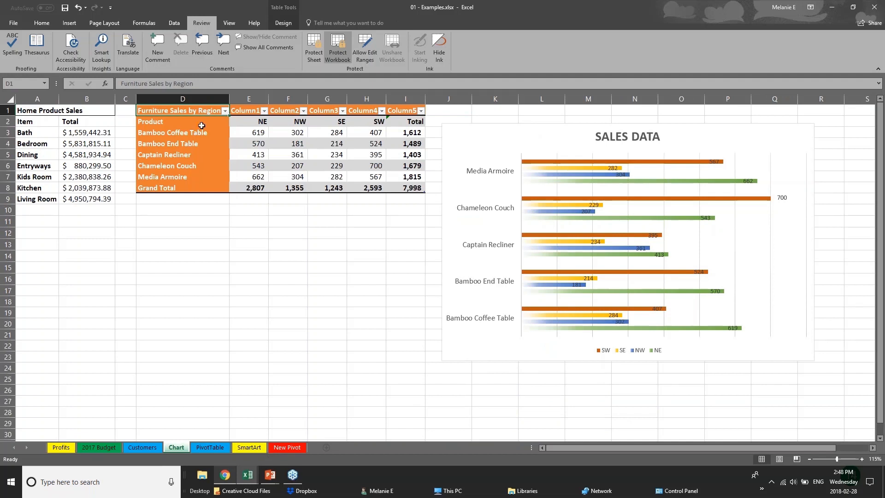
# Step: Remove the workbook structure protection by entering its password
pyautogui.click(336, 44)
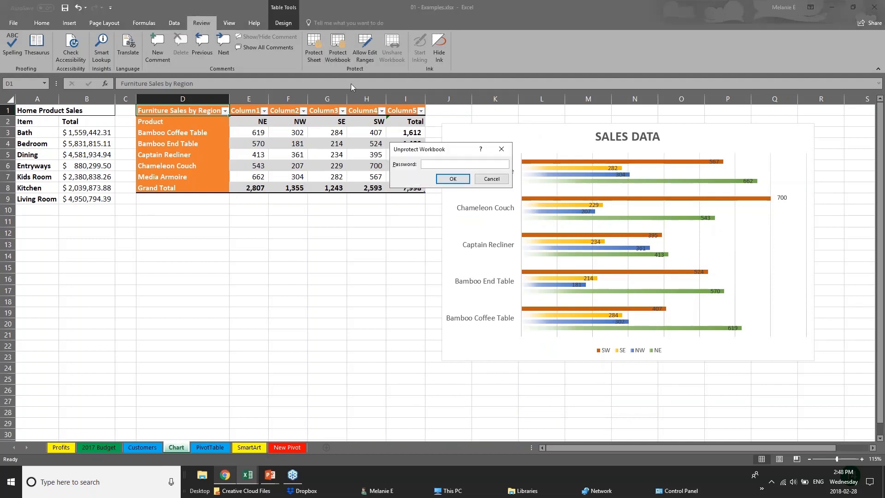
pyautogui.write('1')
pyautogui.press('Return')
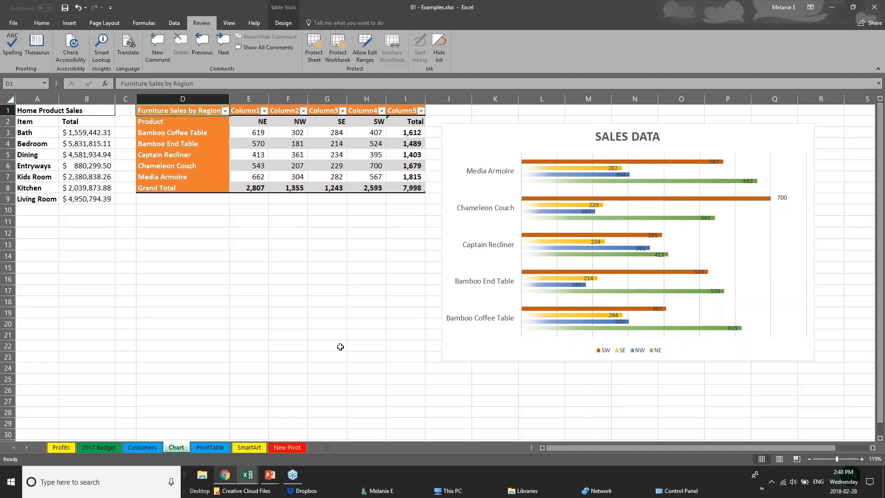
# Step: Go back to the Examples workbook and upload it to OneDrive for sharing
pyautogui.click(270, 475)
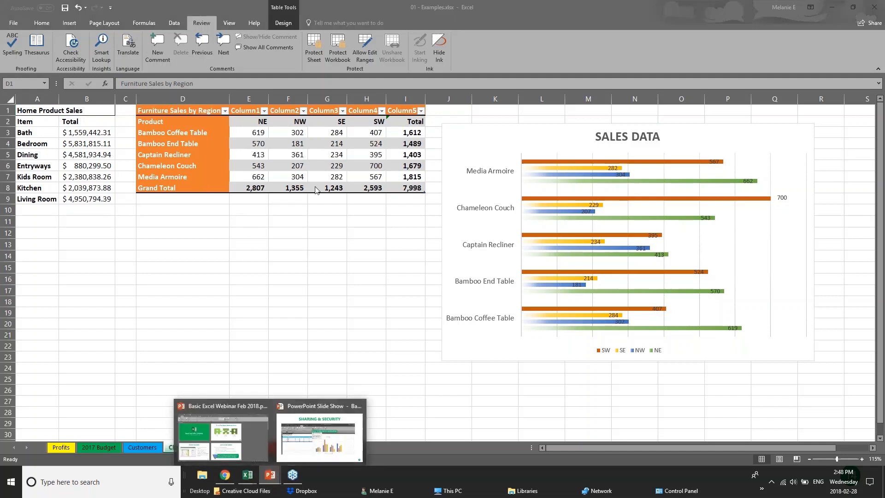
pyautogui.click(873, 7)
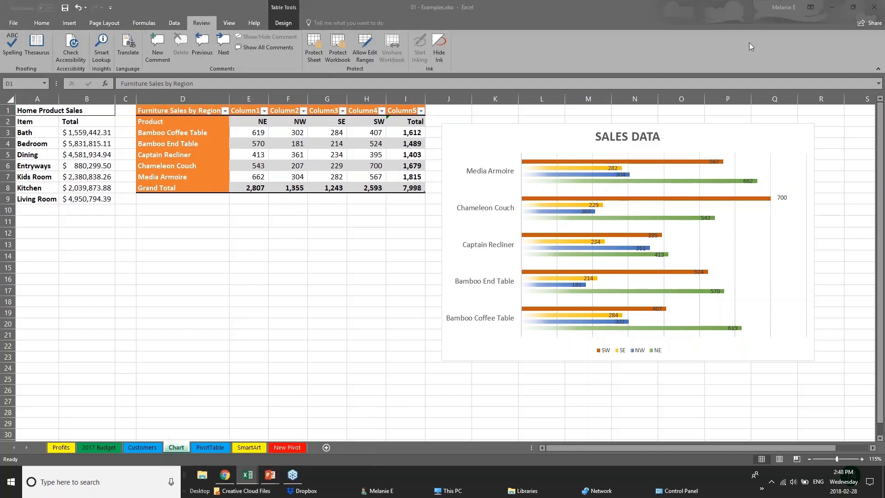
pyautogui.click(866, 24)
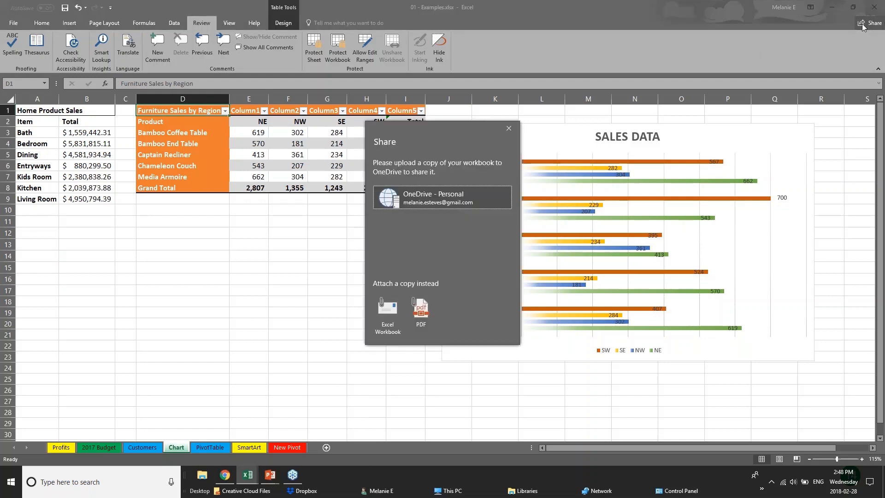
pyautogui.click(388, 198)
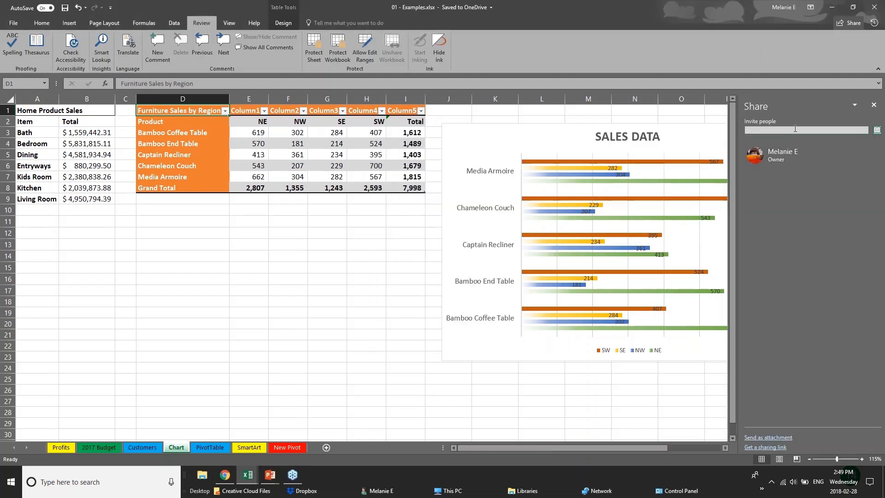
# Step: Invite a colleague with Can view permission and send the share invitation
pyautogui.click(795, 128)
pyautogui.write('cheryl')
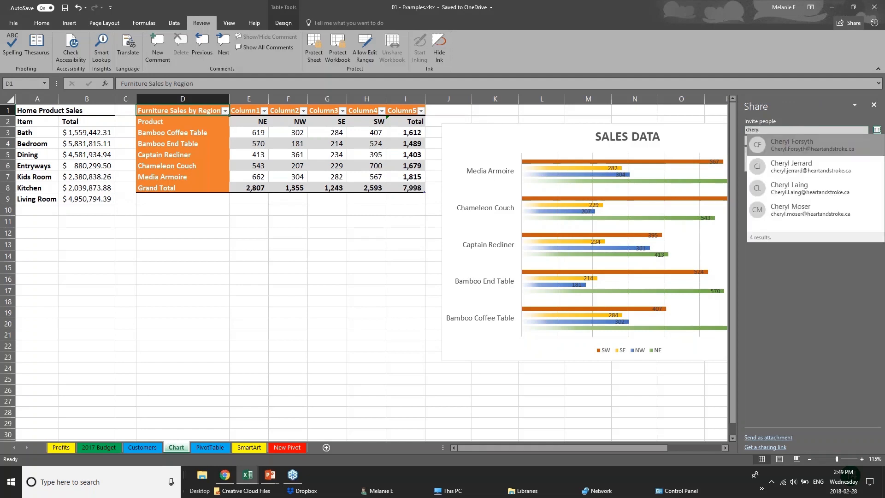
pyautogui.click(833, 191)
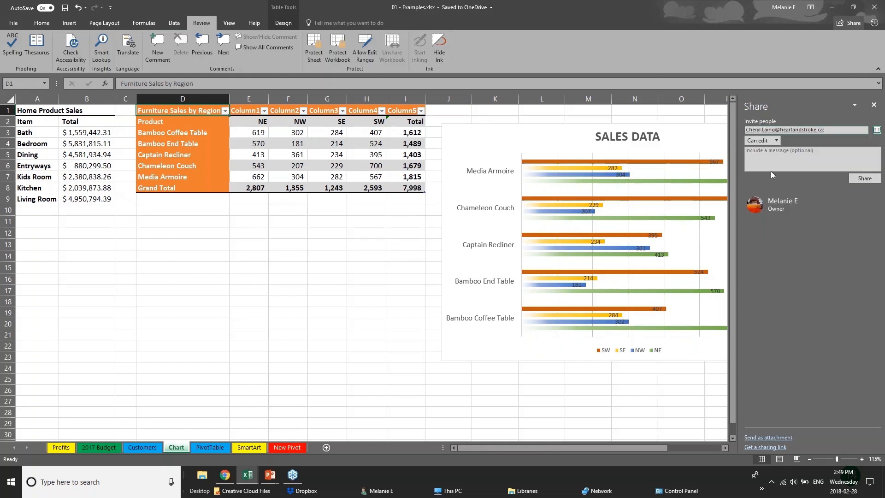
pyautogui.click(776, 140)
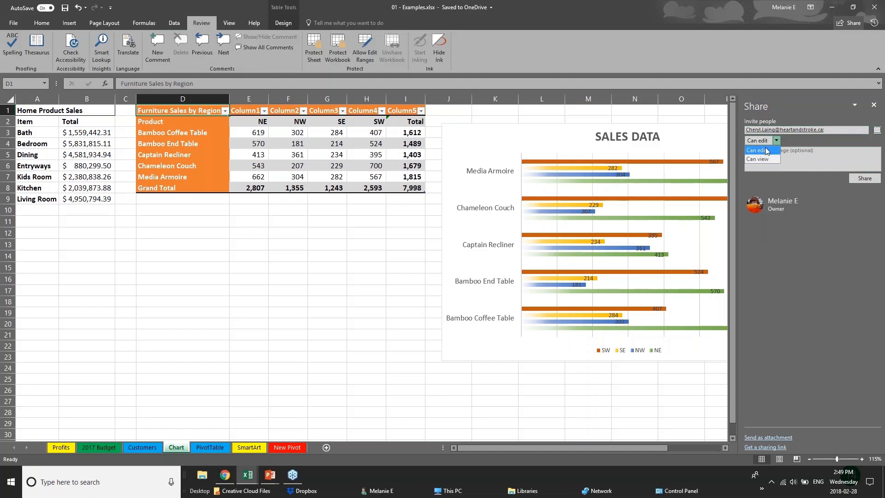
pyautogui.click(766, 160)
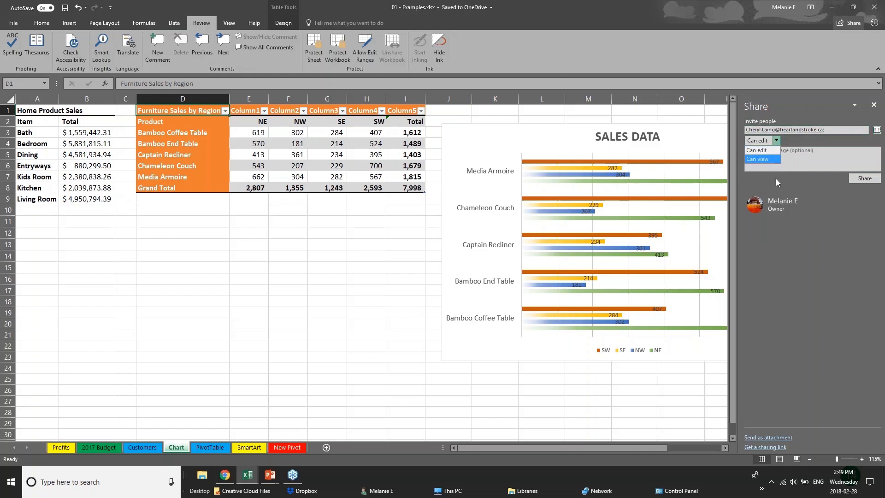
pyautogui.click(851, 179)
pyautogui.click(874, 105)
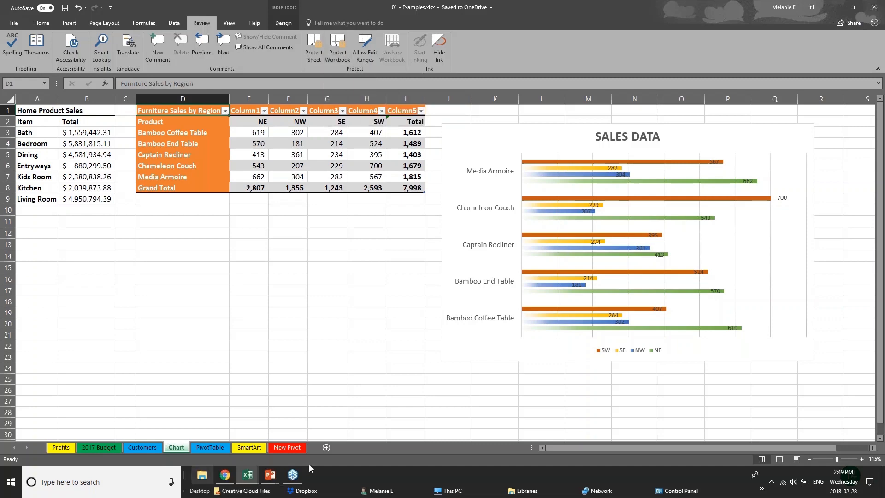
# Step: Advance the slideshow to the Quick Analysis Tool slide, then bring up the Webinar Sample Workbook
pyautogui.click(270, 475)
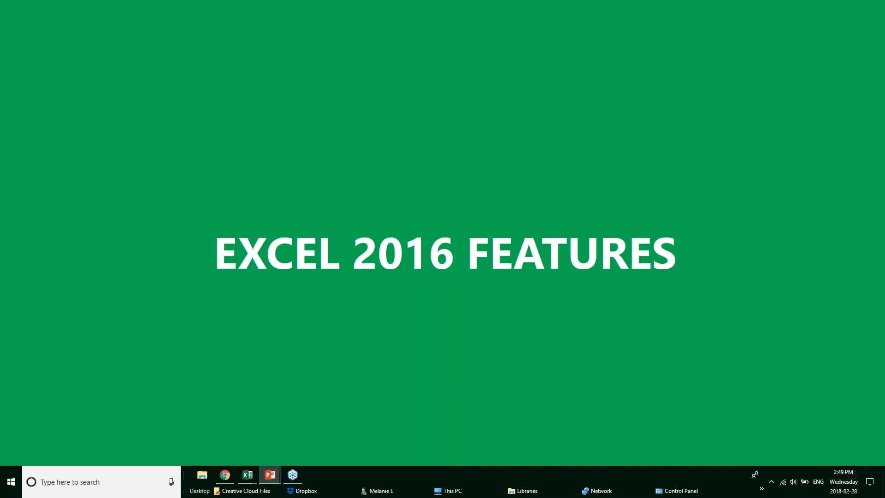
pyautogui.press('Right')
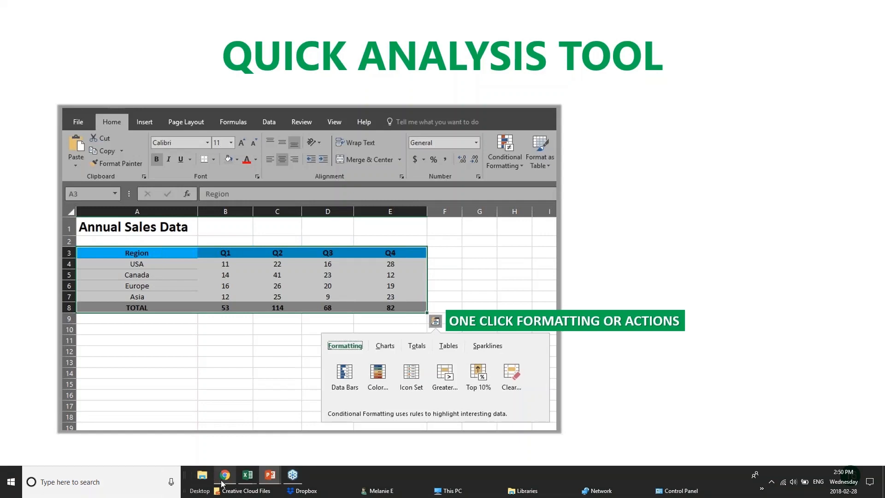
pyautogui.moveTo(253, 480)
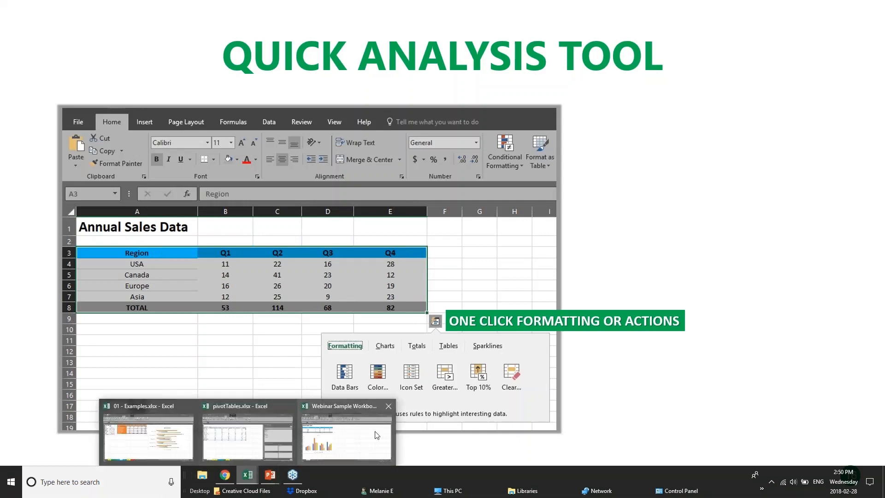
pyautogui.click(354, 437)
# Step: Select the Annual Sales Data table A3:E8 and show its Quick Analysis Totals options
pyautogui.click(325, 205)
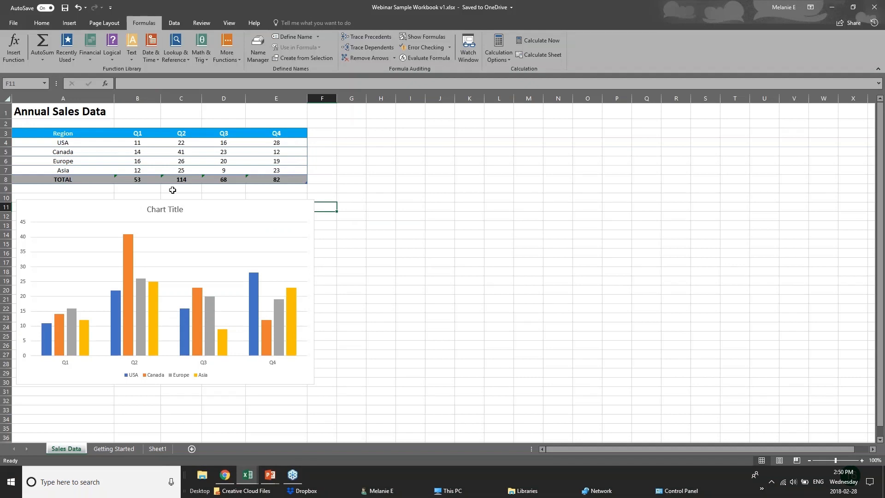
pyautogui.moveTo(67, 137); pyautogui.dragTo(294, 177)
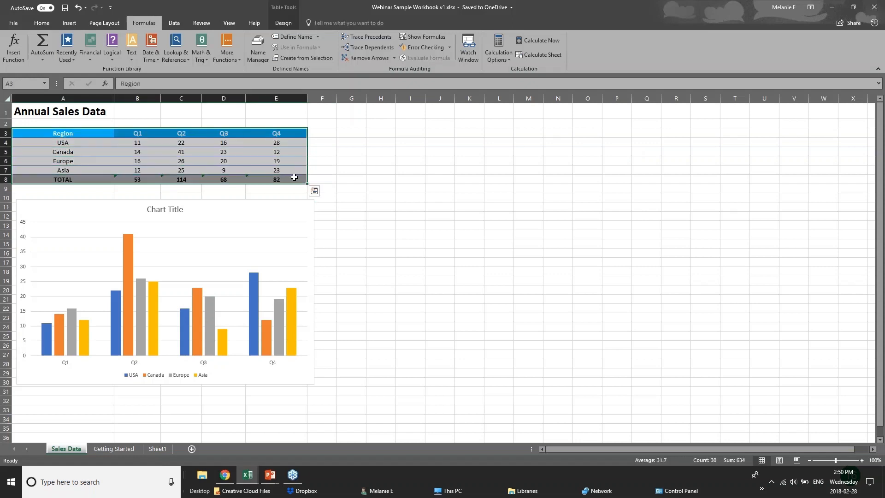
pyautogui.click(315, 191)
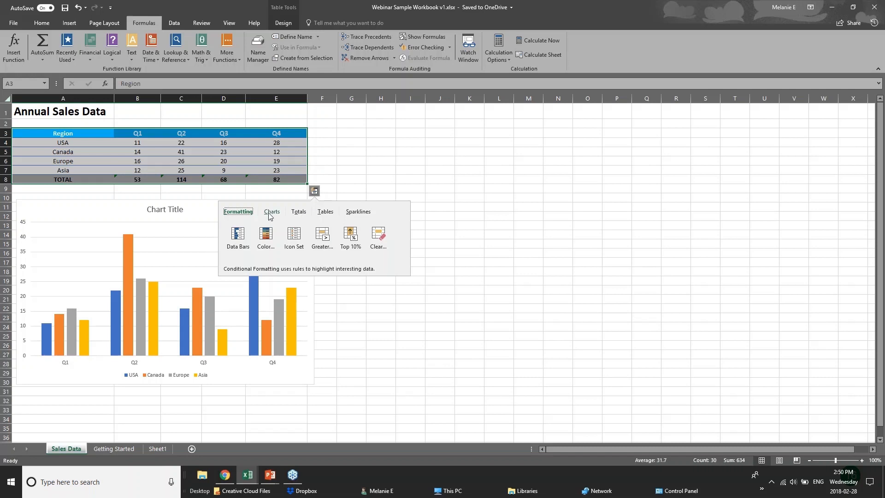
pyautogui.click(299, 213)
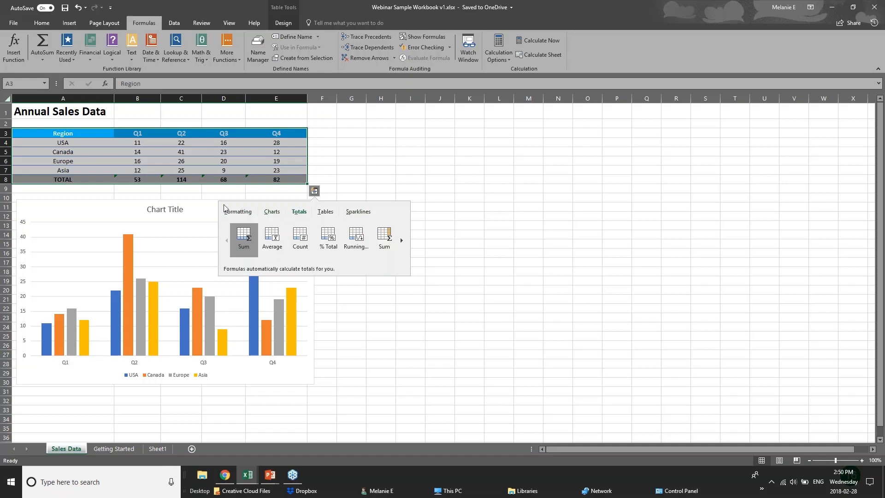
# Step: Apply a colour scale and then data bars to the sales figures with Quick Analysis
pyautogui.click(237, 212)
pyautogui.click(267, 253)
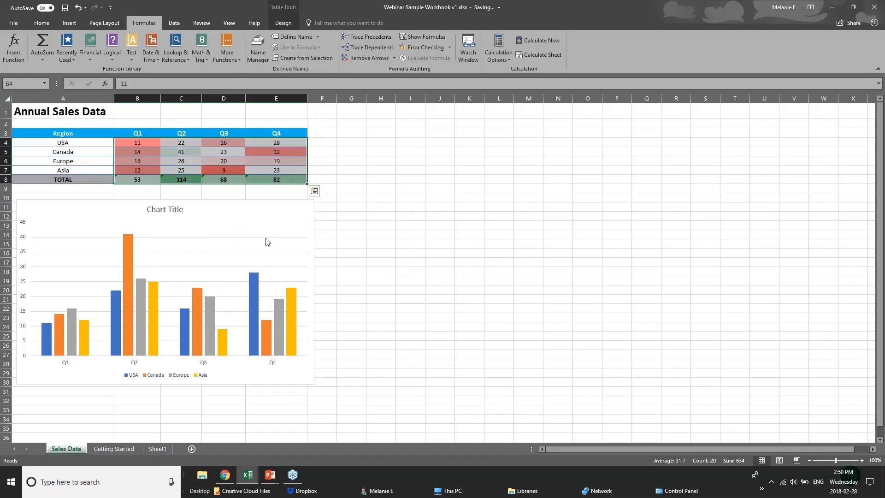
pyautogui.click(314, 191)
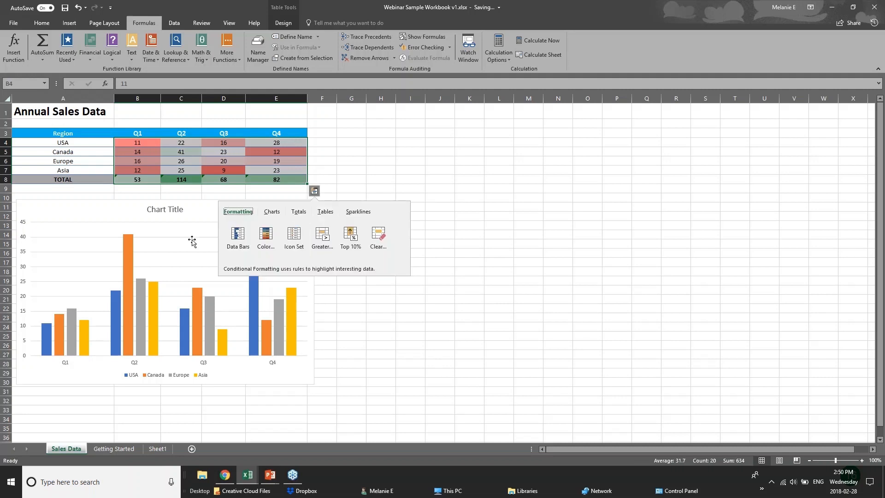
pyautogui.click(235, 240)
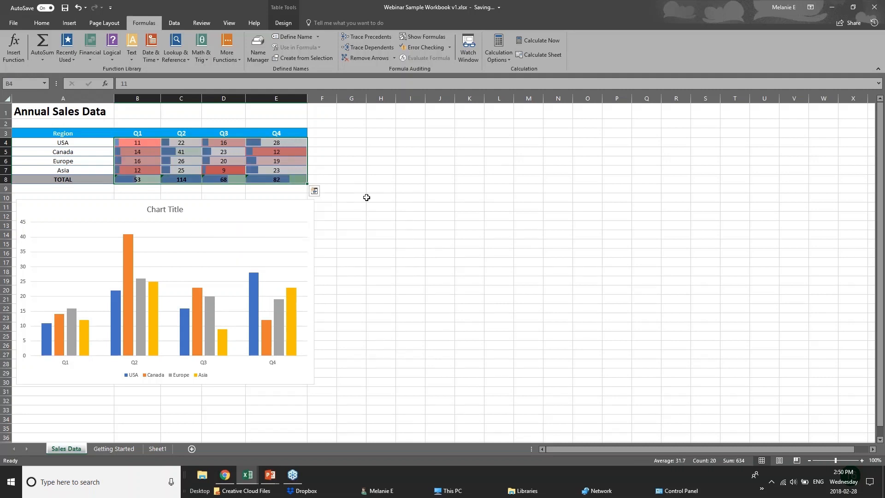
# Step: Highlight sales values greater than 50
pyautogui.click(314, 191)
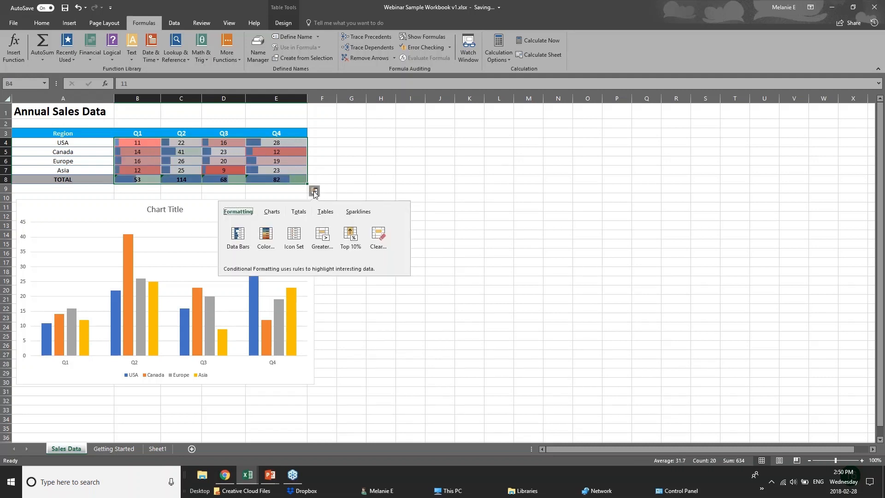
pyautogui.click(322, 239)
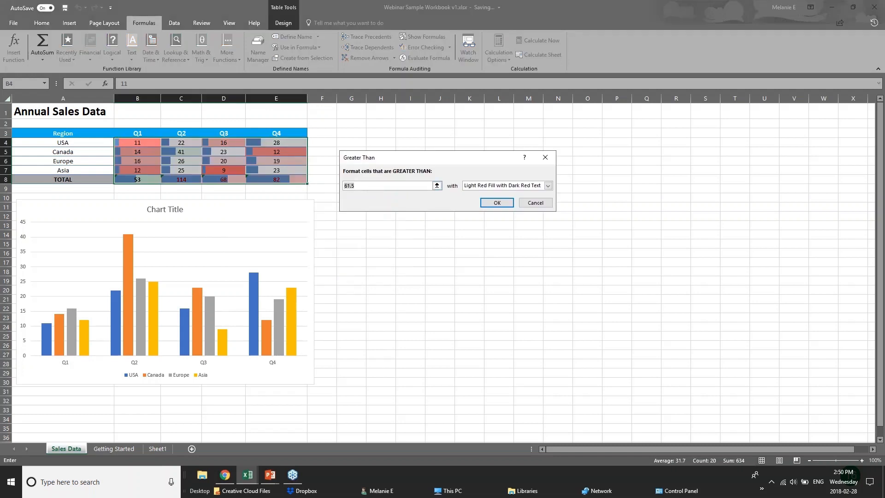
pyautogui.write('50')
pyautogui.press('Return')
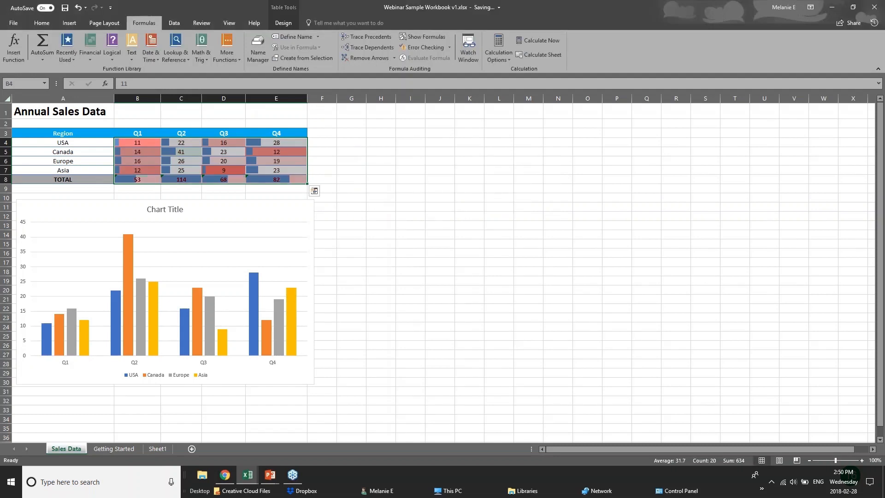
# Step: Reselect the region and quarter figures of the Annual Sales Data table
pyautogui.click(303, 202)
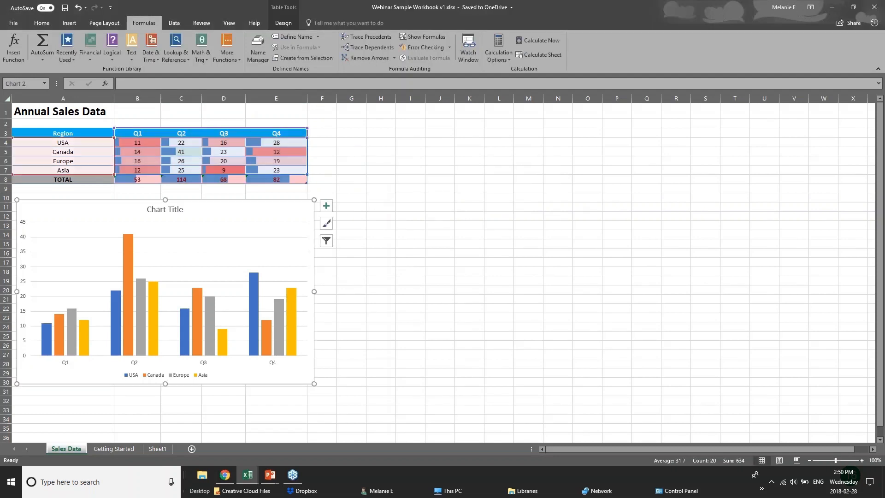
pyautogui.click(253, 181)
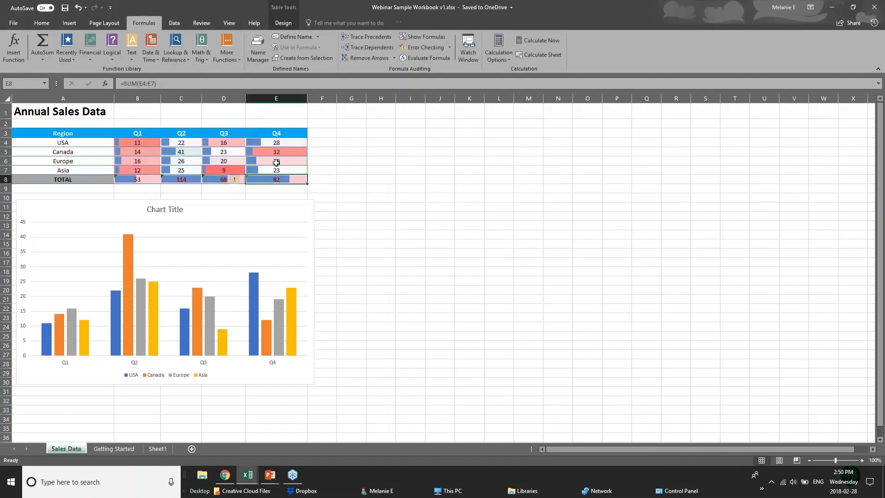
pyautogui.moveTo(46, 133); pyautogui.dragTo(277, 180)
# Step: Preview the Quick Analysis chart suggestions for the sales table, then dismiss them unused
pyautogui.click(313, 190)
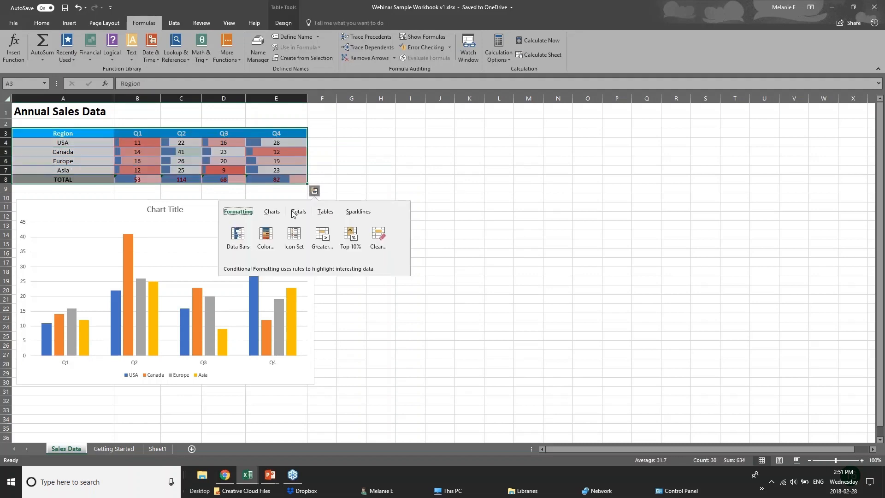
pyautogui.click(273, 213)
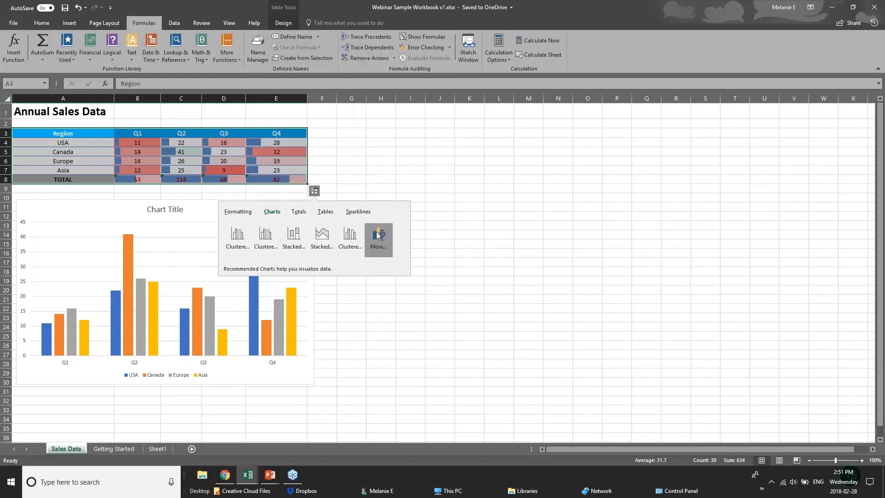
pyautogui.click(209, 132)
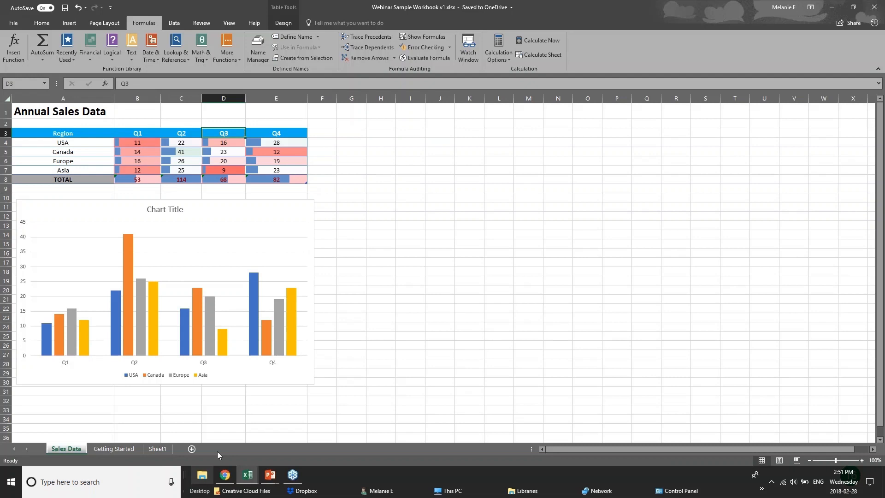
pyautogui.moveTo(64, 135); pyautogui.dragTo(226, 180)
pyautogui.click(322, 180)
# Step: Show the NEW CHARTS slide, then return to the Examples workbook's Chart sheet
pyautogui.moveTo(270, 475)
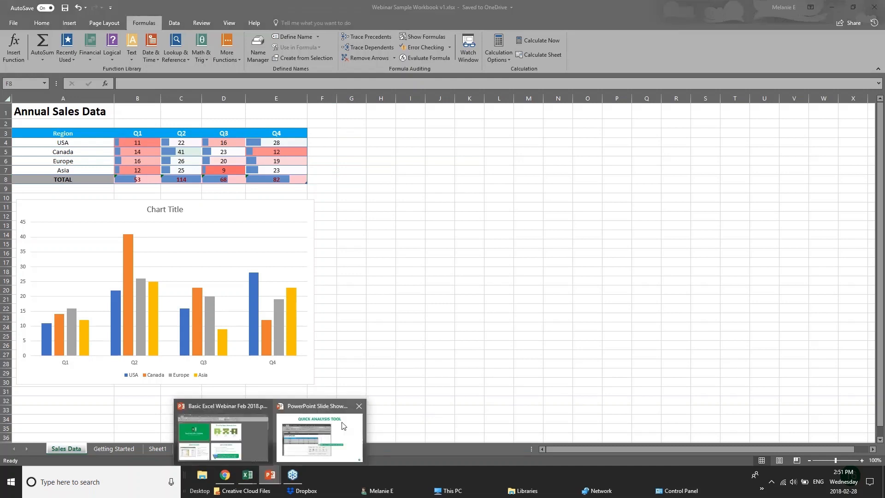
pyautogui.click(308, 440)
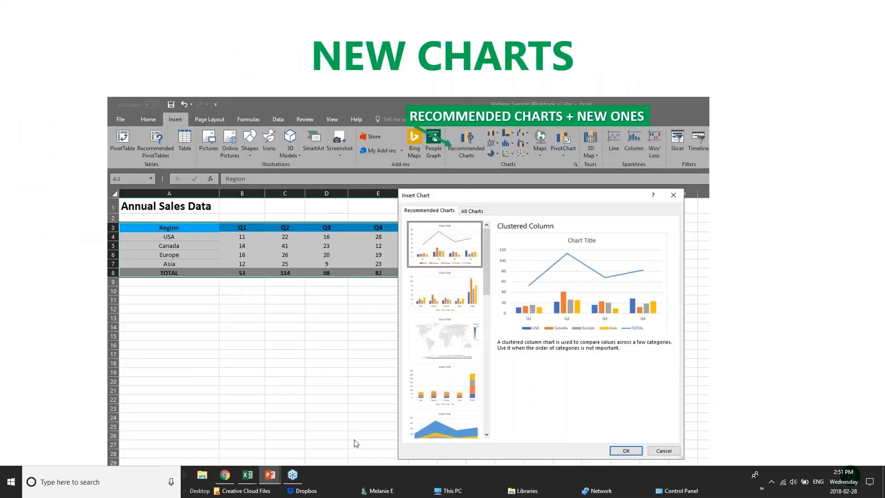
pyautogui.moveTo(248, 474)
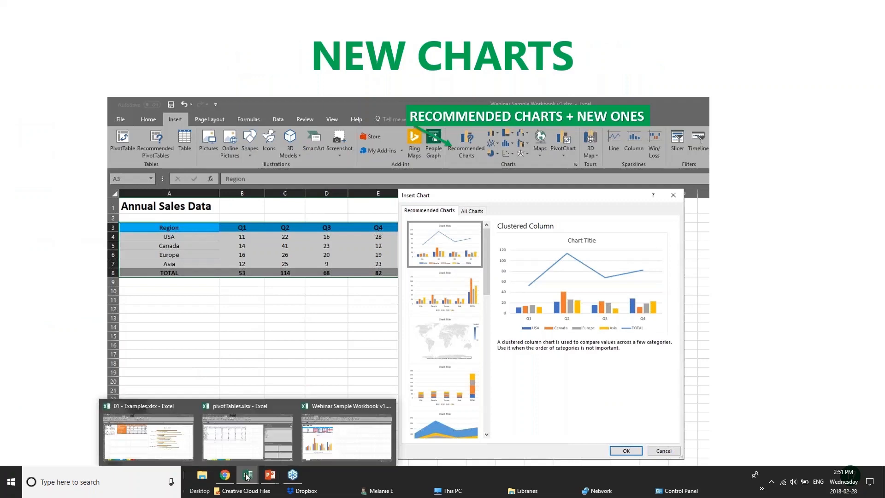
pyautogui.click(272, 444)
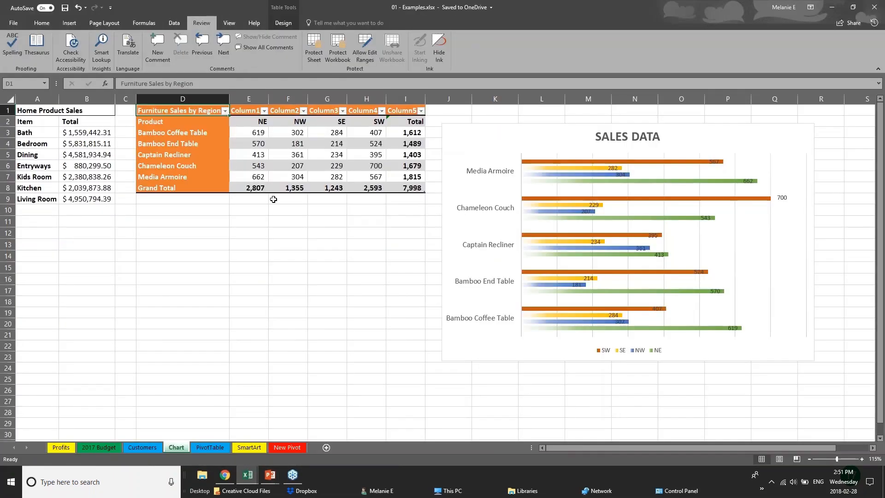
# Step: Insert a treemap chart of the furniture sales figures E3:I8
pyautogui.moveTo(343, 245); pyautogui.dragTo(353, 236)
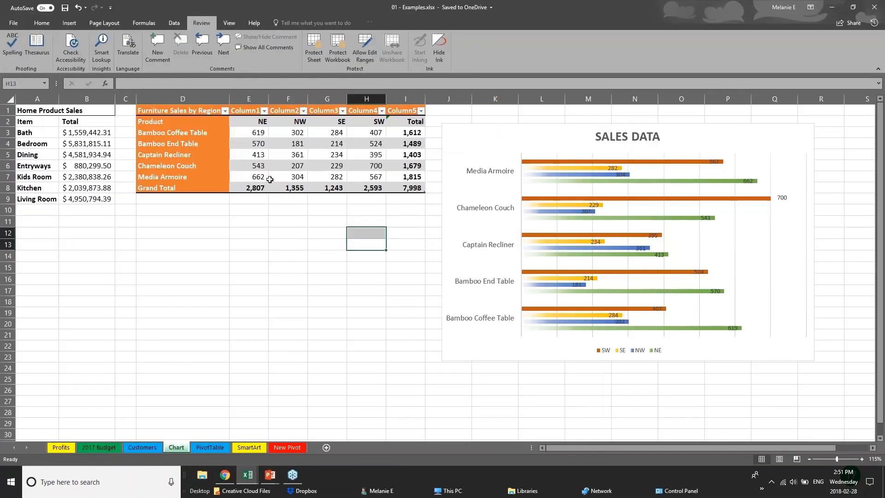
pyautogui.click(69, 23)
pyautogui.click(69, 144)
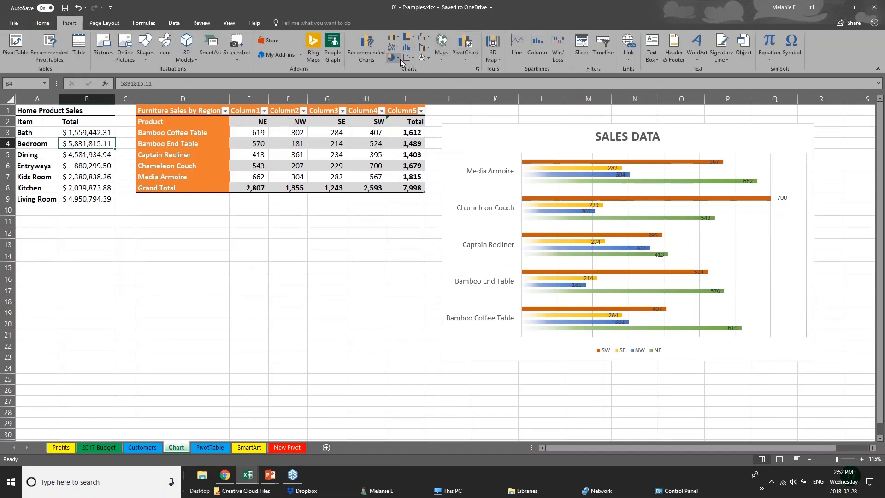
pyautogui.click(414, 38)
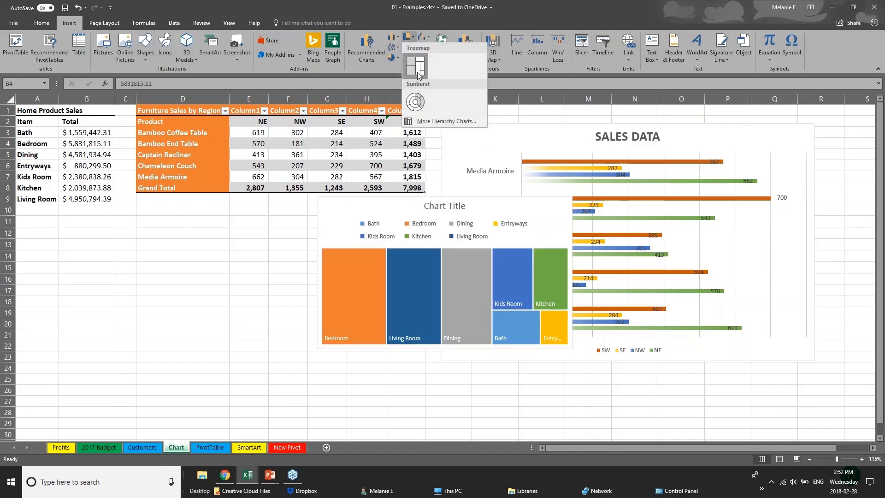
pyautogui.click(198, 114)
pyautogui.moveTo(251, 132); pyautogui.dragTo(417, 188)
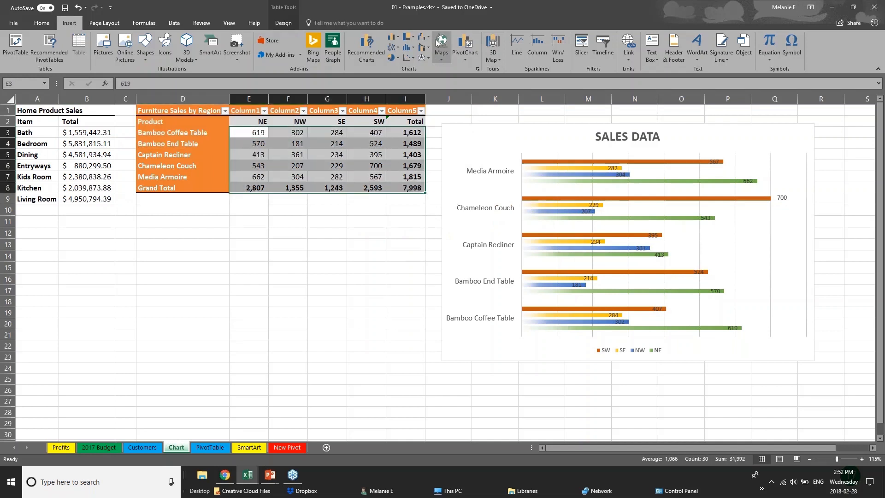
pyautogui.click(422, 47)
pyautogui.click(423, 69)
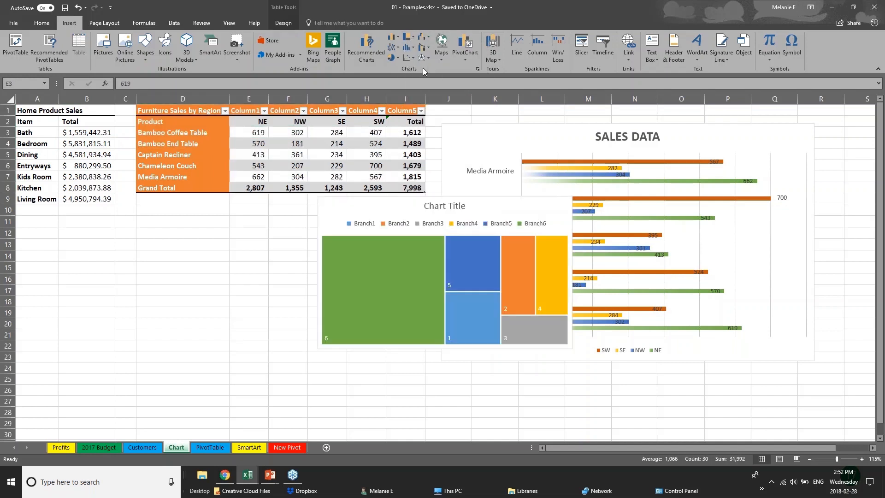
# Step: Move the treemap below the furniture sales table, beside the SALES DATA chart
pyautogui.click(438, 368)
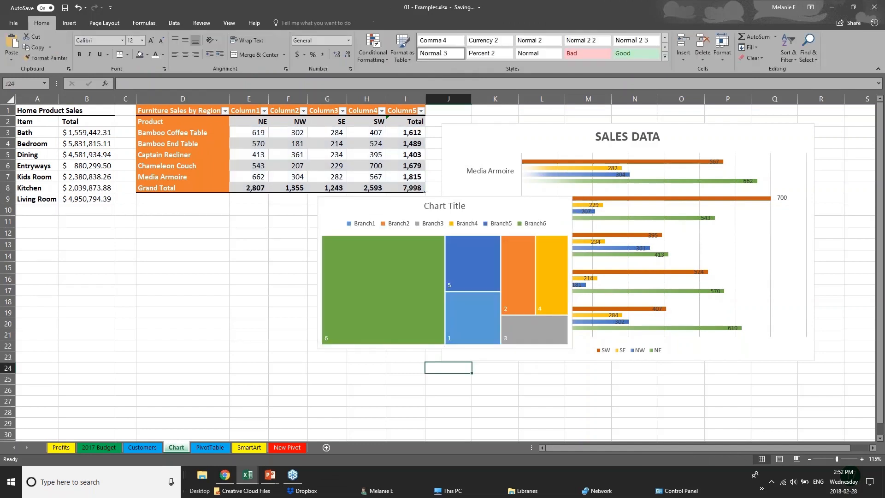
pyautogui.click(421, 249)
pyautogui.moveTo(384, 210); pyautogui.dragTo(231, 234)
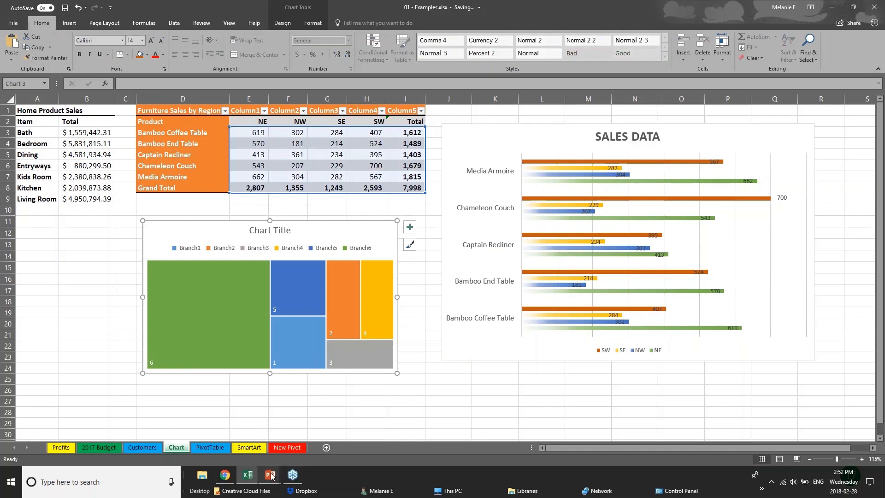
pyautogui.click(87, 312)
pyautogui.click(69, 22)
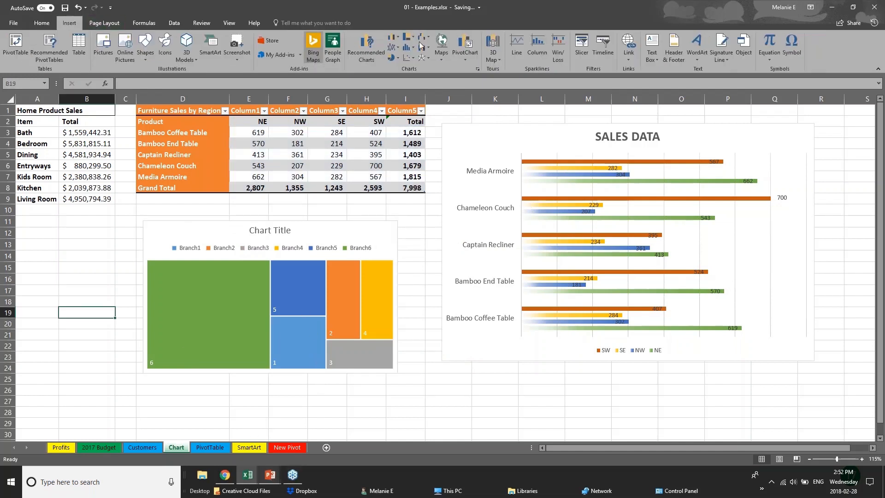
# Step: Dismiss the no-data warning and open Recommended Charts for the furniture sales figures E3:I8
pyautogui.click(366, 48)
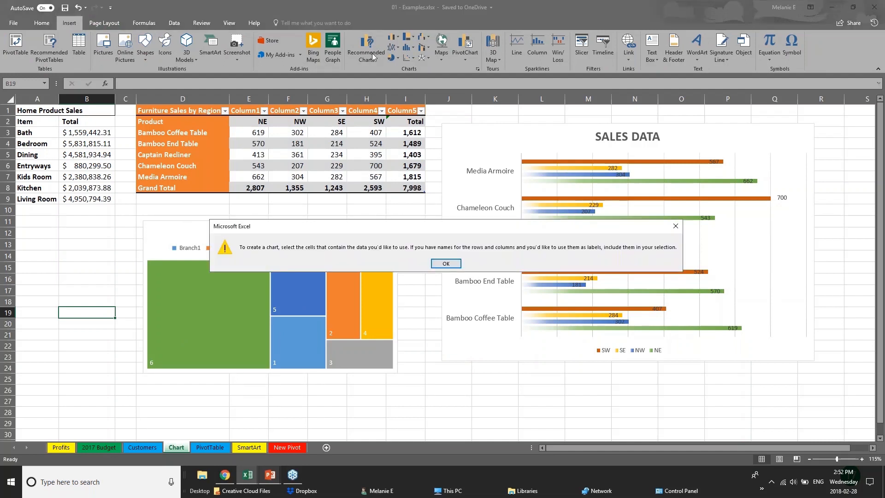
pyautogui.click(445, 263)
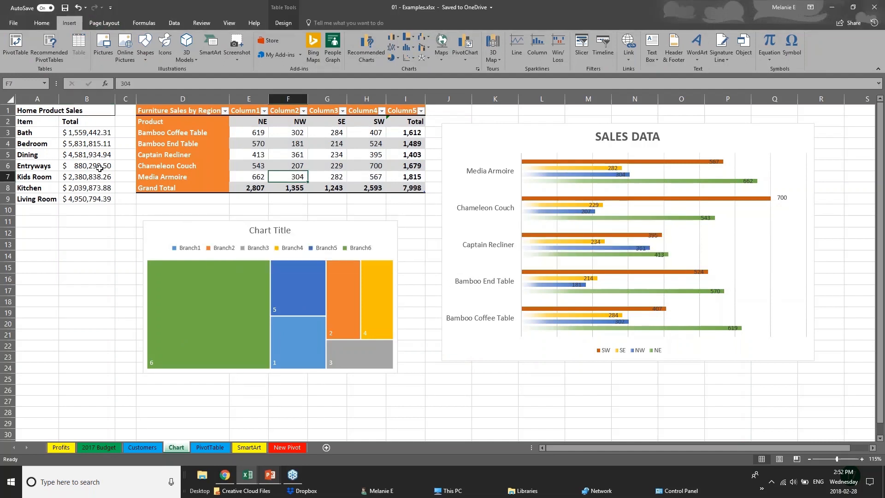
pyautogui.moveTo(251, 135); pyautogui.dragTo(417, 188)
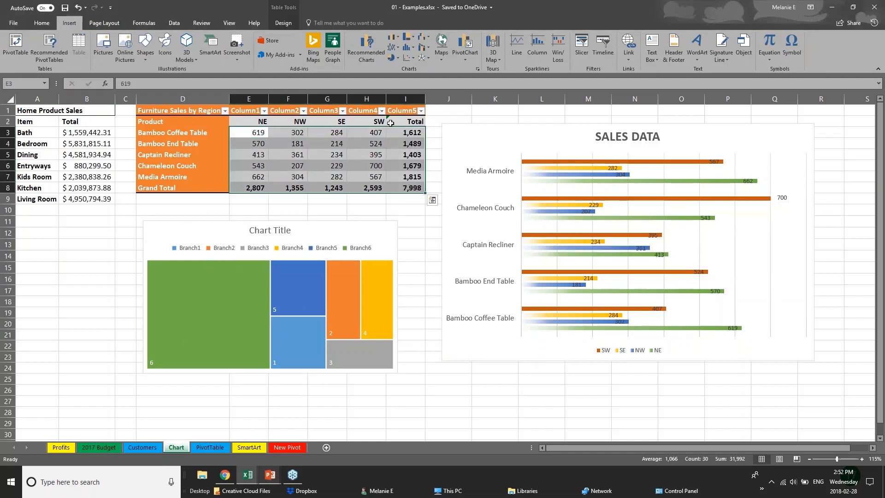
pyautogui.click(366, 49)
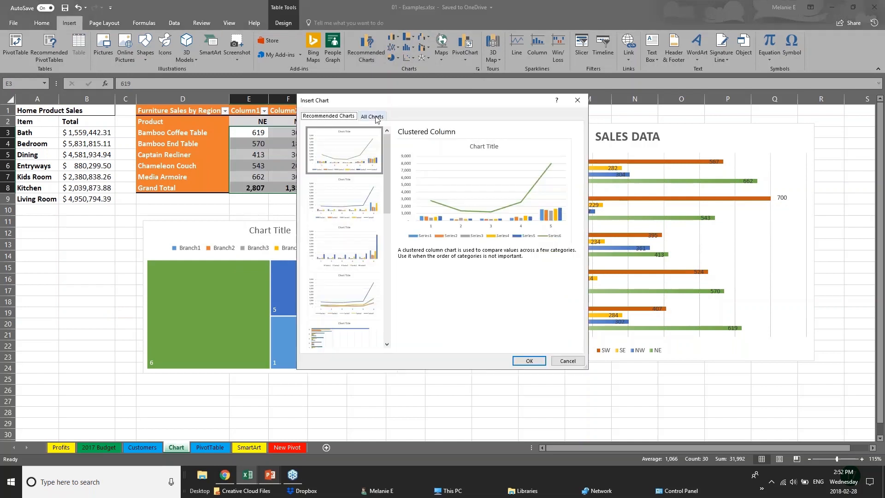
# Step: Browse the Waterfall, Treemap, Box & Whisker and Sunburst types under All Charts
pyautogui.click(372, 116)
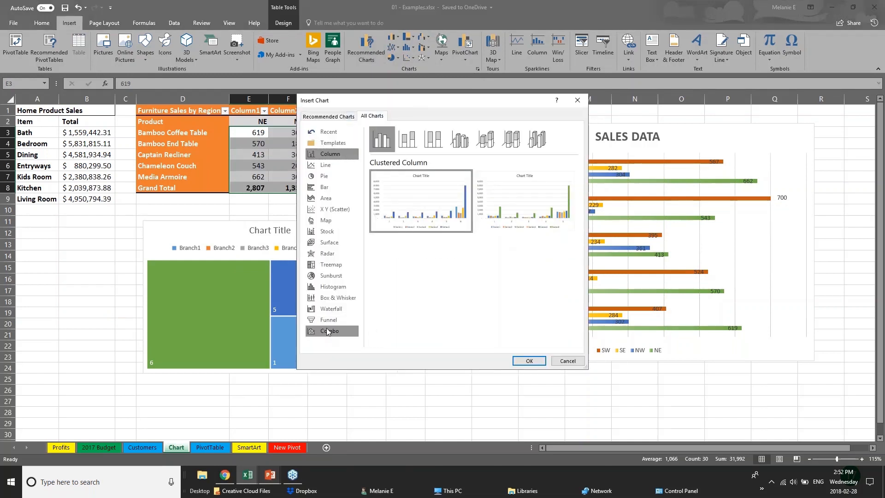
pyautogui.click(330, 310)
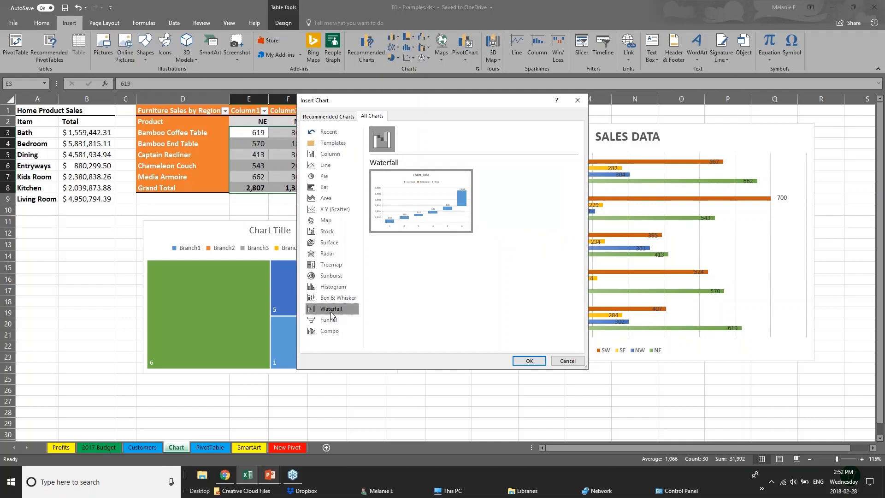
pyautogui.click(327, 265)
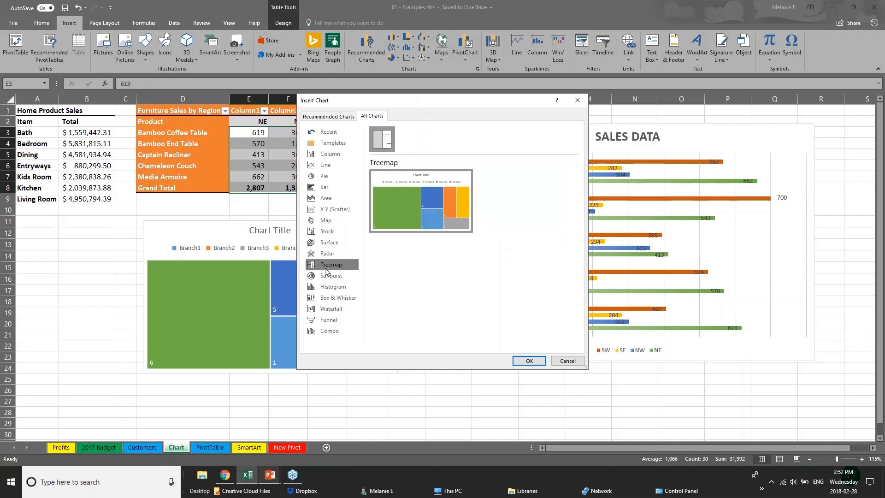
pyautogui.click(344, 299)
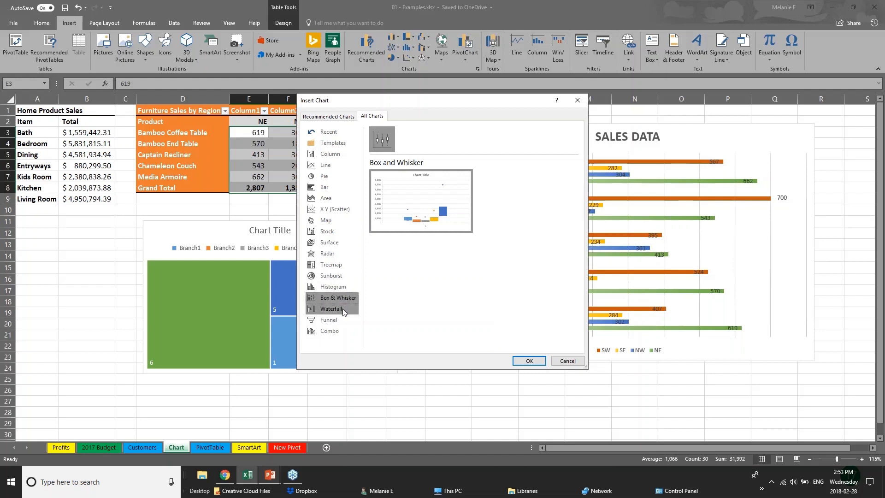
pyautogui.click(344, 276)
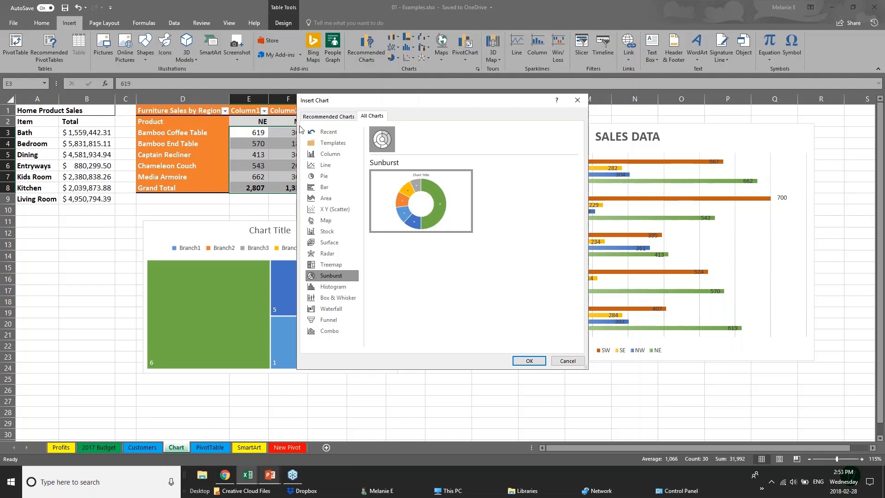
# Step: Preview the recommended charts, ending on the Line chart recommendation
pyautogui.click(323, 117)
pyautogui.click(343, 207)
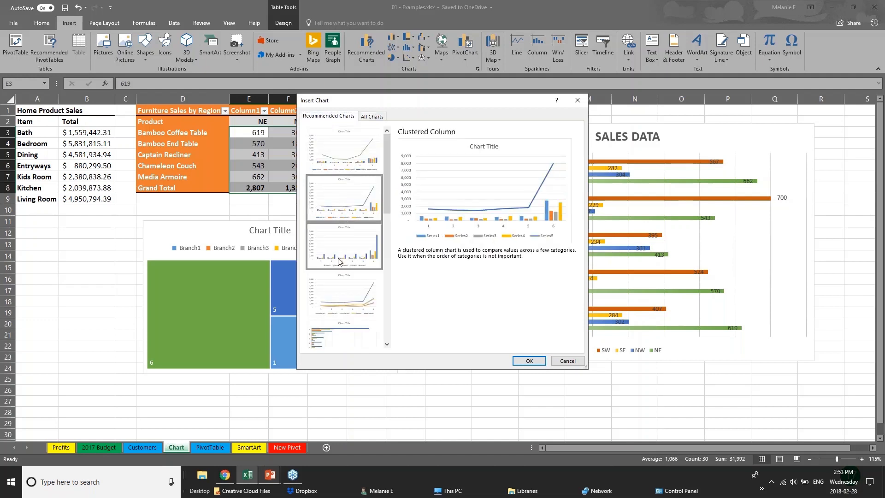
pyautogui.click(344, 264)
pyautogui.click(347, 293)
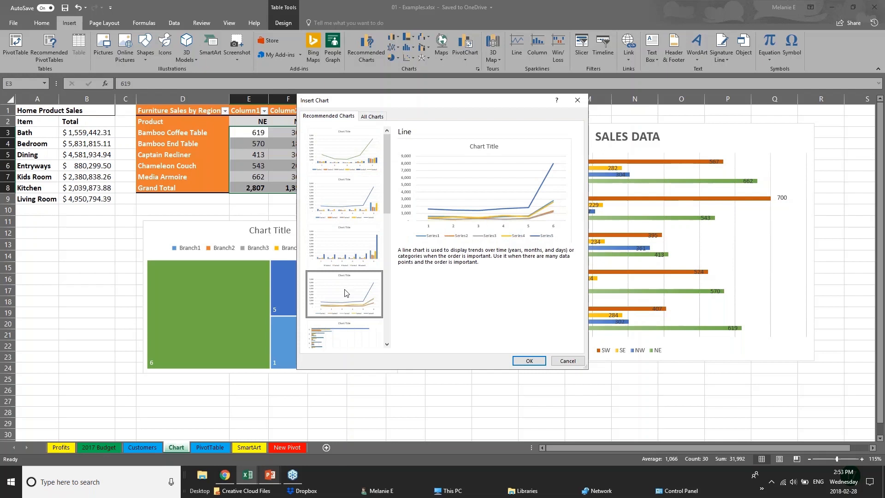
# Step: Cancel the Insert Chart dialog and advance the slideshow to the 3D POWER MAPS slide
pyautogui.click(561, 362)
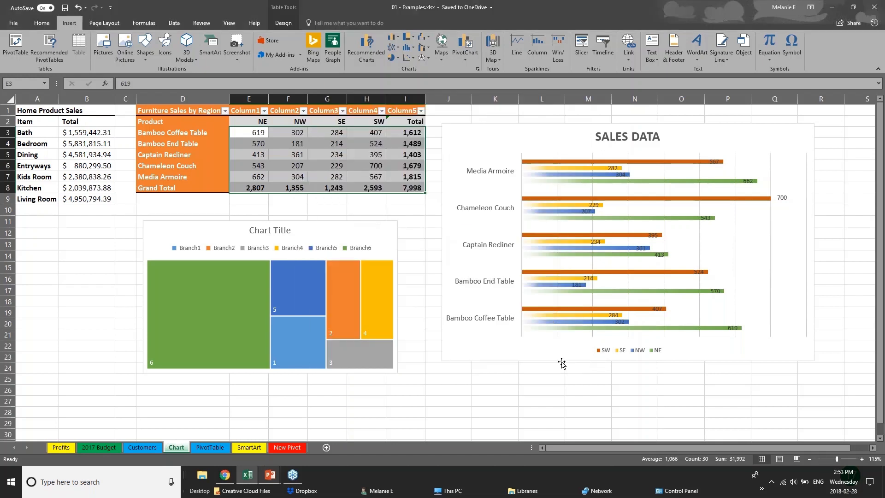
pyautogui.click(317, 445)
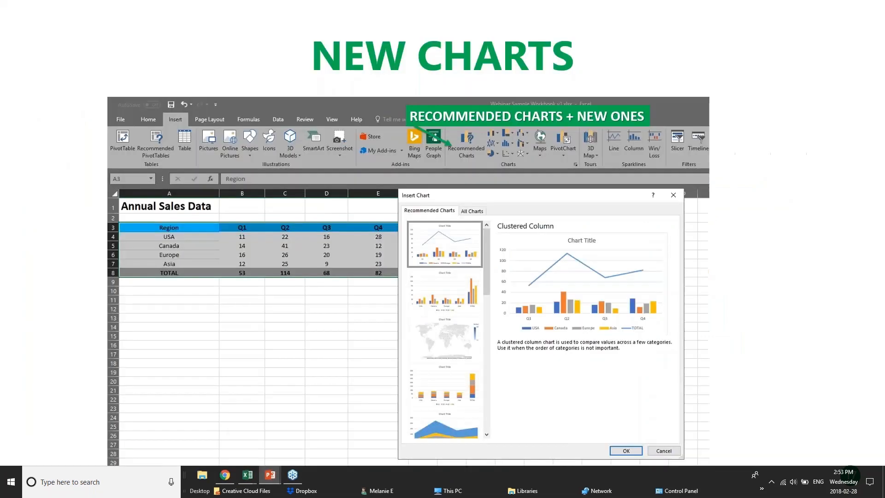
pyautogui.click(391, 289)
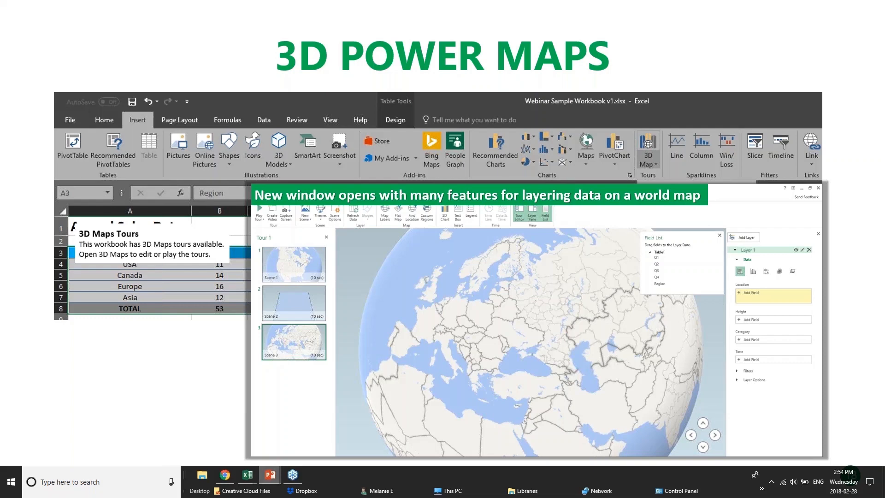
# Step: Bring the 01 - Examples.xlsx workbook to the front in Excel, showing its Chart sheet
pyautogui.moveTo(247, 475)
pyautogui.click(148, 440)
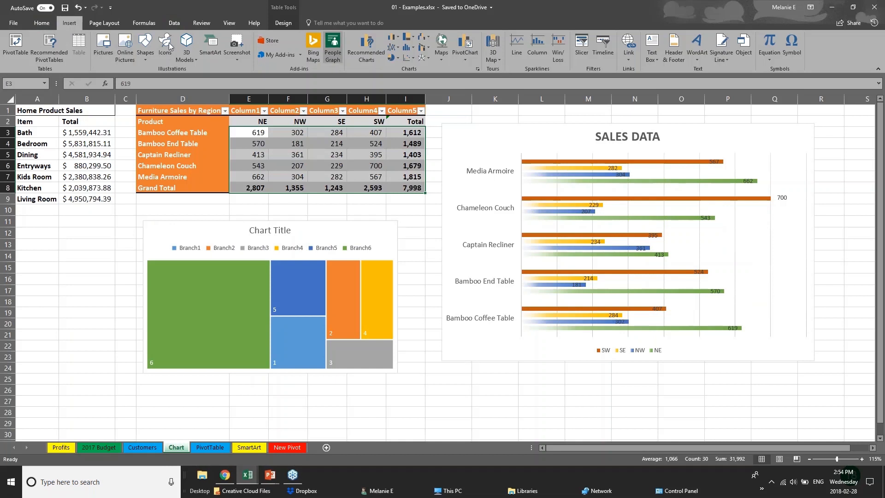
# Step: Show the 3D Map dropdown options on Excel's Insert ribbon
pyautogui.click(499, 59)
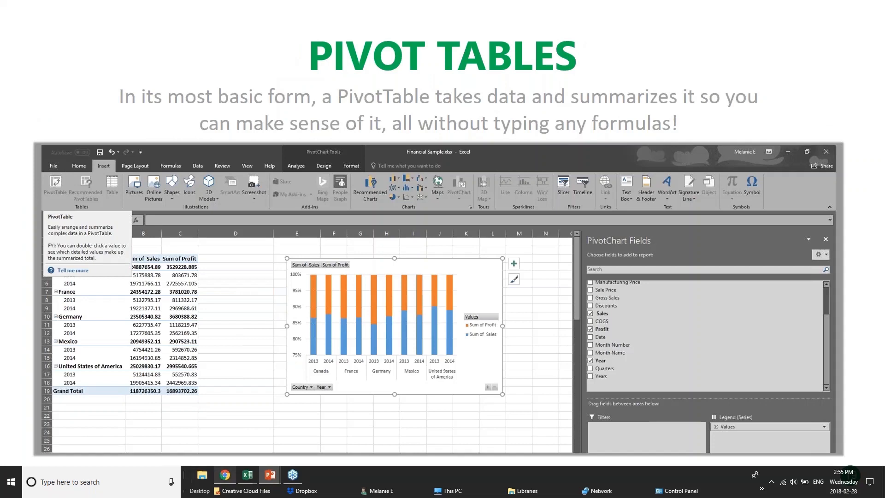
# Step: In pivotTables.xlsx, browse the DateGrouping, OtherGrouping and Slicers sheets and close the field list
pyautogui.moveTo(248, 474)
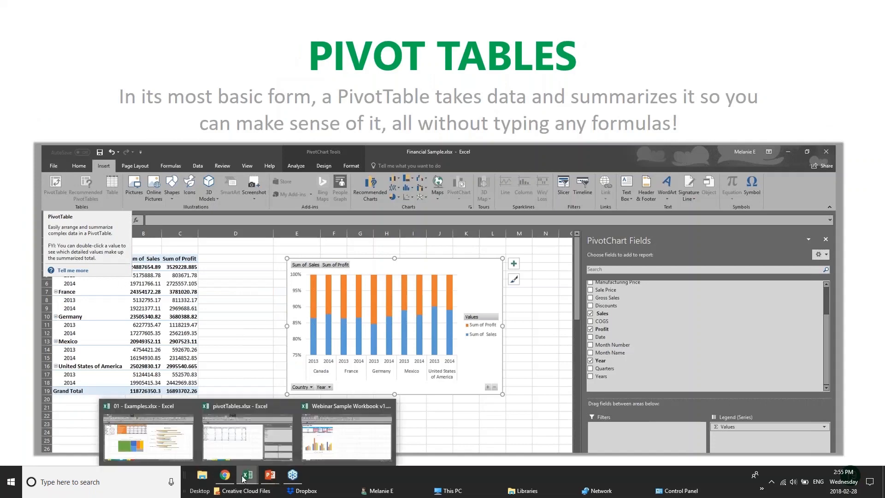
pyautogui.click(263, 436)
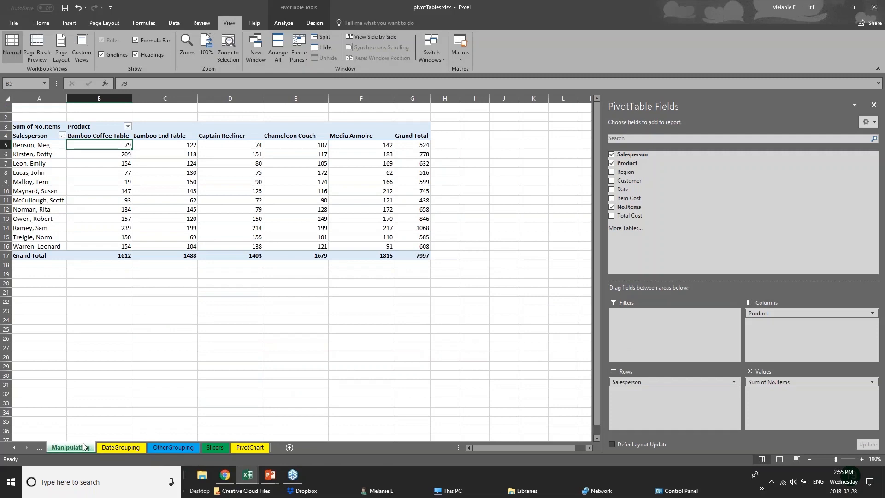
pyautogui.click(135, 450)
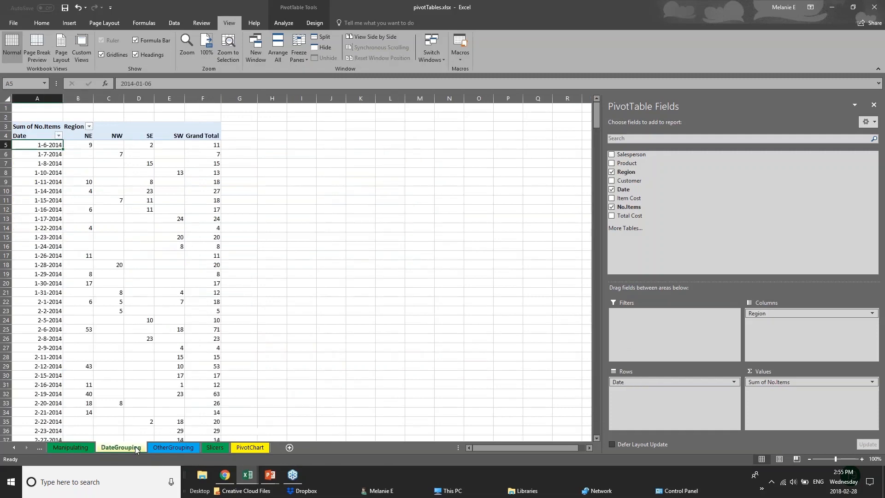
pyautogui.click(186, 450)
pyautogui.click(224, 450)
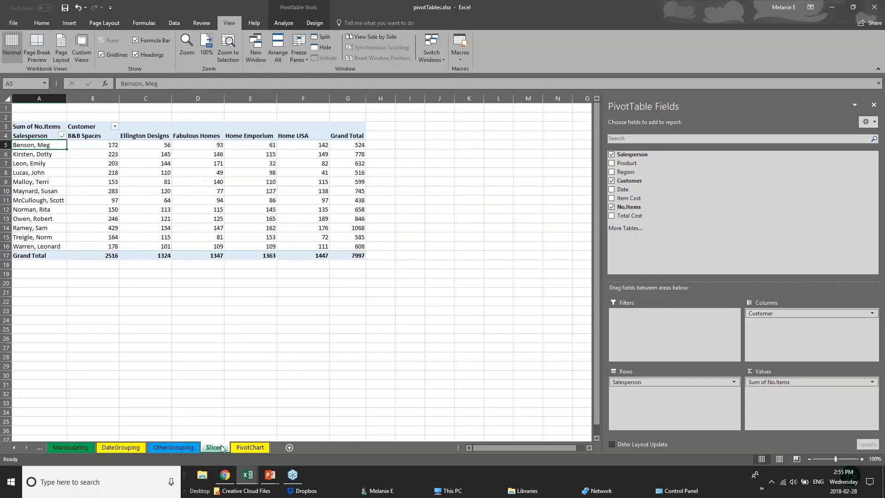
pyautogui.click(872, 8)
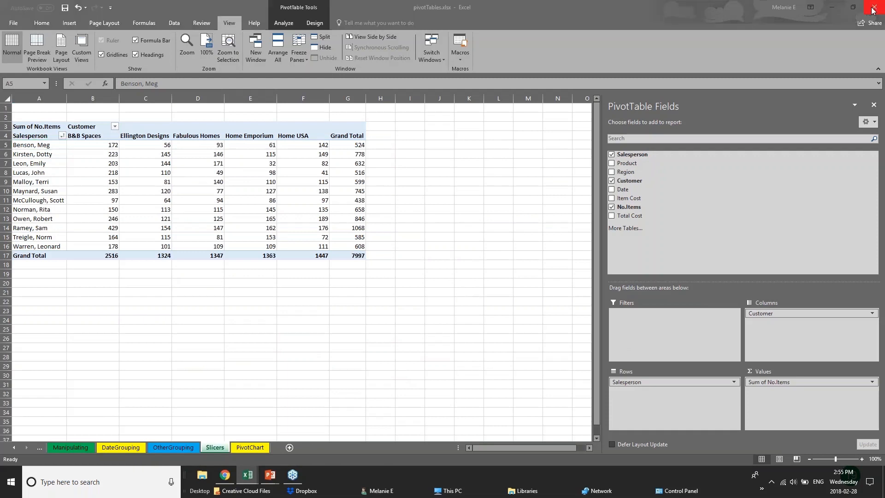
pyautogui.press('Escape')
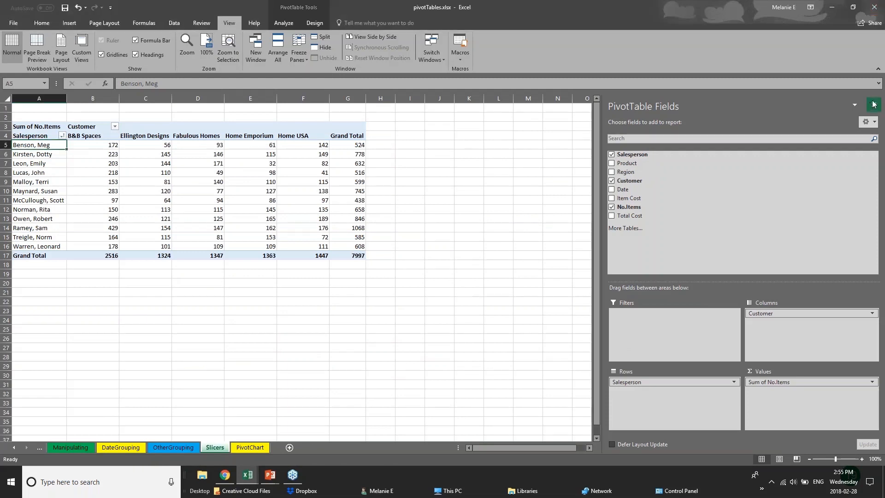
pyautogui.click(874, 106)
# Step: Select value cells and the whole Slicers pivot, then return to the PIVOT TABLES slide show
pyautogui.click(274, 235)
pyautogui.click(96, 247)
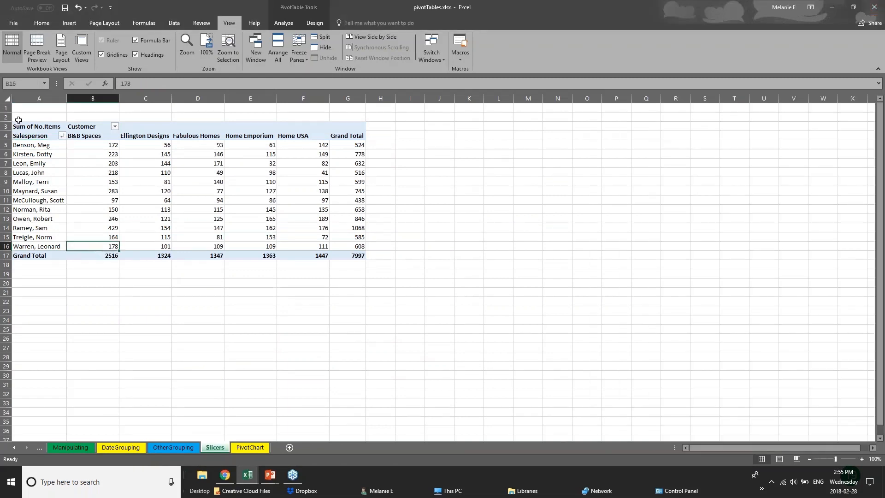
pyautogui.click(33, 121)
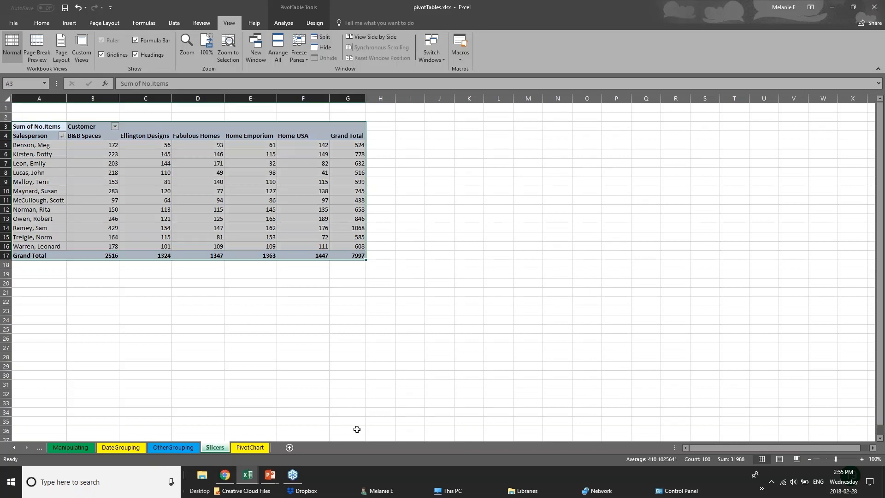
pyautogui.click(271, 476)
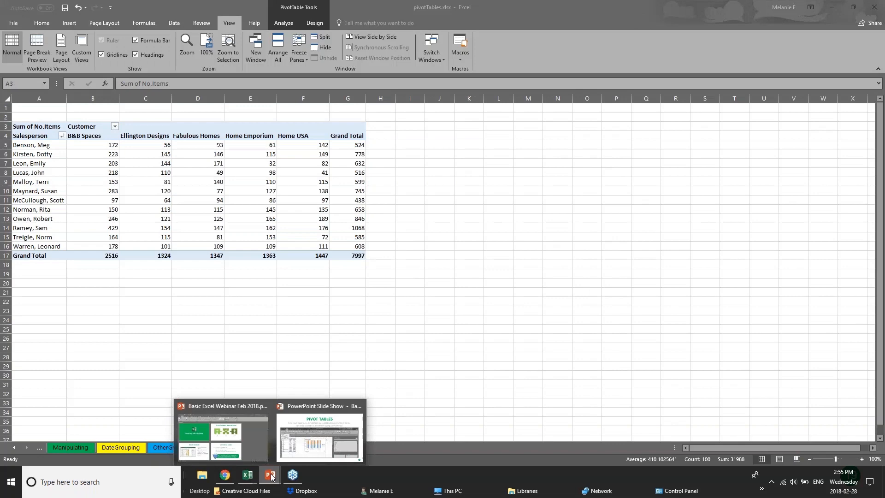
pyautogui.click(294, 443)
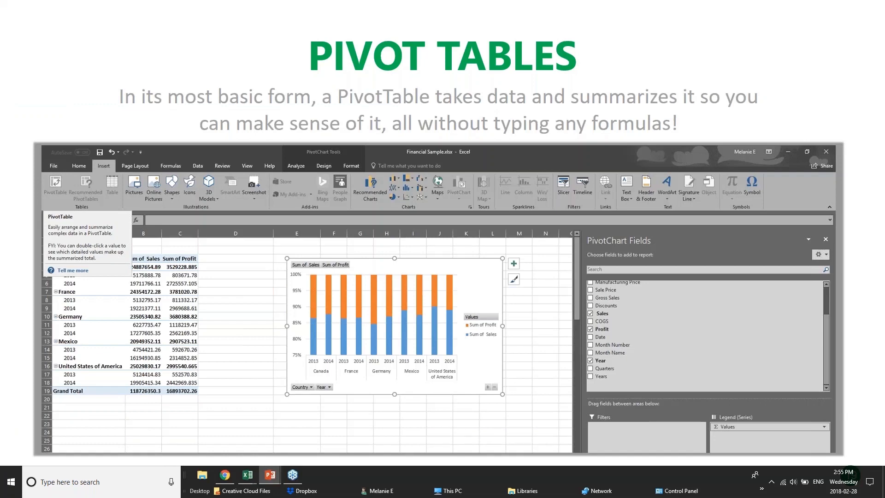
# Step: Back in pivotTables.xlsx, highlight salesperson rows and the B&B Spaces and Ellington Designs counts
pyautogui.moveTo(254, 474)
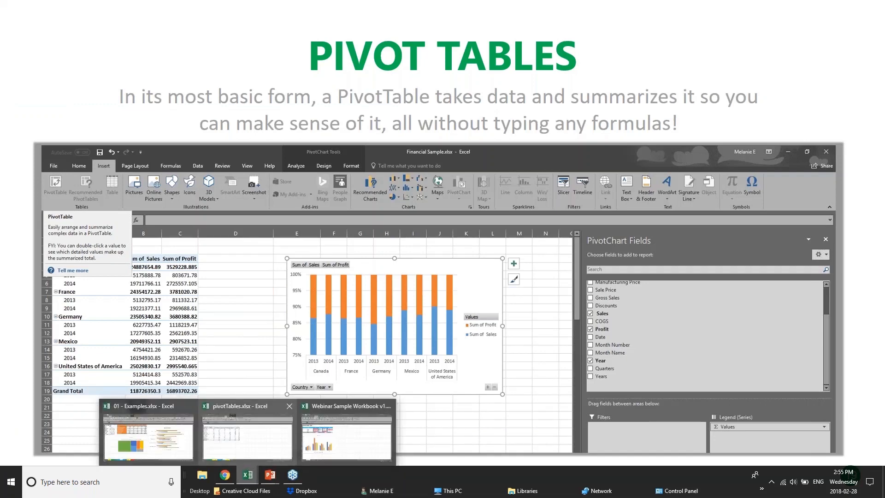
pyautogui.click(254, 443)
pyautogui.click(18, 145)
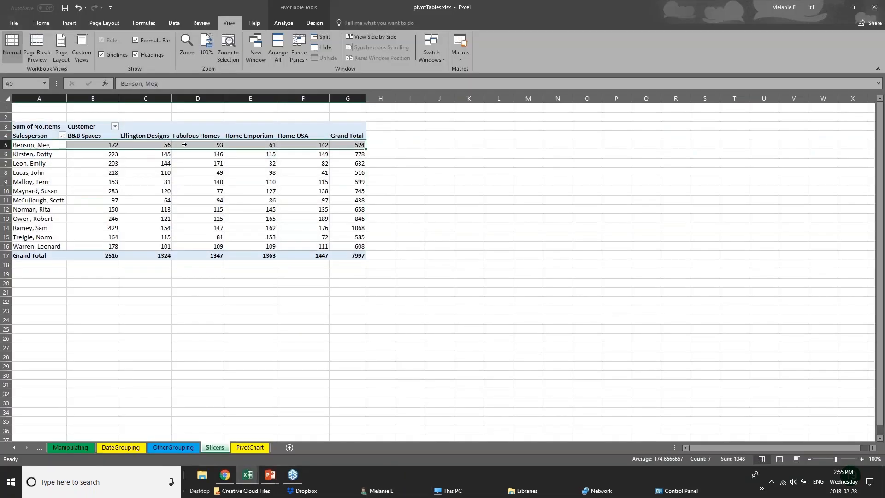
pyautogui.click(380, 144)
pyautogui.moveTo(64, 163); pyautogui.dragTo(112, 171)
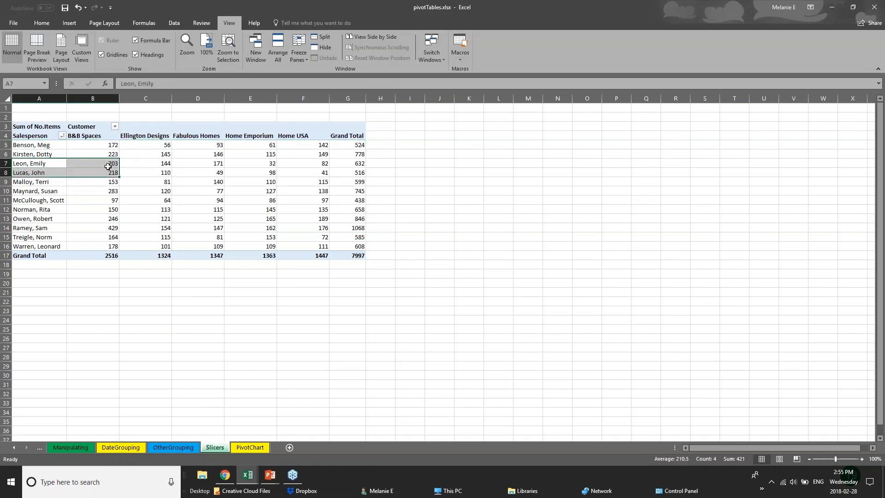
pyautogui.click(146, 132)
pyautogui.click(147, 257)
pyautogui.click(195, 284)
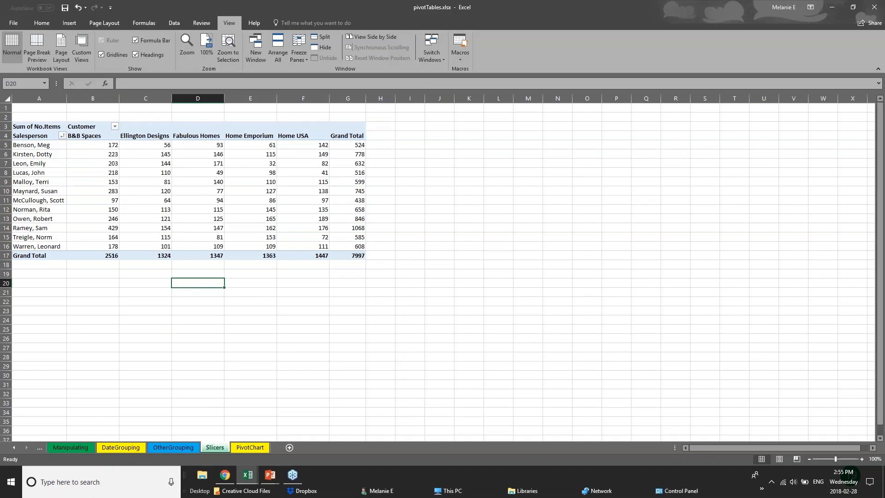
# Step: Open the OtherGrouping sheet, then switch to 01 - Examples.xlsx and its PivotTable sheet
pyautogui.click(184, 447)
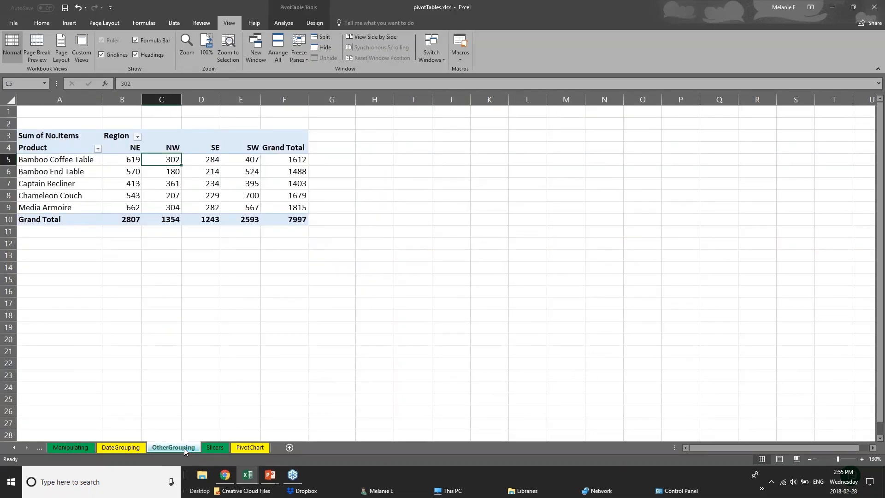
pyautogui.click(237, 447)
pyautogui.click(247, 475)
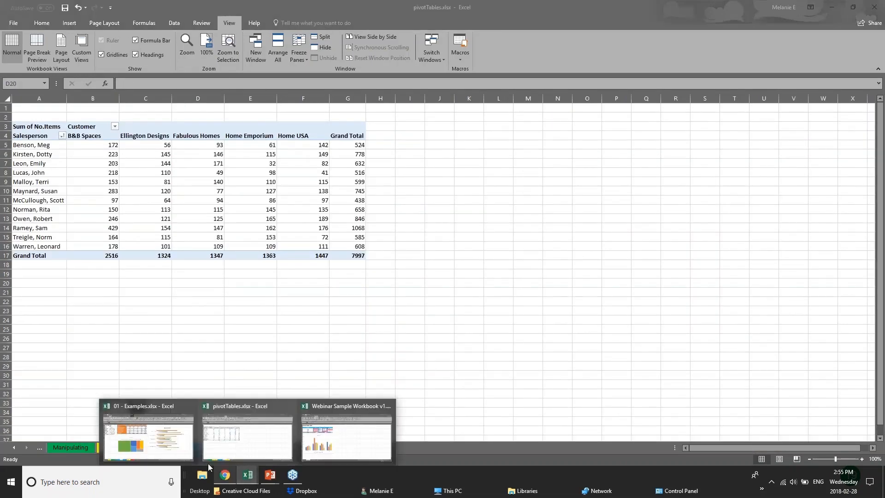
pyautogui.click(148, 433)
pyautogui.click(214, 448)
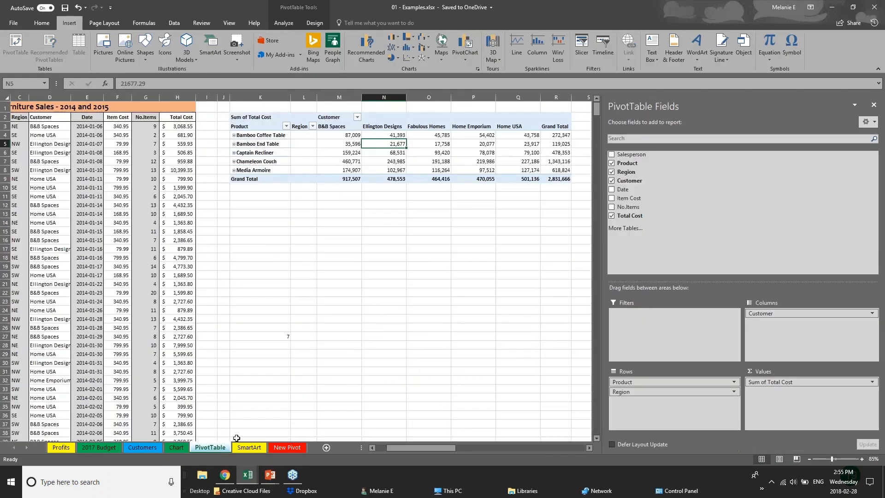
pyautogui.click(261, 116)
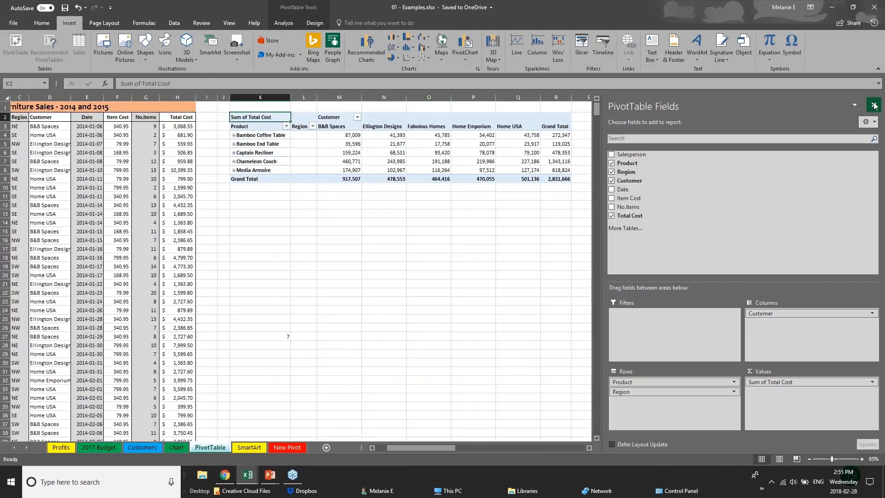
pyautogui.click(874, 105)
pyautogui.moveTo(260, 107); pyautogui.dragTo(621, 197)
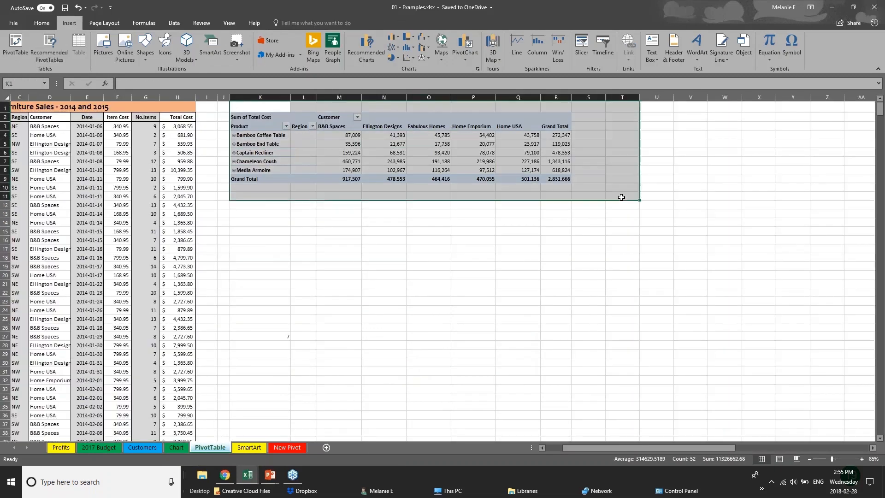
pyautogui.press('Delete')
pyautogui.click(124, 186)
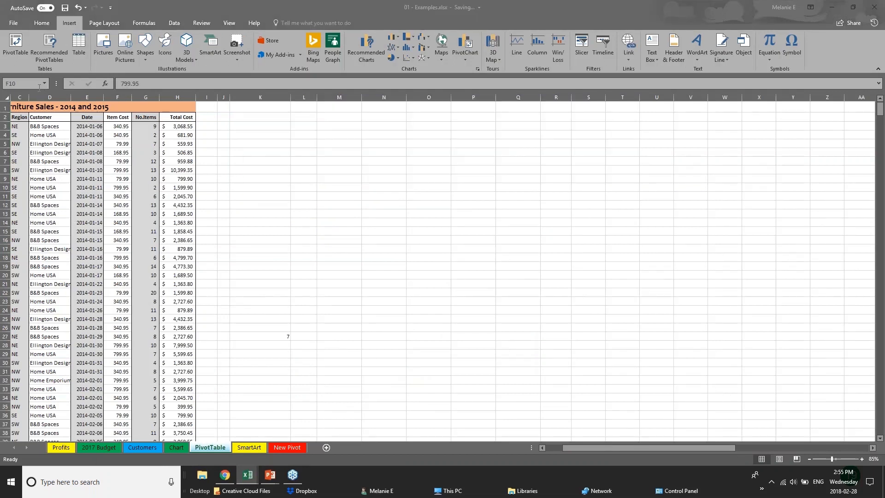
pyautogui.click(574, 446)
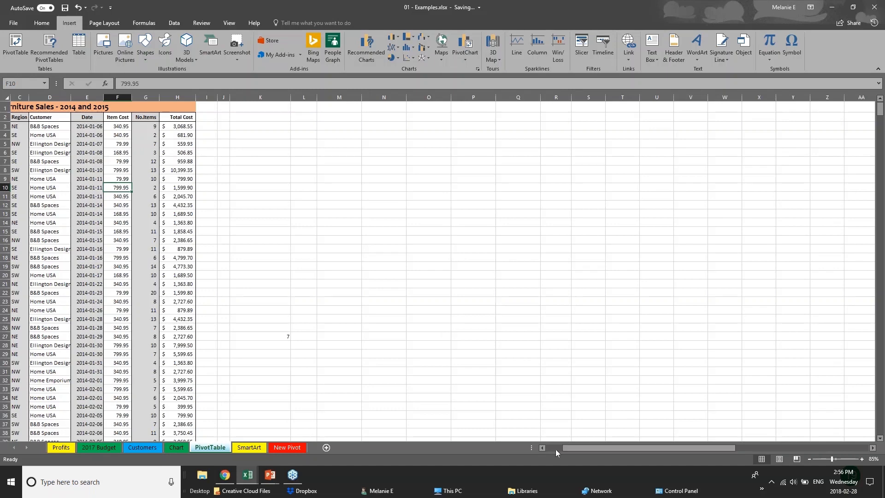
pyautogui.moveTo(568, 448); pyautogui.dragTo(548, 450)
pyautogui.click(41, 144)
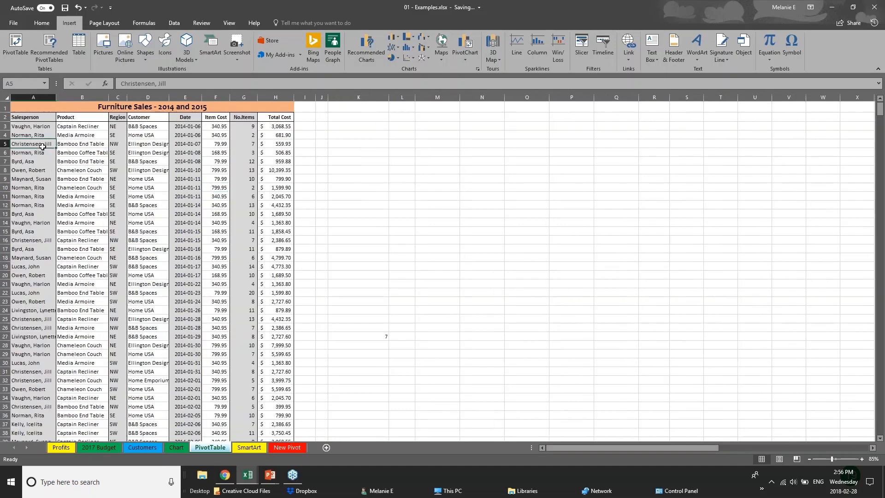
pyautogui.scroll(-2, 22, 270)
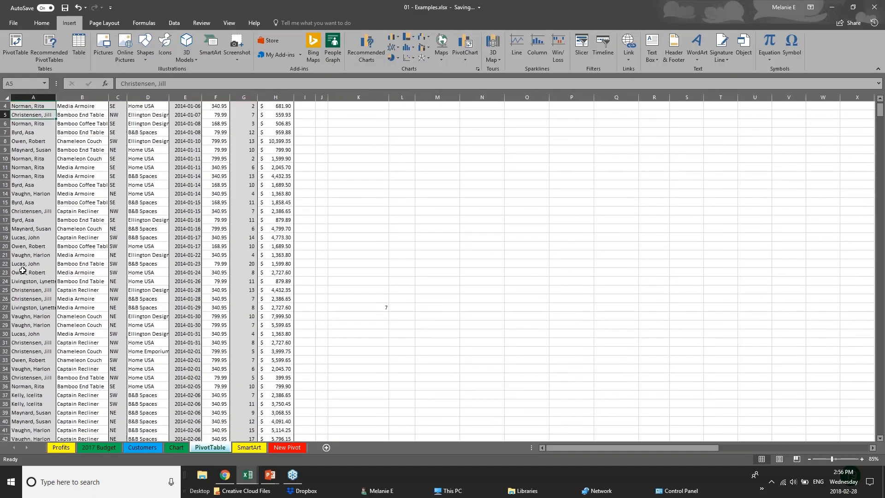
pyautogui.scroll(2, 22, 270)
pyautogui.click(267, 127)
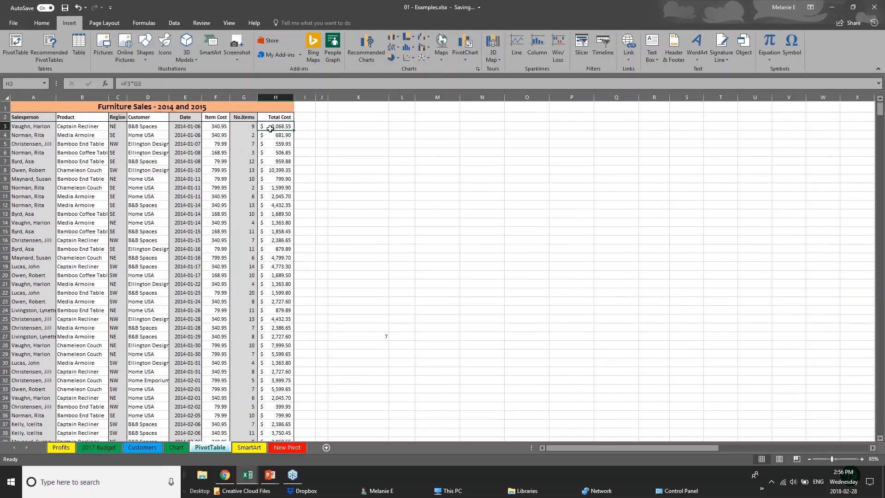
pyautogui.click(272, 186)
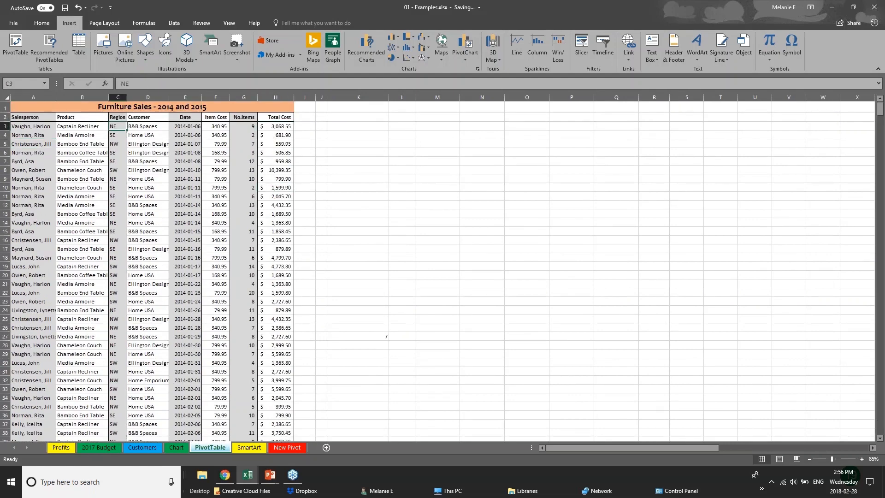
pyautogui.click(53, 257)
pyautogui.scroll(-5, 58, 368)
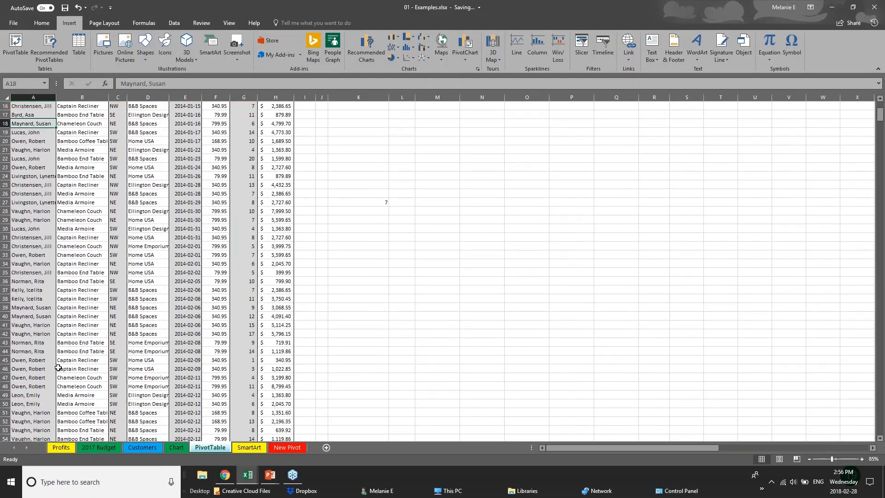
pyautogui.scroll(-20, 58, 367)
pyautogui.scroll(-17, 58, 367)
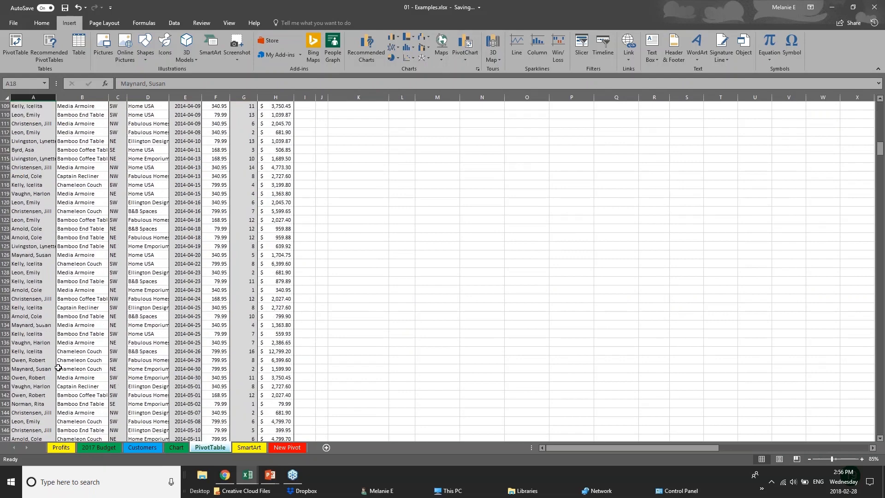
pyautogui.scroll(20, 58, 367)
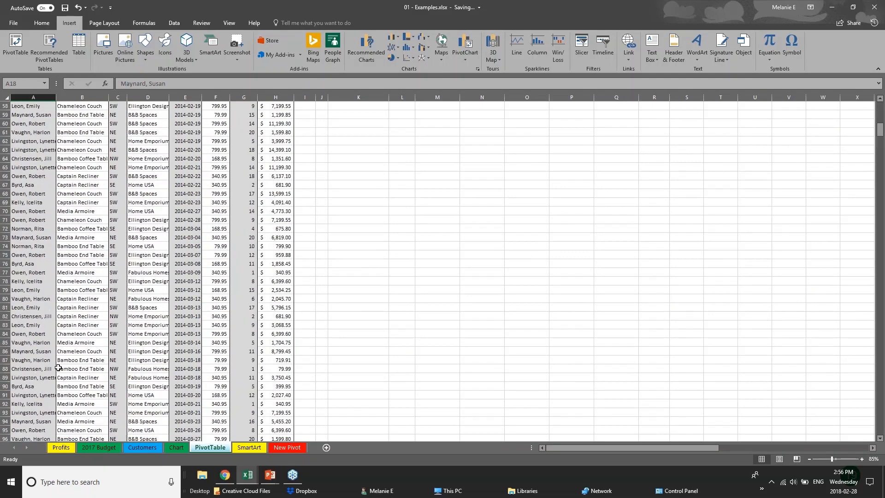
pyautogui.scroll(5, 58, 361)
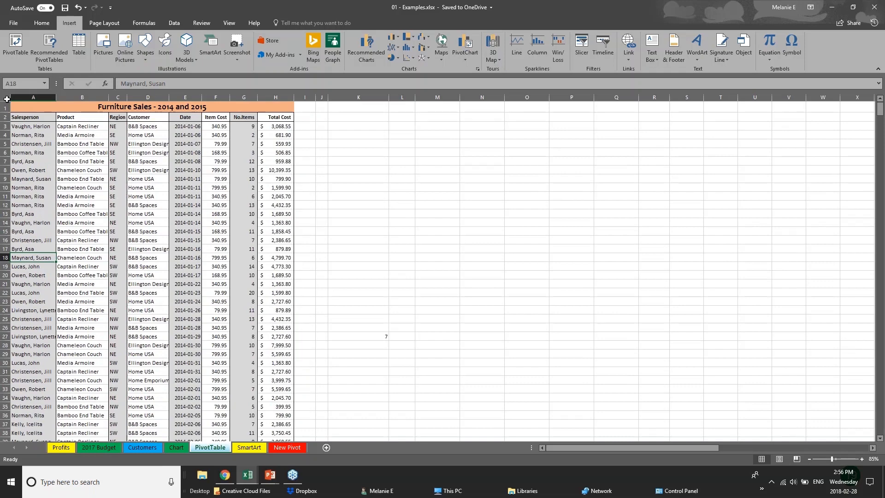
# Step: Try creating a PivotTable from columns A through H, which fails with an invalid field name error
pyautogui.click(7, 99)
pyautogui.click(357, 222)
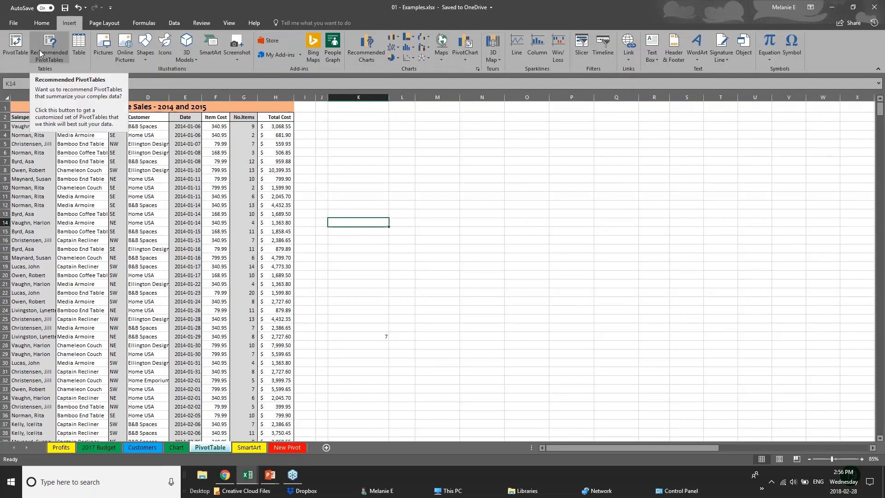
pyautogui.click(14, 55)
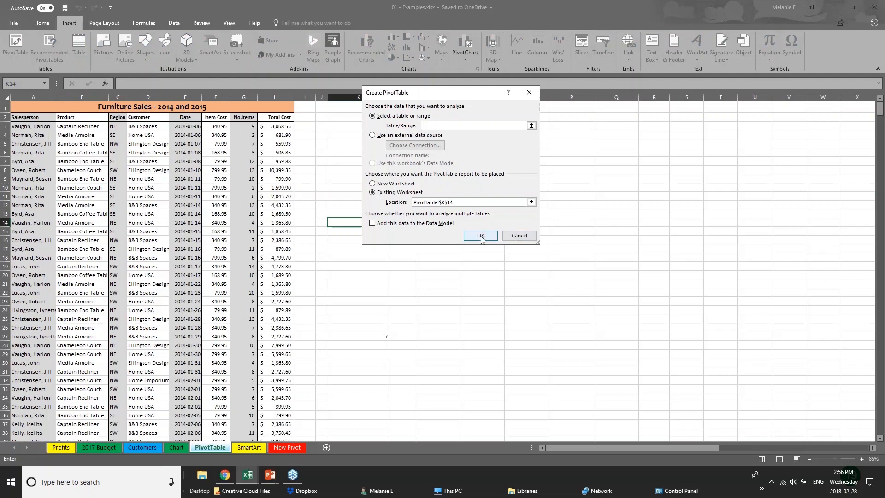
pyautogui.click(29, 98)
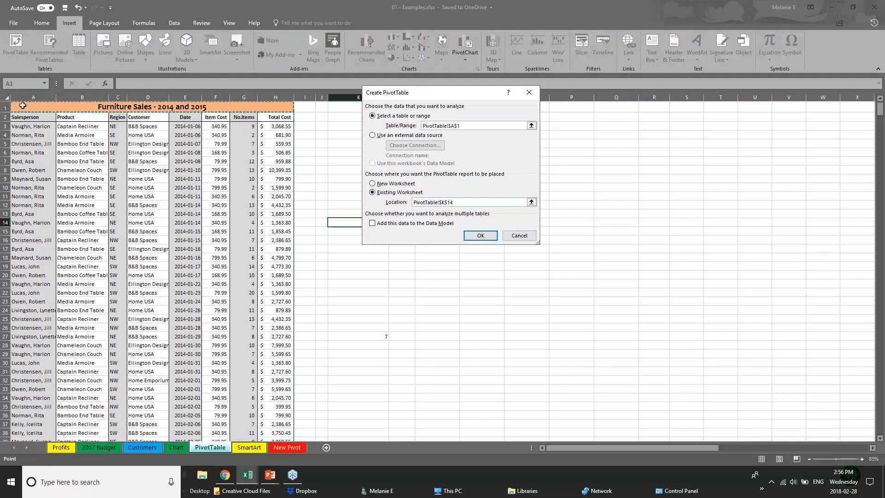
pyautogui.press('Escape')
pyautogui.click(20, 40)
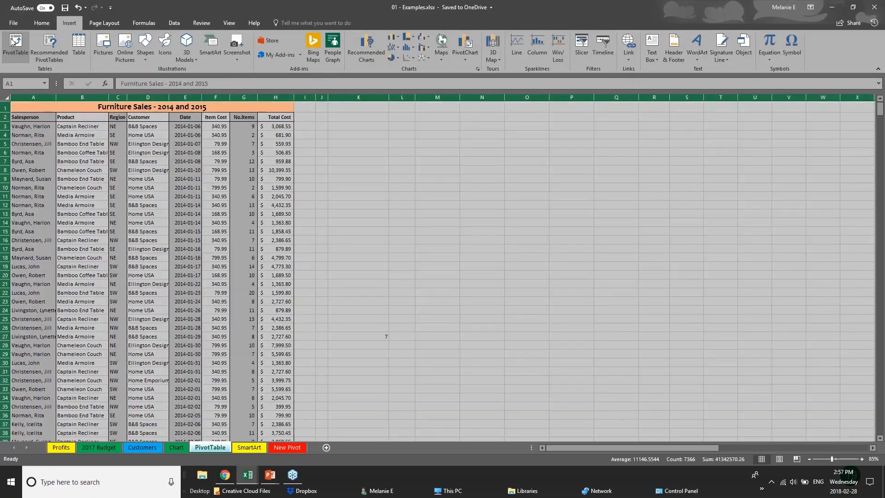
pyautogui.click(481, 236)
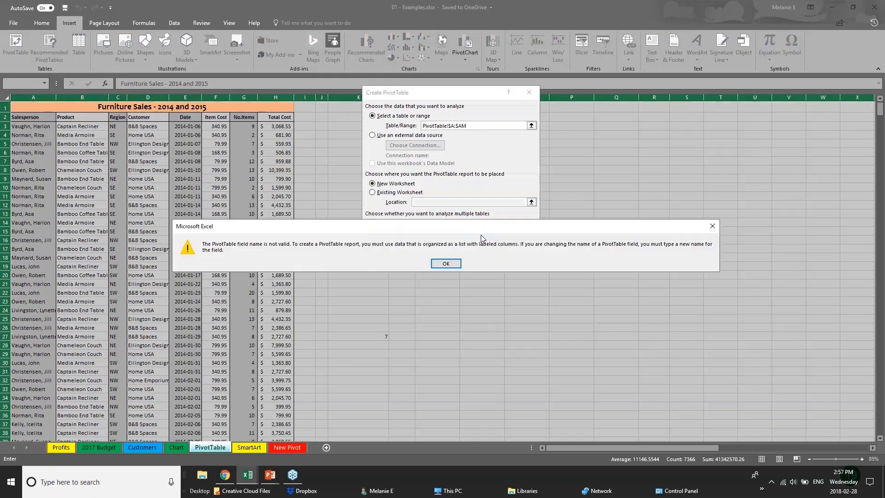
pyautogui.click(438, 267)
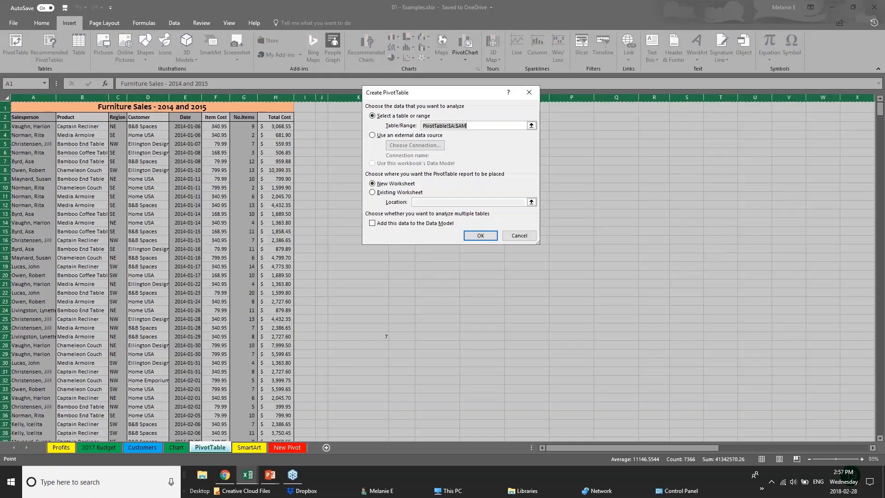
pyautogui.click(469, 238)
pyautogui.click(446, 263)
pyautogui.click(465, 234)
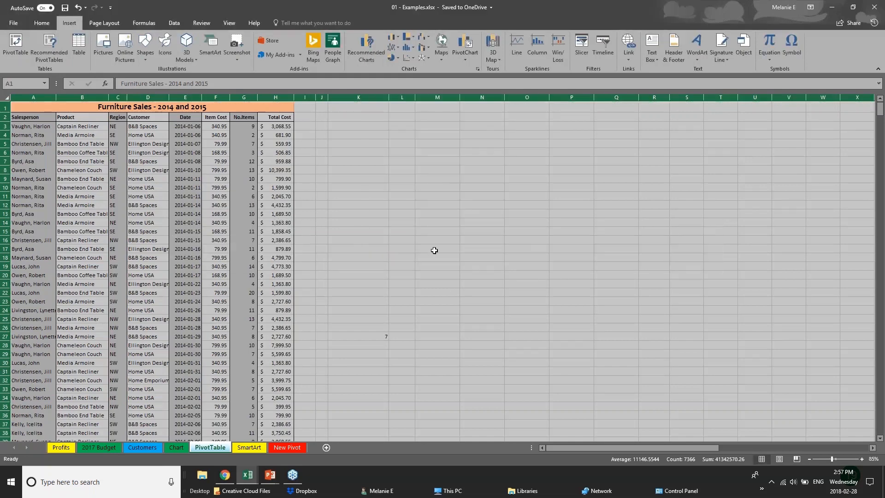
# Step: Create a PivotTable from the table starting at A2 through column H on a new sheet, naming it PIVOT 2
pyautogui.click(146, 134)
pyautogui.click(19, 110)
pyautogui.hotkey('ctrl', 'shift', 'Down')
pyautogui.hotkey('ctrl', 'shift', 'Right')
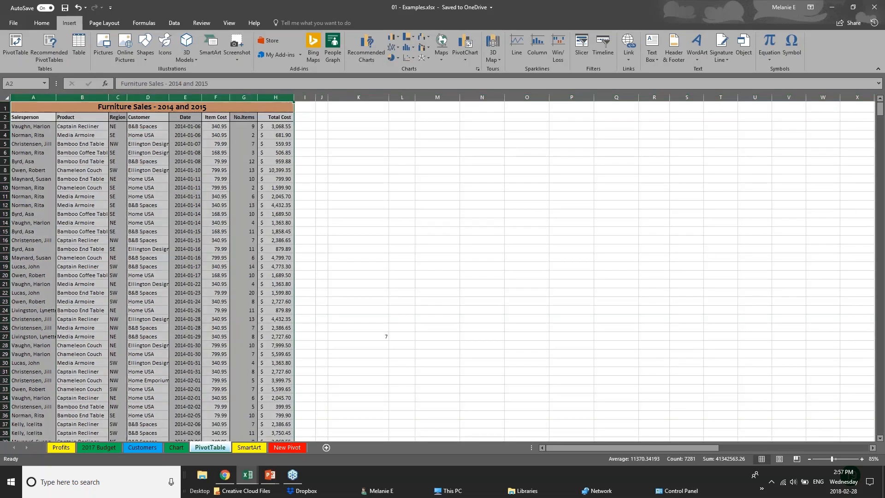
pyautogui.click(16, 46)
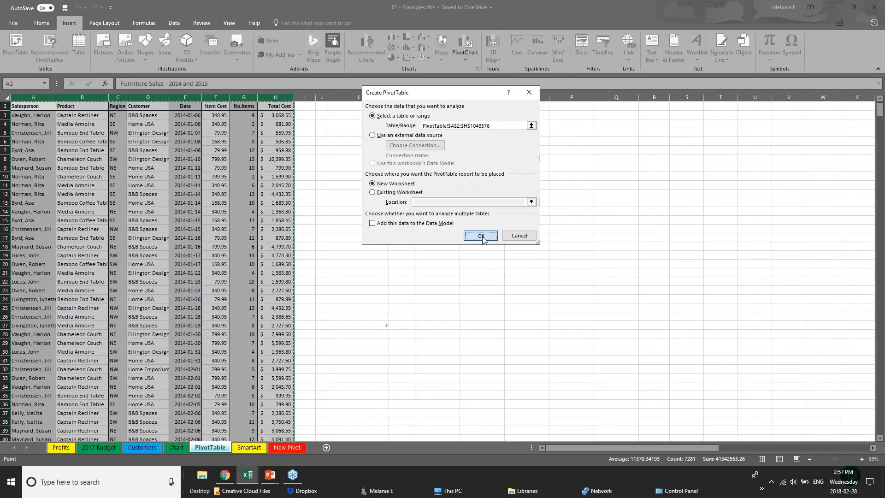
pyautogui.click(481, 234)
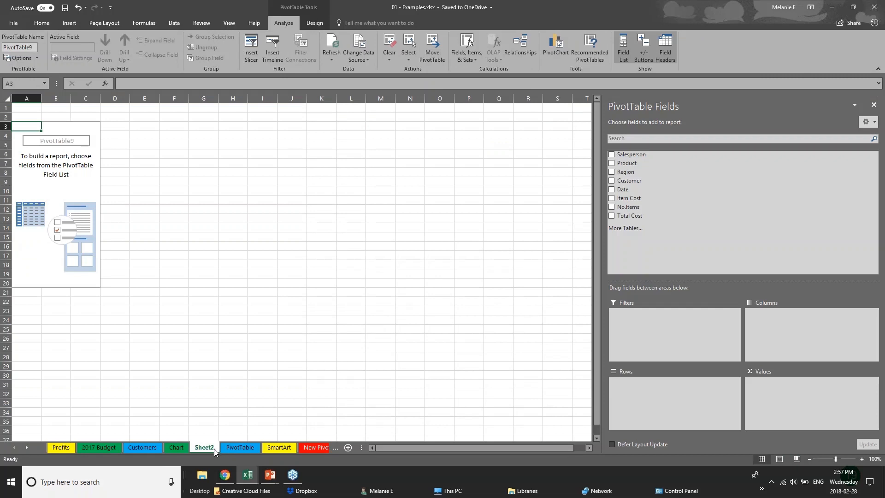
pyautogui.doubleClick(214, 449)
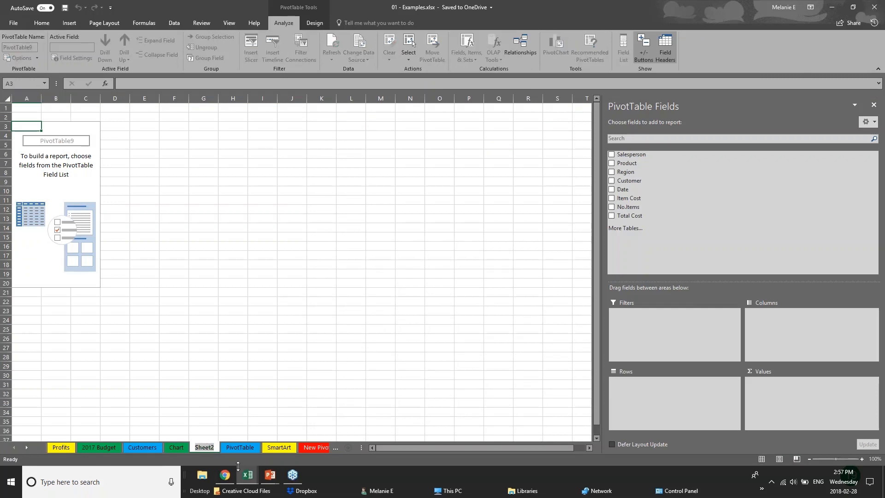
pyautogui.write('PIV')
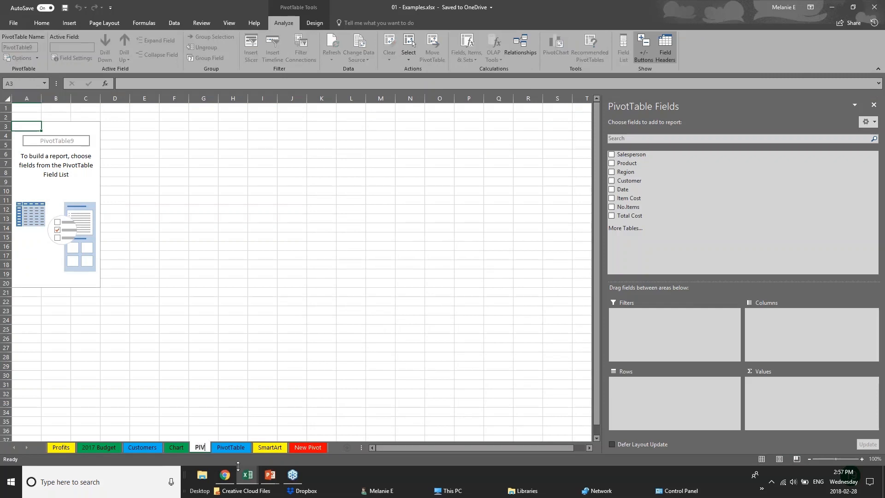
pyautogui.write('OT 2')
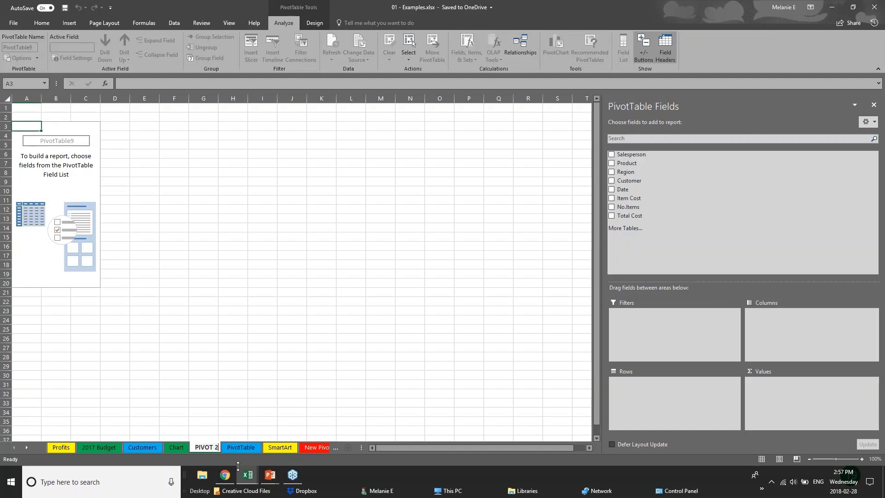
# Step: Commit the PIVOT 2 tab name and select the empty PivotTable9 placeholder
pyautogui.click(65, 145)
pyautogui.click(63, 136)
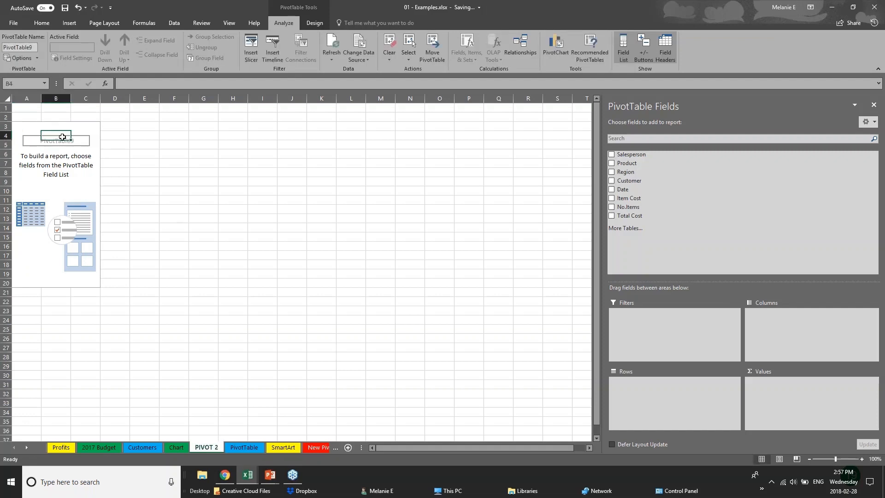
pyautogui.click(875, 8)
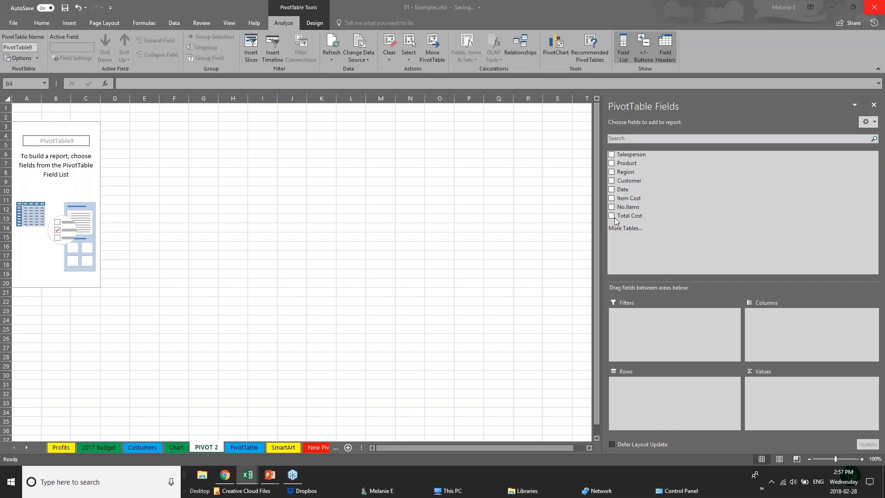
# Step: Sum Total Cost by Region with Years beneath, then widen columns A and B to fit
pyautogui.click(612, 173)
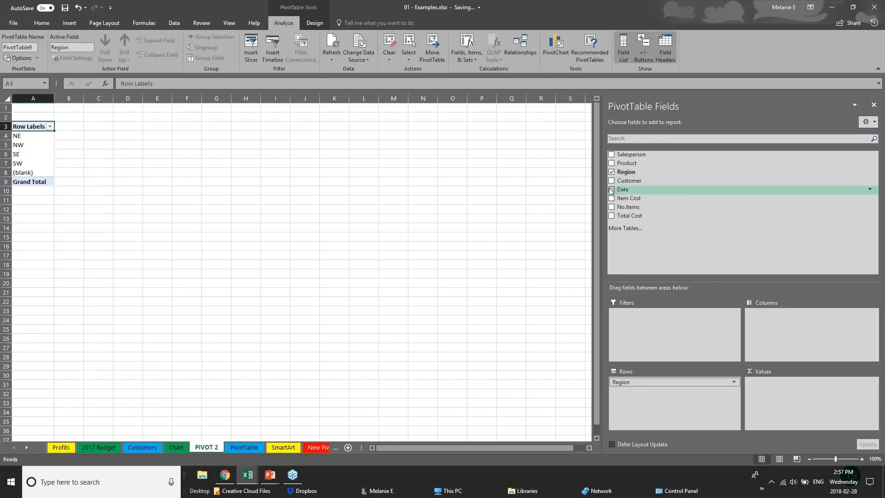
pyautogui.click(611, 190)
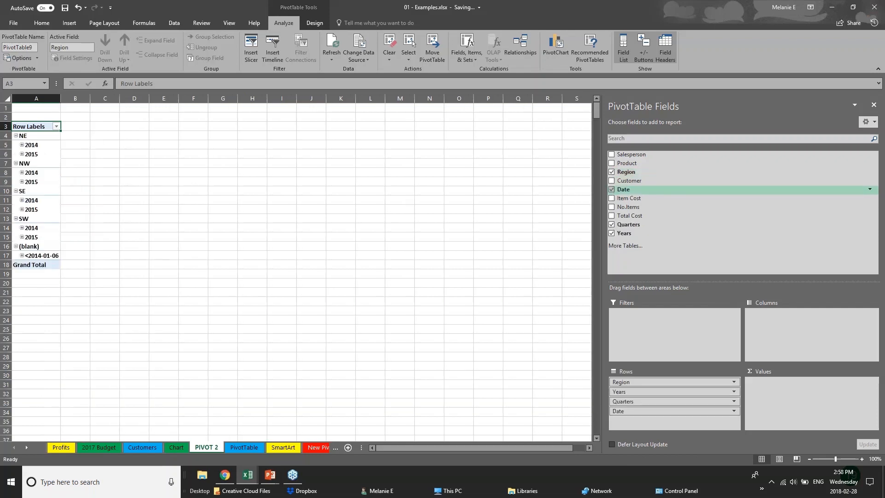
pyautogui.click(612, 224)
pyautogui.click(611, 189)
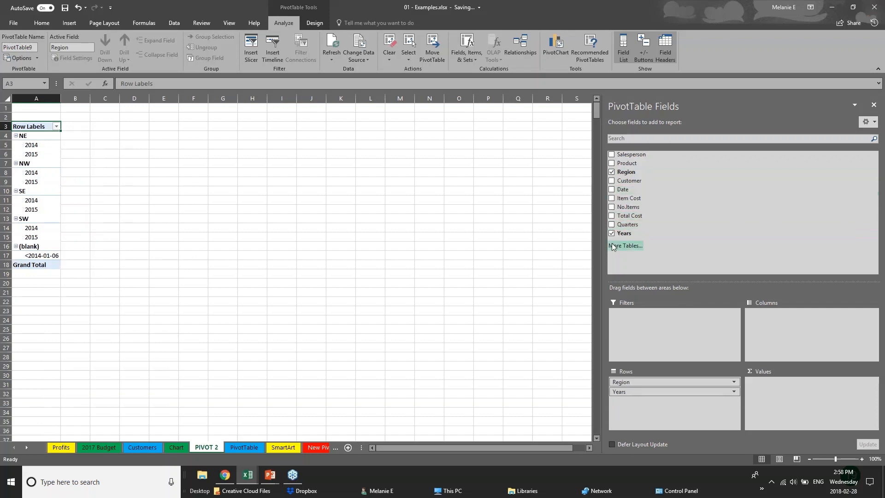
pyautogui.click(612, 219)
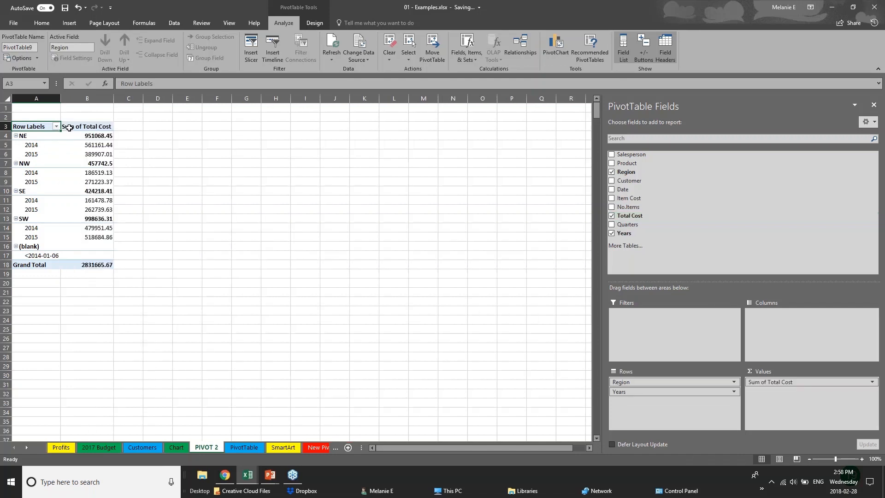
pyautogui.moveTo(61, 101); pyautogui.dragTo(97, 101)
pyautogui.moveTo(151, 102); pyautogui.dragTo(207, 102)
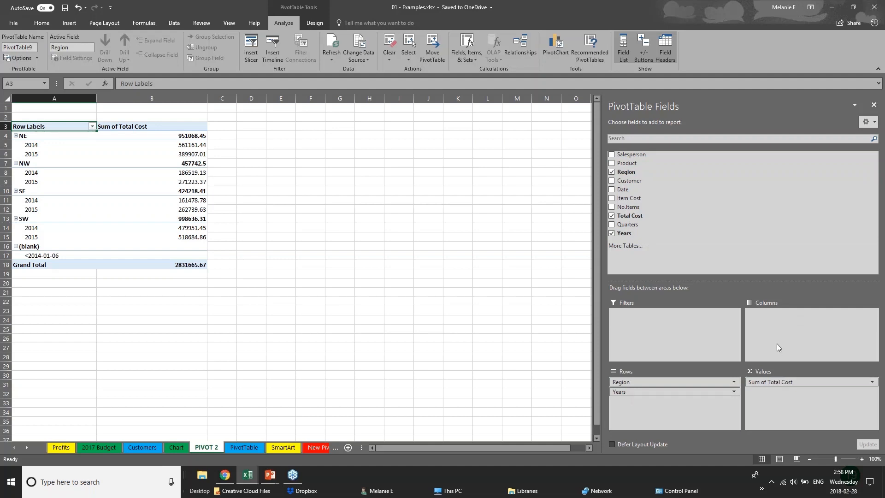
# Step: Move the Years field from the rows into the PivotTable columns
pyautogui.click(652, 392)
pyautogui.click(658, 393)
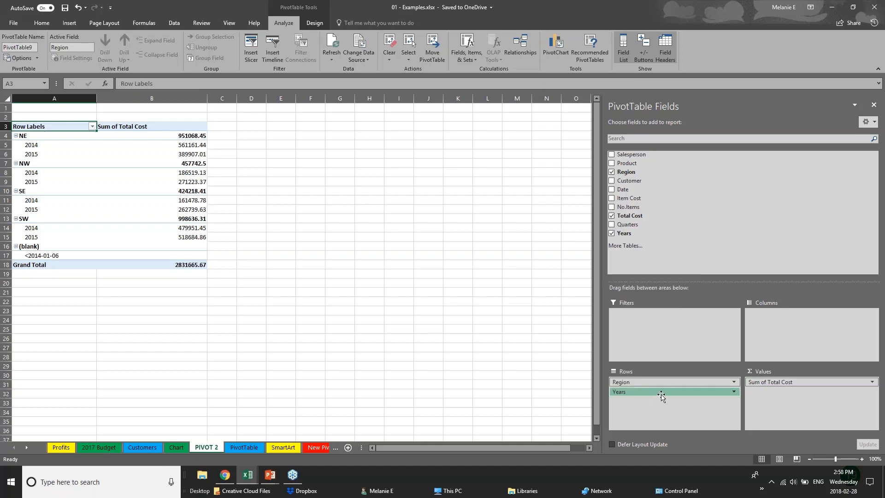
pyautogui.click(658, 392)
pyautogui.moveTo(658, 392); pyautogui.dragTo(785, 331)
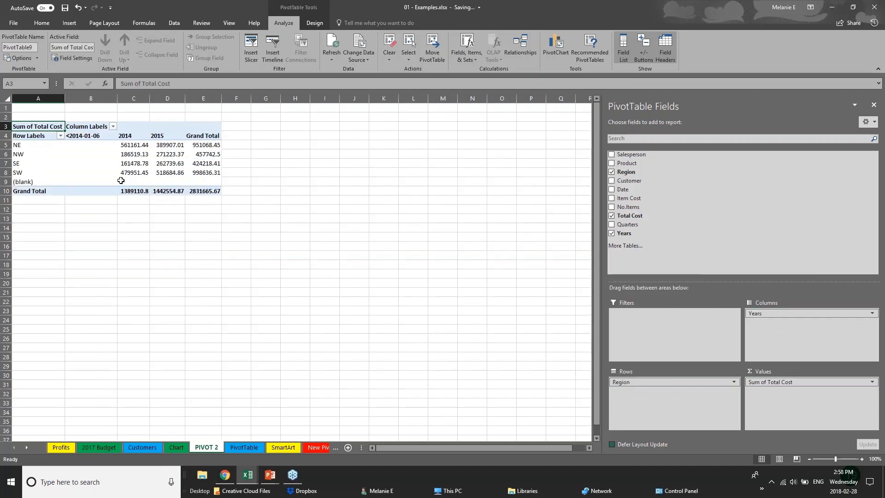
# Step: Compare the NE, NW, SE, SW totals for 2014 and 2015, then put Years in rows, regions in columns
pyautogui.click(25, 148)
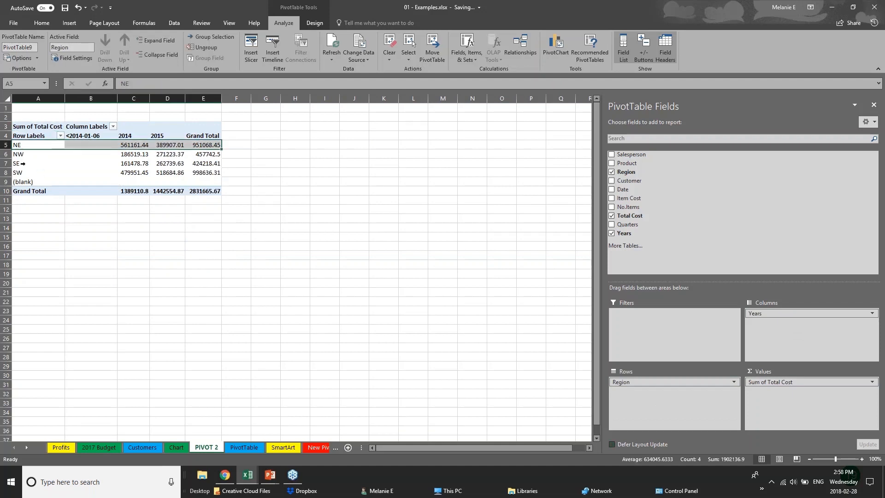
pyautogui.click(22, 163)
pyautogui.click(19, 173)
pyautogui.click(123, 146)
pyautogui.click(124, 163)
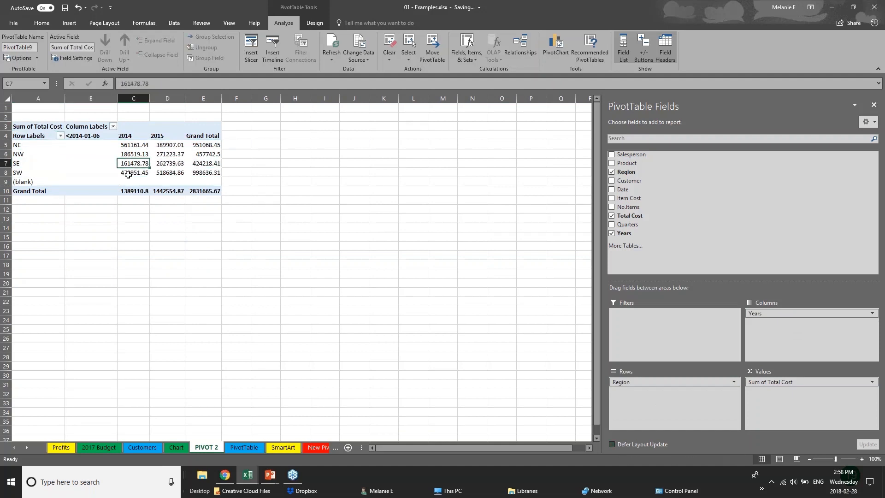
pyautogui.click(169, 145)
pyautogui.click(172, 154)
pyautogui.click(175, 173)
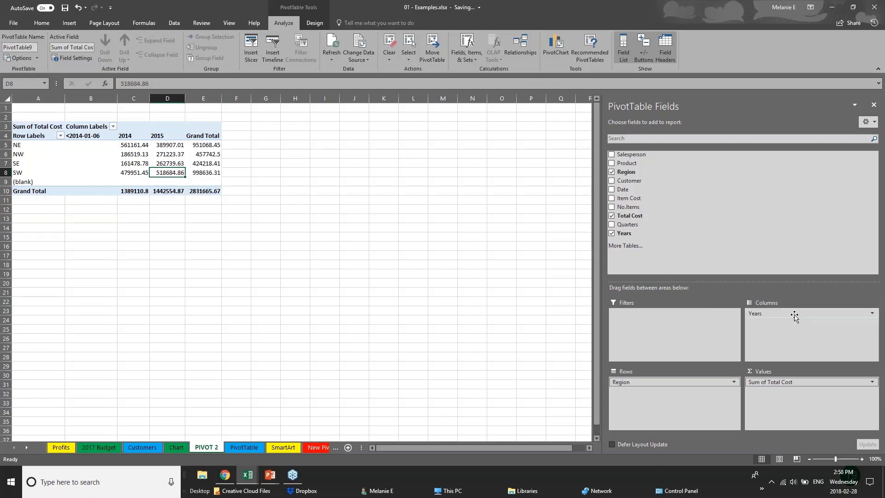
pyautogui.moveTo(792, 313)
pyautogui.mouseDown()
pyautogui.moveTo(659, 391)
pyautogui.moveTo(780, 336)
pyautogui.moveTo(783, 323)
pyautogui.mouseUp()
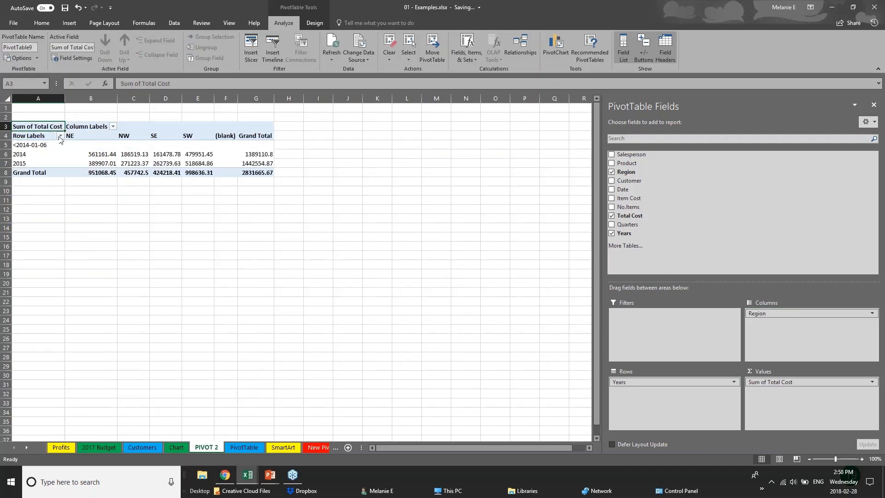
pyautogui.click(612, 181)
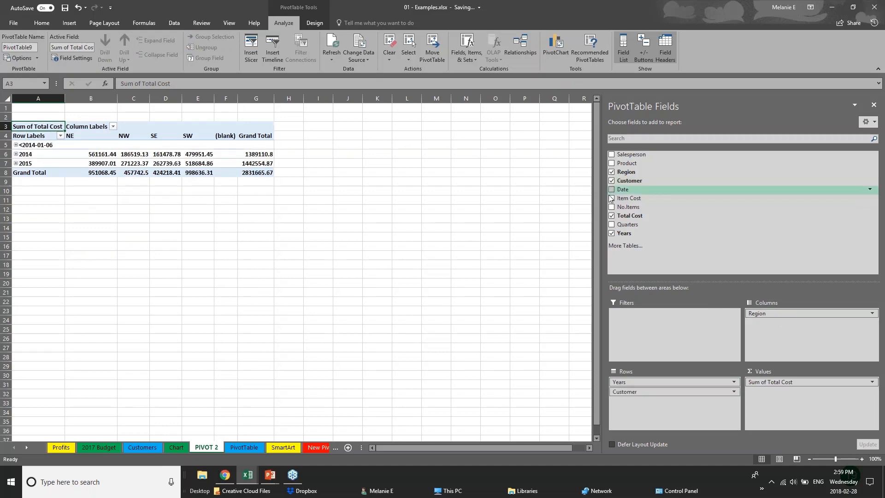
pyautogui.click(611, 190)
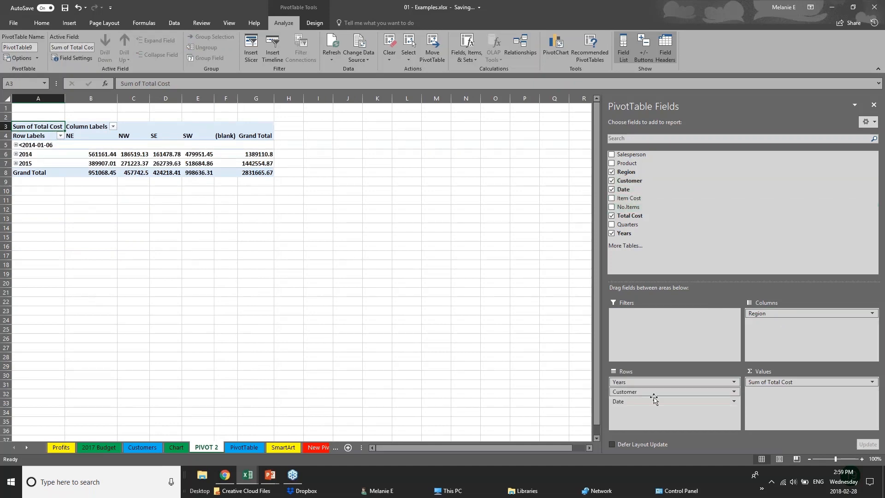
pyautogui.moveTo(652, 392); pyautogui.dragTo(790, 325)
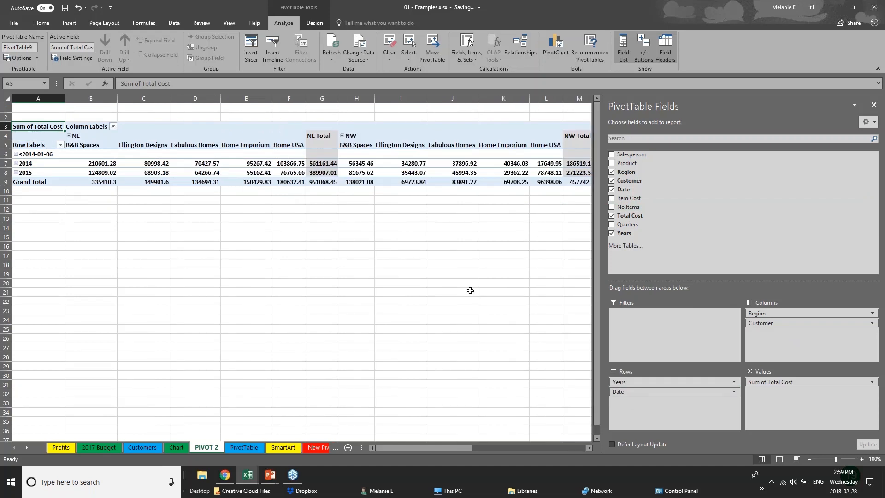
pyautogui.click(16, 155)
pyautogui.click(16, 155)
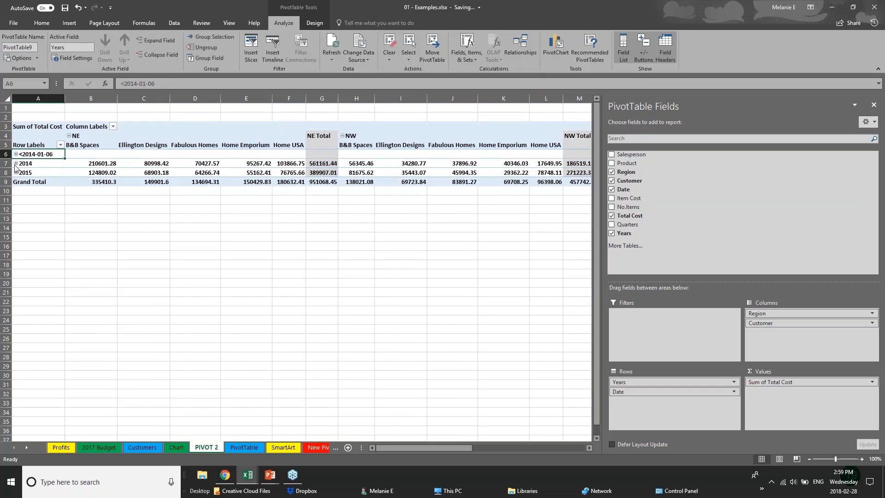
pyautogui.click(16, 163)
pyautogui.click(15, 163)
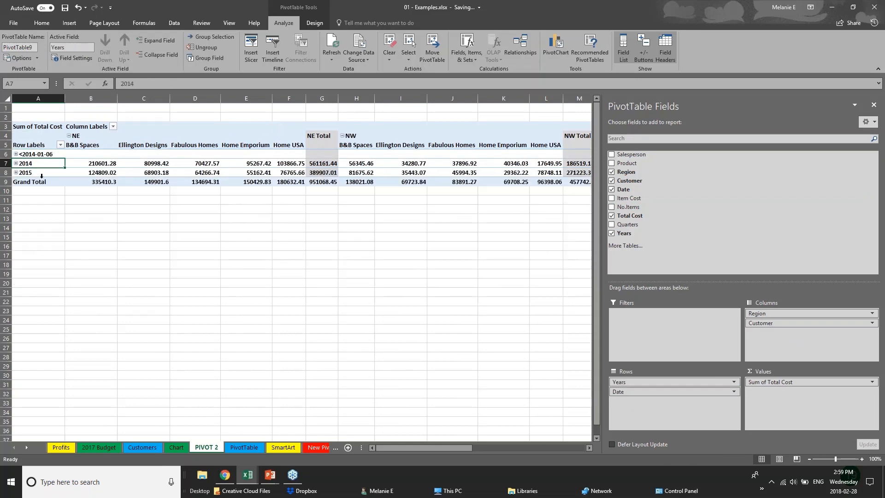
pyautogui.click(16, 172)
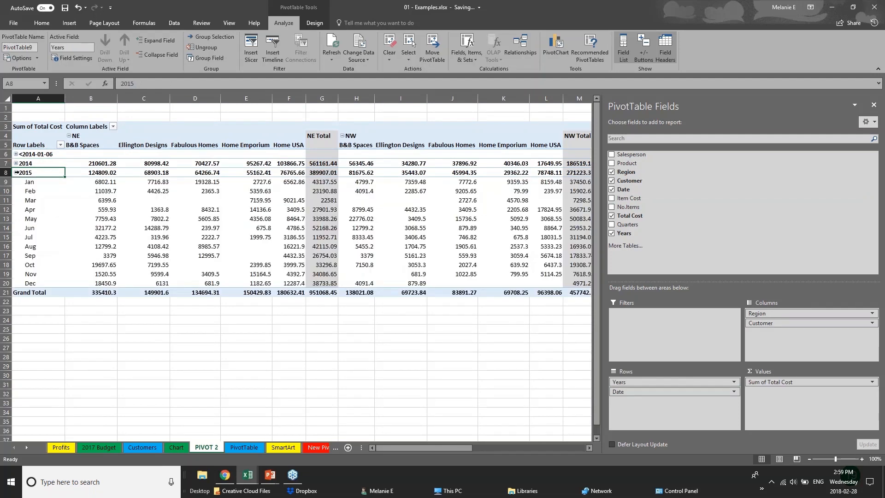
pyautogui.click(16, 172)
pyautogui.click(372, 225)
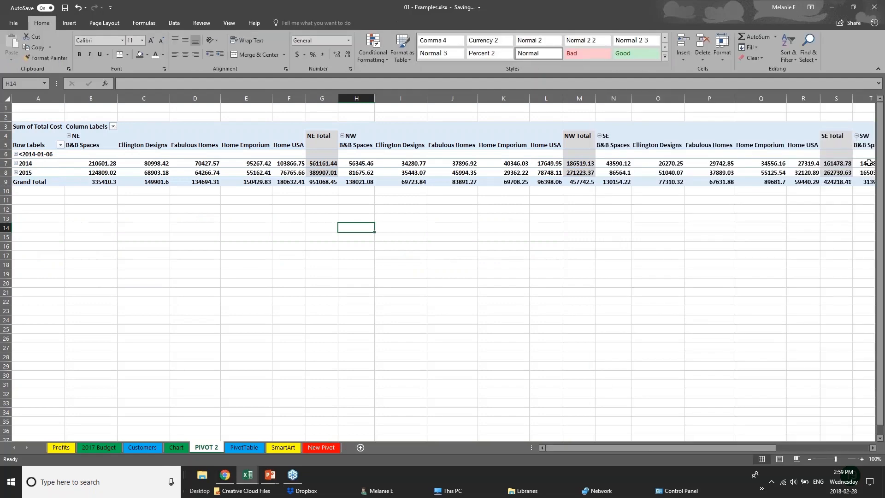
pyautogui.click(647, 154)
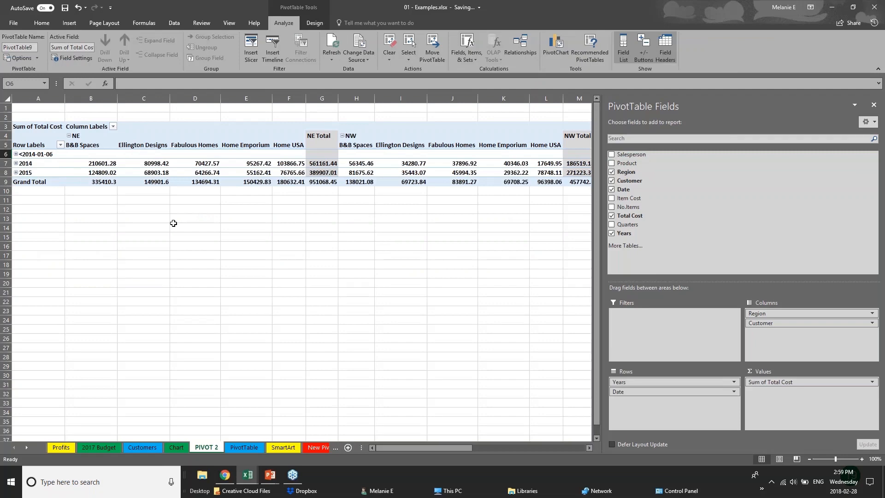
pyautogui.click(46, 220)
pyautogui.click(313, 173)
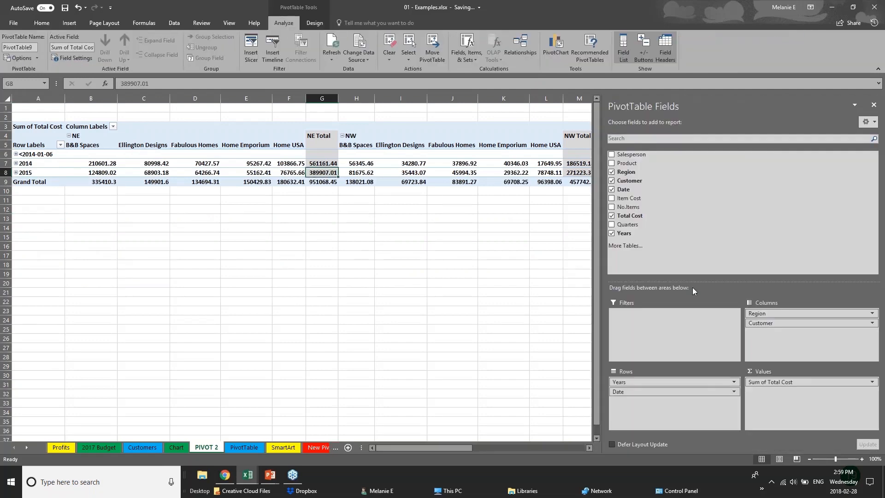
pyautogui.click(611, 180)
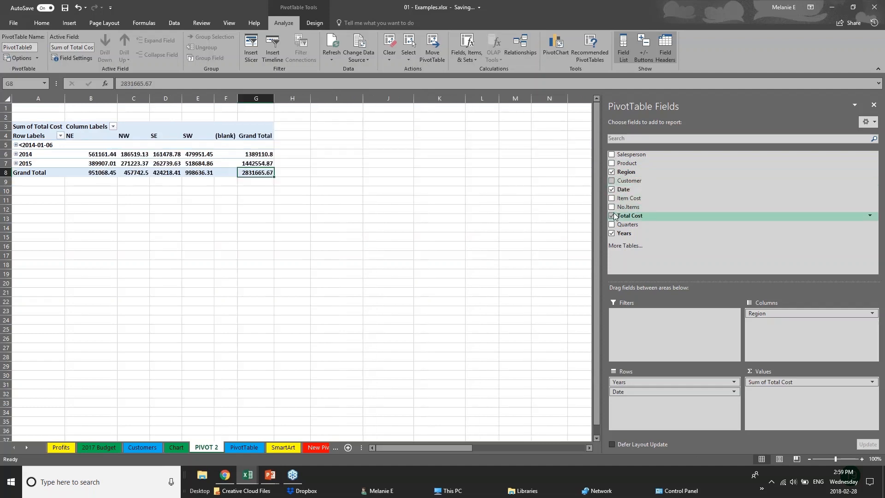
pyautogui.click(612, 189)
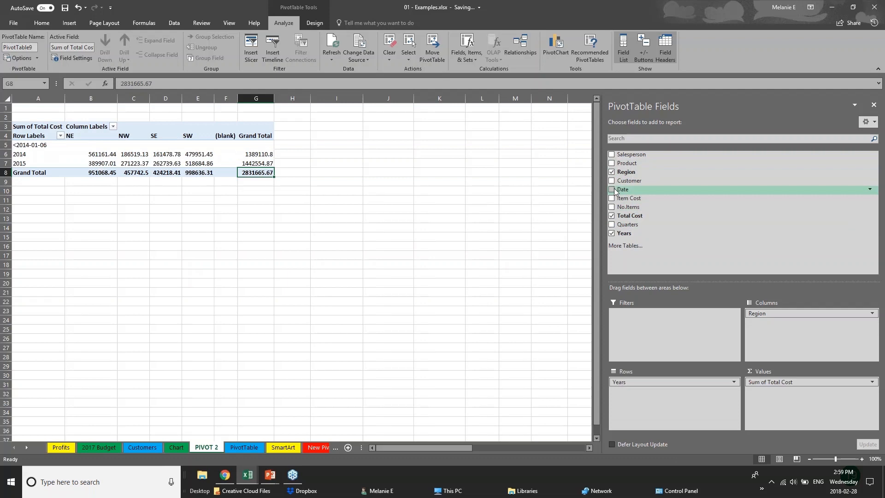
pyautogui.click(53, 198)
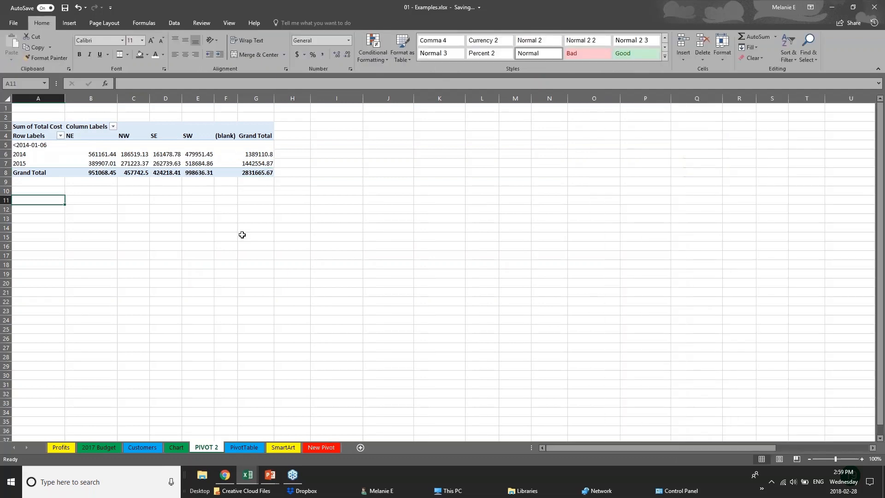
pyautogui.click(142, 169)
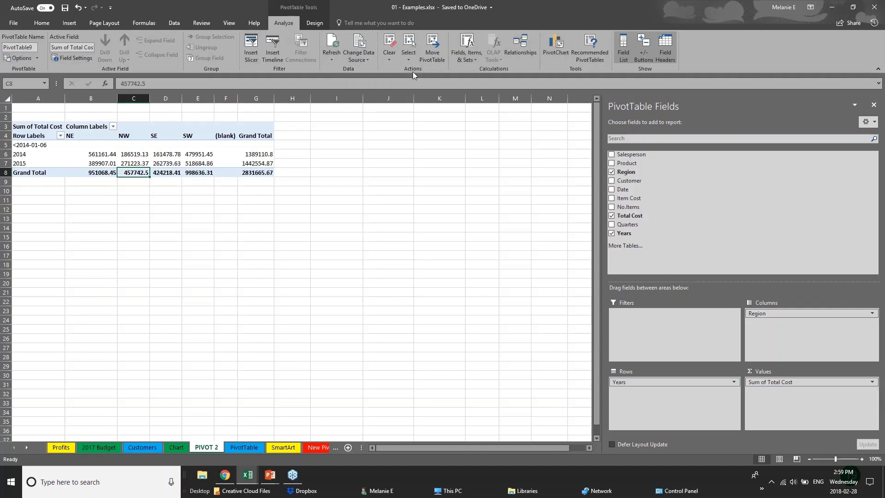
# Step: Insert a clustered column PivotChart from the pivot and place it beside the table
pyautogui.click(561, 53)
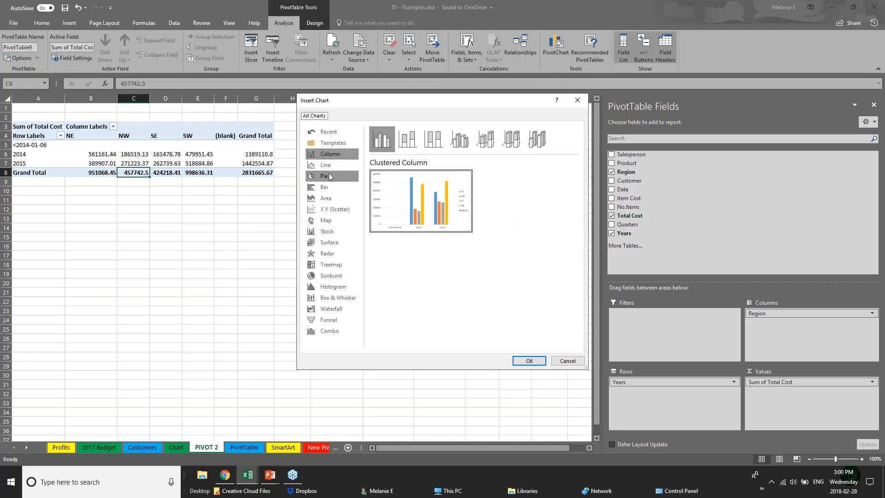
pyautogui.click(538, 360)
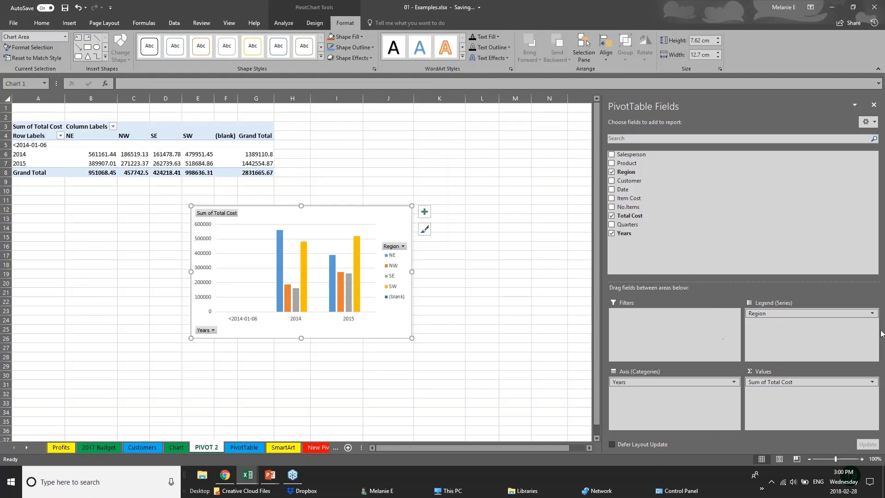
pyautogui.moveTo(382, 232); pyautogui.dragTo(519, 137)
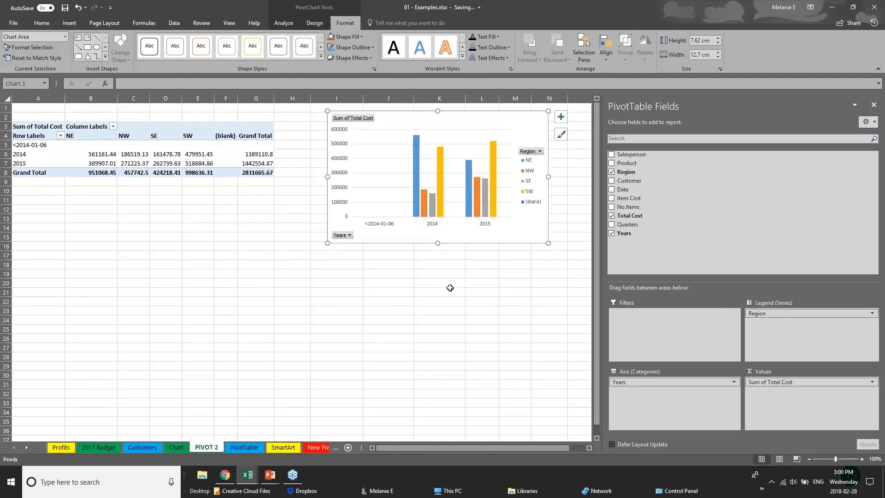
pyautogui.click(681, 382)
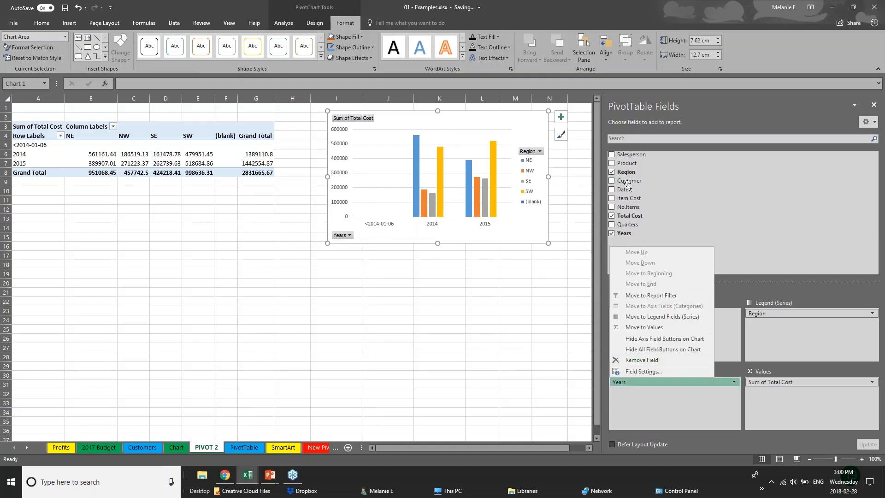
# Step: Add Product and Customer, with Customer as the legend series and Region on the axis, below the pivot
pyautogui.click(612, 163)
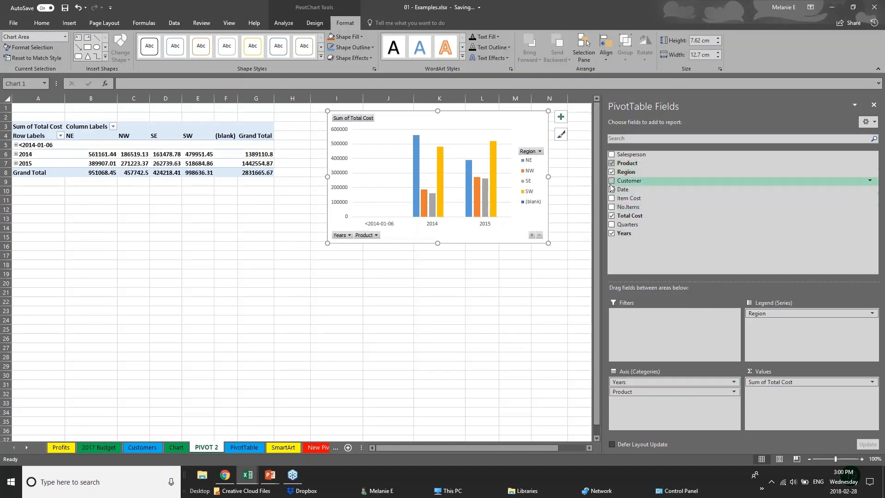
pyautogui.click(631, 180)
pyautogui.click(407, 236)
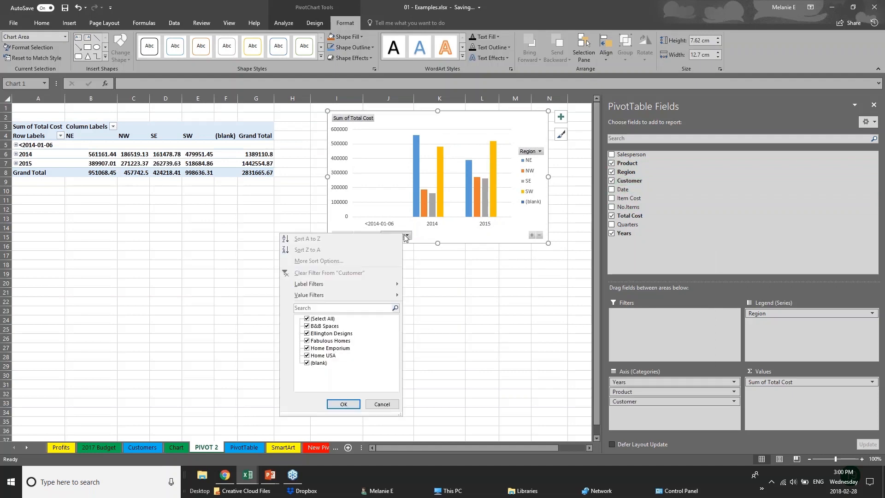
pyautogui.click(407, 237)
pyautogui.click(408, 236)
pyautogui.click(445, 265)
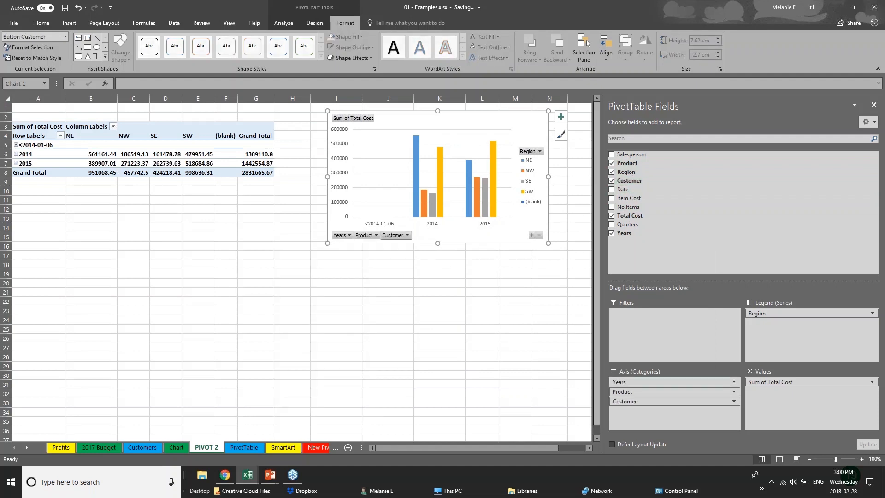
pyautogui.moveTo(664, 402); pyautogui.dragTo(786, 331)
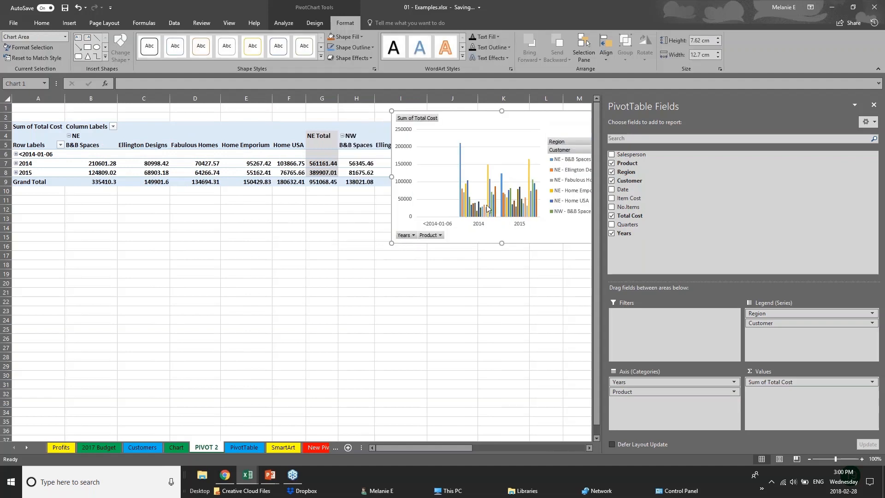
pyautogui.moveTo(555, 124); pyautogui.dragTo(425, 274)
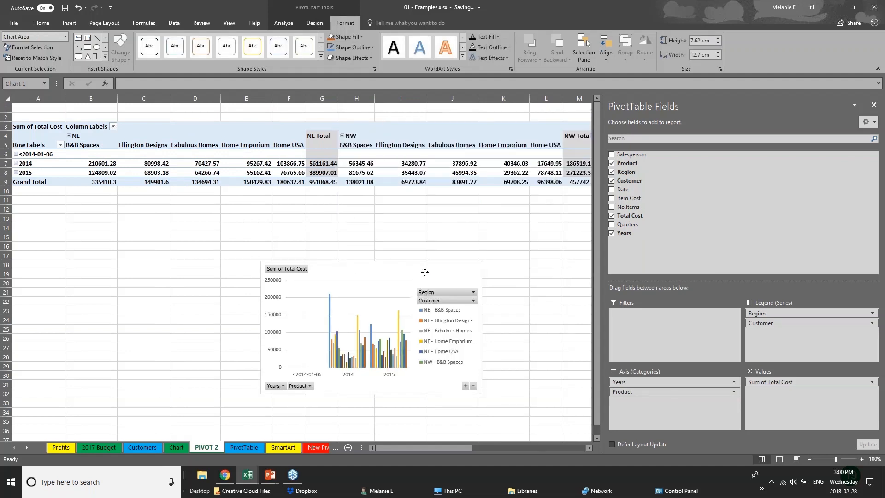
pyautogui.moveTo(784, 313)
pyautogui.mouseDown()
pyautogui.moveTo(667, 425)
pyautogui.moveTo(667, 405)
pyautogui.moveTo(772, 324)
pyautogui.mouseUp()
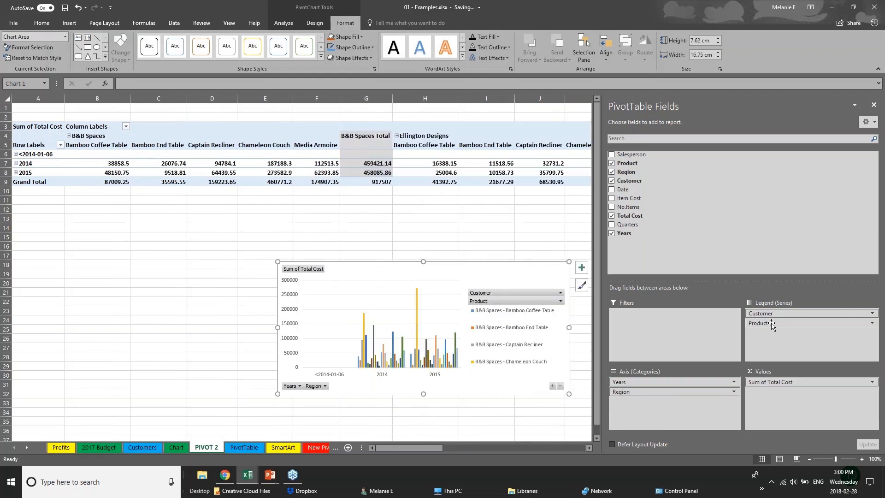
# Step: Deselect the chart and advance the PowerPoint slide show to the Thank you slide
pyautogui.click(68, 23)
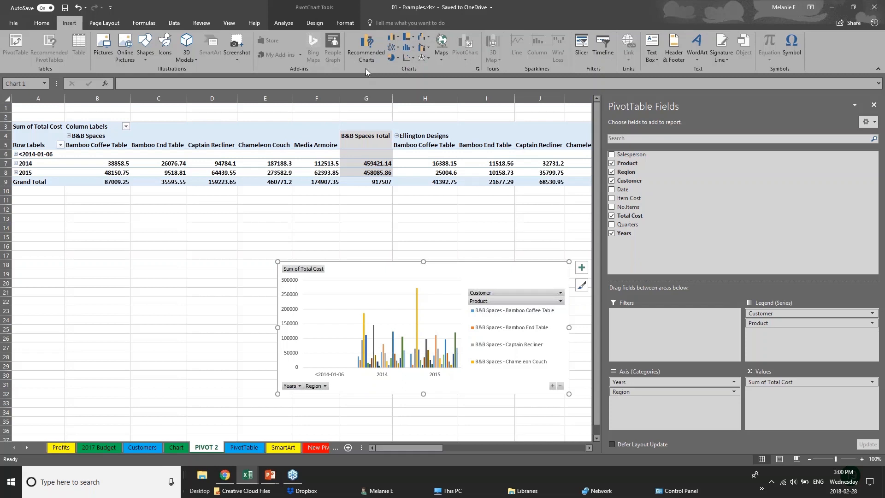
pyautogui.click(255, 279)
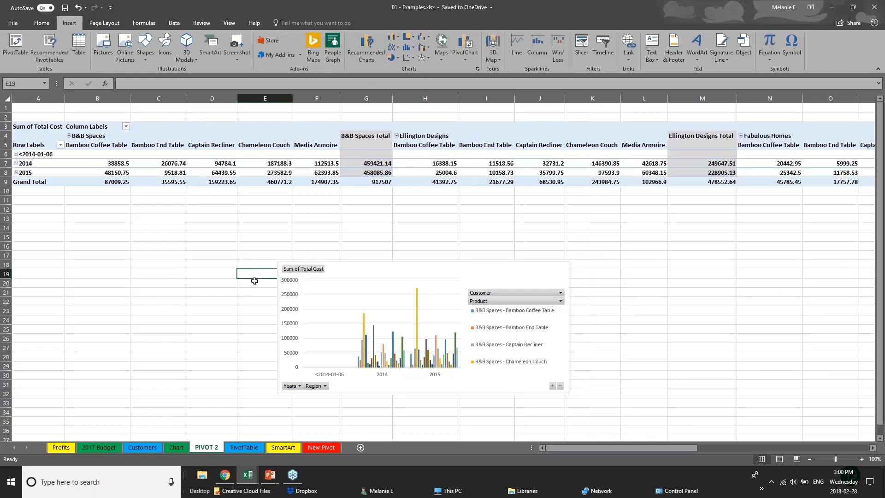
pyautogui.click(271, 475)
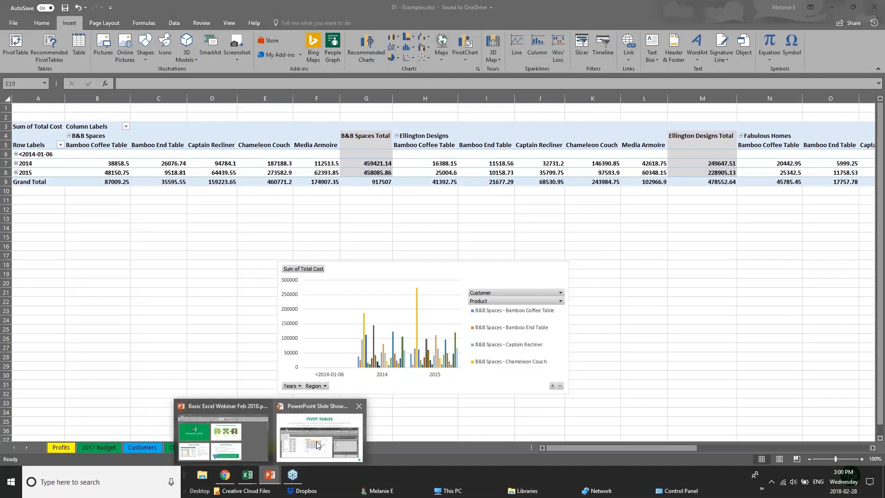
pyautogui.click(318, 445)
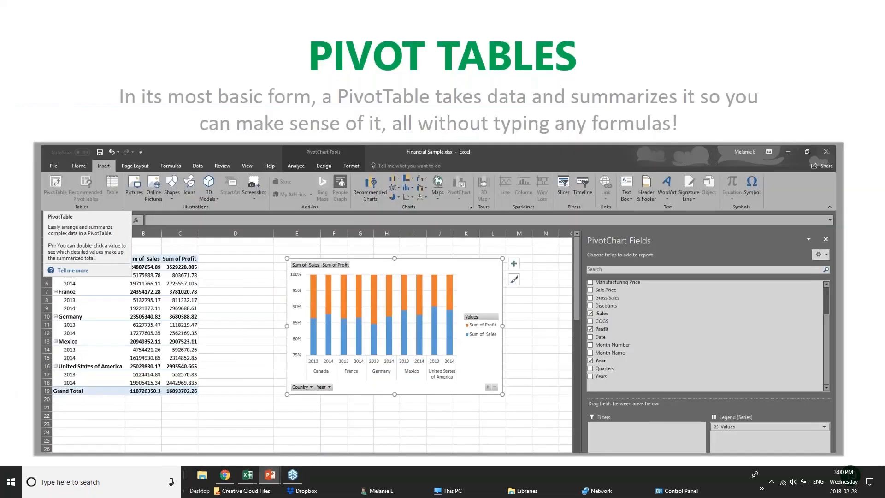
pyautogui.press('Right')
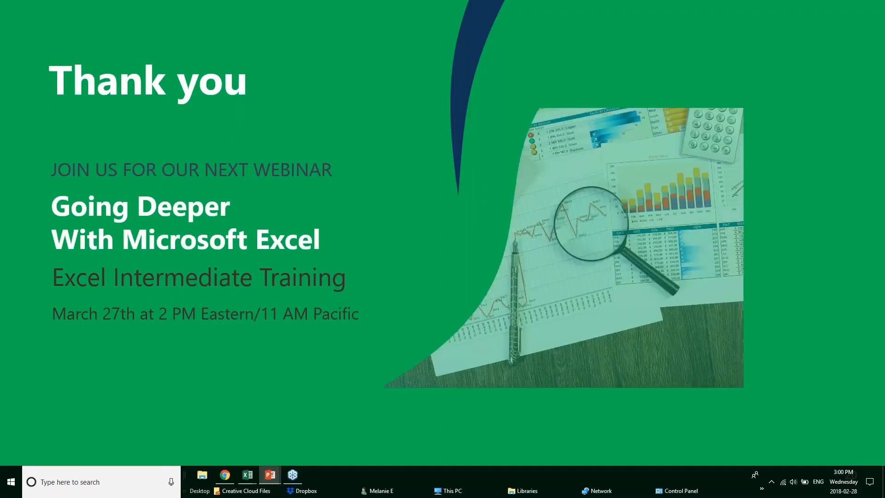